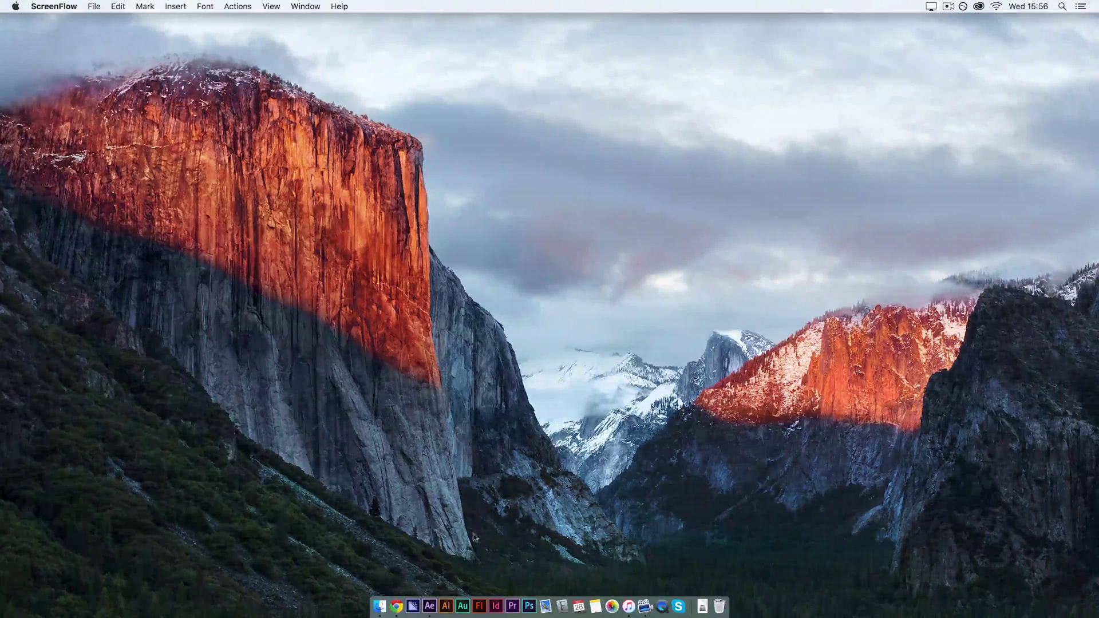
- Switch to Chrome, search for "the animator's survival kit" in a new tab, and return to the Richard Williams walk cycle reference image
left_click(429, 606)
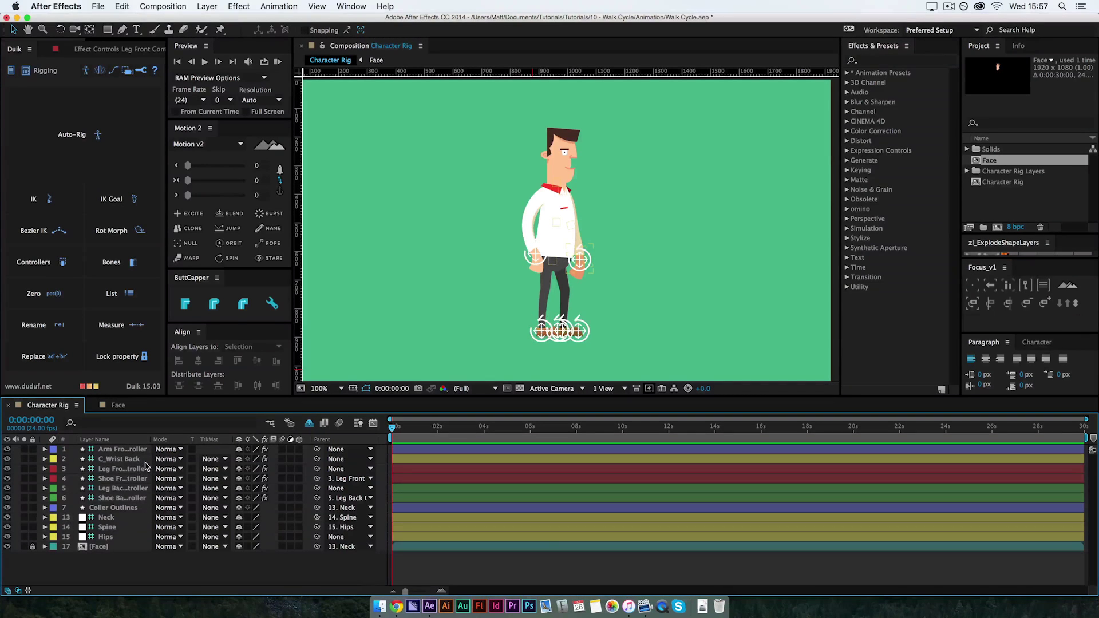
left_click(395, 609)
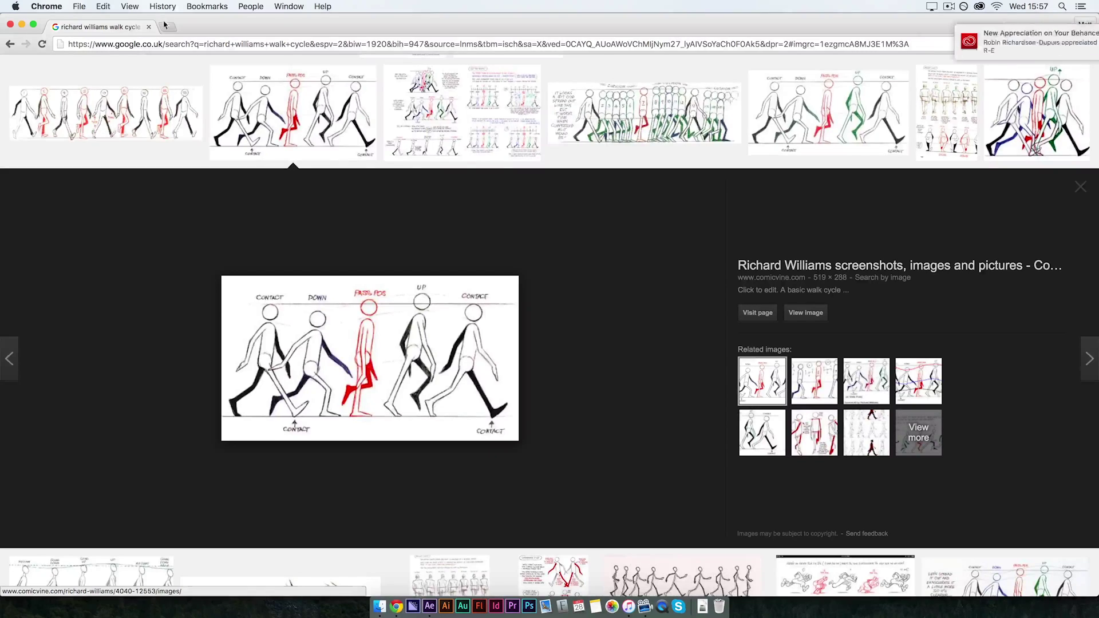
key("super+t")
type("the animators")
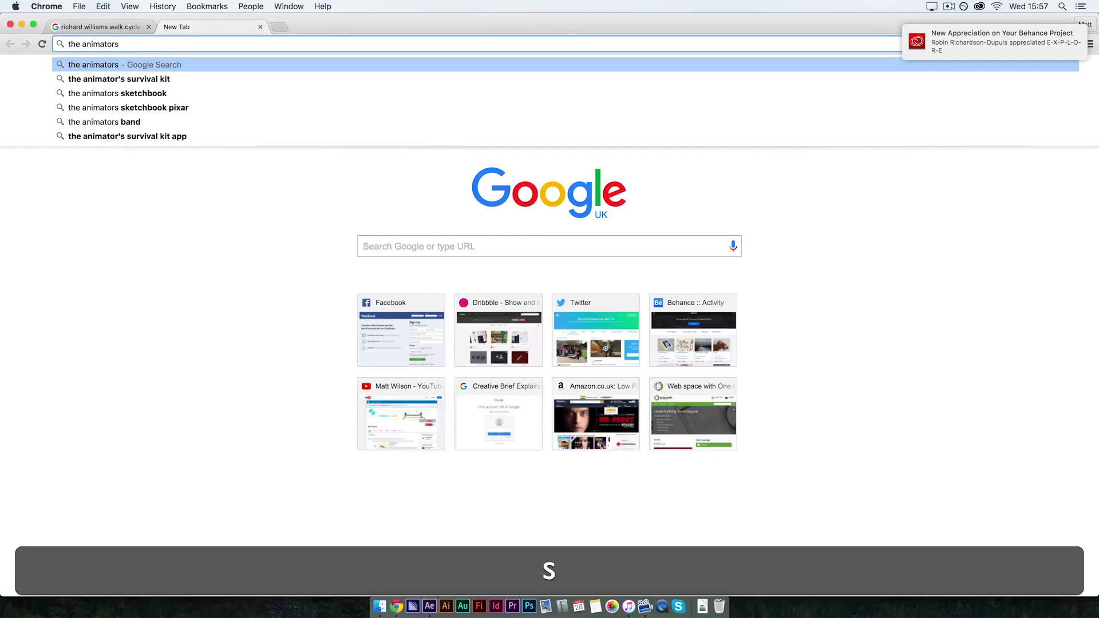
left_click(121, 81)
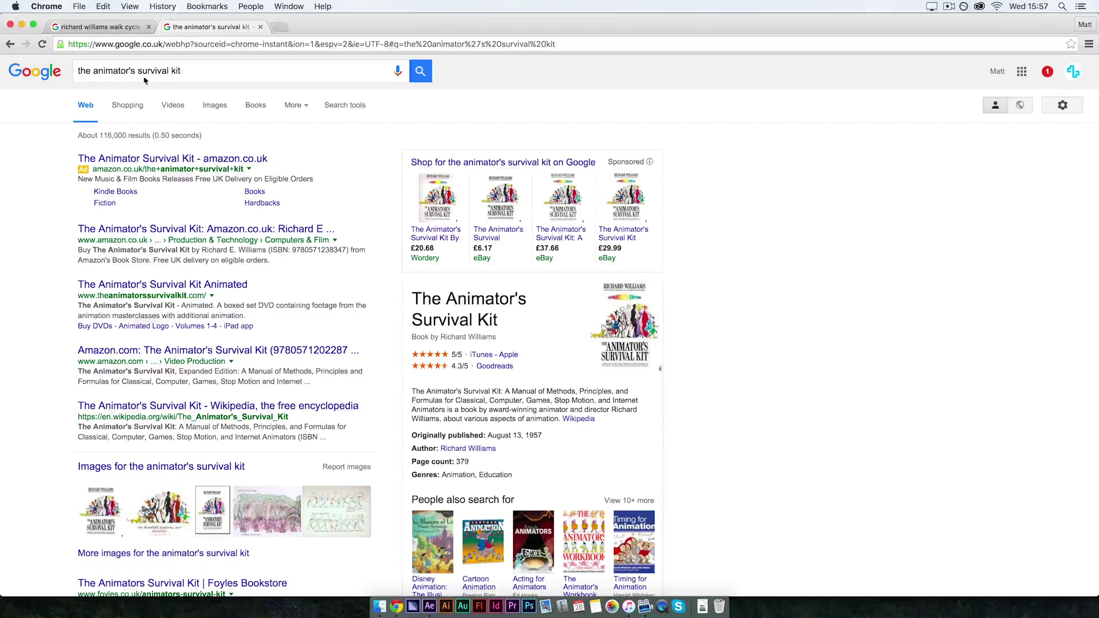
left_click(109, 32)
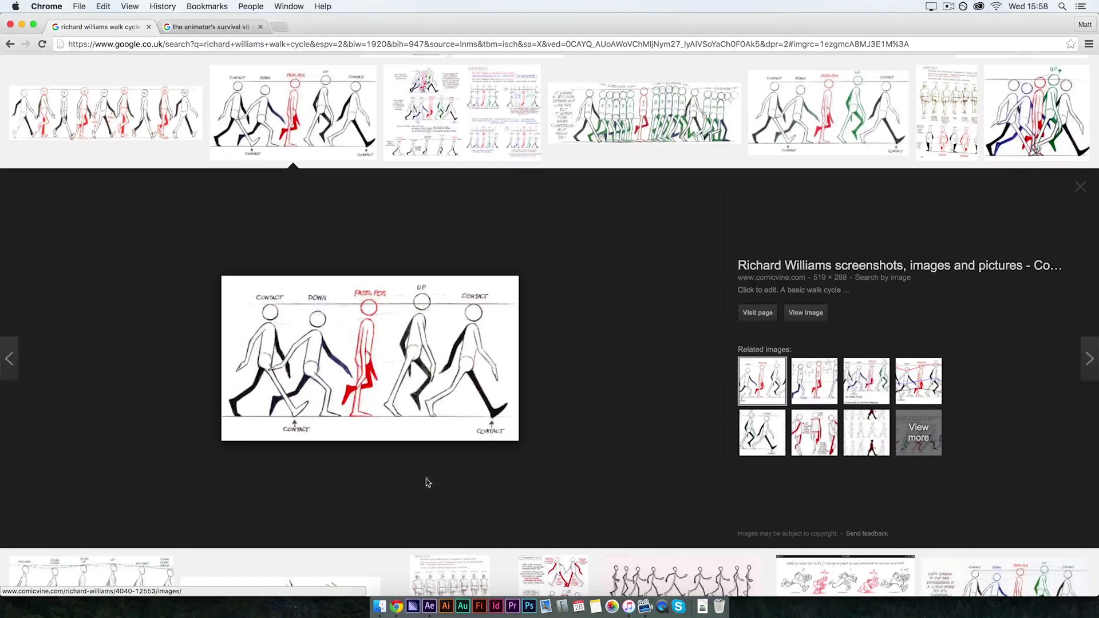
- Switch to After Effects and add a composition marker commented "Contact" at 0:00:00:00 in the Character Rig composition
left_click(429, 613)
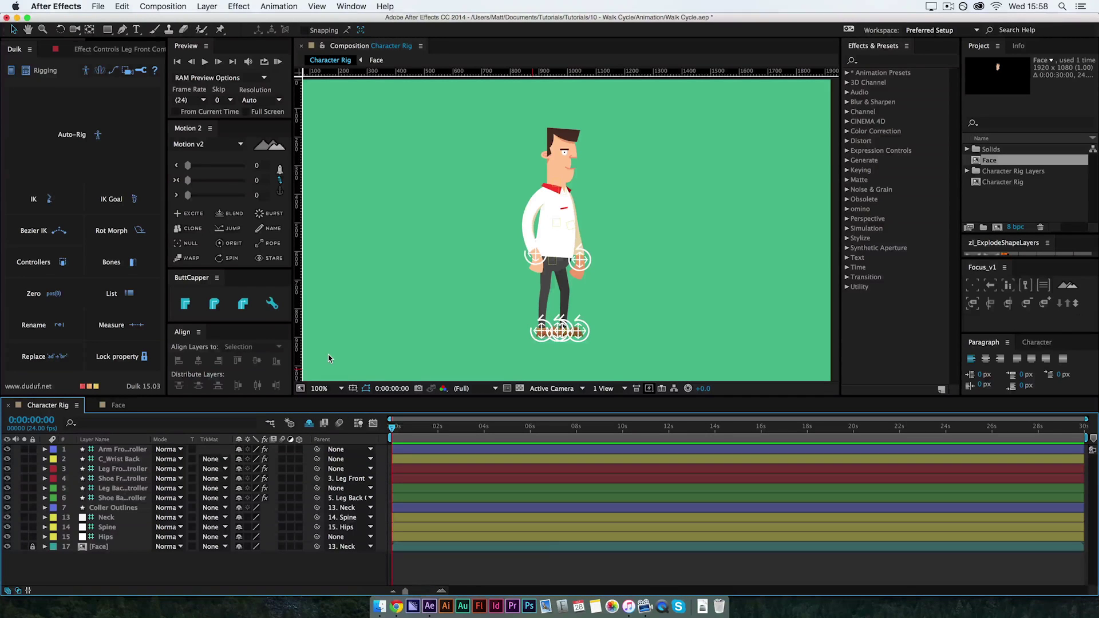
key("shift")
key("shift+8")
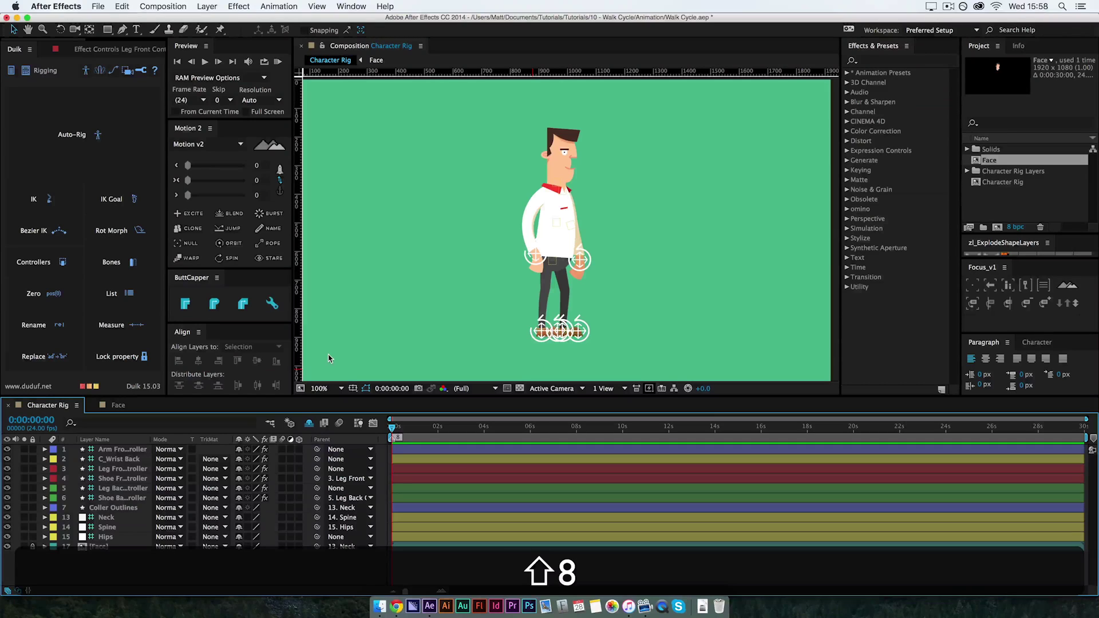
double_click(394, 439)
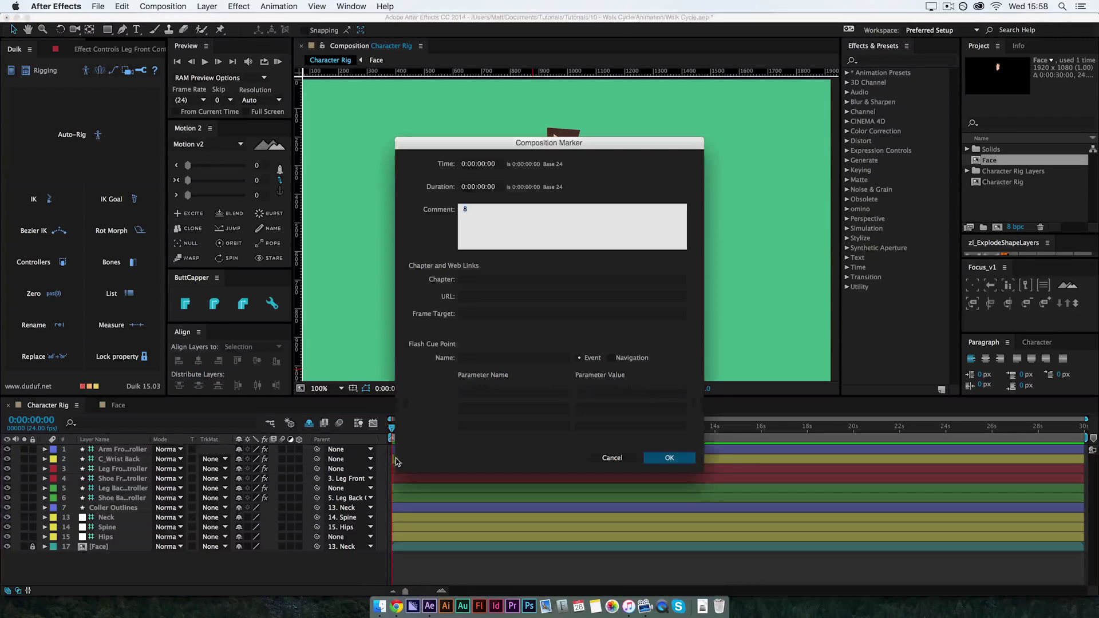
key("BackSpace")
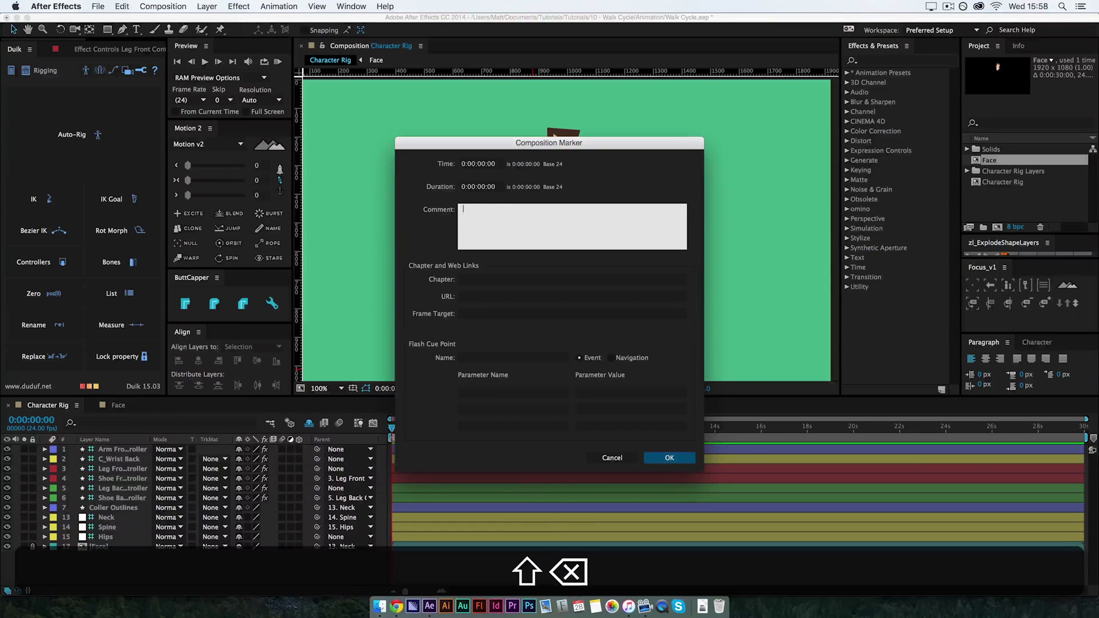
type("Contact")
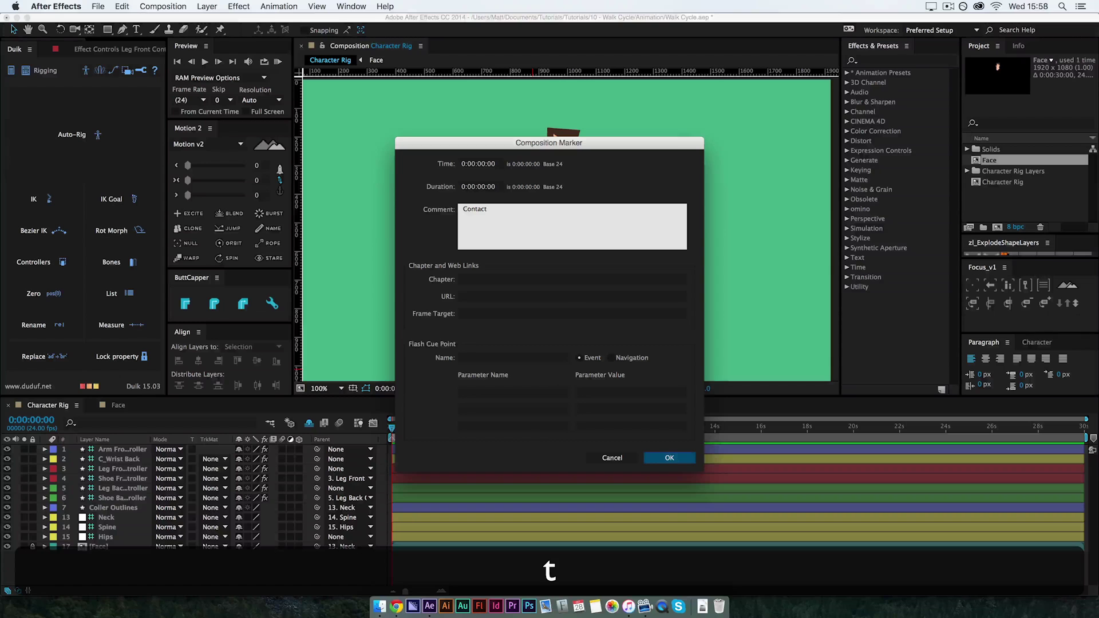
left_click(666, 457)
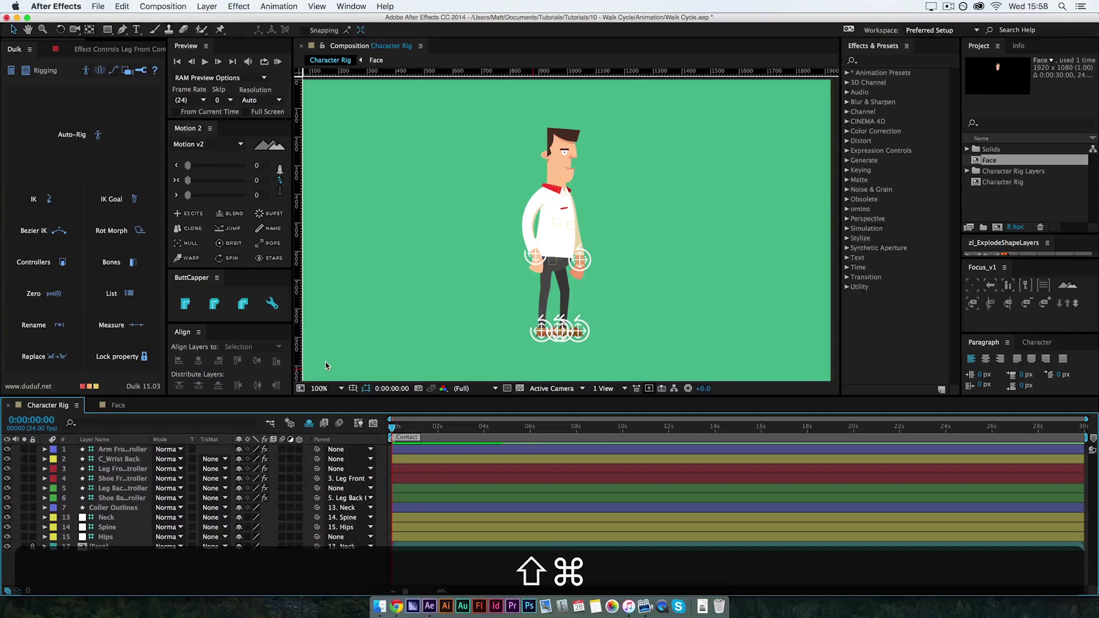
- Add a composition marker ten frames further on, at 0:00:00:10, with the comment "Pass Pos"
key("shift+super+Right")
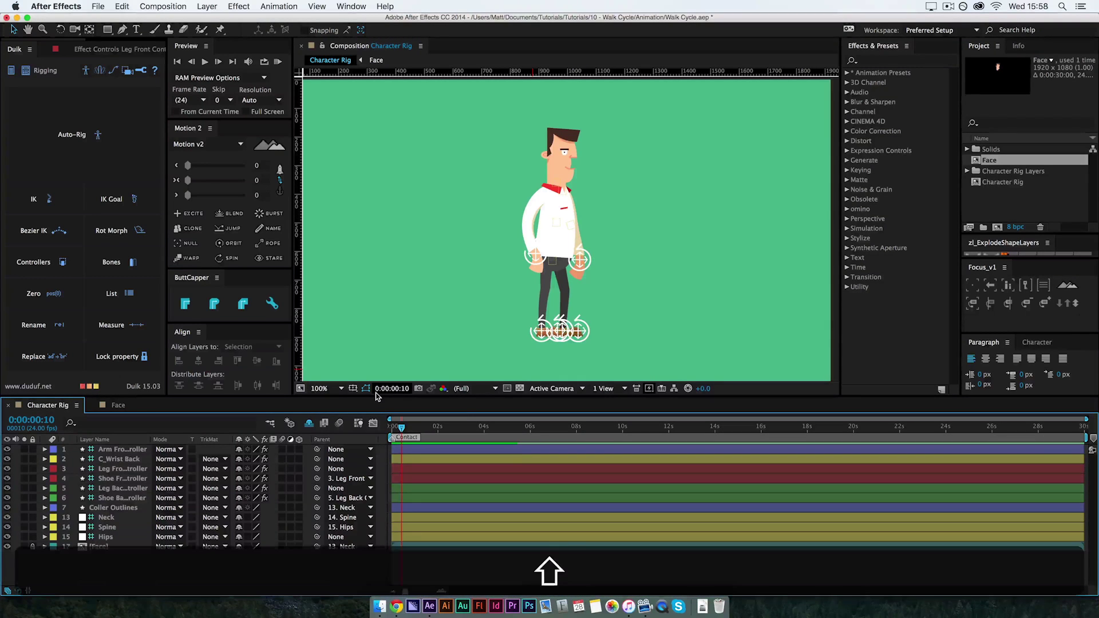
key("shift+8")
double_click(404, 438)
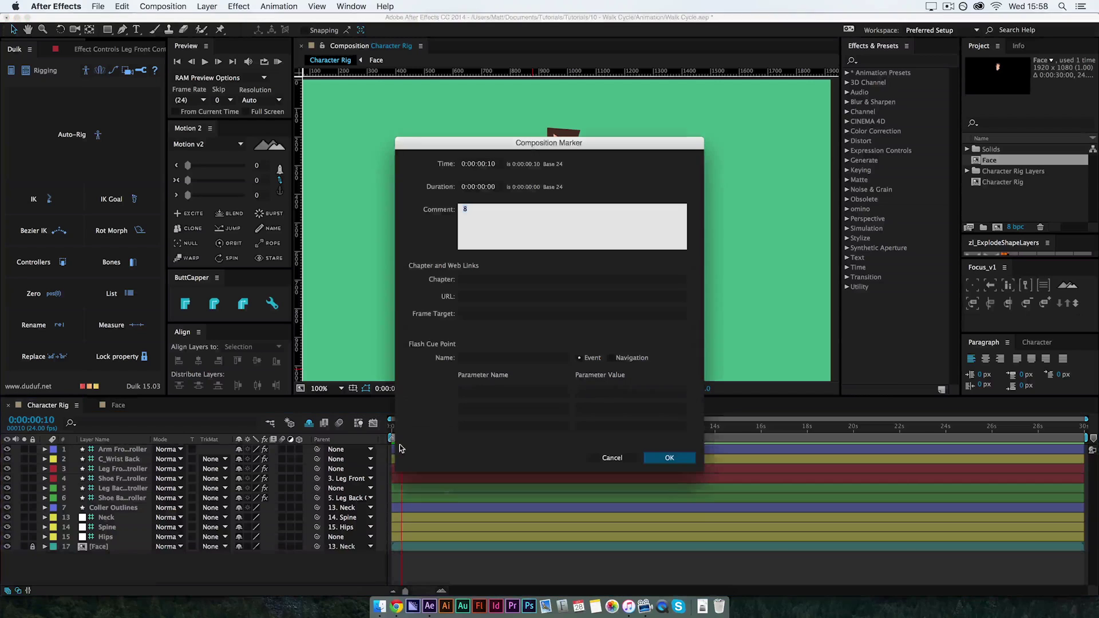
key("shift+BackSpace")
type("Poss")
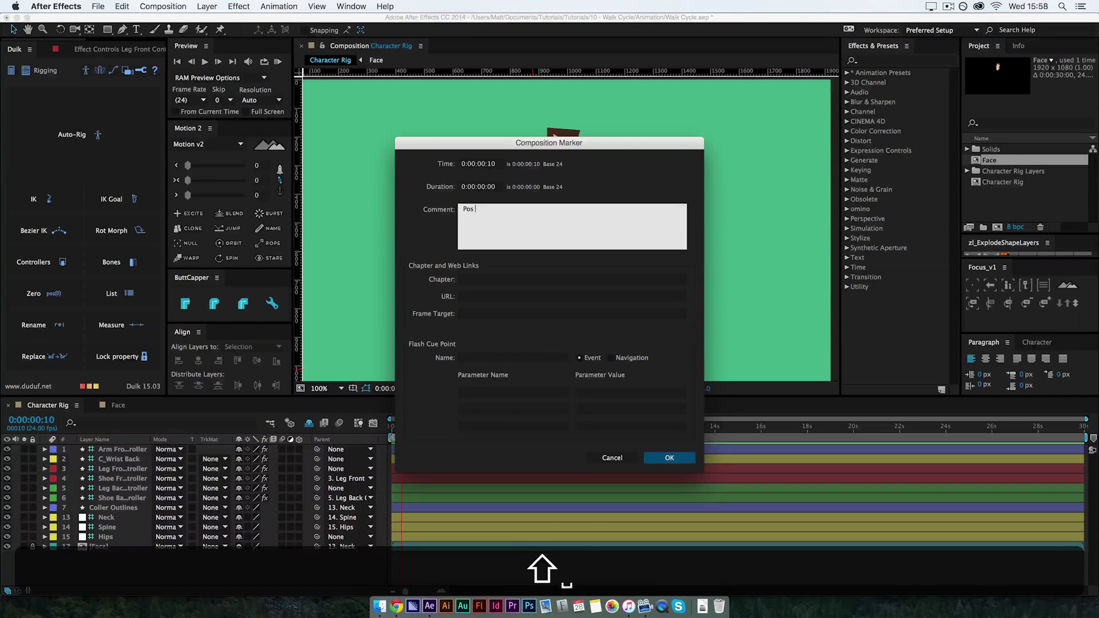
key("BackSpace")
key("BackSpace")
key("BackSpace")
type("ass P")
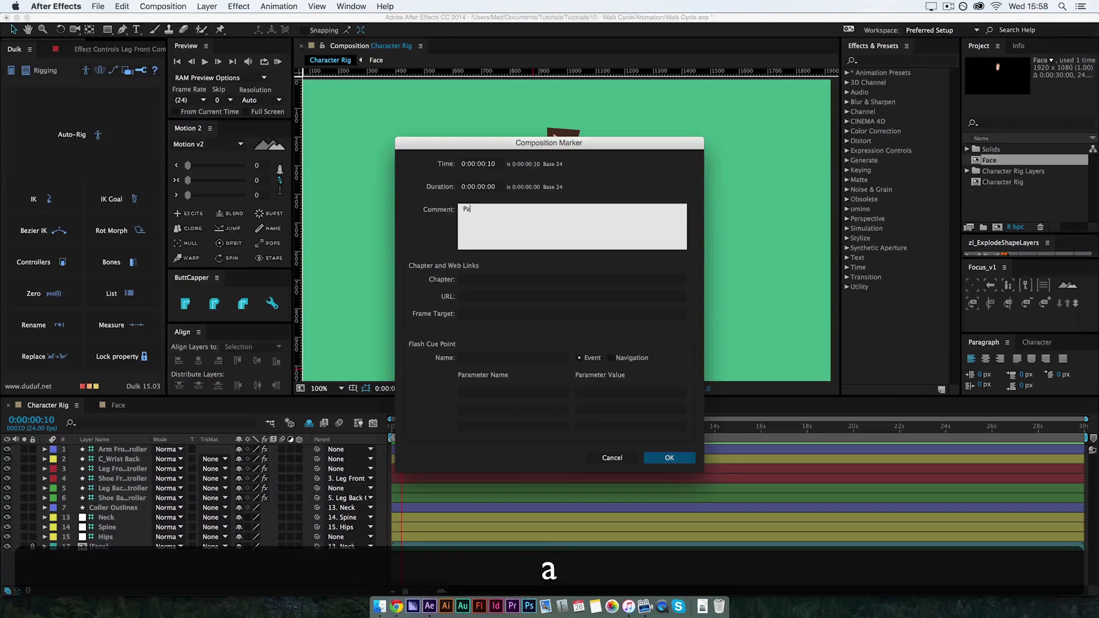
type("os")
left_click(671, 459)
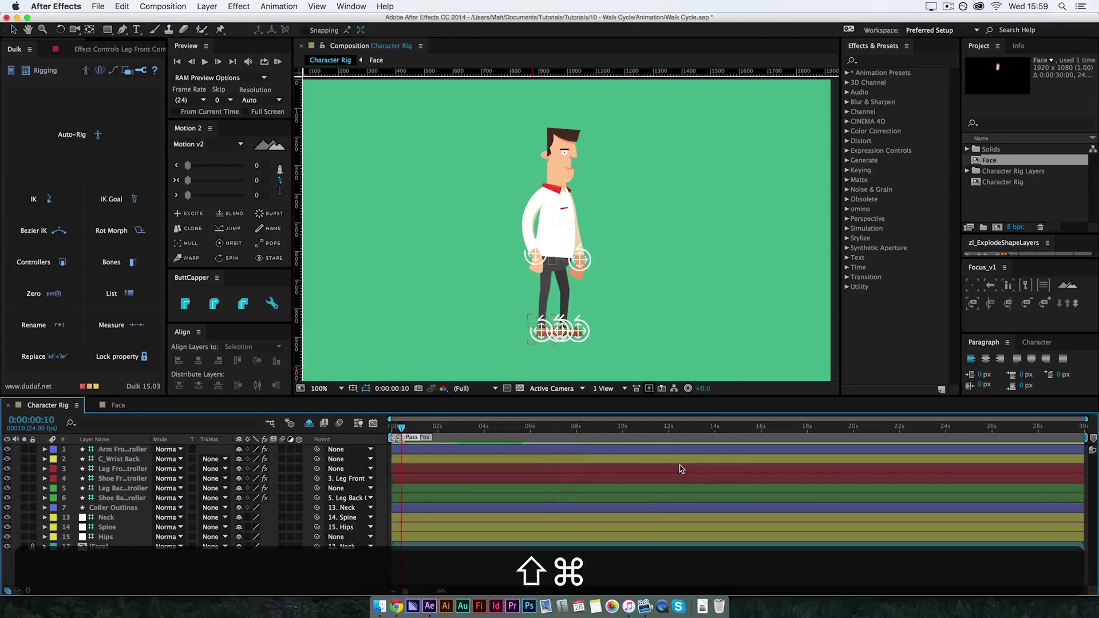
- Add a second "Contact" composition marker at 0:00:00:20
key("shift+super+Right")
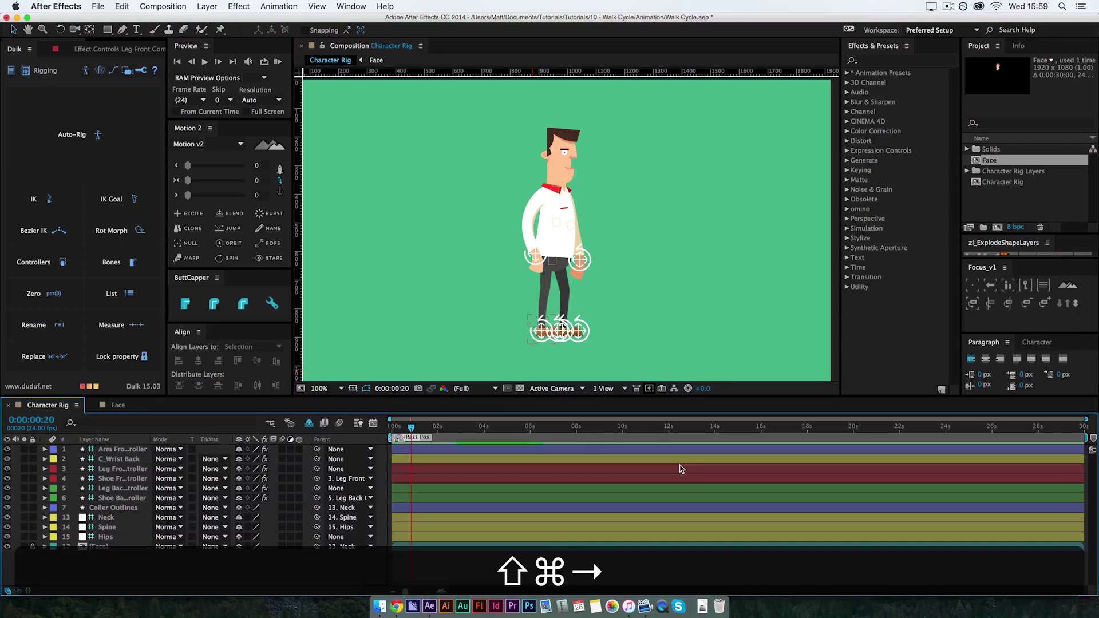
key("shift+8")
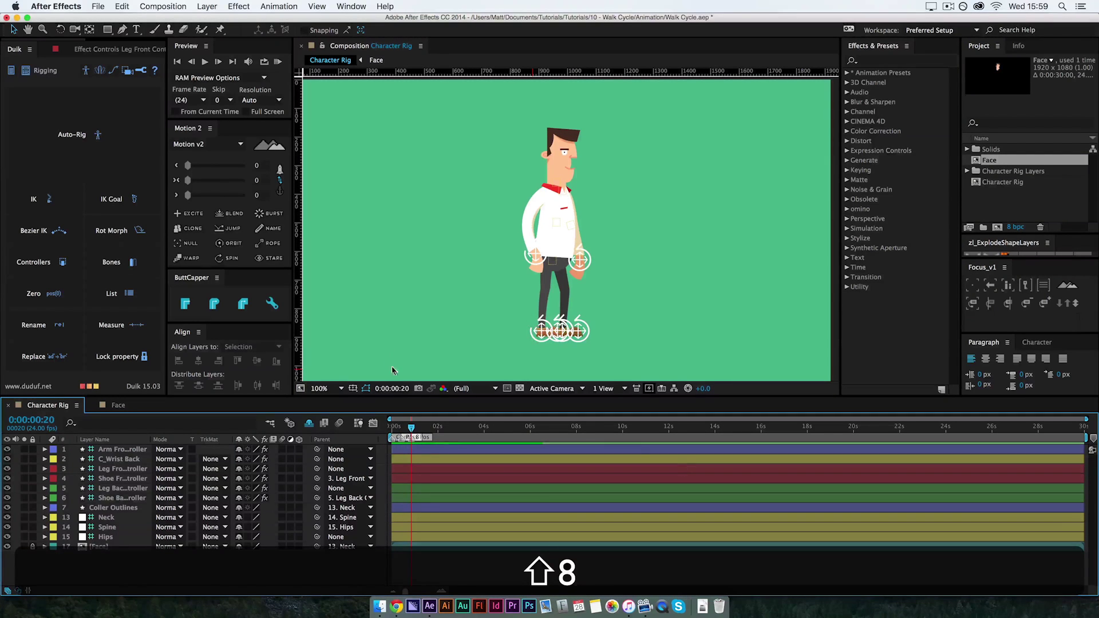
double_click(414, 443)
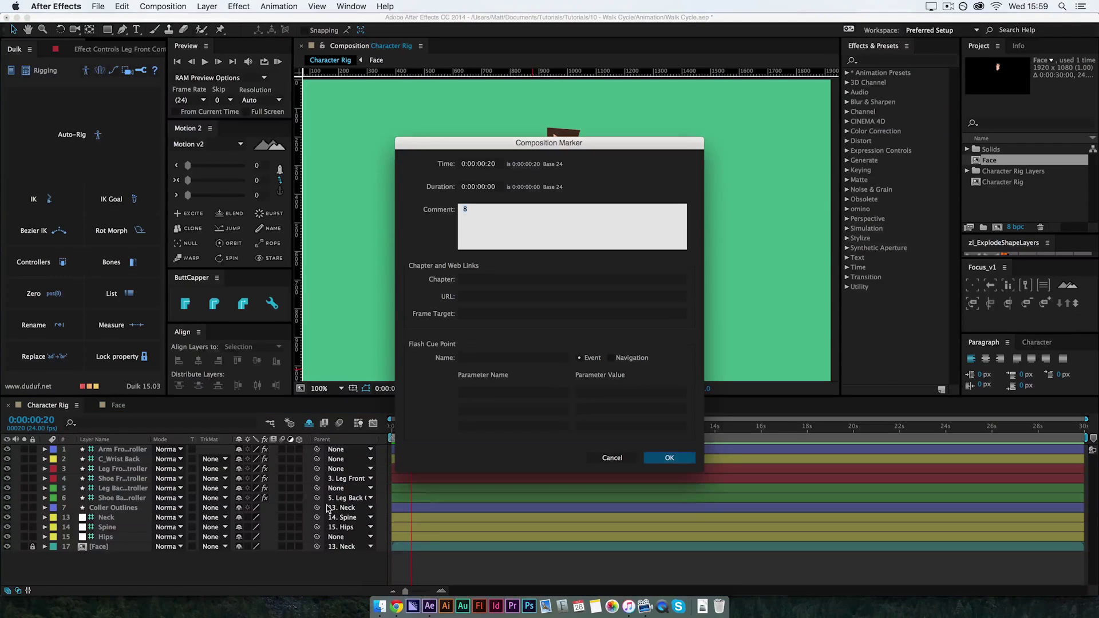
key("BackSpace")
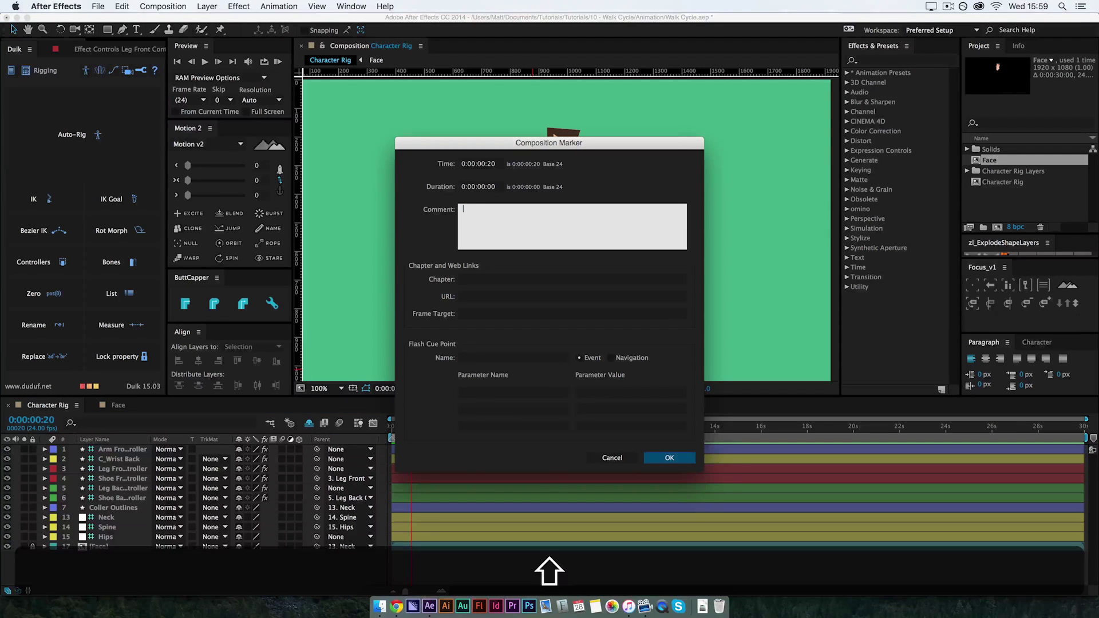
type("Contact")
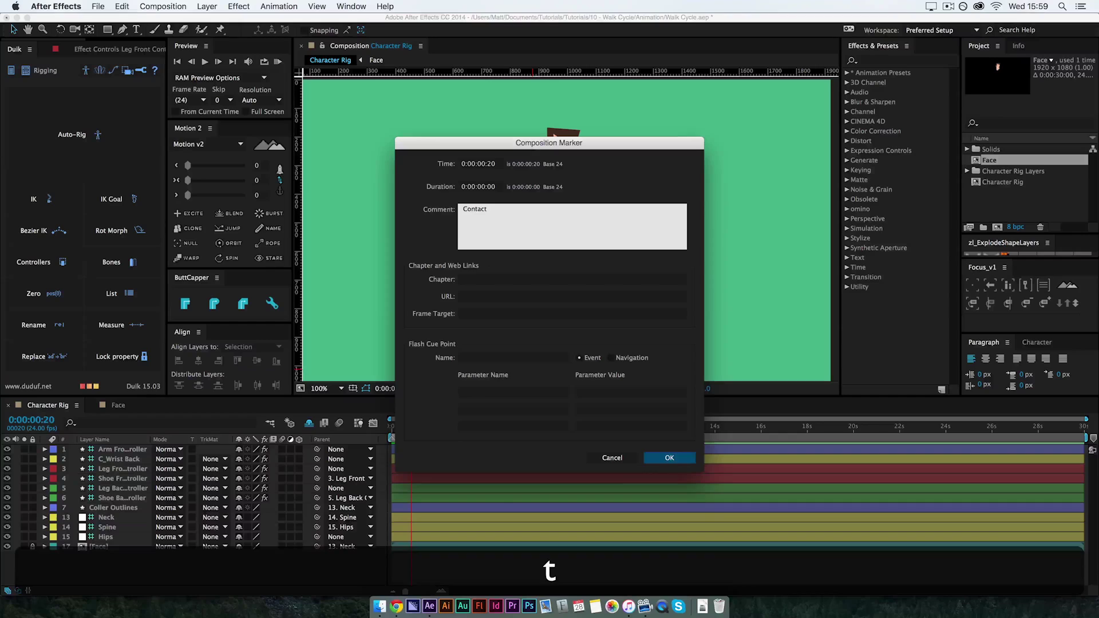
left_click(667, 457)
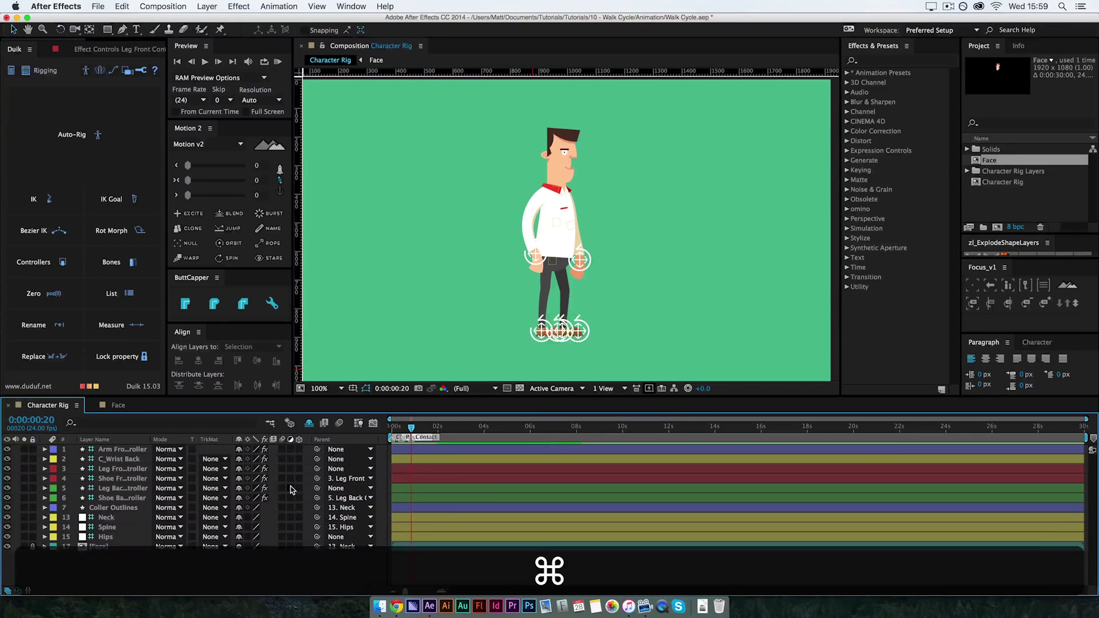
- Add a second "Pass Pos" composition marker at 0:00:01:06
key("shift+super+Right")
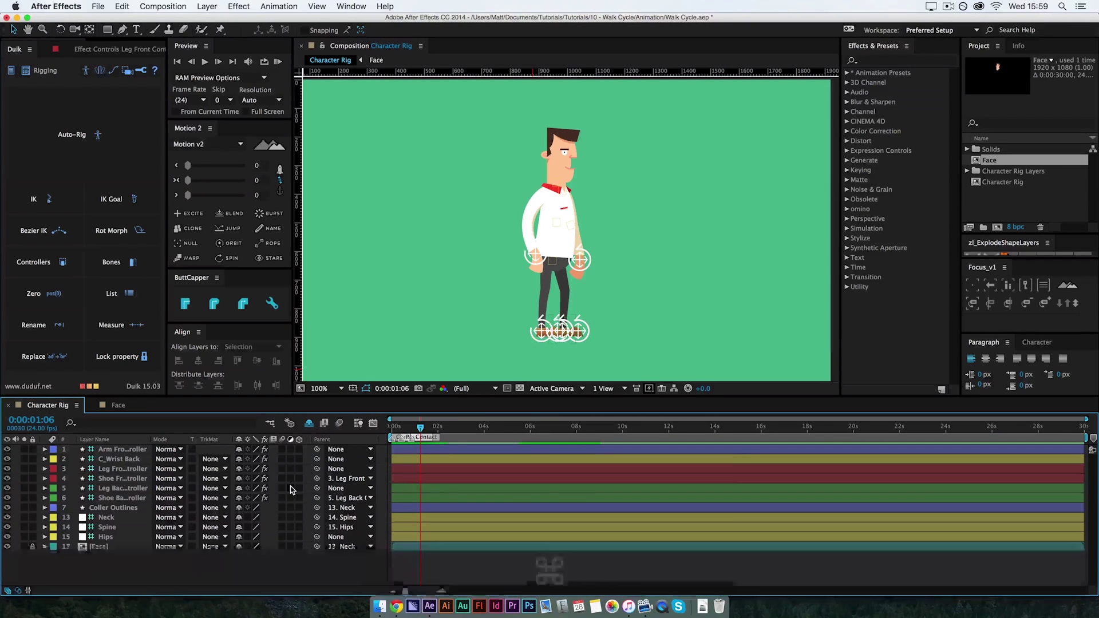
key("shift+8")
key("equal")
key("equal")
key("equal")
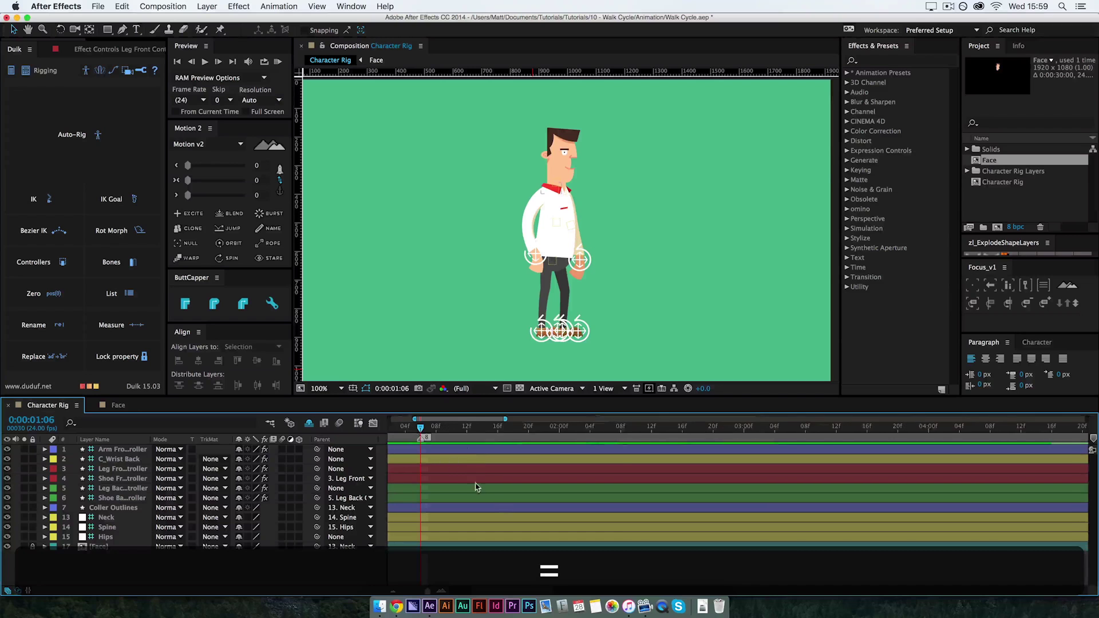
key("space")
left_click_drag(466, 476, 777, 479)
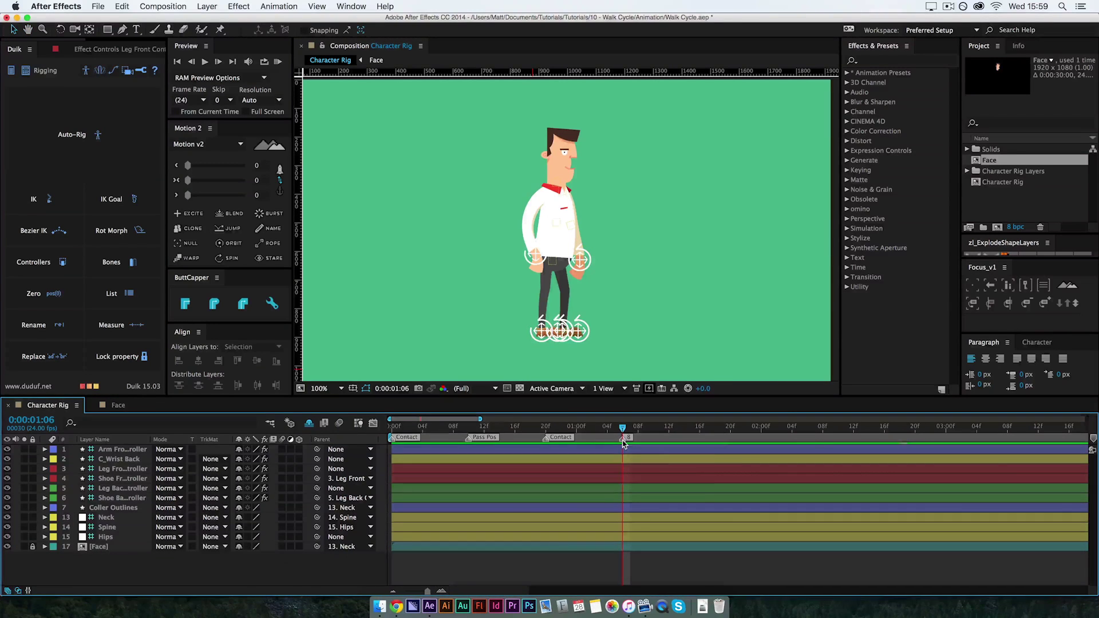
double_click(626, 437)
type("Pass Pos")
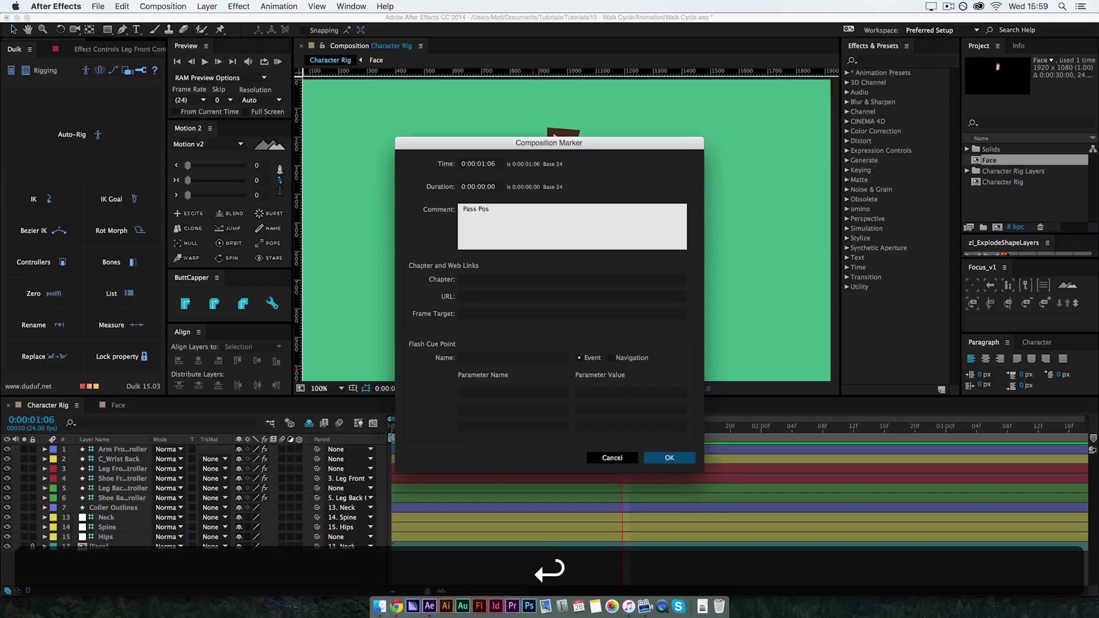
key("Return")
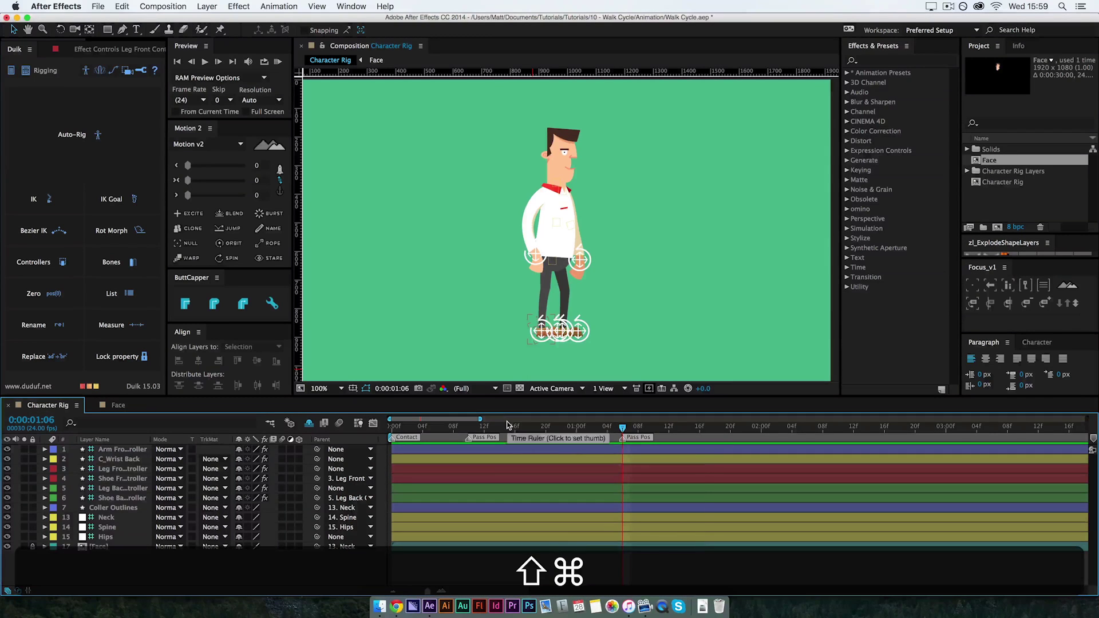
- Add a composition marker at 0:00:01:16 with the comment "Final Contact"
key("shift+super+Right")
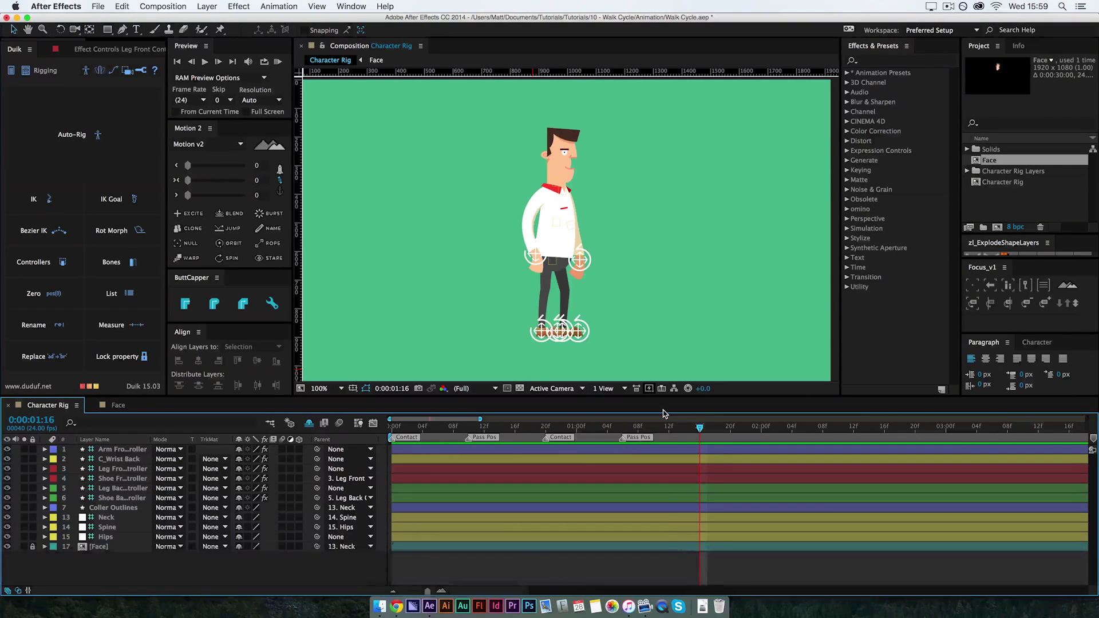
key("shift+8")
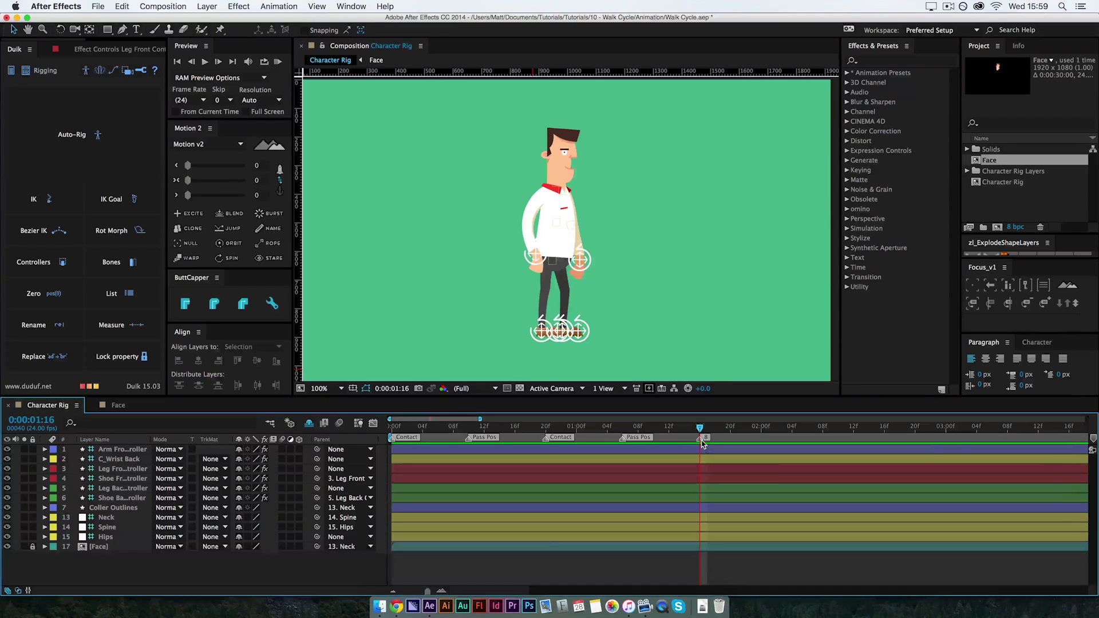
double_click(704, 439)
type("Con")
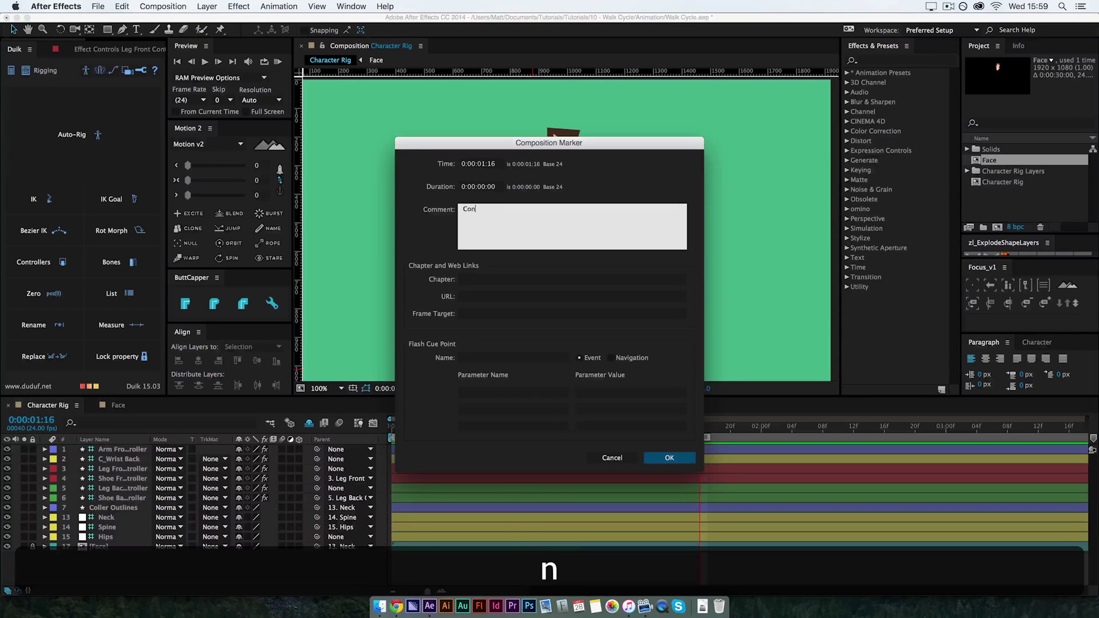
type("tact")
key("Left")
key("Right")
key("Left")
key("Left")
key("Left")
key("Left")
key("Left")
type("Finaly")
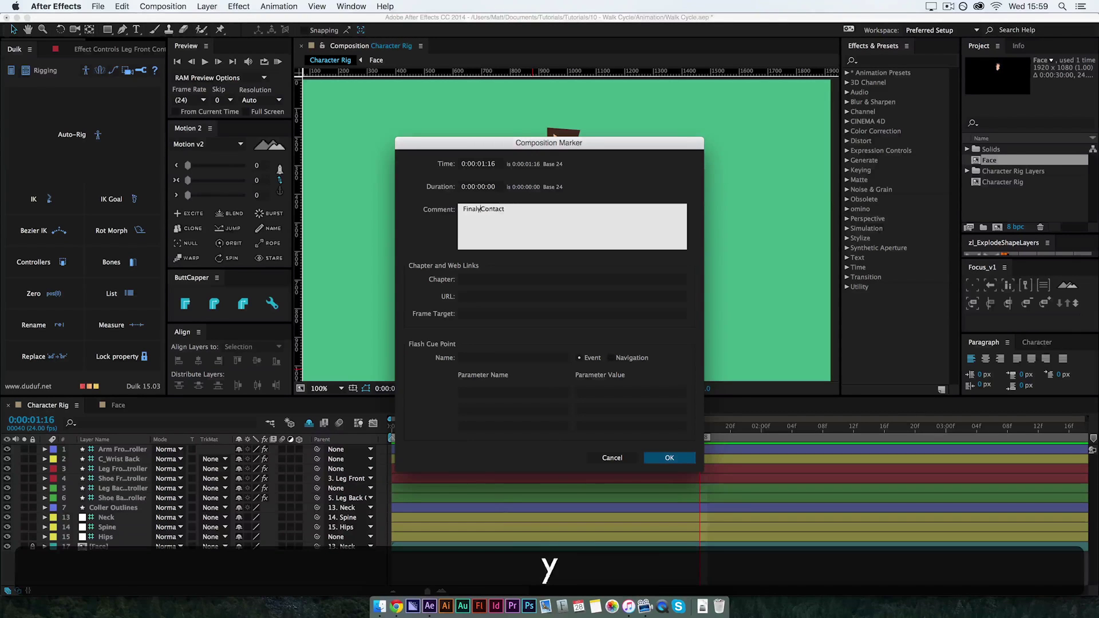
key("BackSpace")
key("BackSpace")
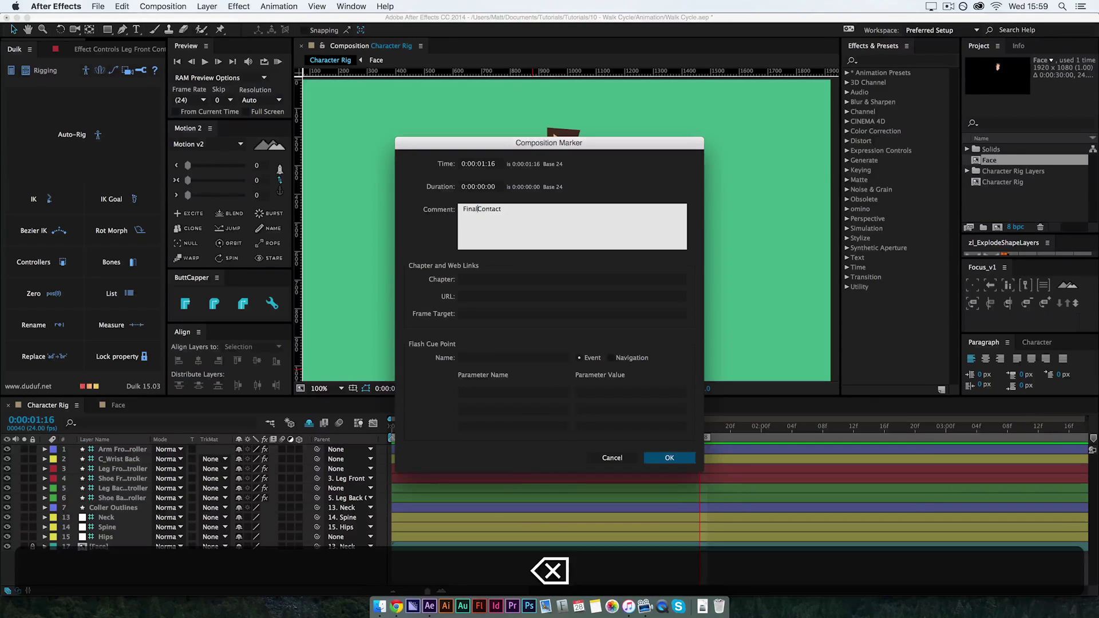
left_click(671, 458)
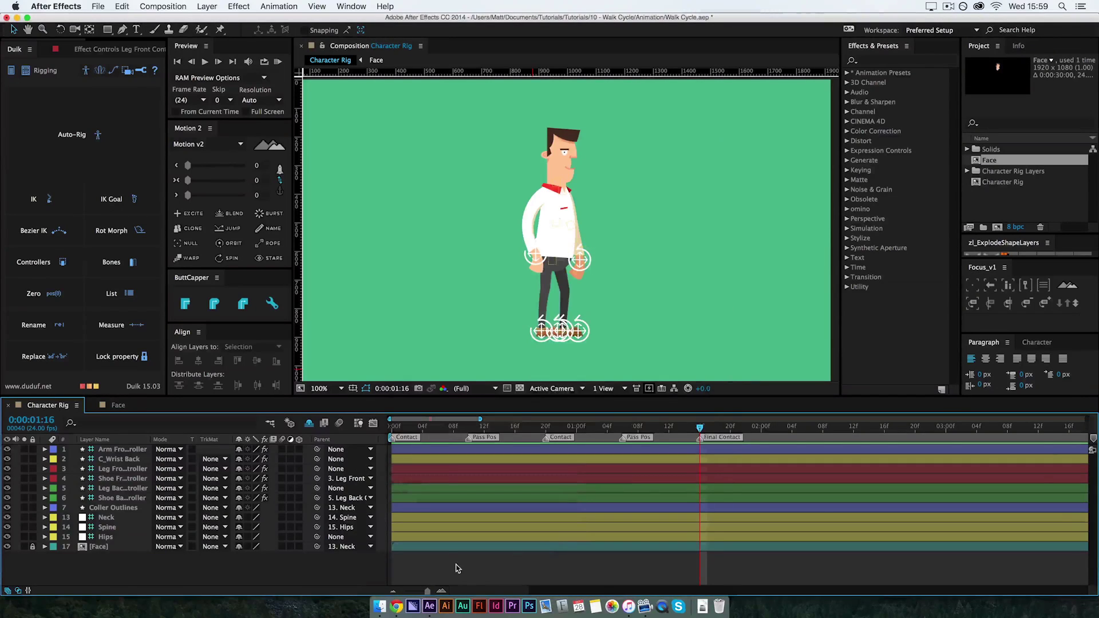
- End the work area at the Final Contact marker and return the current time to 0:00:00:00
key("n")
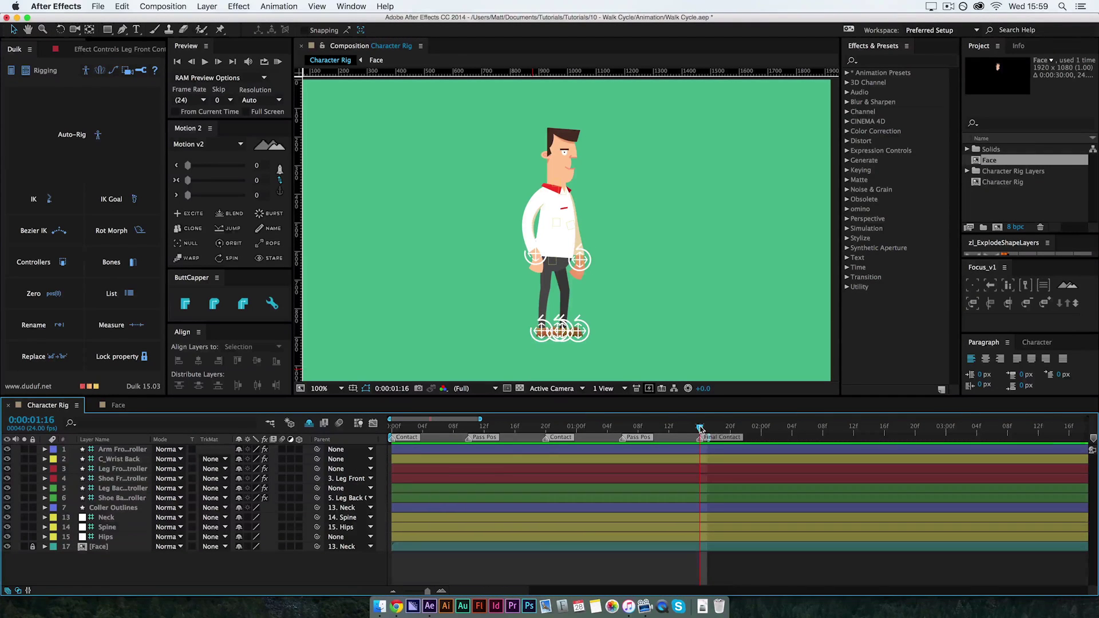
key("Home")
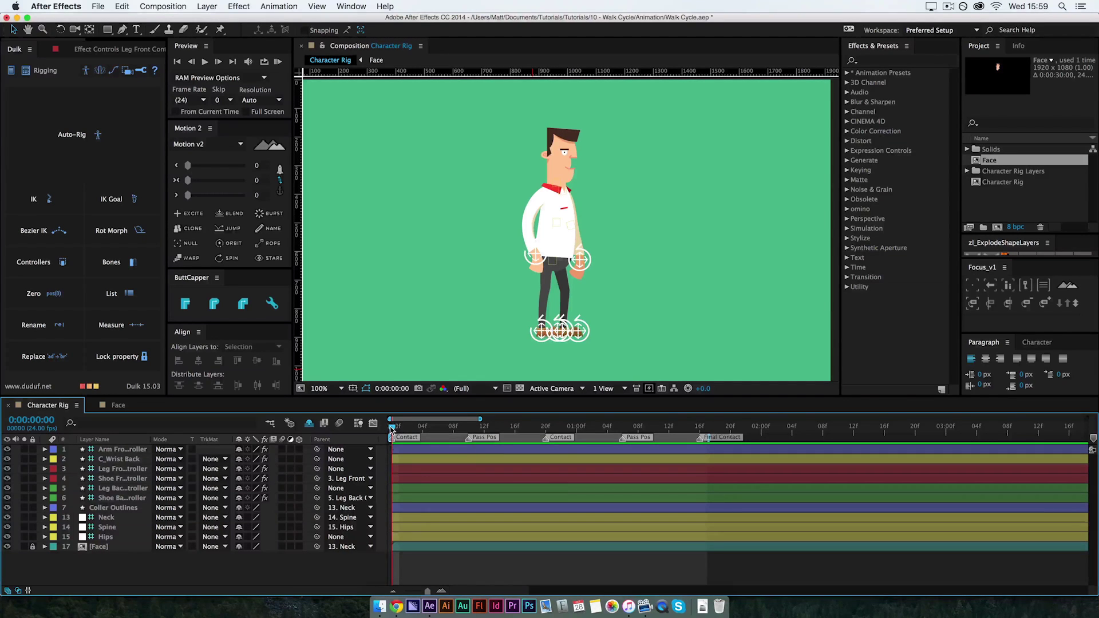
- Add a composition marker at 0:00:00:04 with the comment "Down"
key("super+Right")
key("super+Right")
key("super+Right")
key("super+Right")
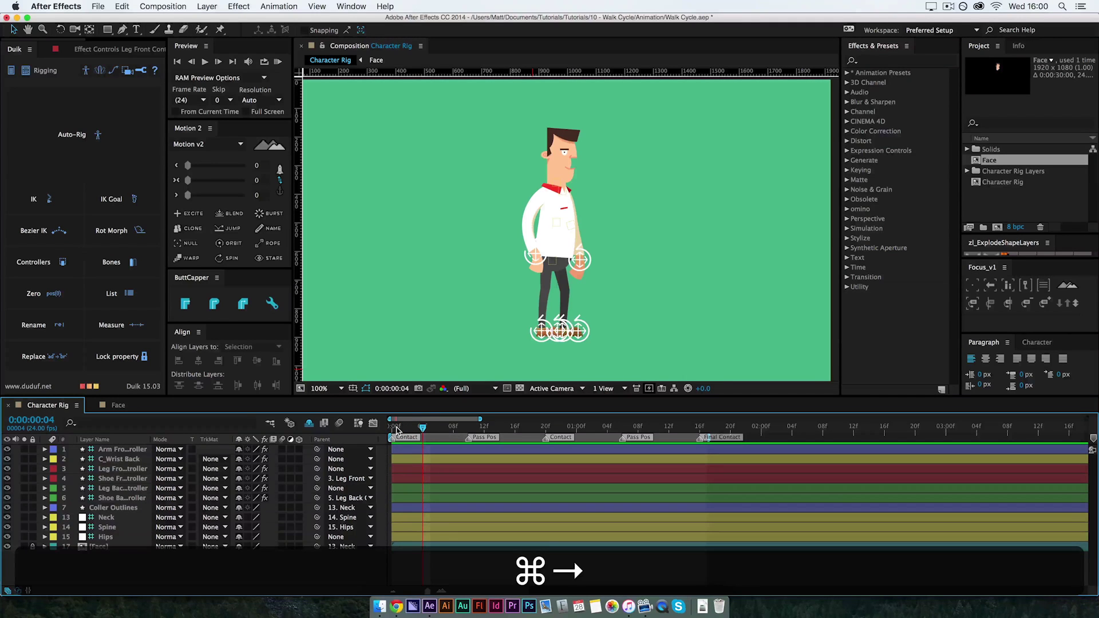
key("shift+8")
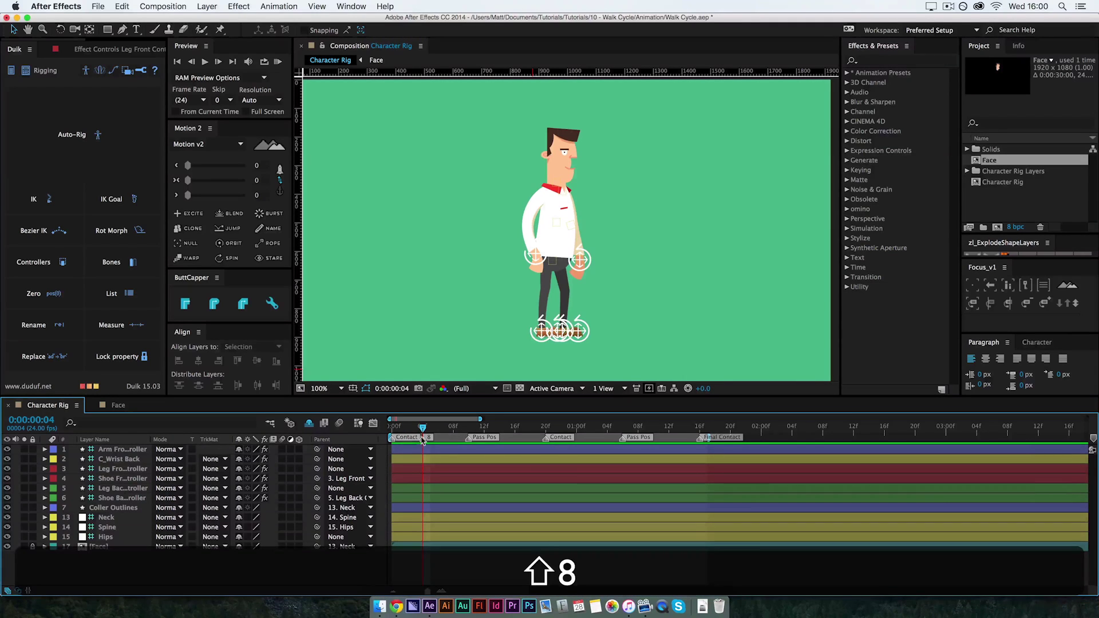
double_click(424, 439)
type("Down")
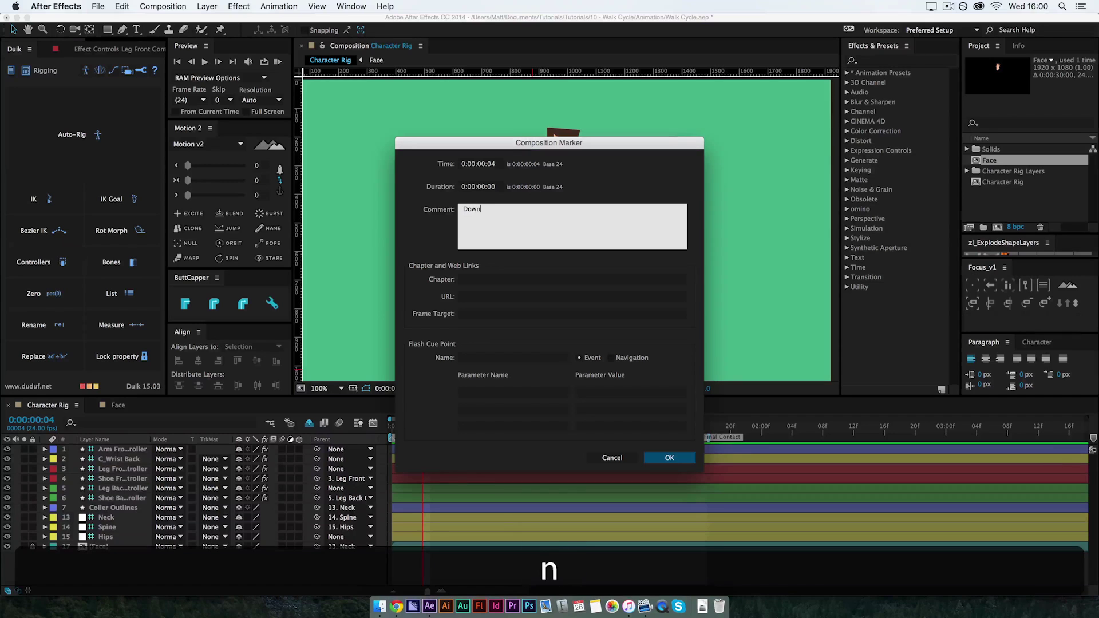
left_click(676, 457)
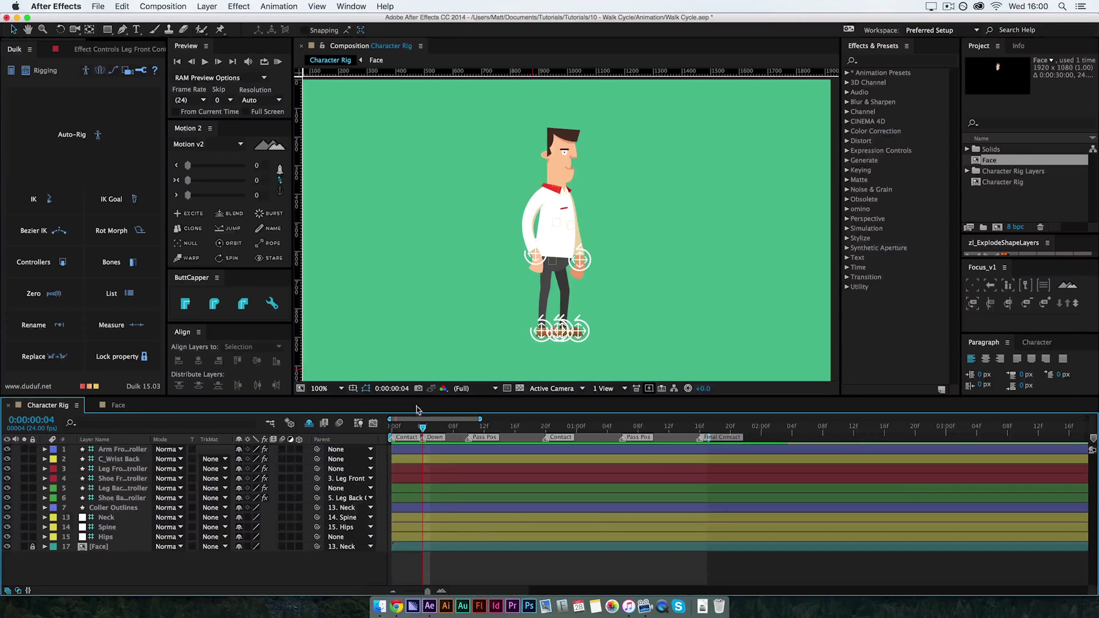
- Add a composition marker four frames after the first Pass Pos marker, at 0:00:00:14, with the comment "Up"
left_click_drag(424, 430, 468, 430)
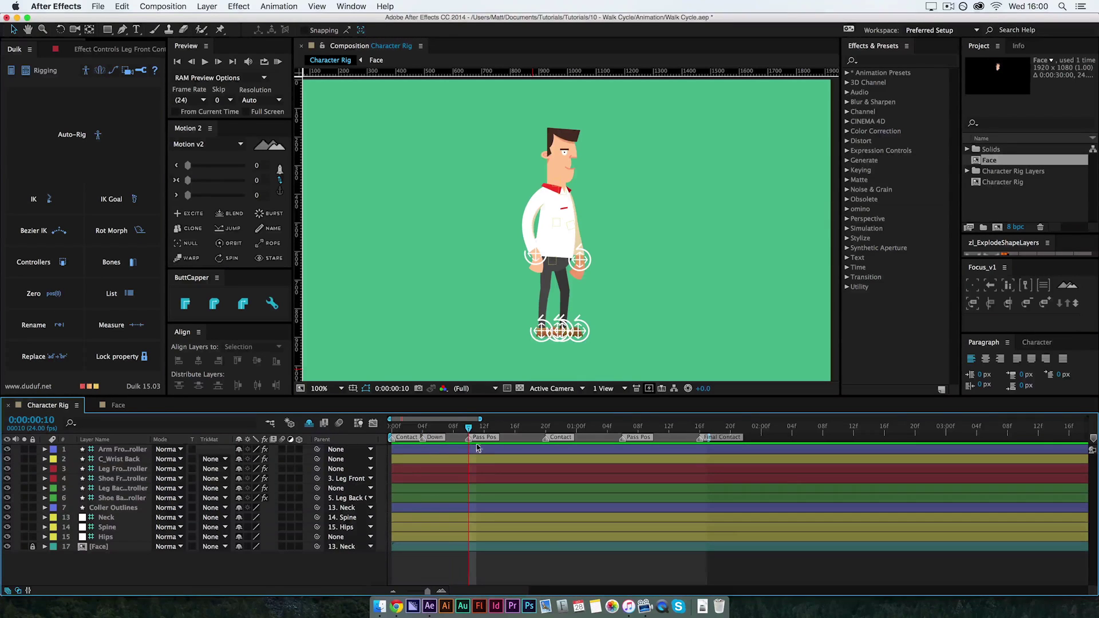
key("super+Right")
key("super+Right")
key("super+Right")
key("super+Right")
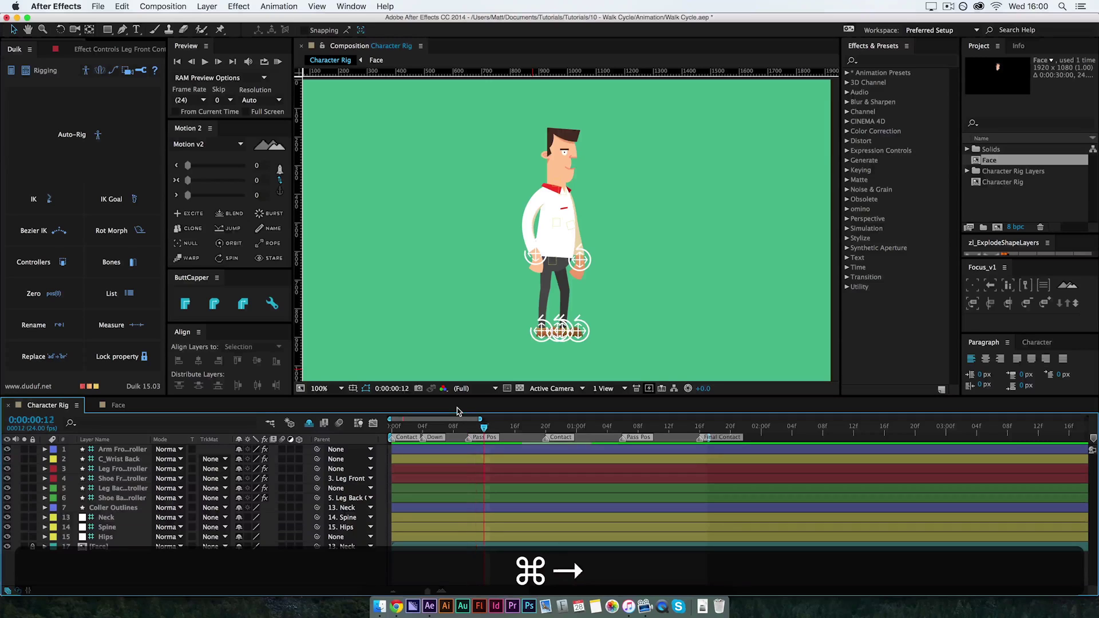
key("shift+8")
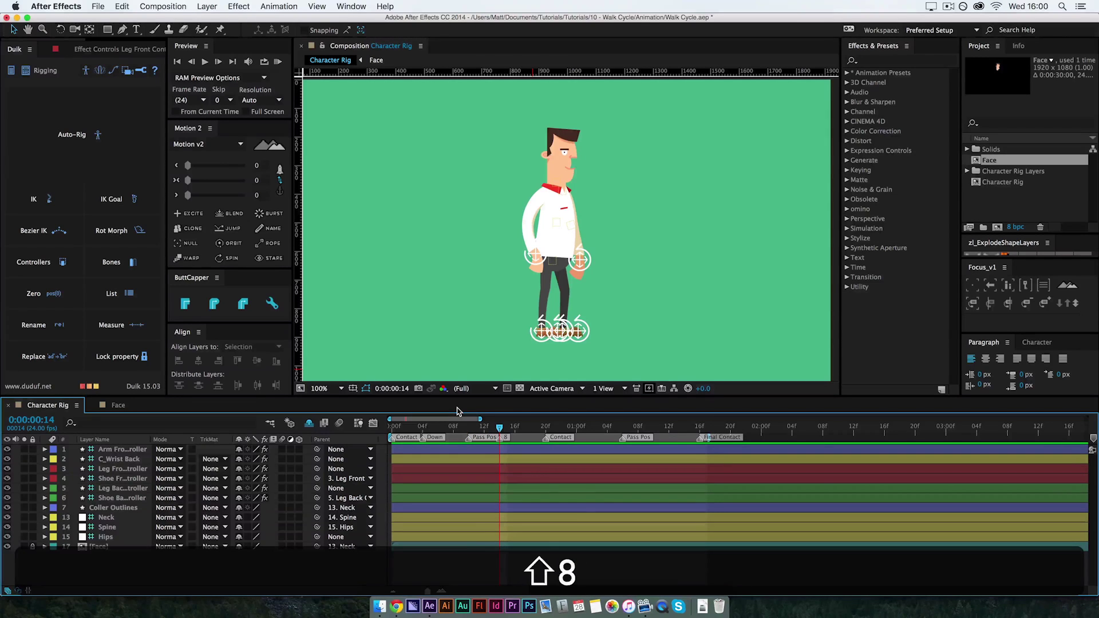
double_click(504, 437)
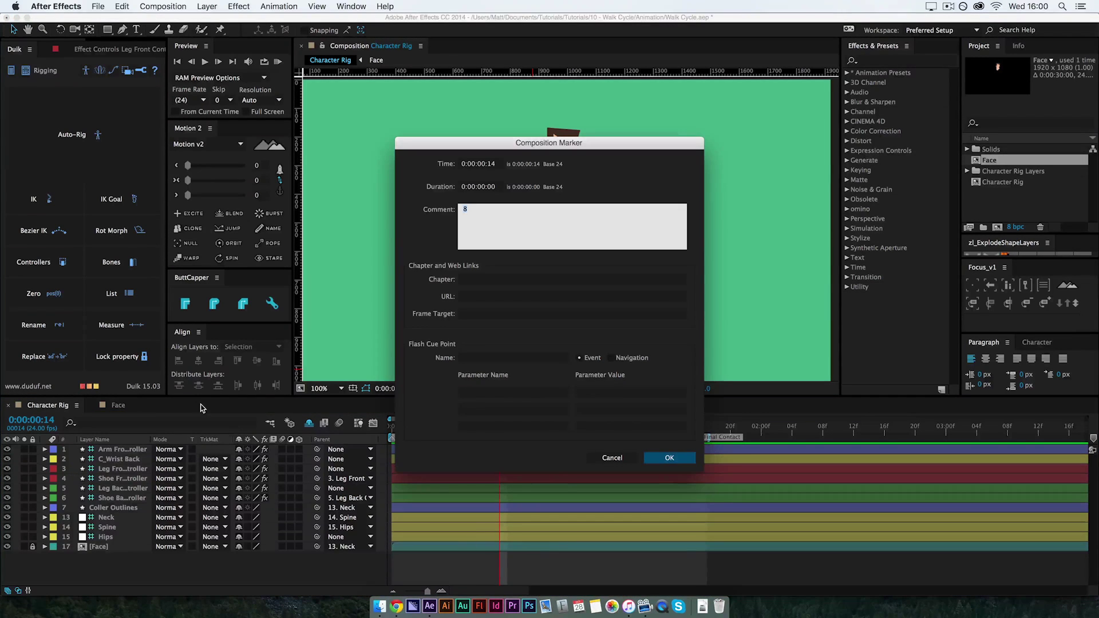
type("Up")
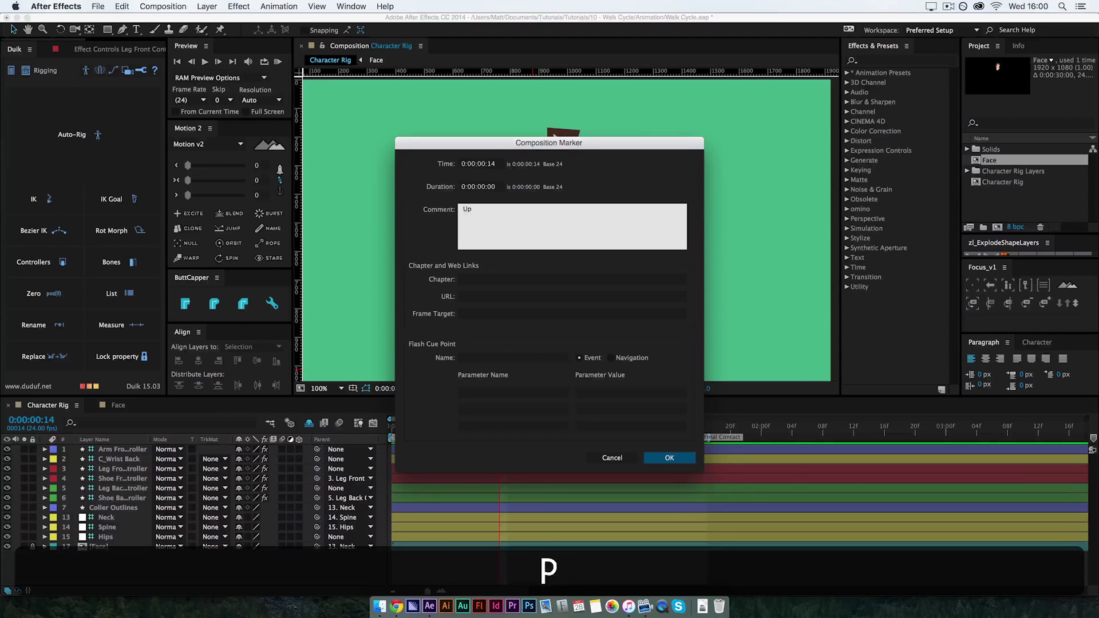
key("Return")
key("BackSpace")
left_click(681, 460)
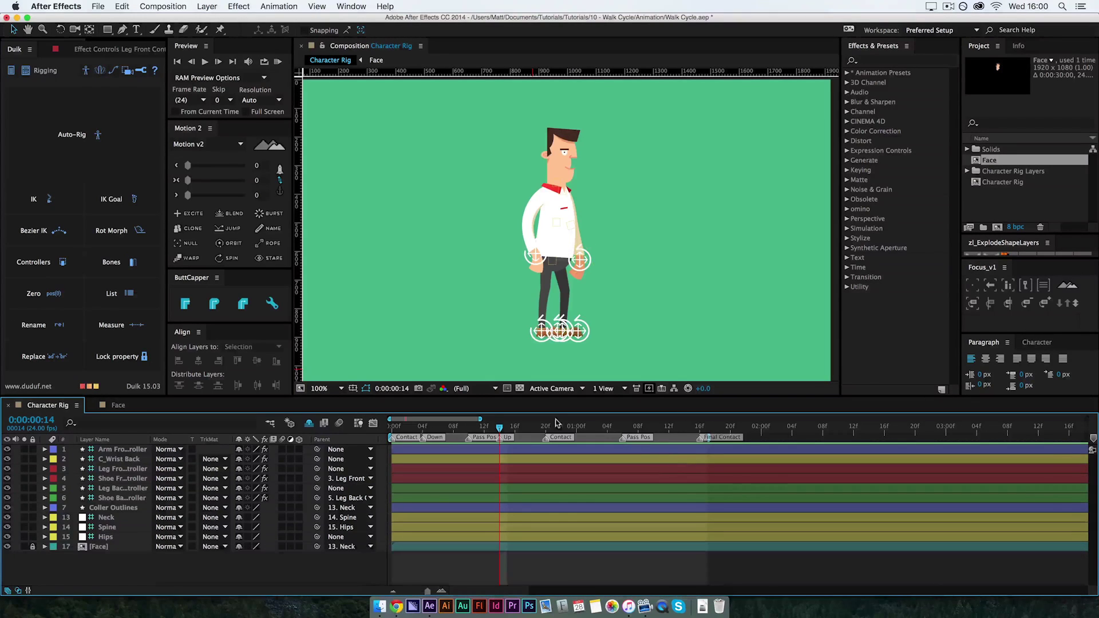
- Add a second "Down" composition marker four frames after the second Contact marker, at 0:00:01:00
left_click_drag(501, 429, 545, 431)
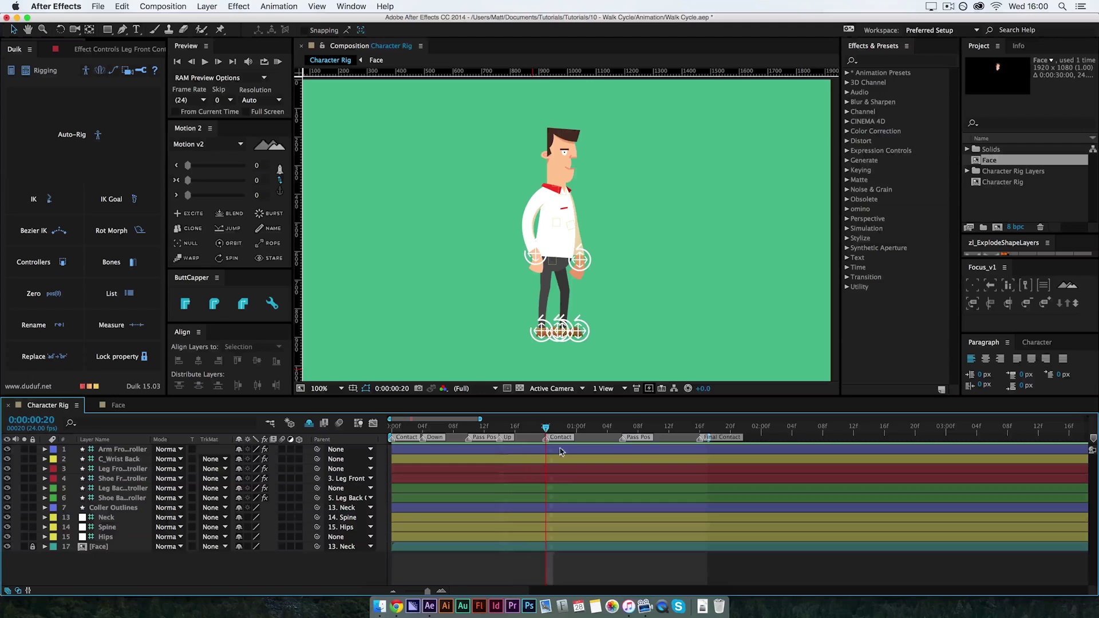
key("super+Right")
key("super+Right")
key("super+Right")
key("super+Right")
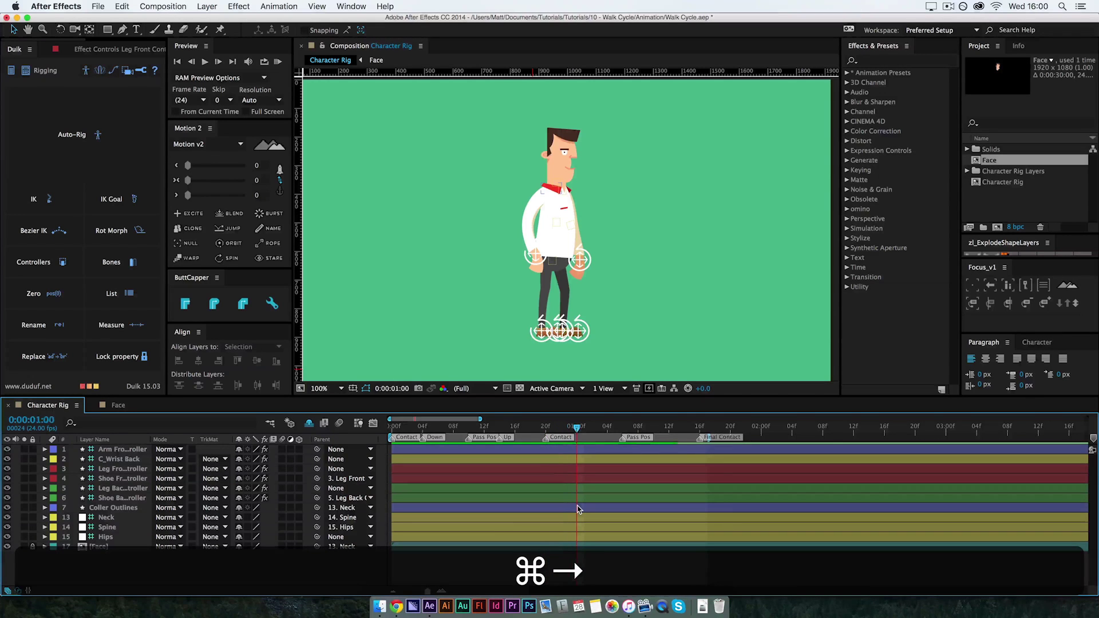
key("shift+8")
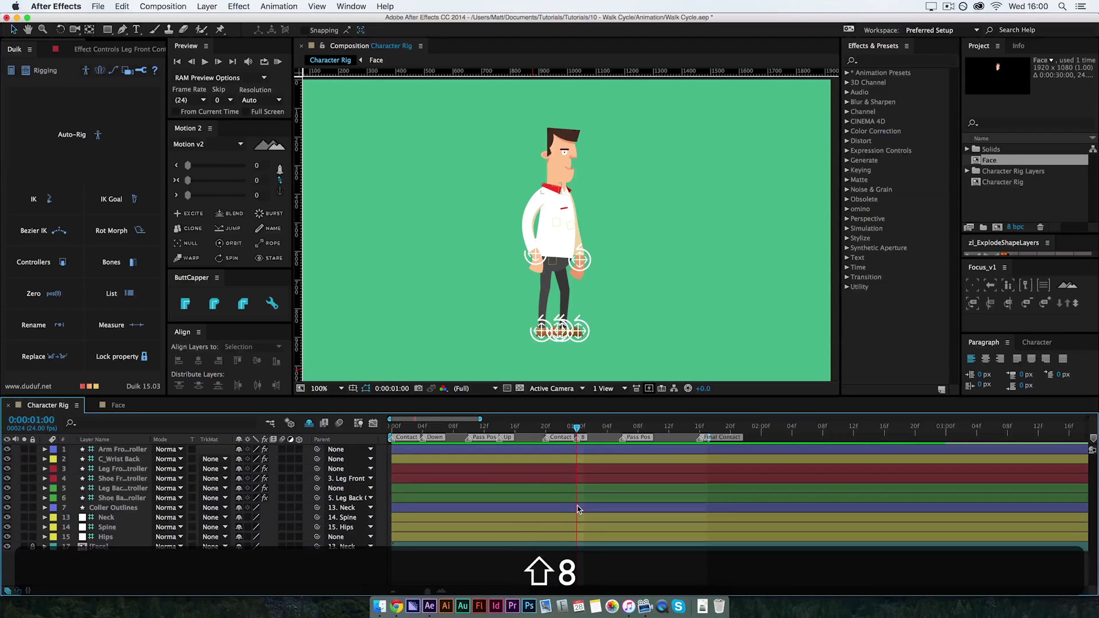
double_click(577, 435)
type("Down")
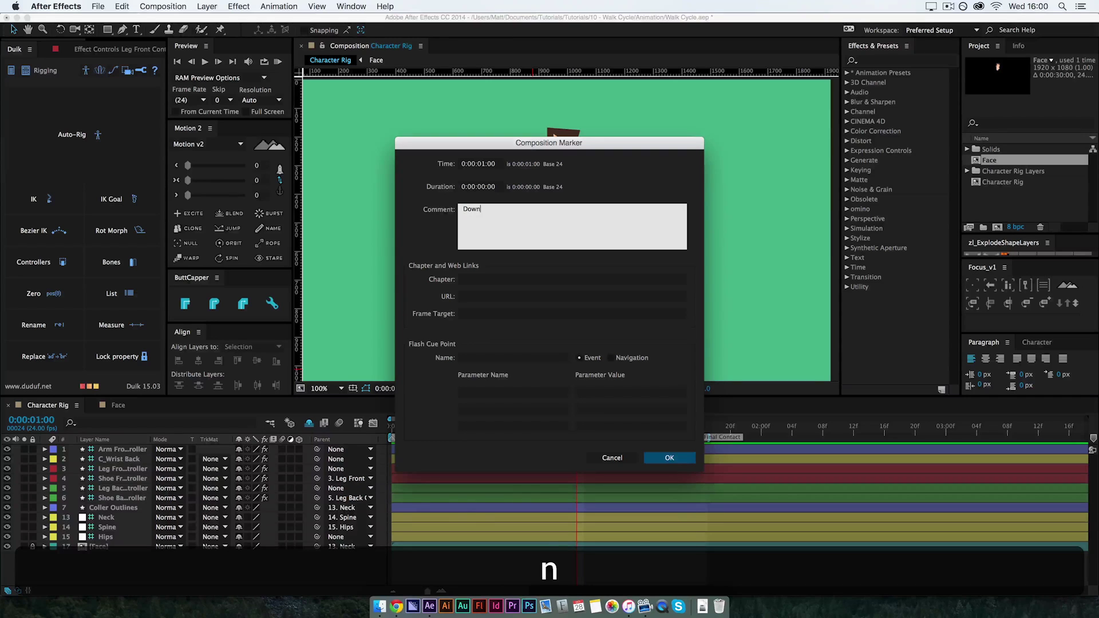
left_click(670, 458)
- Add a second "Up" composition marker four frames after the second Pass Pos marker, at 0:00:01:10
left_click_drag(579, 429, 623, 439)
key("super+Right")
key("super+Right")
key("super+Right")
key("super+Right")
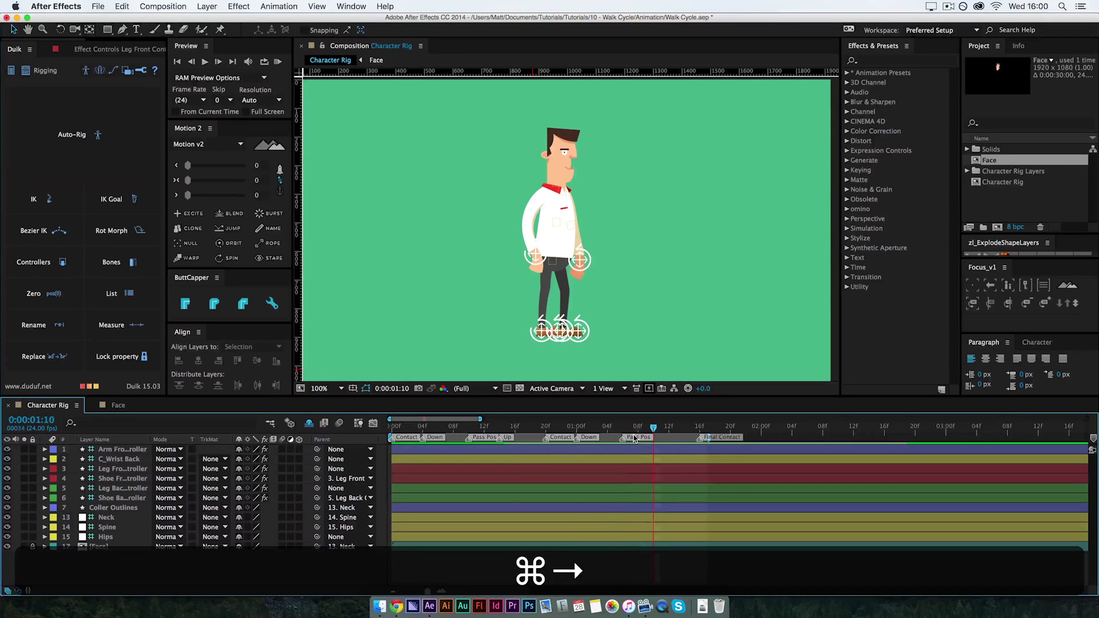
key("shift+8")
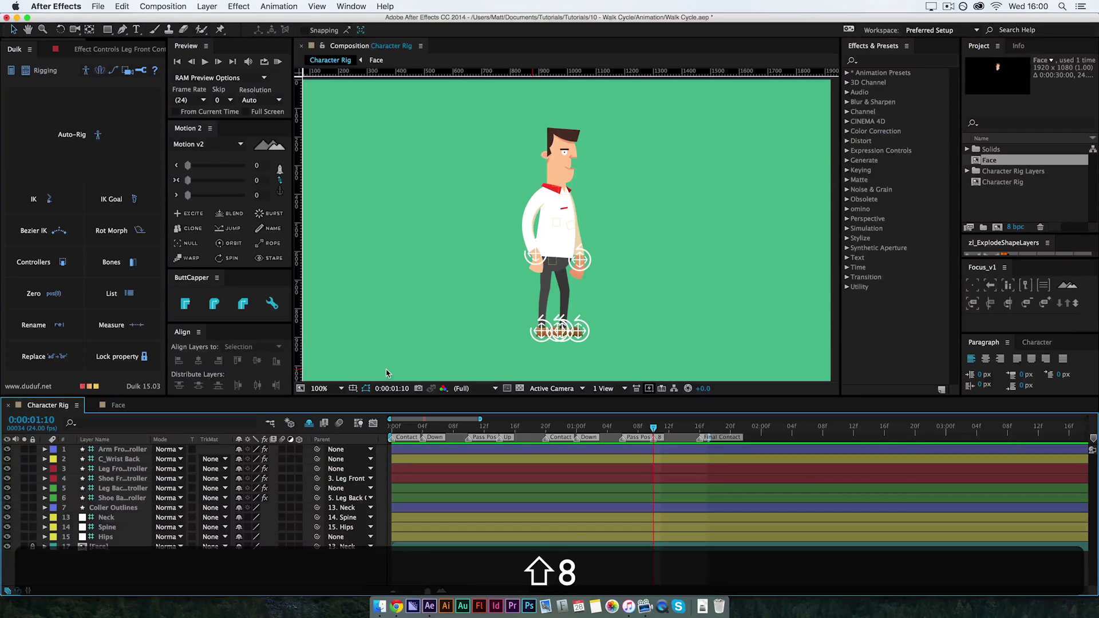
double_click(656, 438)
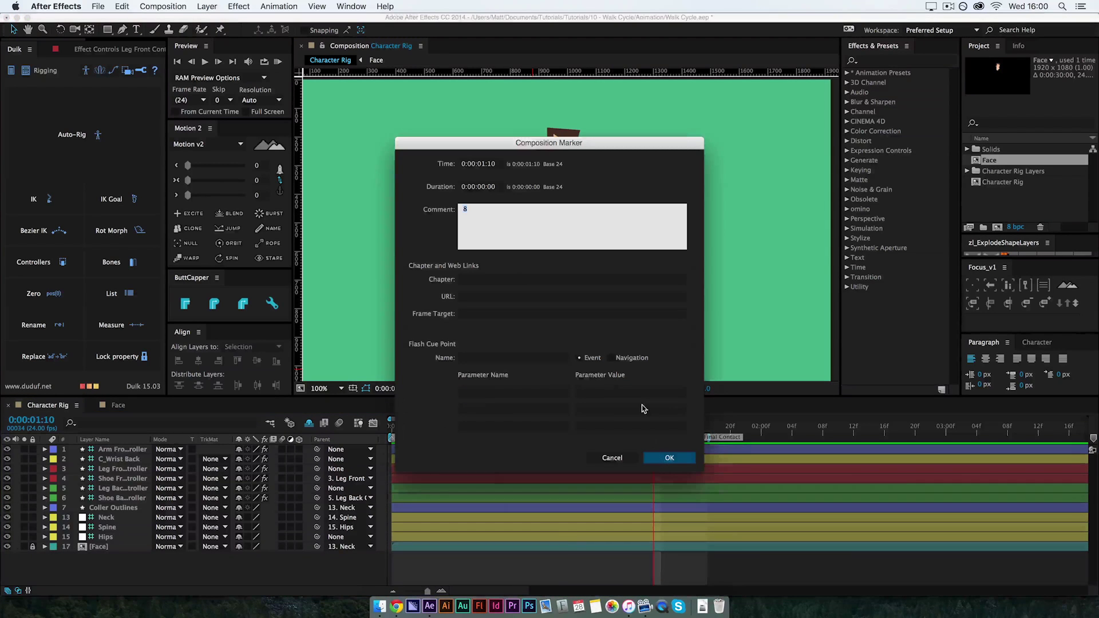
type("Up")
left_click(668, 458)
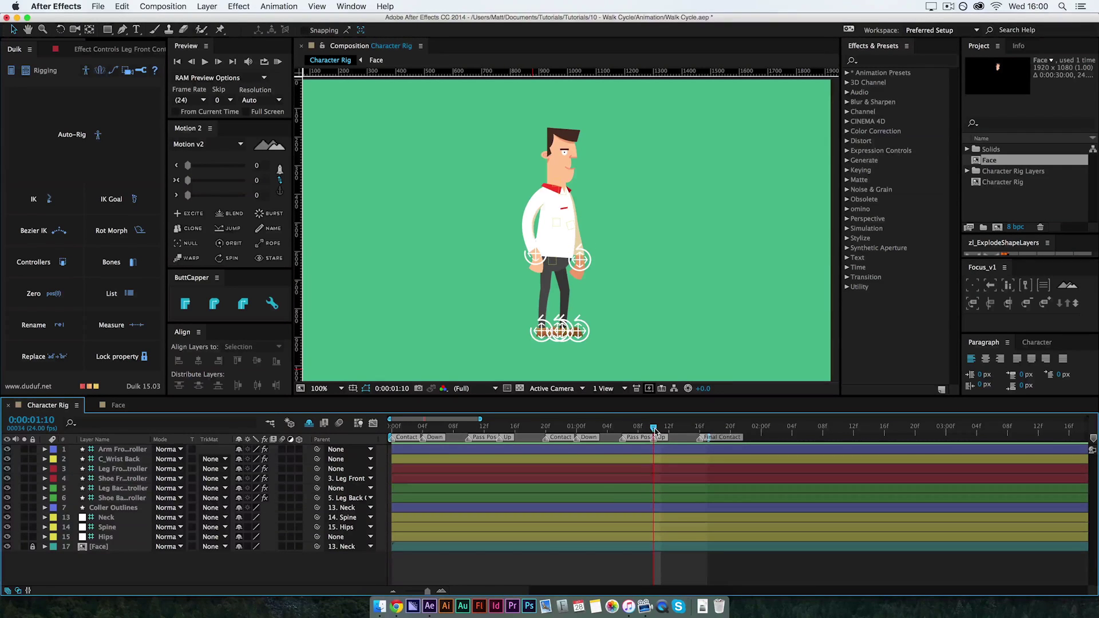
- Return the current time to 0:00:00:00 and reveal the Position property of the Hips layer
key("Home")
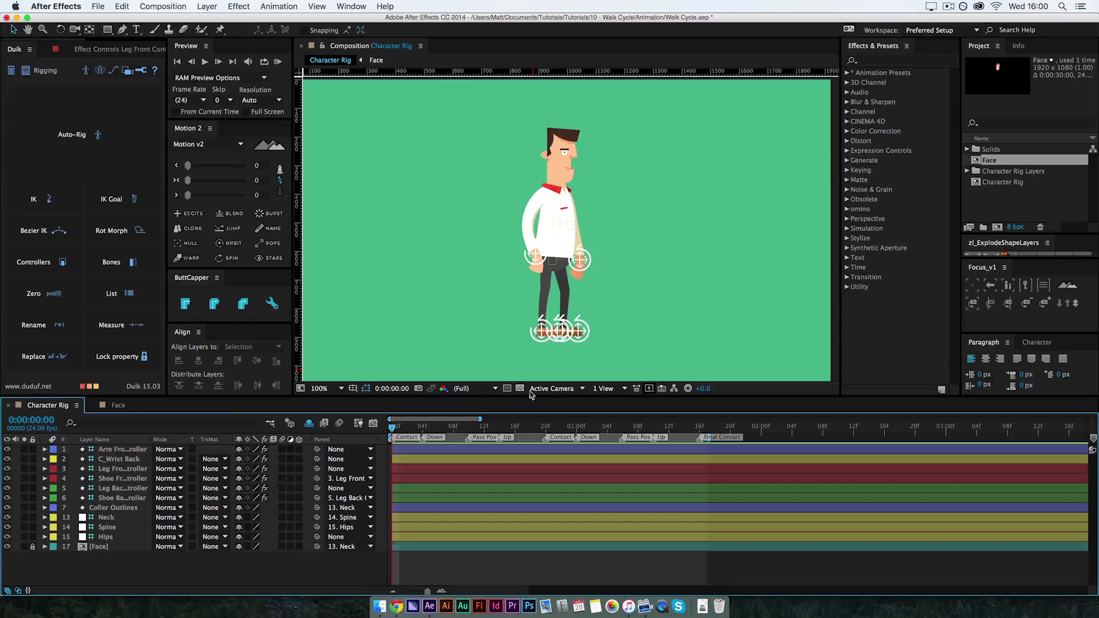
left_click(109, 537)
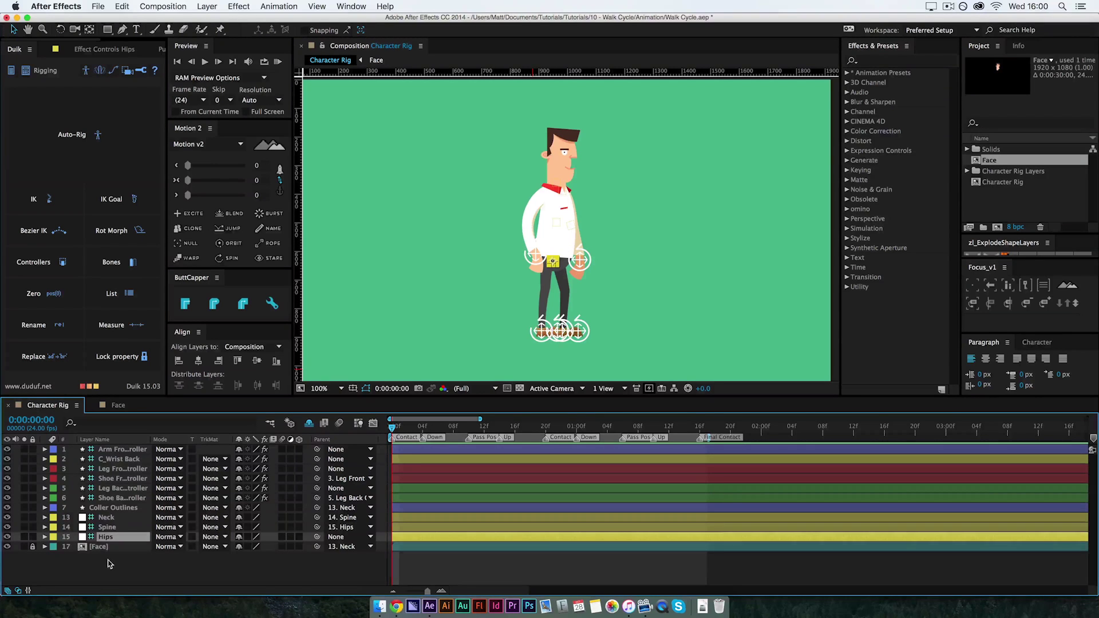
key("p")
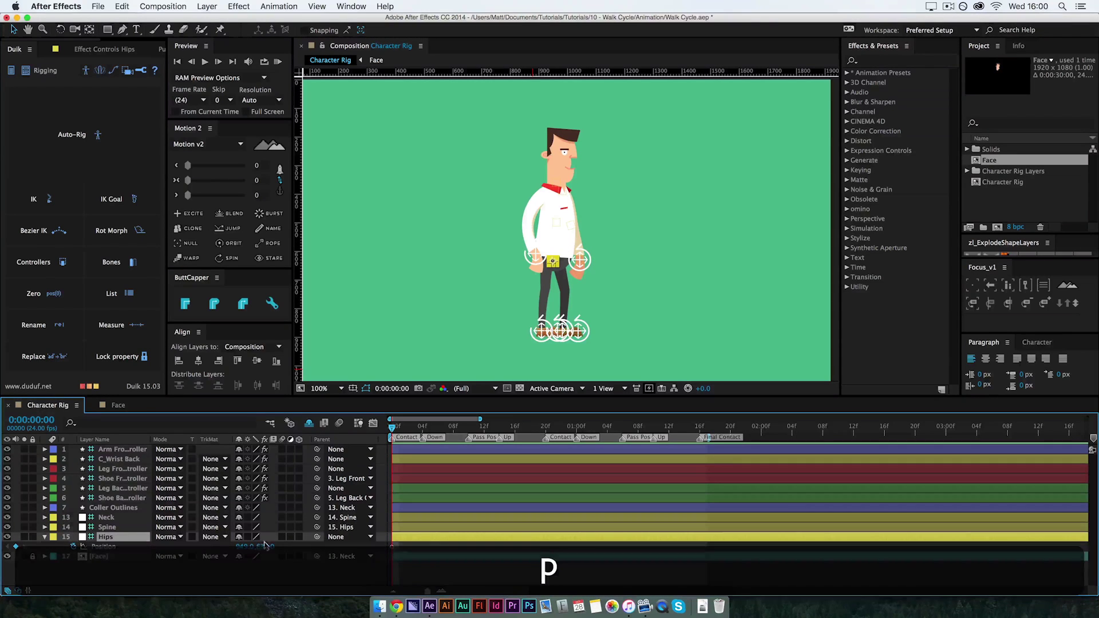
- Test the rig by raising the Hips layer to Position 949.0, 467.0, and undo the move
left_click_drag(267, 547, 178, 538)
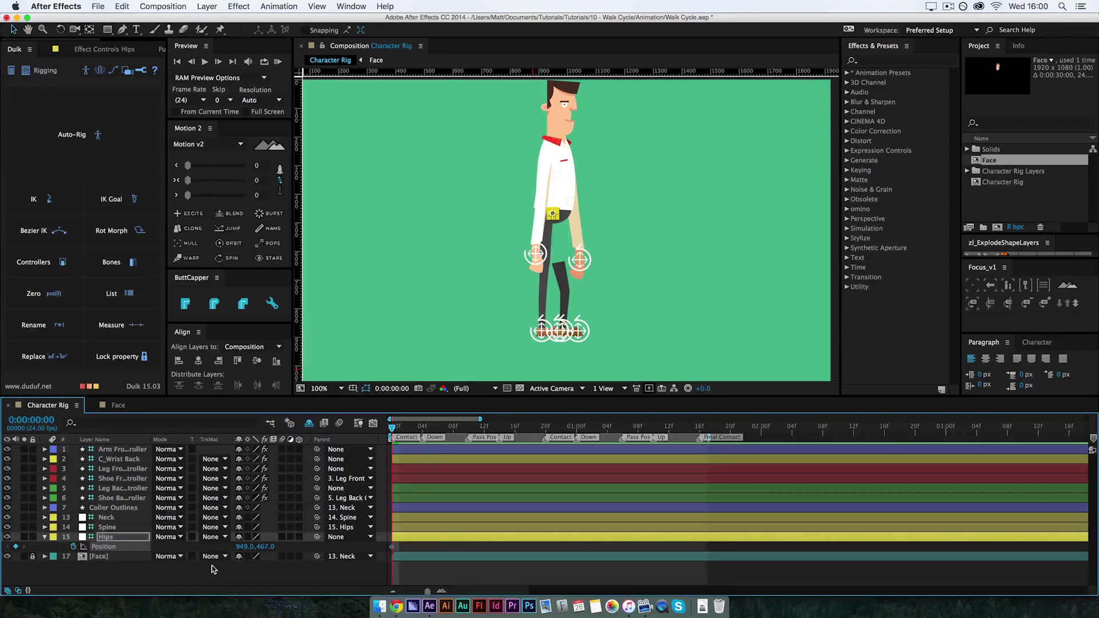
key("super+z")
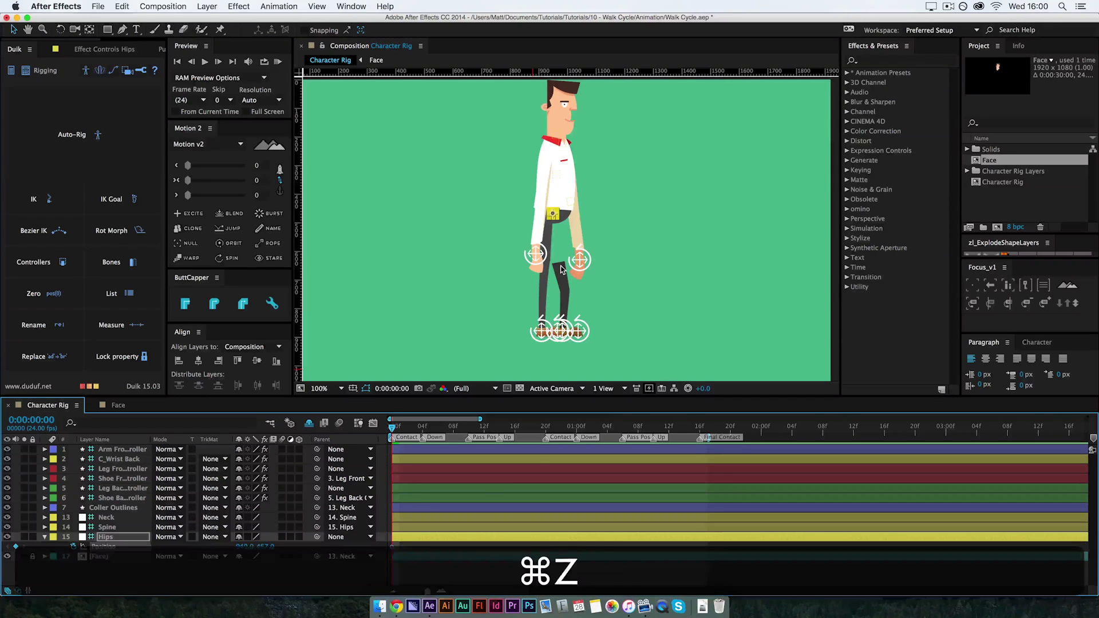
- Show the shy layers in the Character Rig timeline and unlock the Hip Back layer
left_click(309, 423)
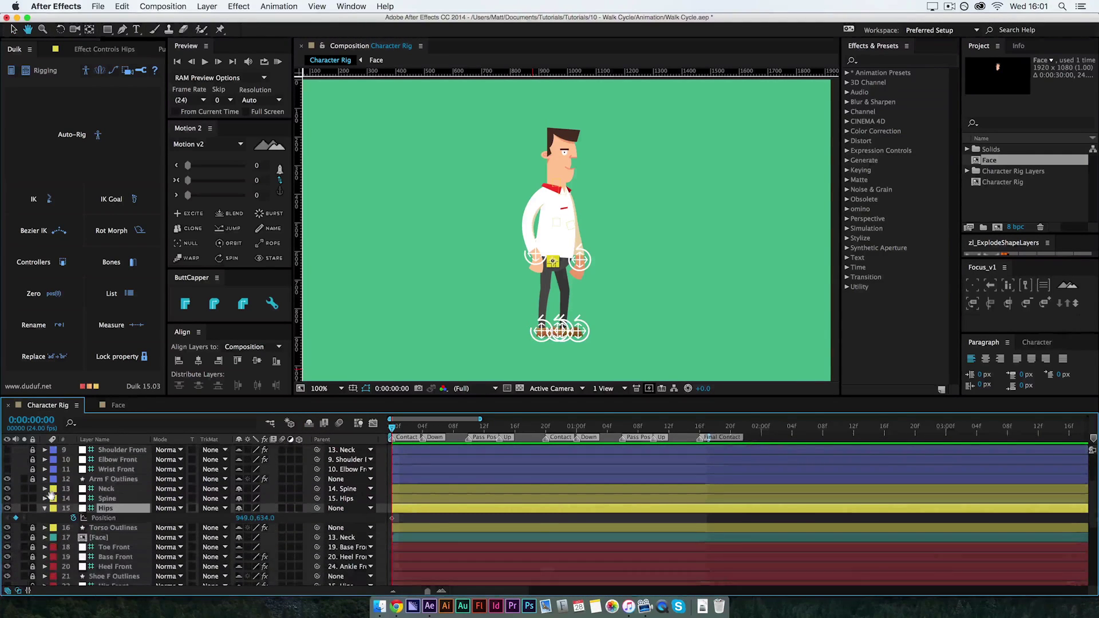
scroll(110, 547, "down", 4)
scroll(110, 547, "down", 4)
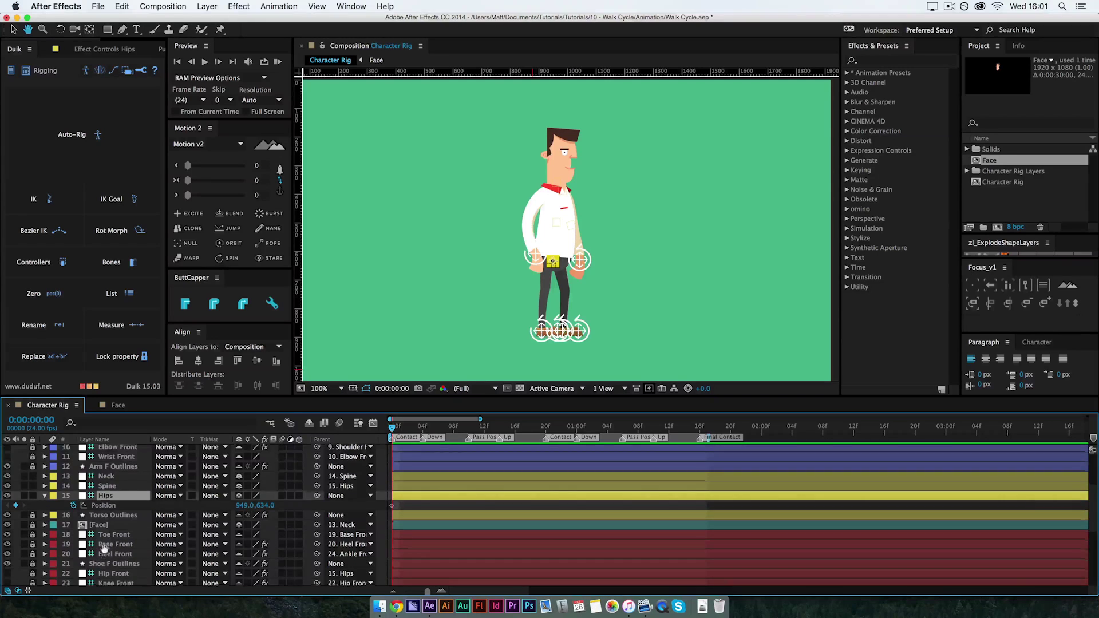
scroll(105, 558, "down", 5)
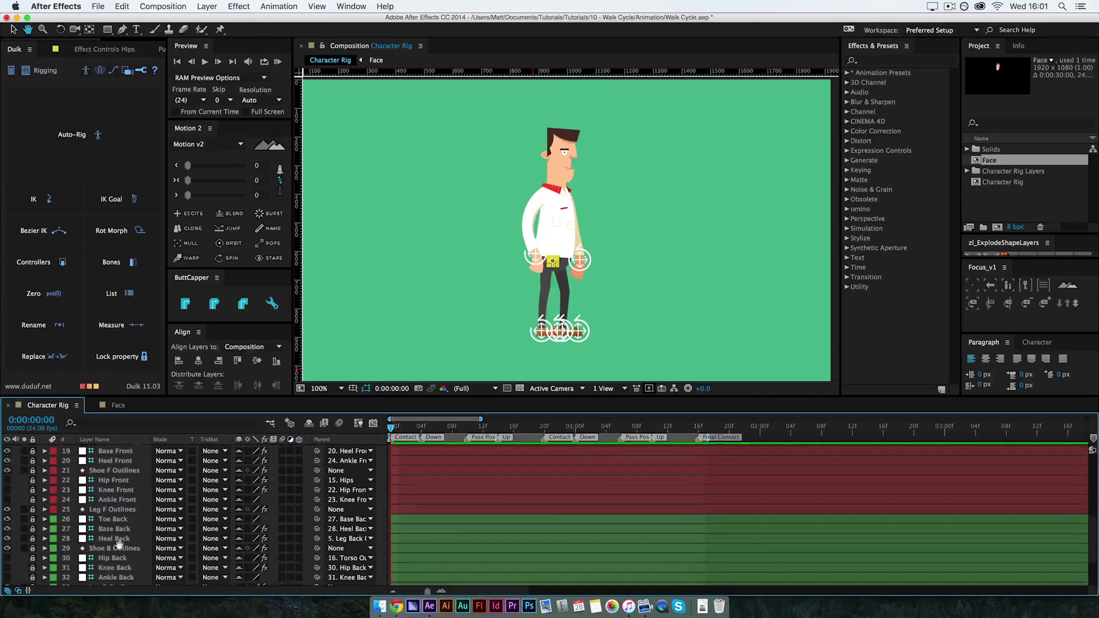
key("v")
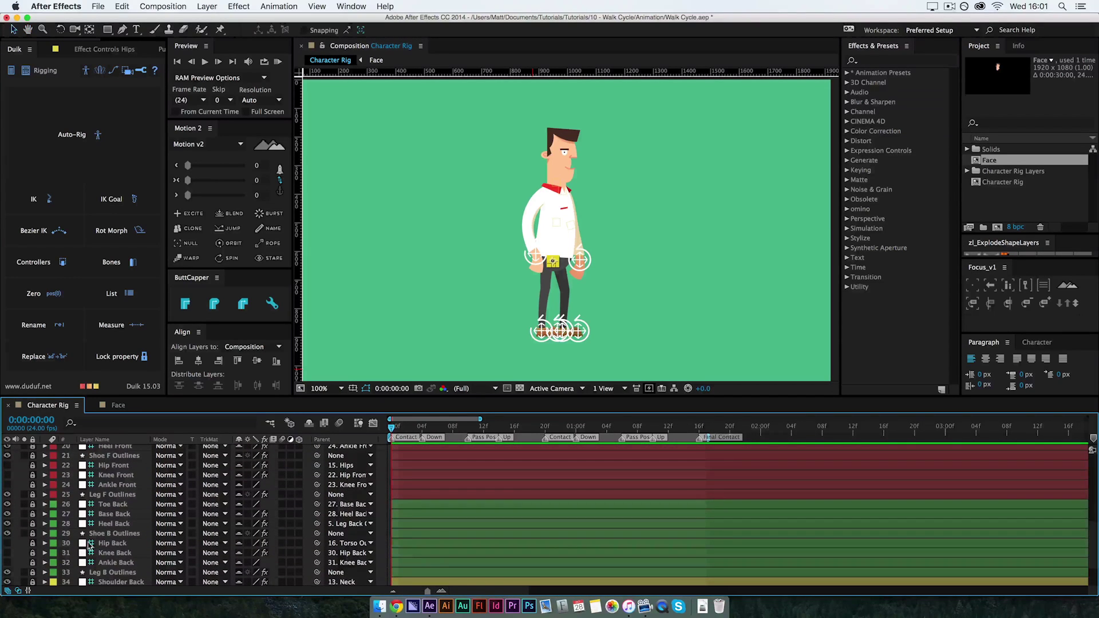
left_click(32, 543)
left_click(363, 543)
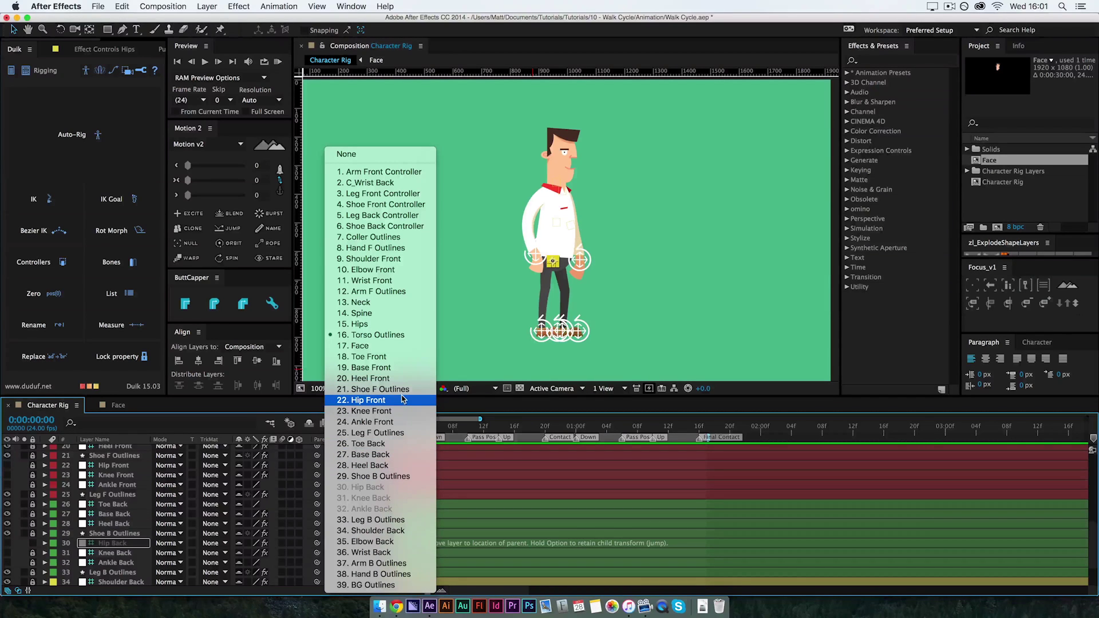
left_click(378, 389)
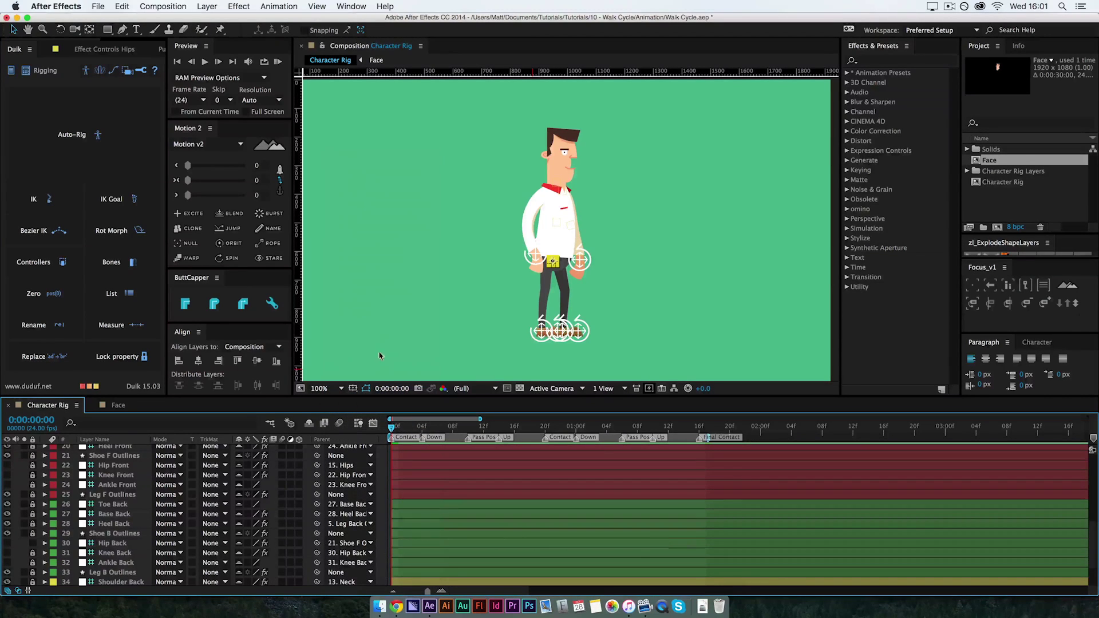
key("super+z")
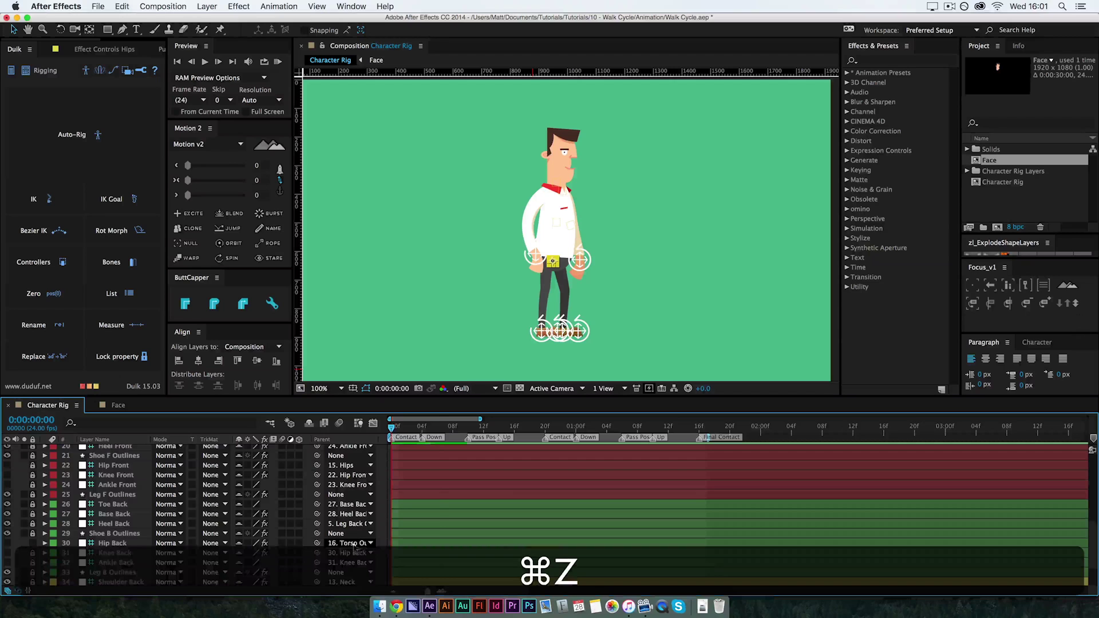
- Parent the Hip Back layer to 15. Hips and hide the shy layers again
left_click(356, 545)
left_click(372, 325)
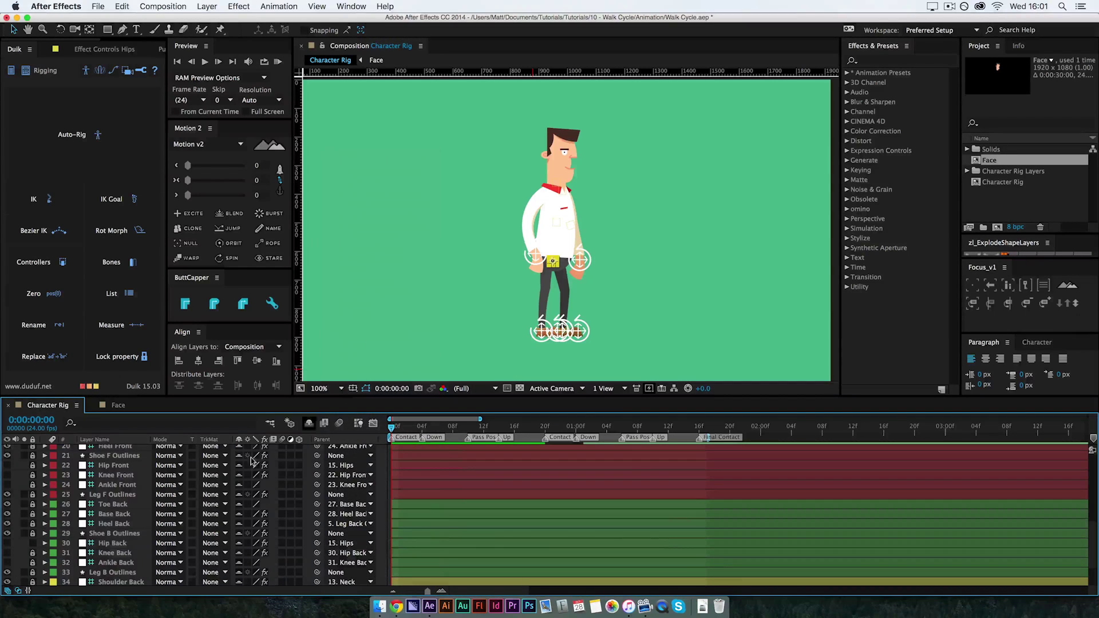
left_click(309, 423)
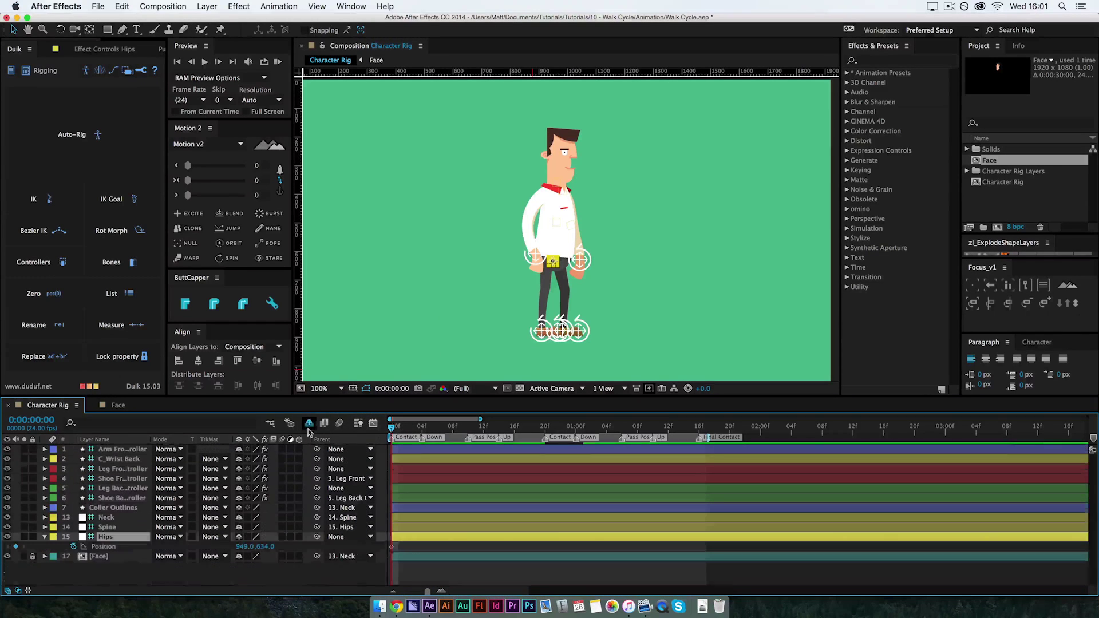
- Test the corrected rig by moving the Hips layer vertically, undo the move and reselect the Hips Position
left_click(103, 546)
mouse_move(262, 546)
left_mouse_down()
mouse_move(227, 543)
mouse_move(256, 546)
left_mouse_up()
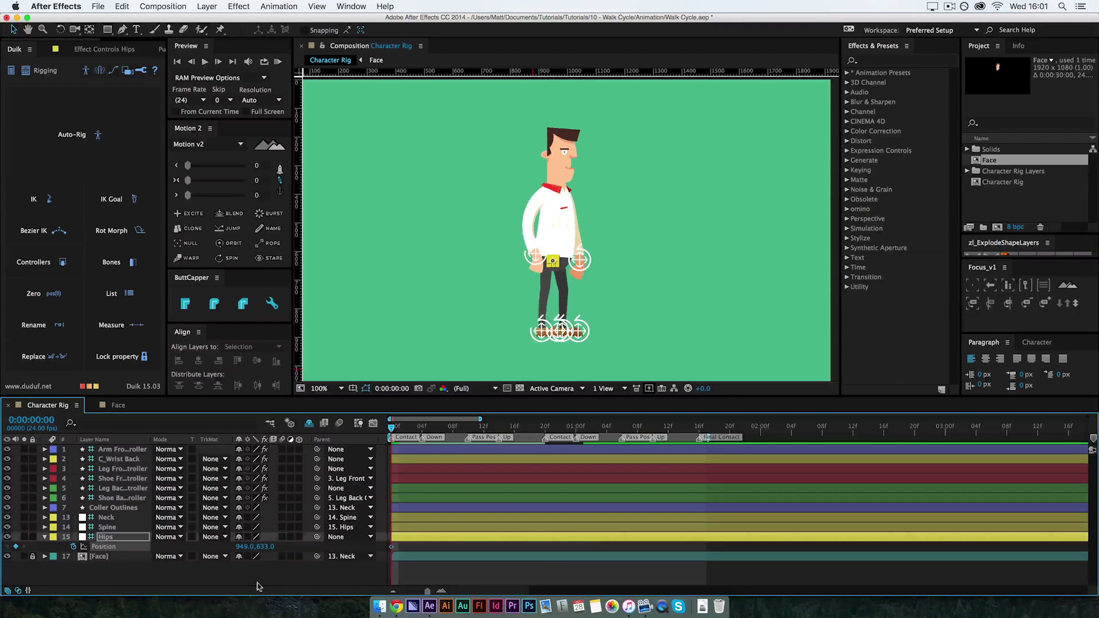
key("super+z")
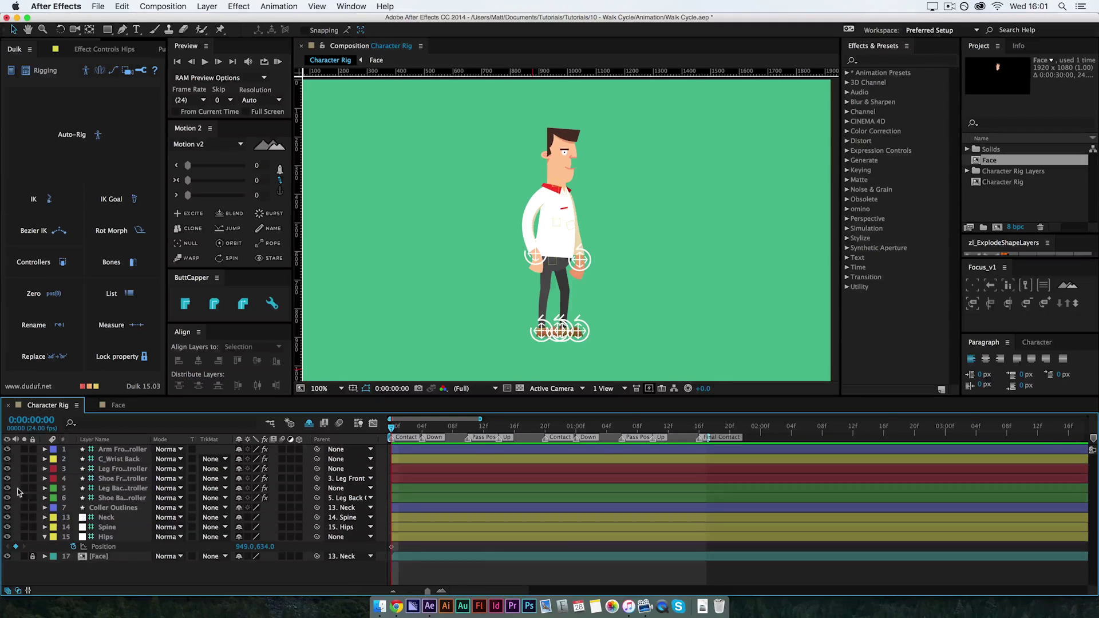
left_click(111, 547)
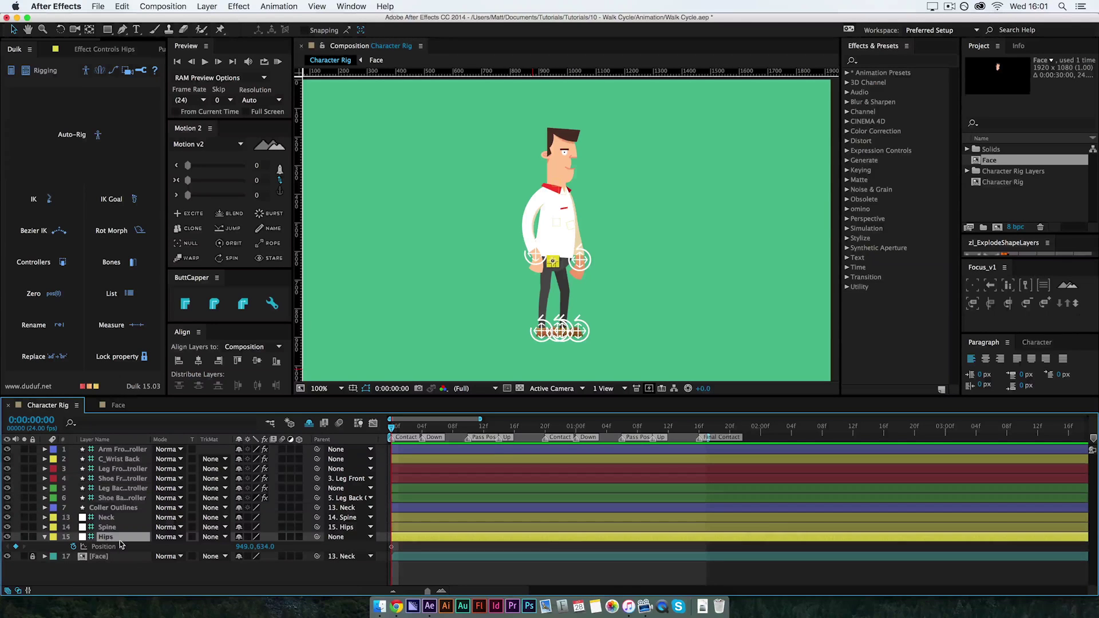
- Check the walk-cycle reference in Chrome, then add a Hips Position keyframe at 0:00:00:10 and lower the hips to 949.0, 662.0 at frame 0
left_click(396, 606)
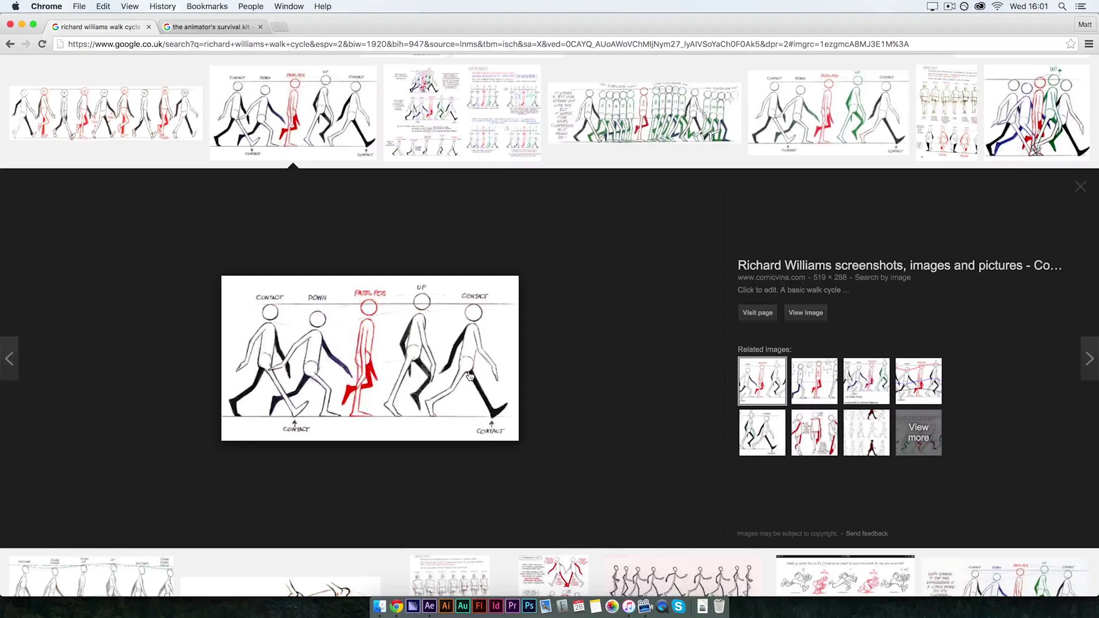
left_click(429, 606)
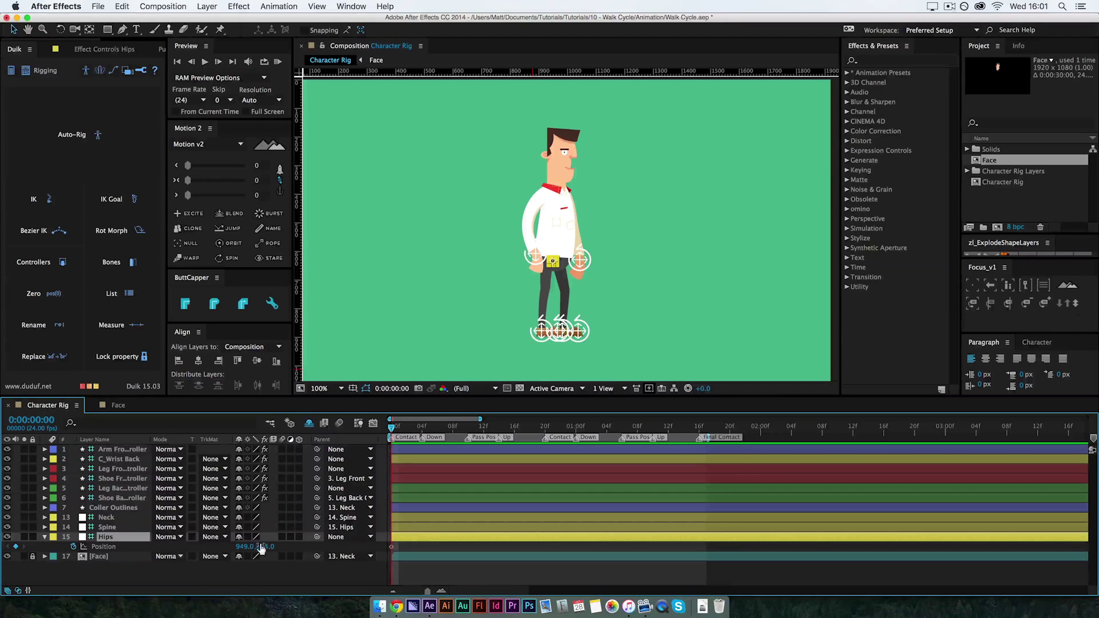
left_click(409, 427)
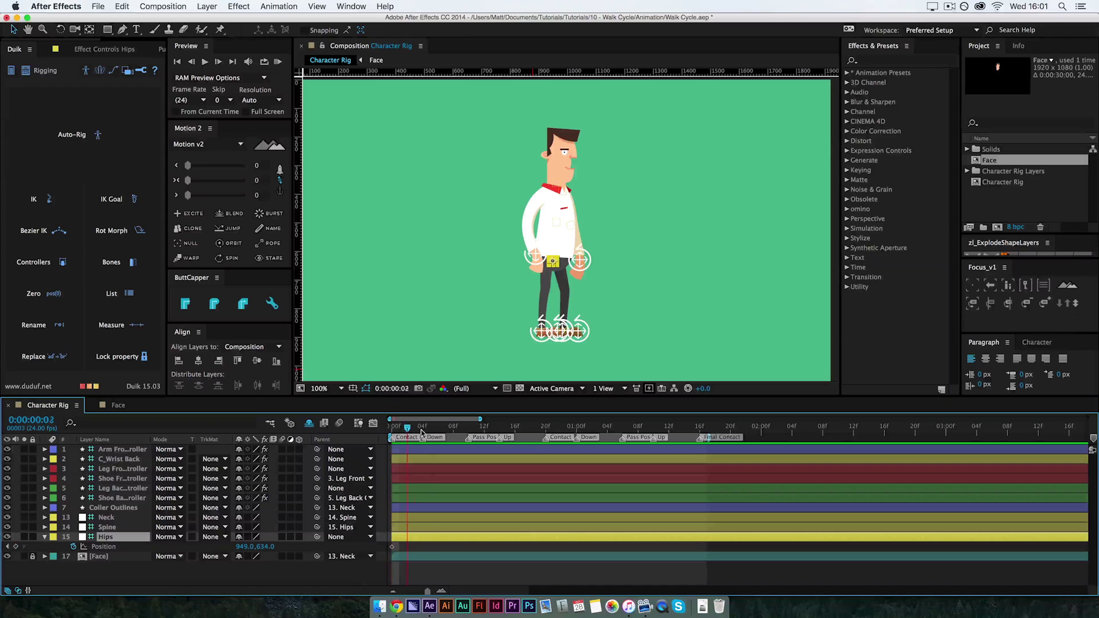
left_click_drag(421, 432, 468, 428)
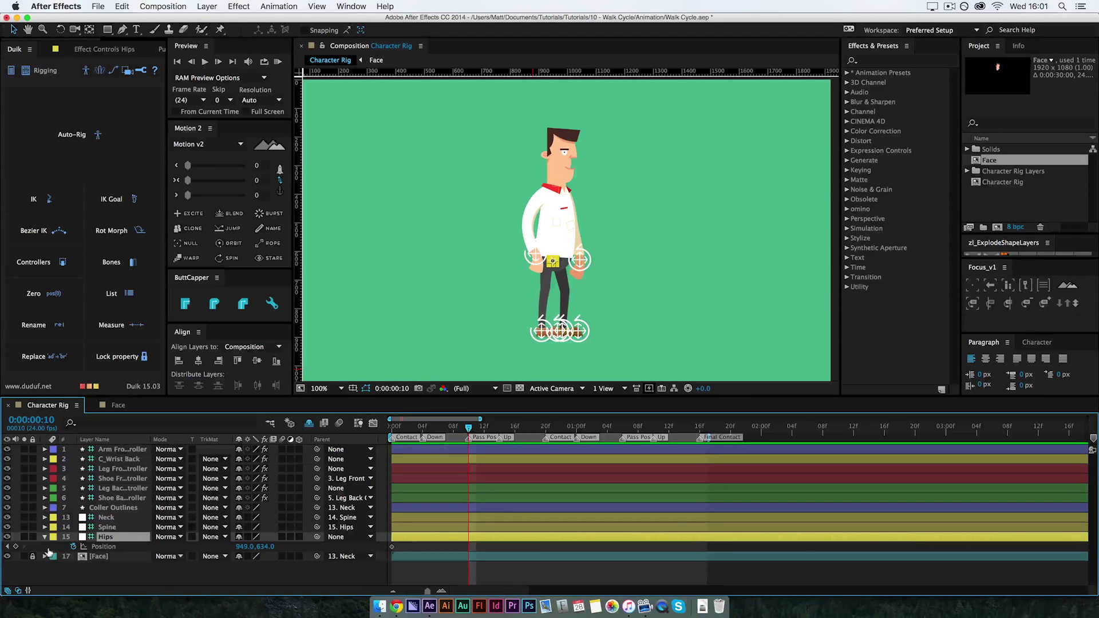
left_click(15, 547)
key("Home")
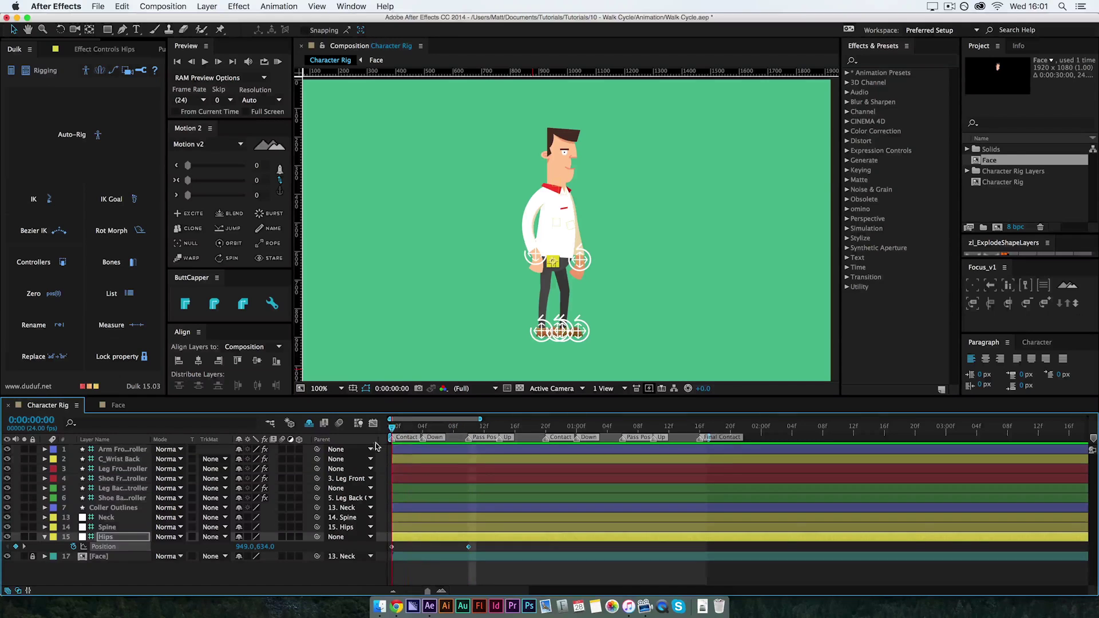
left_click_drag(264, 545, 273, 546)
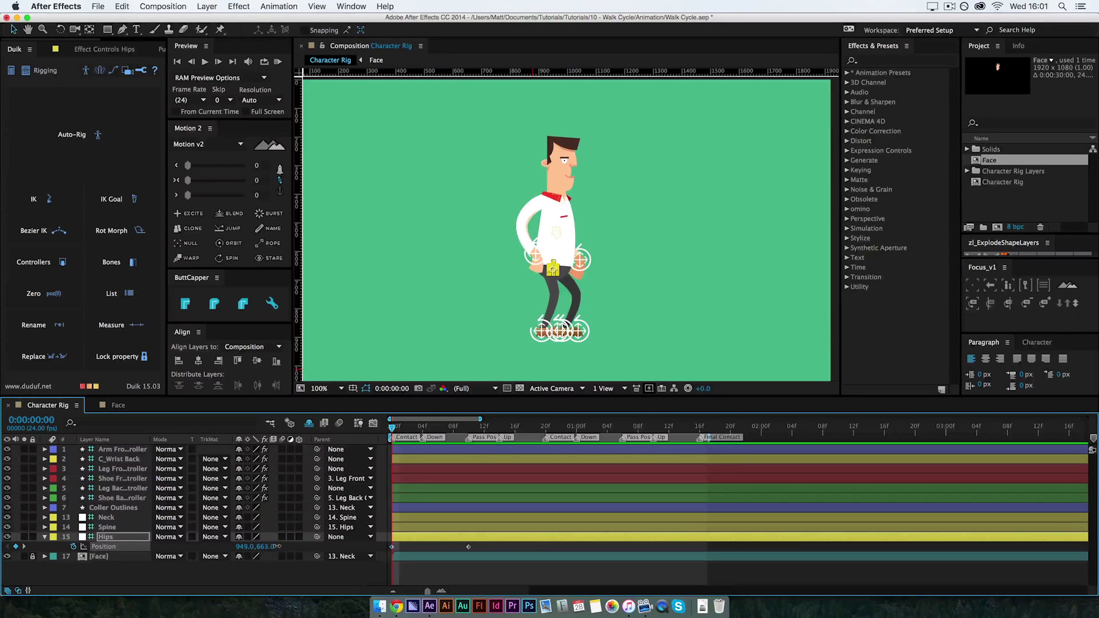
left_click(423, 577)
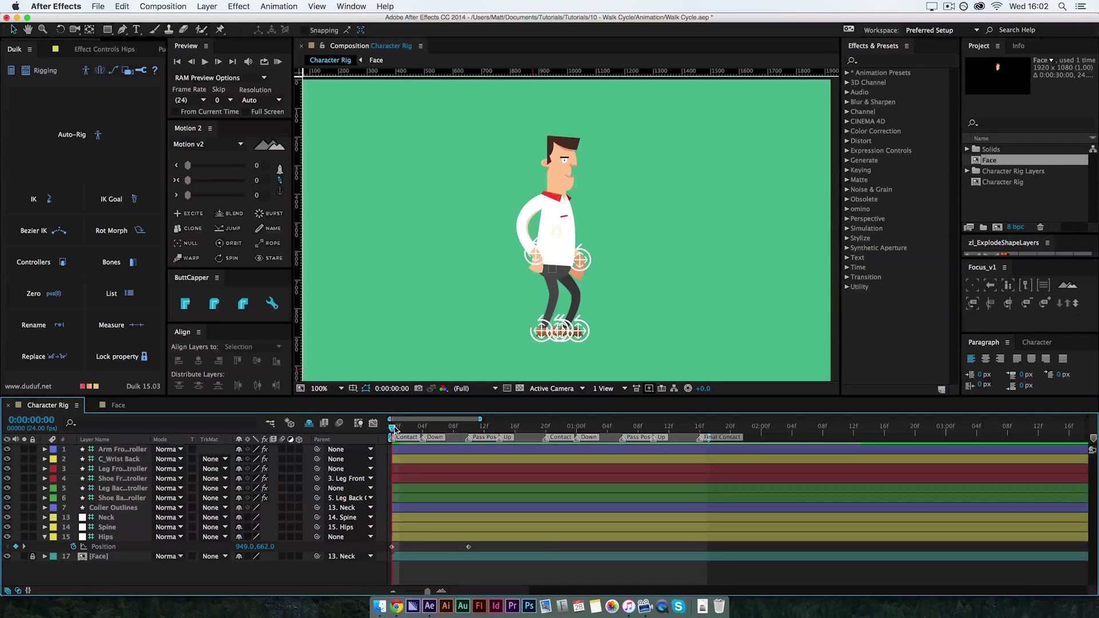
- Clone the two Hips Position keyframes so the copies start at the second Contact marker, 0:00:00:20
mouse_move(394, 428)
left_mouse_down()
mouse_move(499, 429)
mouse_move(547, 455)
left_mouse_up()
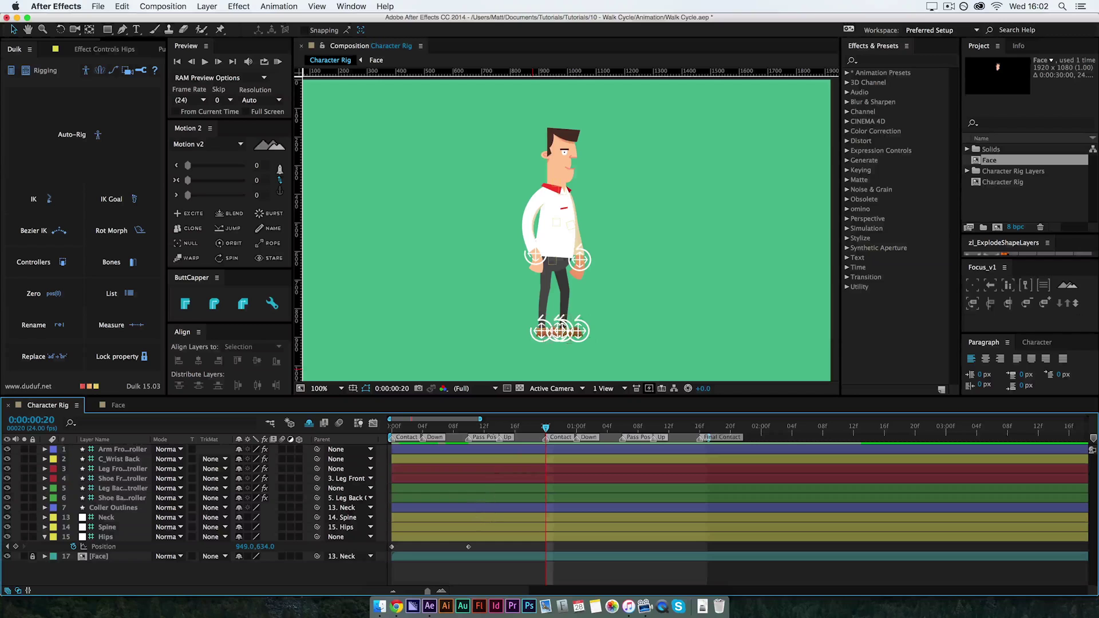
left_click(468, 547)
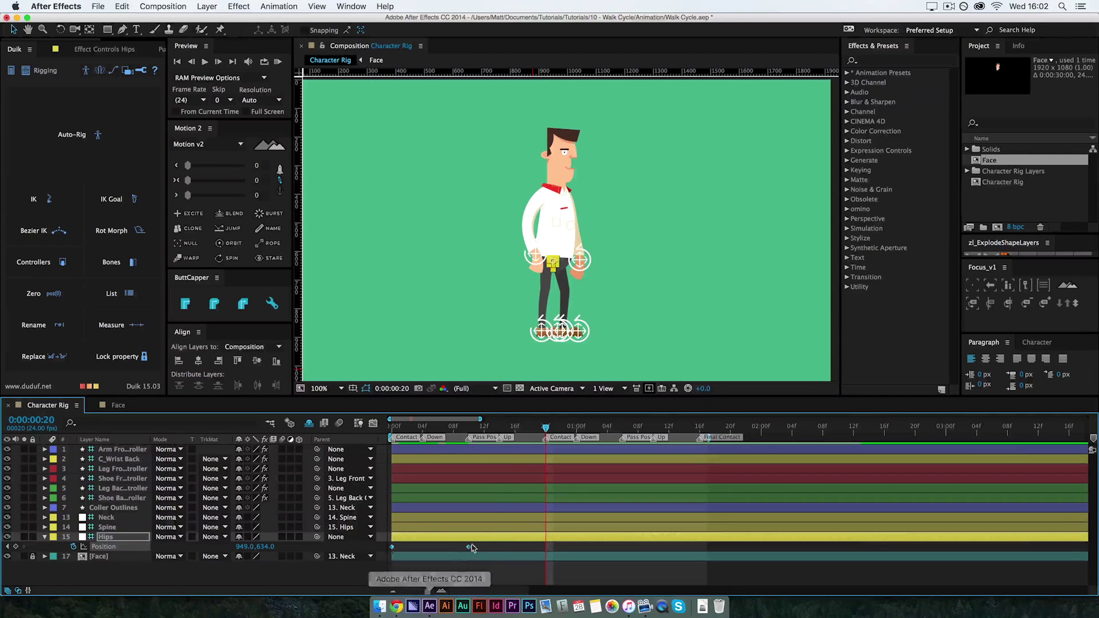
left_click(192, 229)
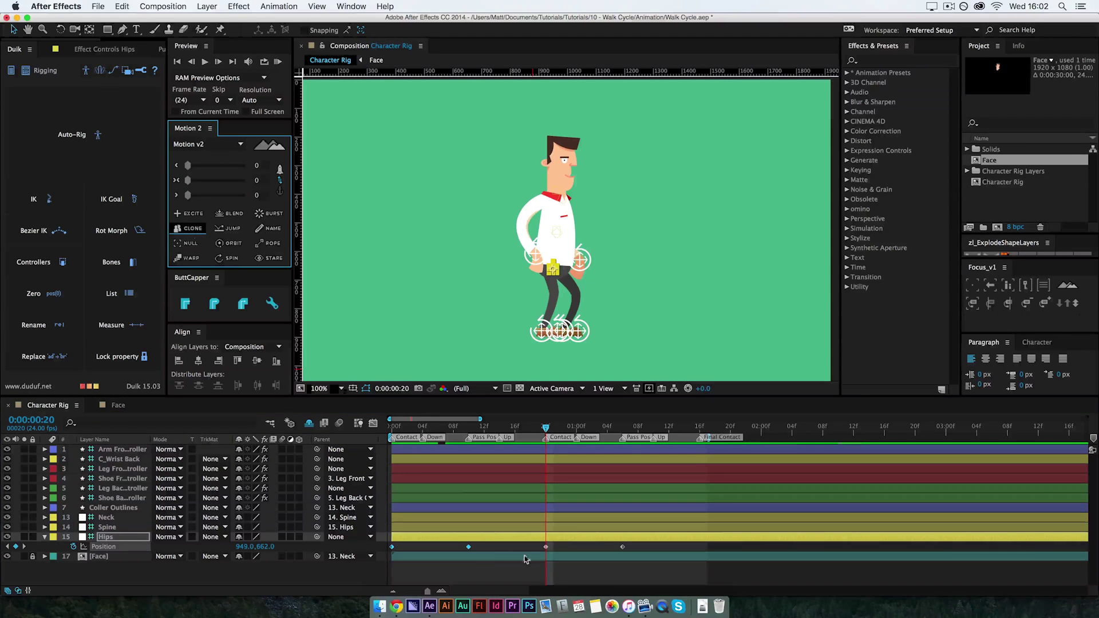
- Copy the first Hips Position keyframe to the Final Contact marker at 0:00:01:16 and preview the hip motion
left_click_drag(547, 429, 702, 465)
left_click(545, 565)
left_click(393, 547)
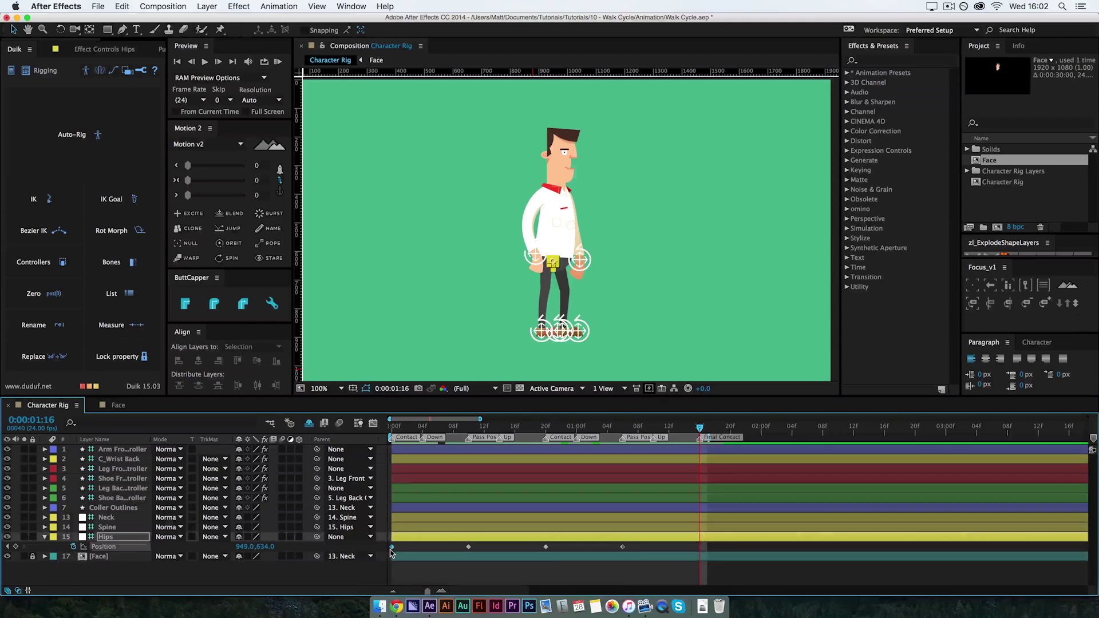
key("cmd+c")
key("cmd+v")
key("space")
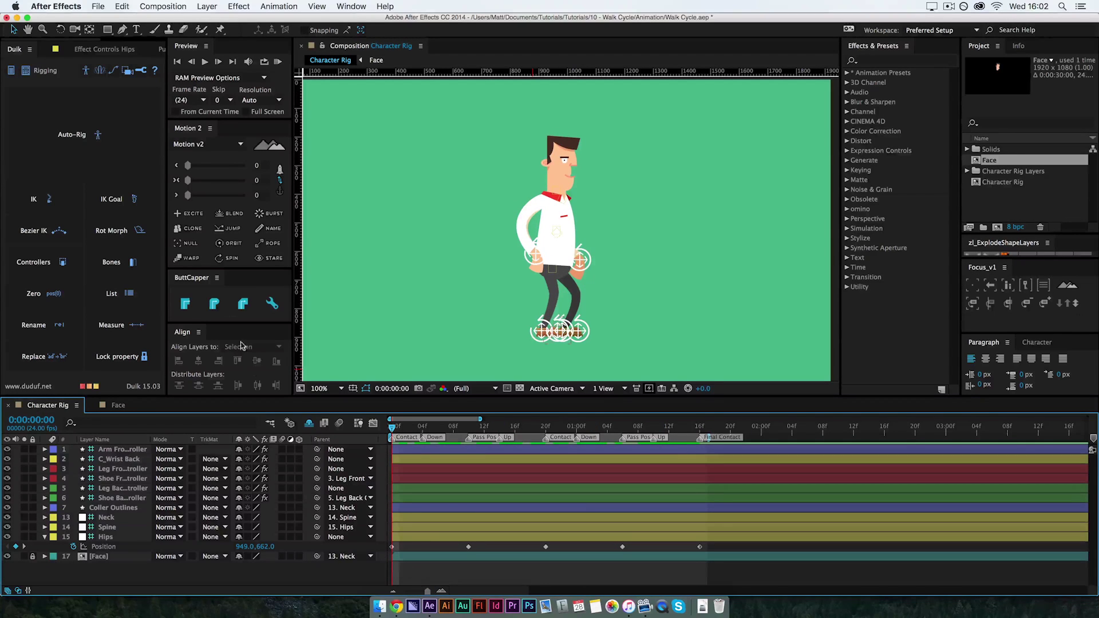
- Move the front leg controller backward to Position 810.0, 877.5 at frame 0 and toggle the guide lock
left_click(127, 468)
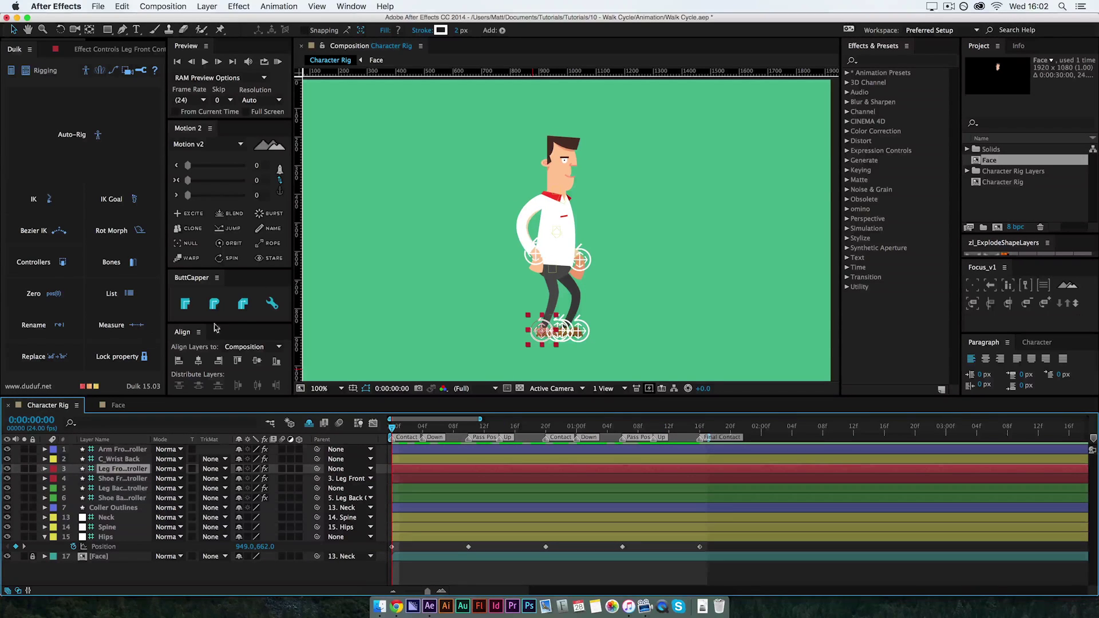
left_click_drag(543, 332, 511, 335)
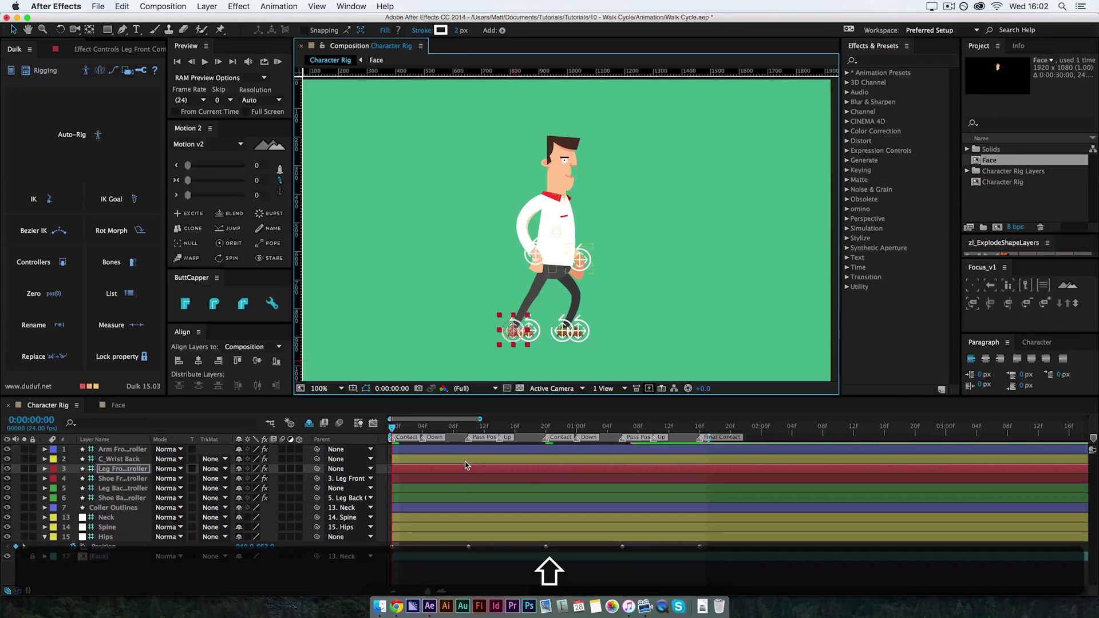
key("super+equal")
left_click_drag(600, 221, 606, 109)
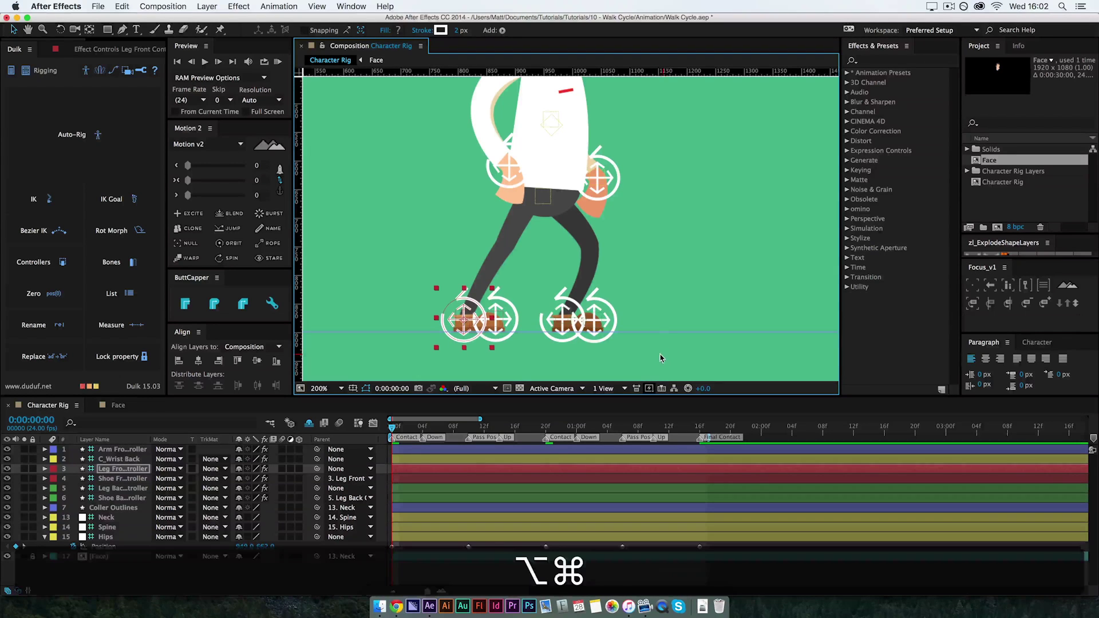
key("alt+shift+super+semicolon")
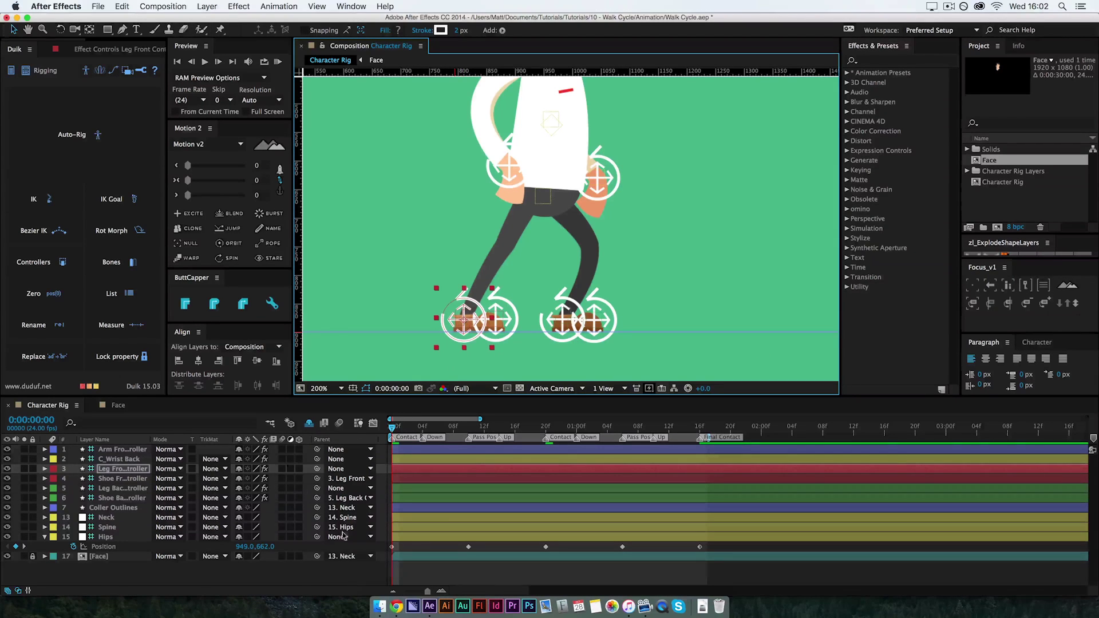
left_click(424, 573)
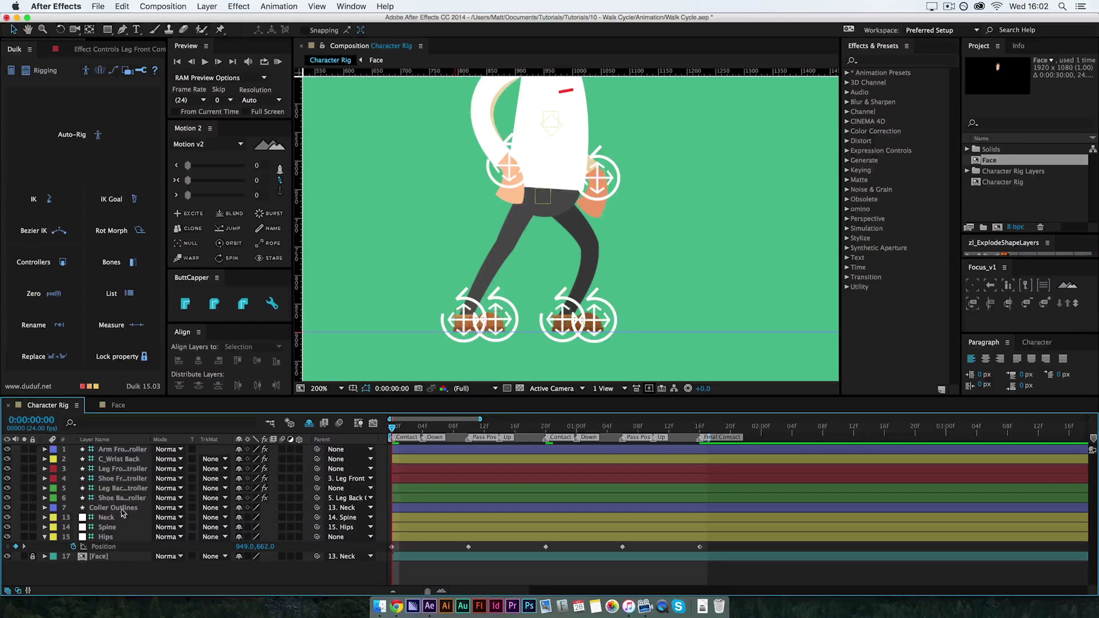
- Reveal the keyframed properties of all layers from the front arm controller down to Hips
left_click(112, 471)
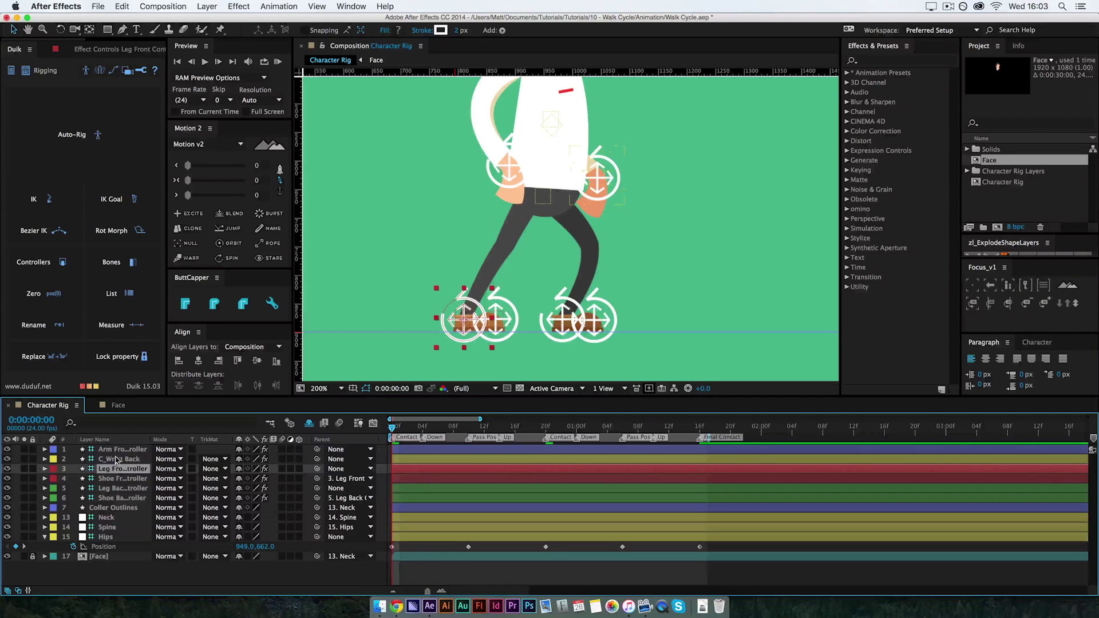
left_click(112, 489)
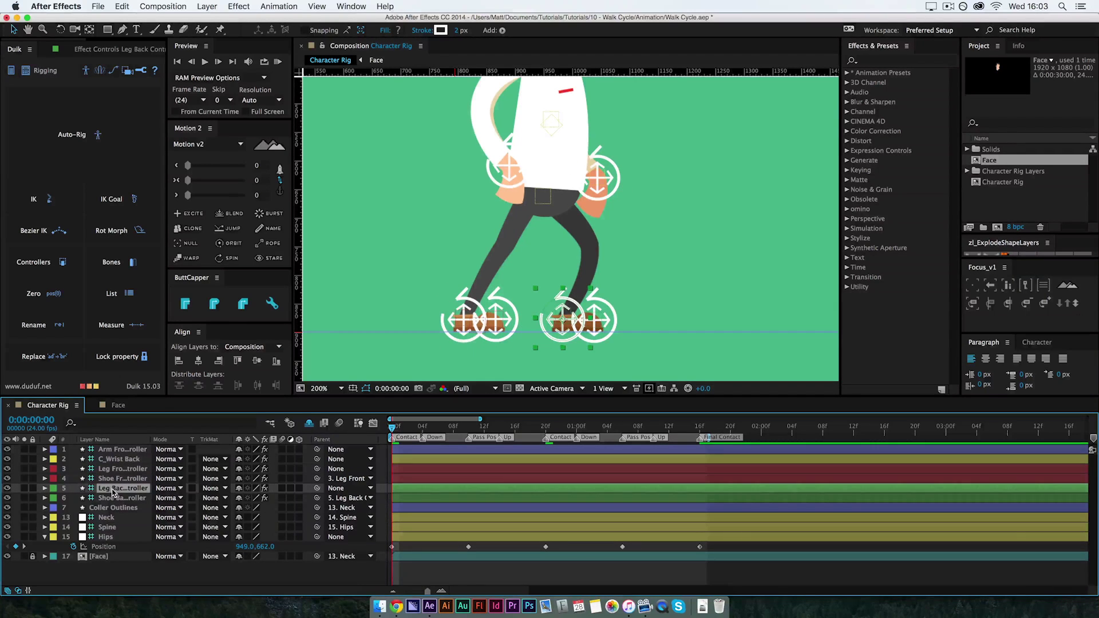
key("p")
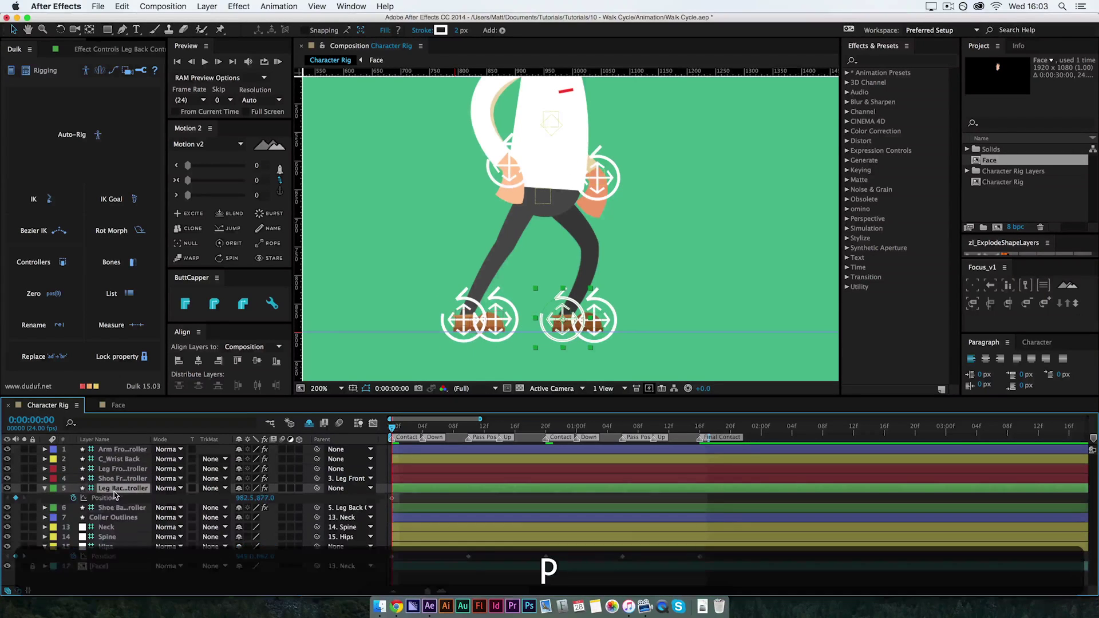
left_click(117, 450)
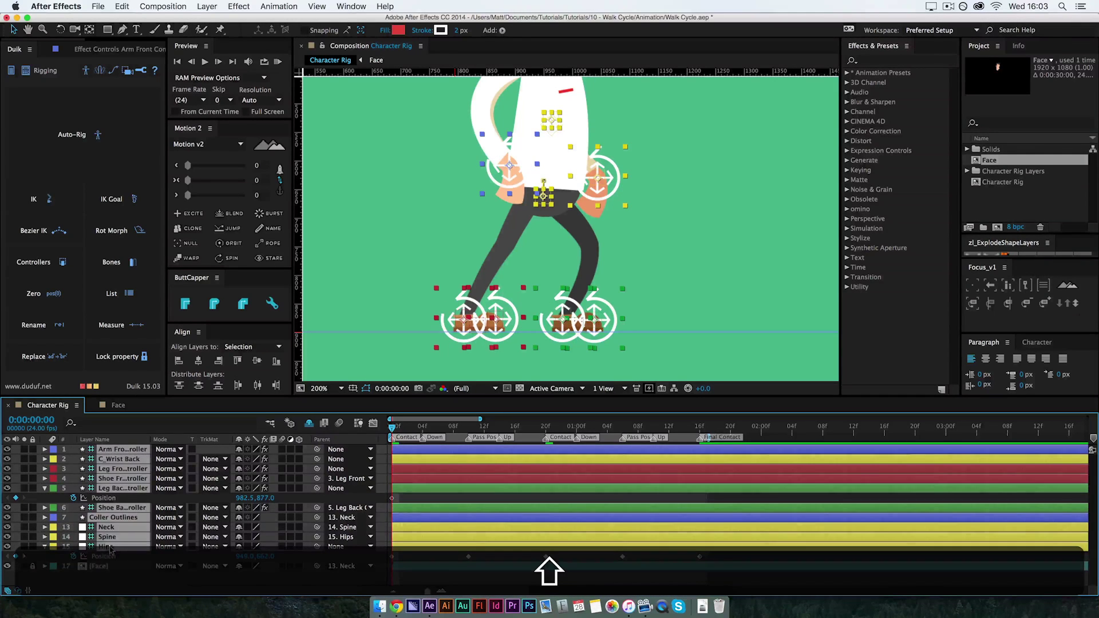
key("shift+u")
left_click(426, 472)
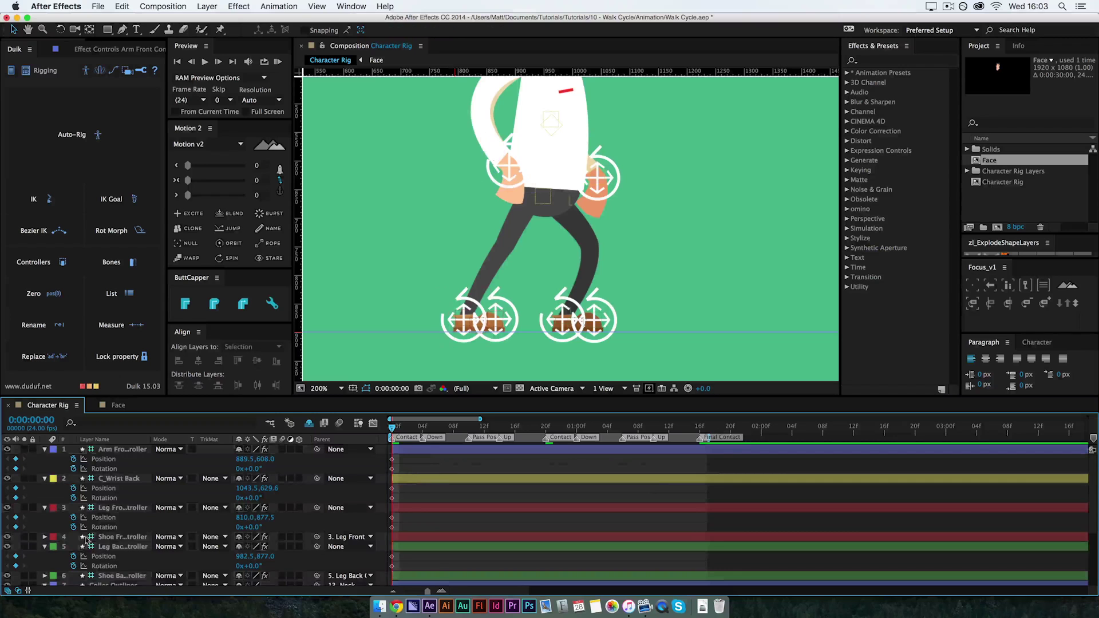
scroll(115, 515, "down", 5)
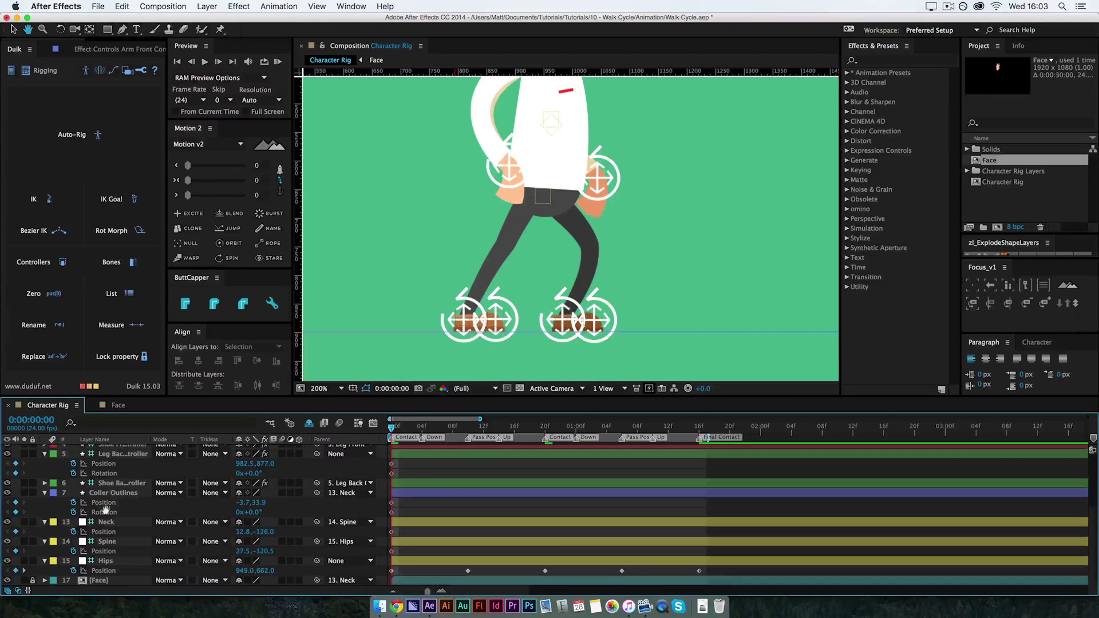
scroll(423, 512, "up", 5)
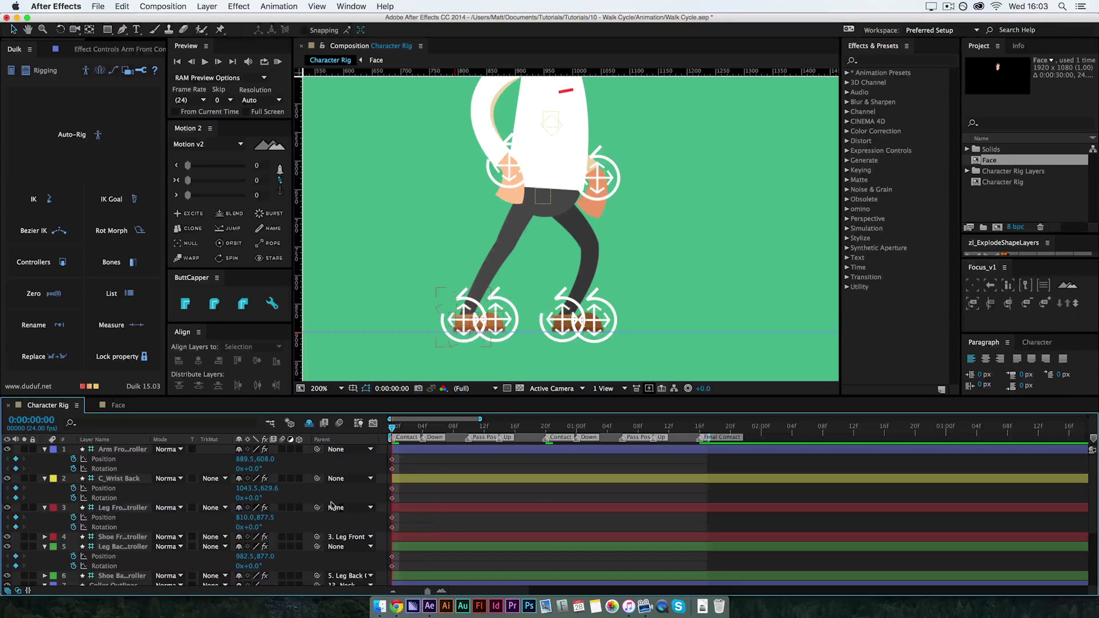
- Move the back leg controller forward to Position 1081.5, 877.0 for the contact pose at frame 0
left_click(118, 509)
left_click(122, 542)
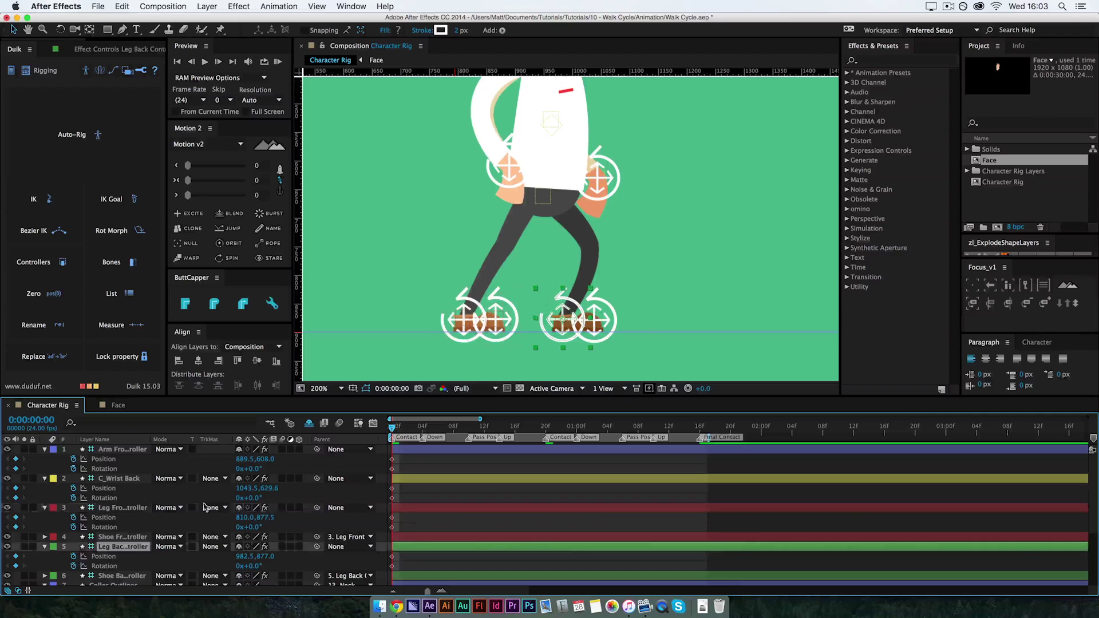
left_click_drag(560, 323, 609, 324)
left_click(440, 525)
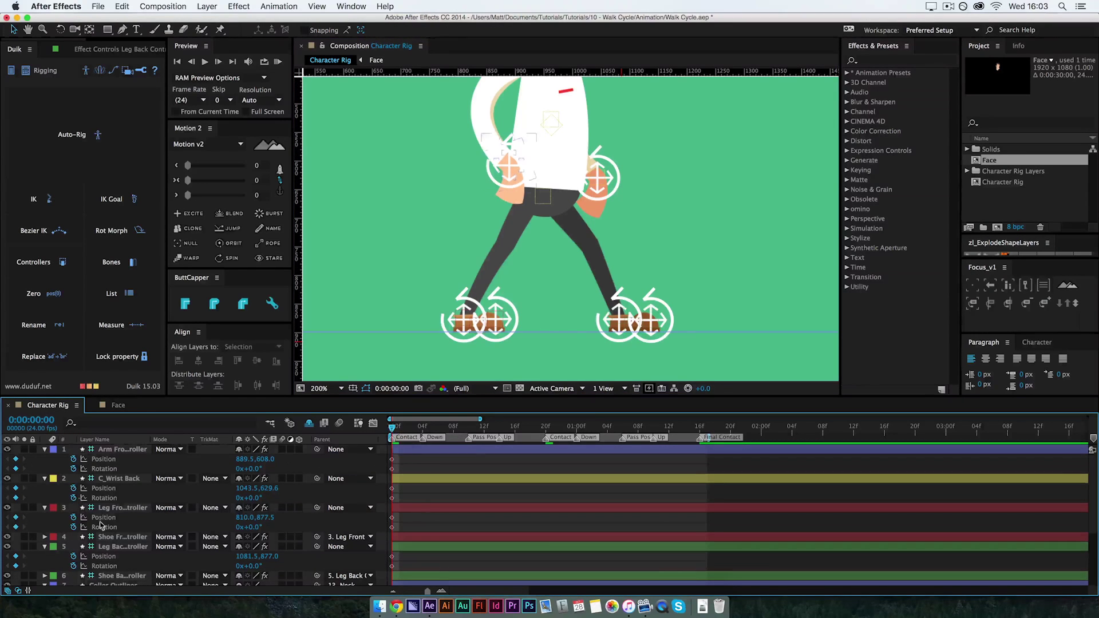
- Reveal the front shoe controller's Position and keyframe it at frame 0
left_click(116, 538)
key("p")
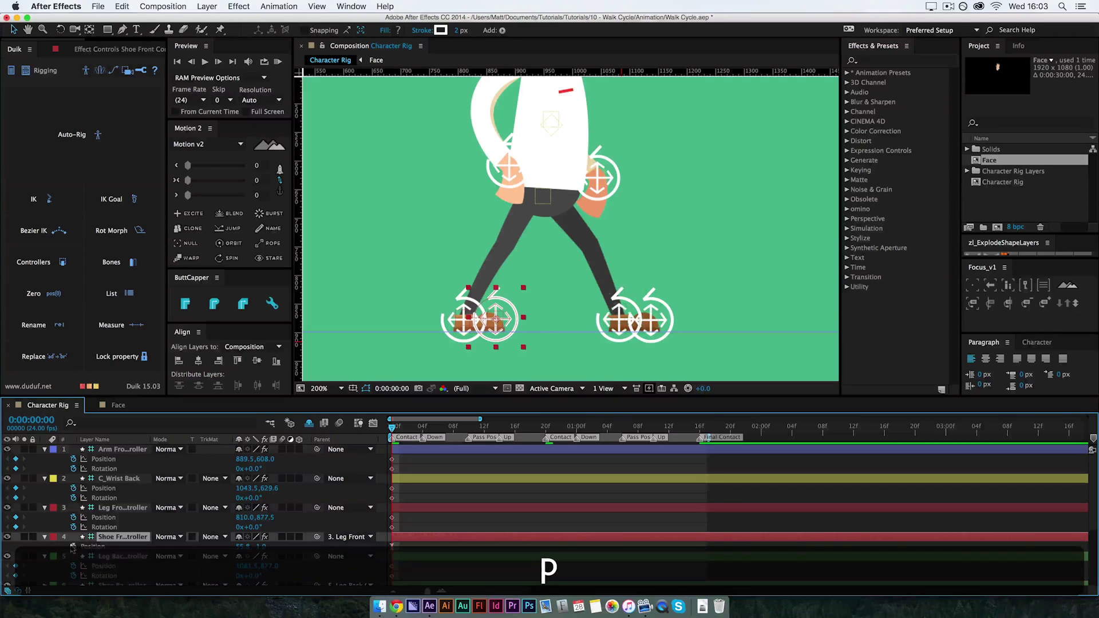
left_click(413, 549)
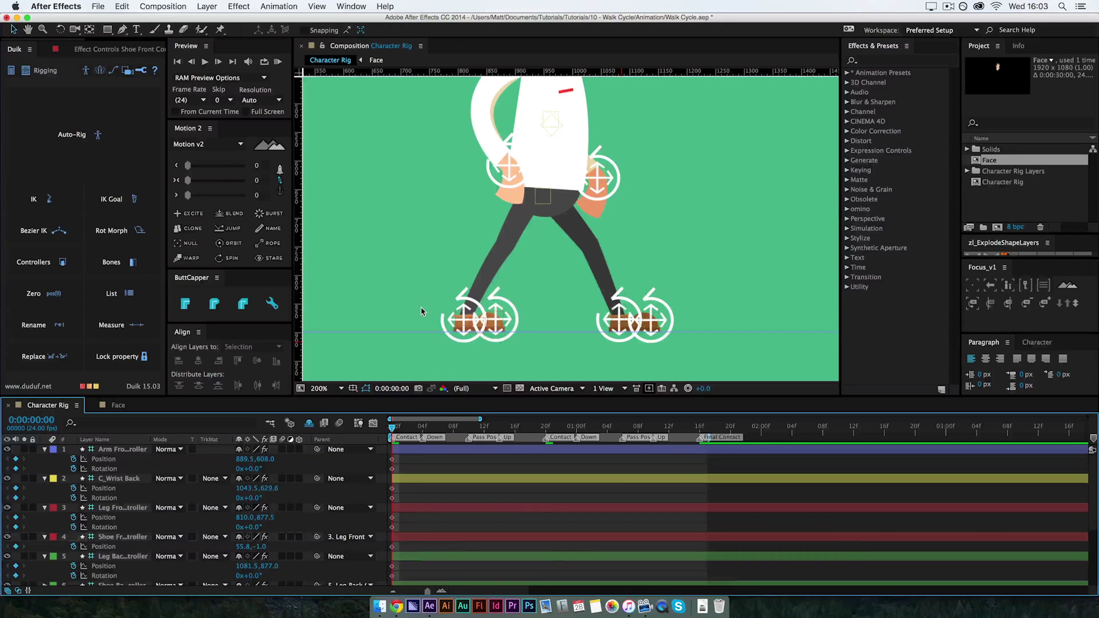
- Try moving the front shoe controller toward the ankle to bend the toe, and undo the move
key("super+=")
key("space")
left_click_drag(444, 277, 540, 171)
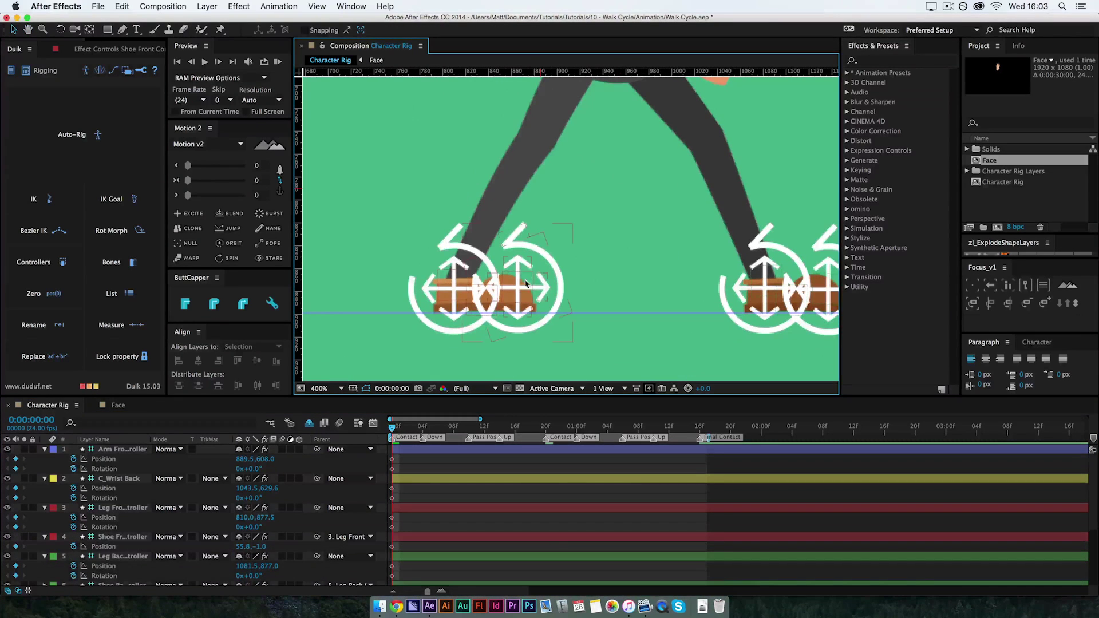
left_click(531, 268, "shift")
left_click_drag(530, 268, 519, 273)
key("shift+super+z")
key("super+z")
- Check the contact pose in the Chrome reference, then set the front leg controller's Rotation to 62° and Position to 810.0, 842.5
left_click(396, 605)
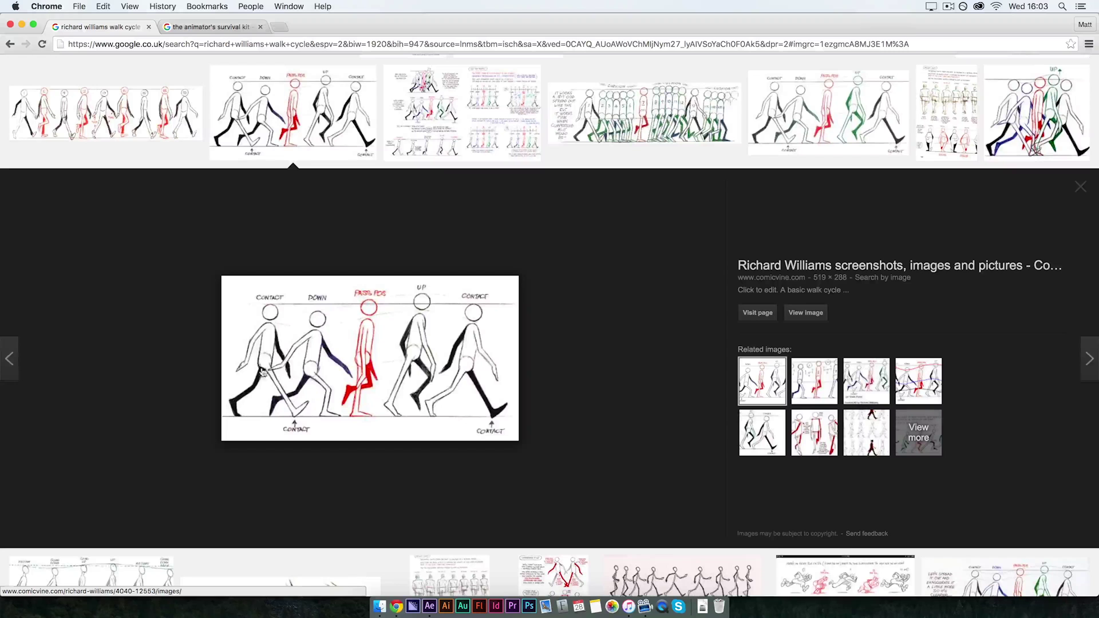
left_click(429, 606)
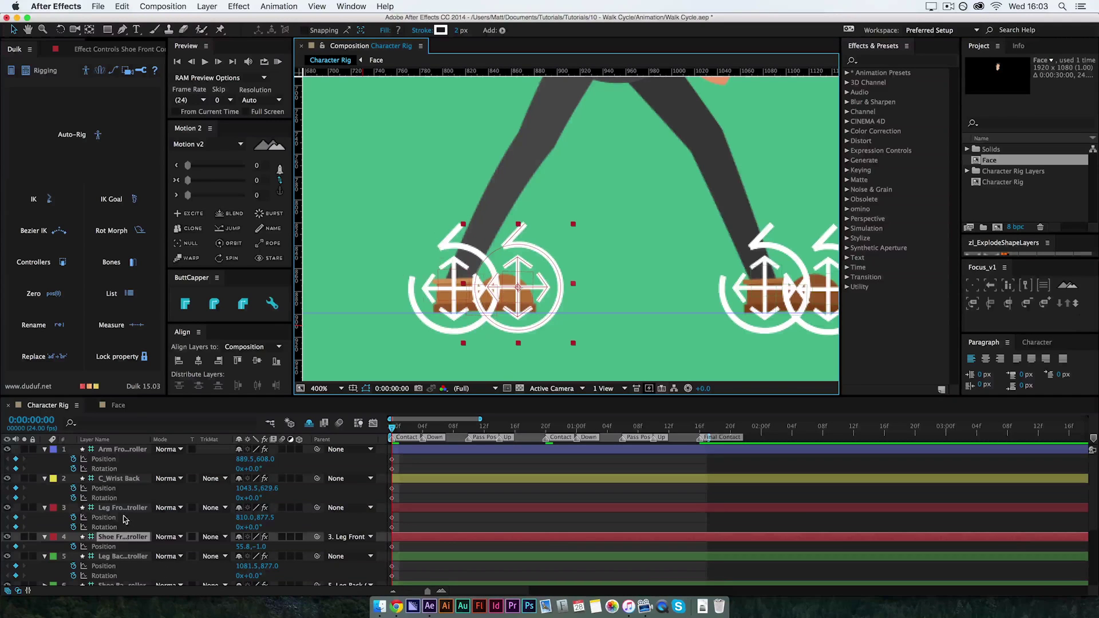
left_click(120, 527)
left_click_drag(252, 526, 285, 521)
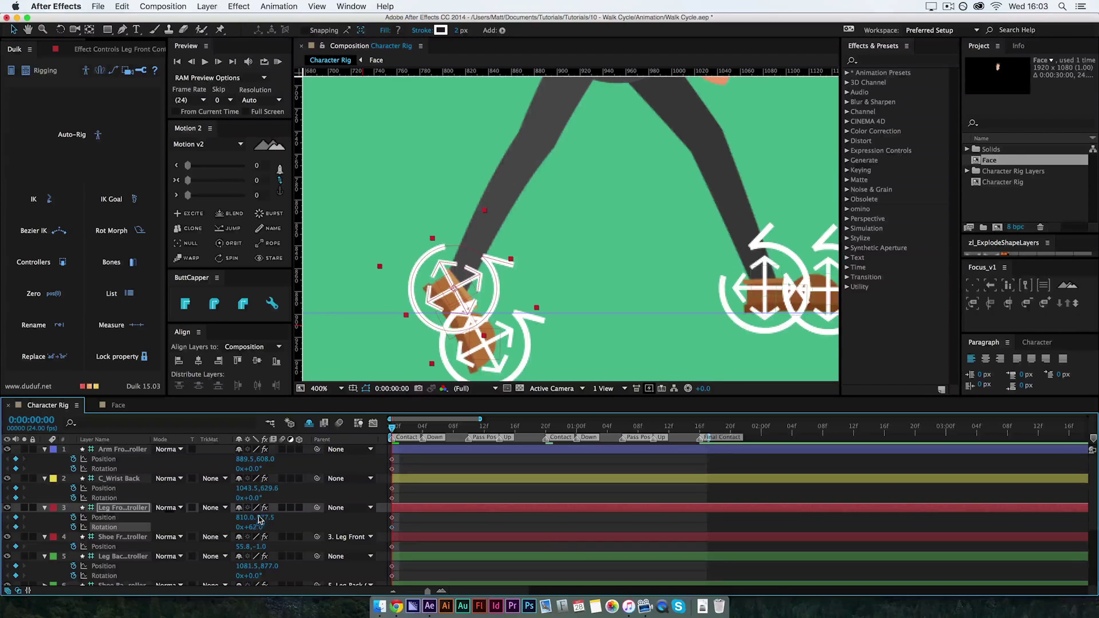
left_click_drag(260, 516, 239, 517)
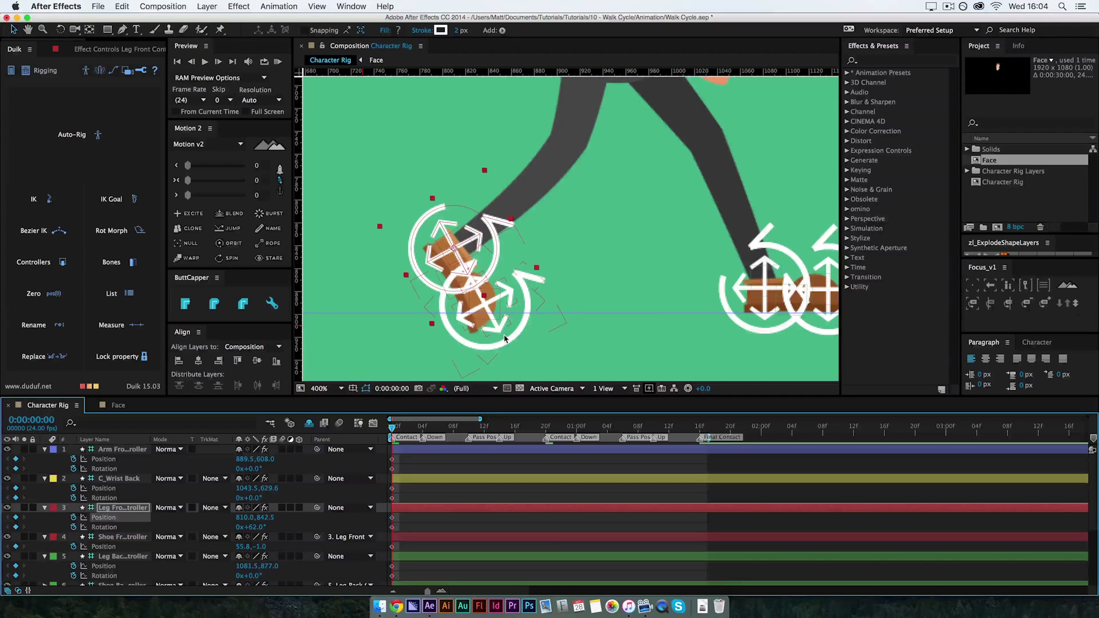
- Bend the front shoe's toe by moving its controller to Position 33.1, -14.8
left_click_drag(504, 339, 503, 305)
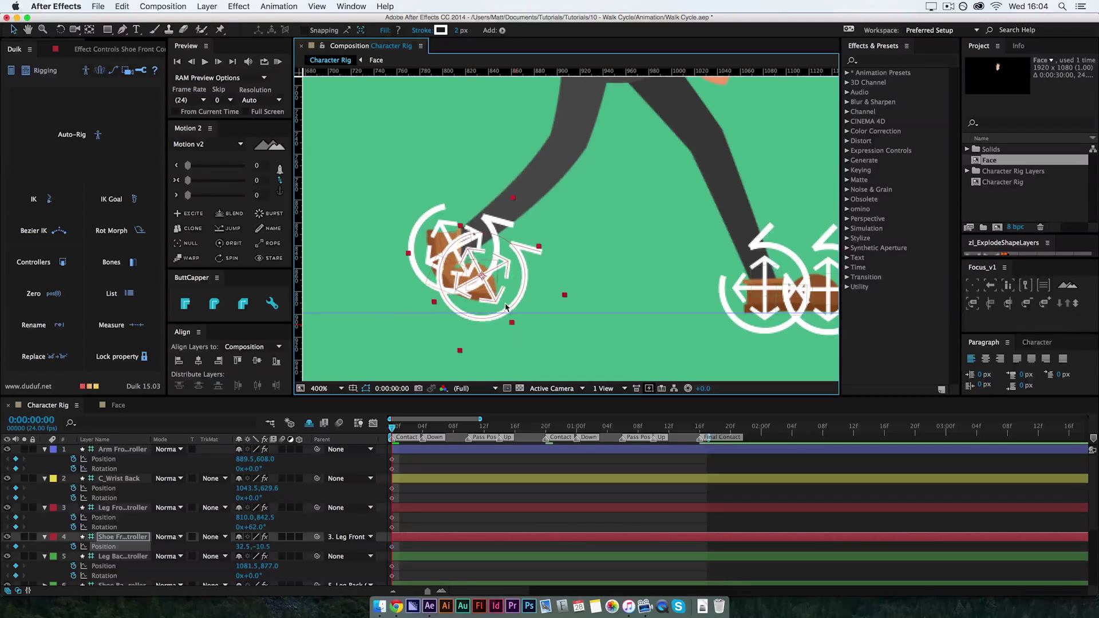
left_click_drag(506, 308, 507, 300)
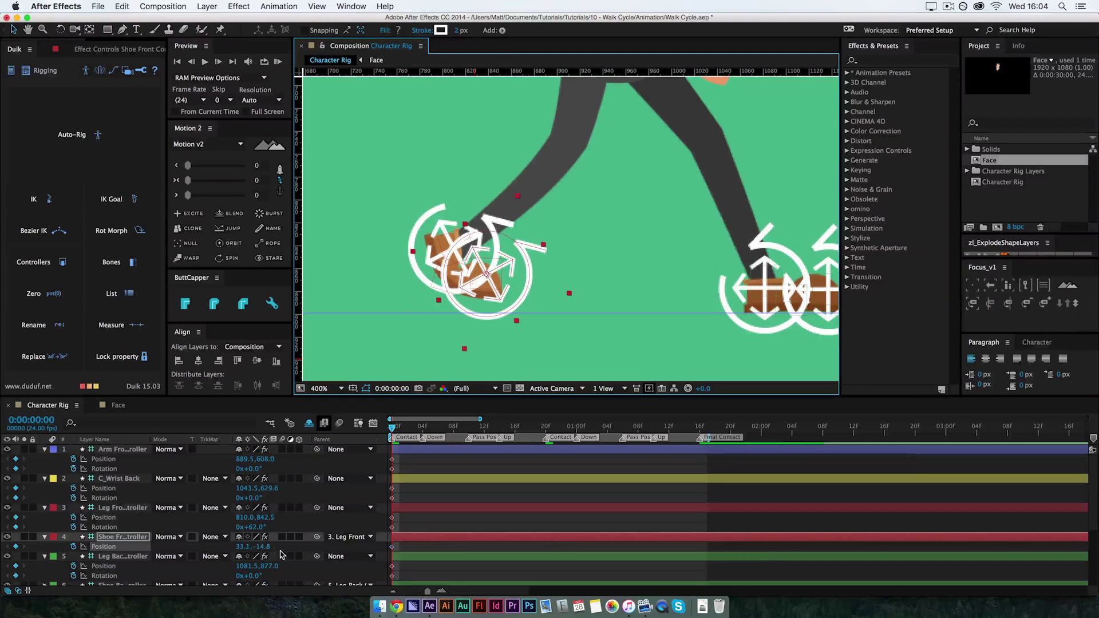
- Nudge the front shoe controller to Position 33.1, -15.4 and lower the front leg controller to Position 810.0, 844.5
left_click_drag(264, 547, 254, 528)
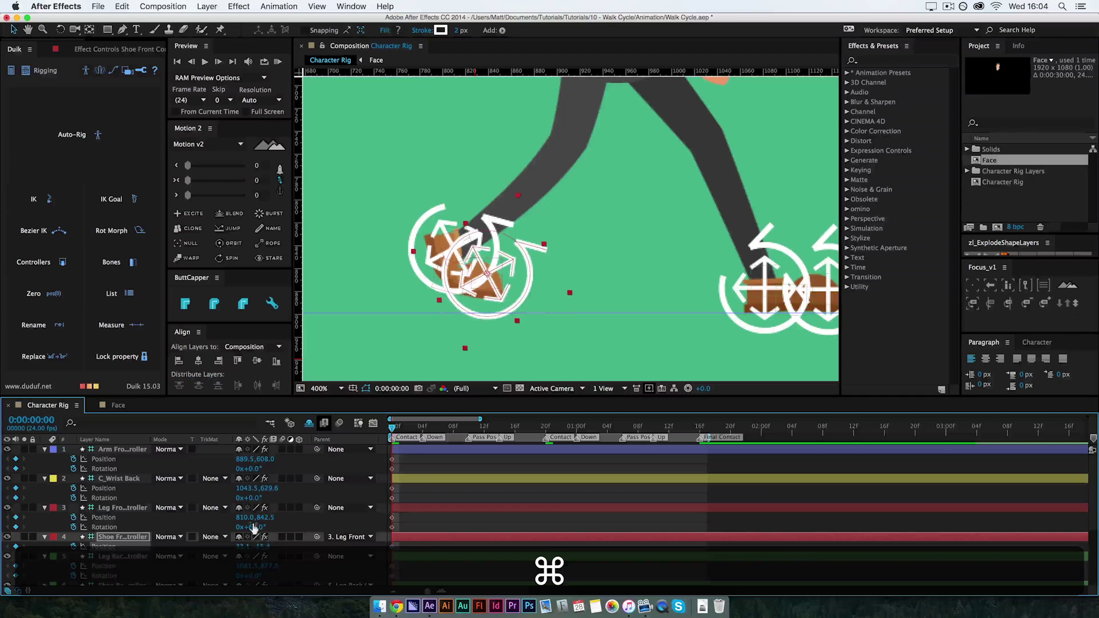
key("super+z")
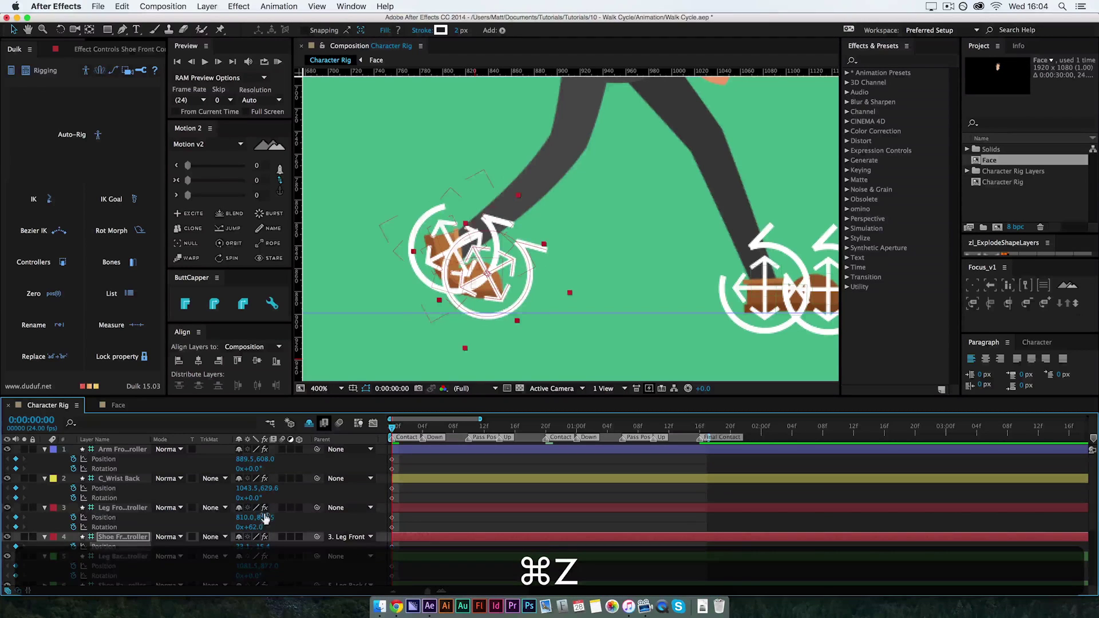
left_click_drag(269, 516, 262, 517)
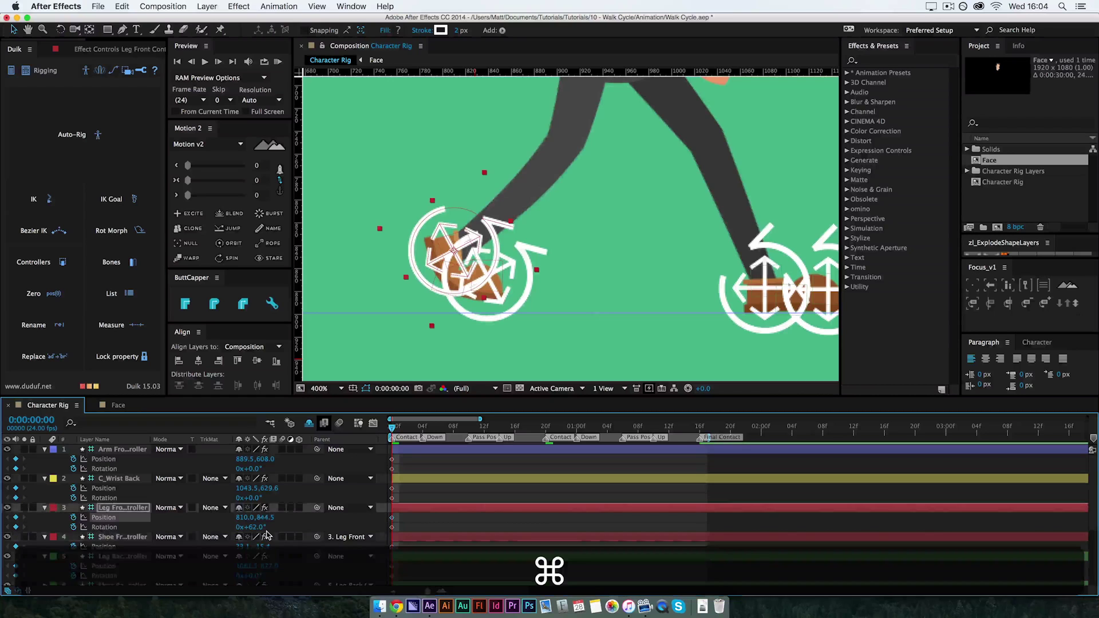
key("super+minus")
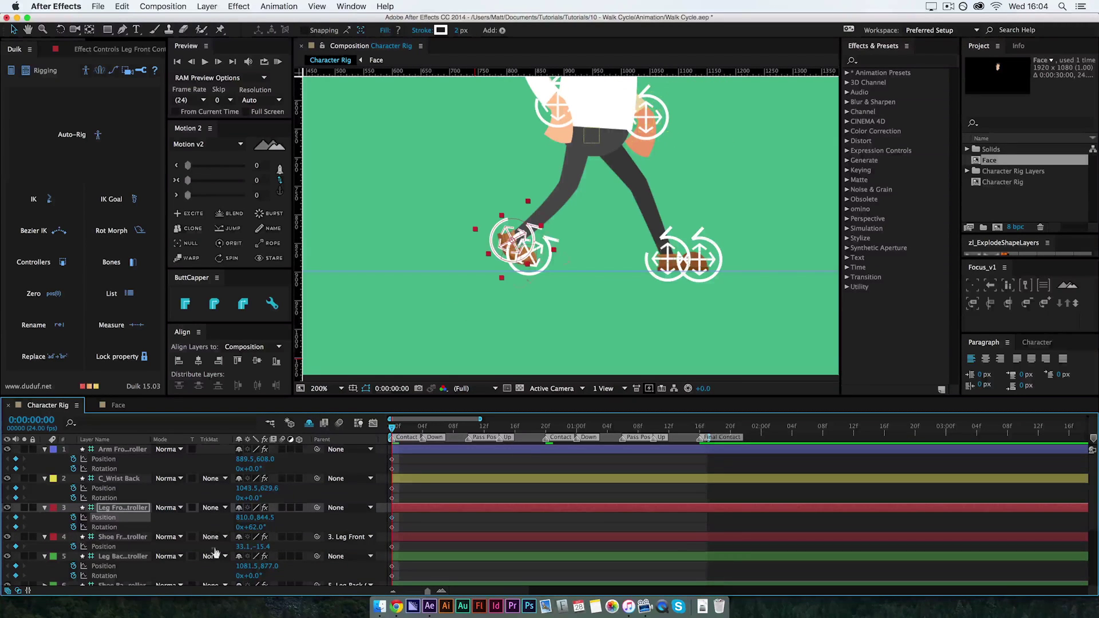
- Lower the hips at frame 0 by setting their Position to 949.0, 674.0
key("space")
scroll(136, 502, "down", 2)
scroll(135, 502, "down", 3)
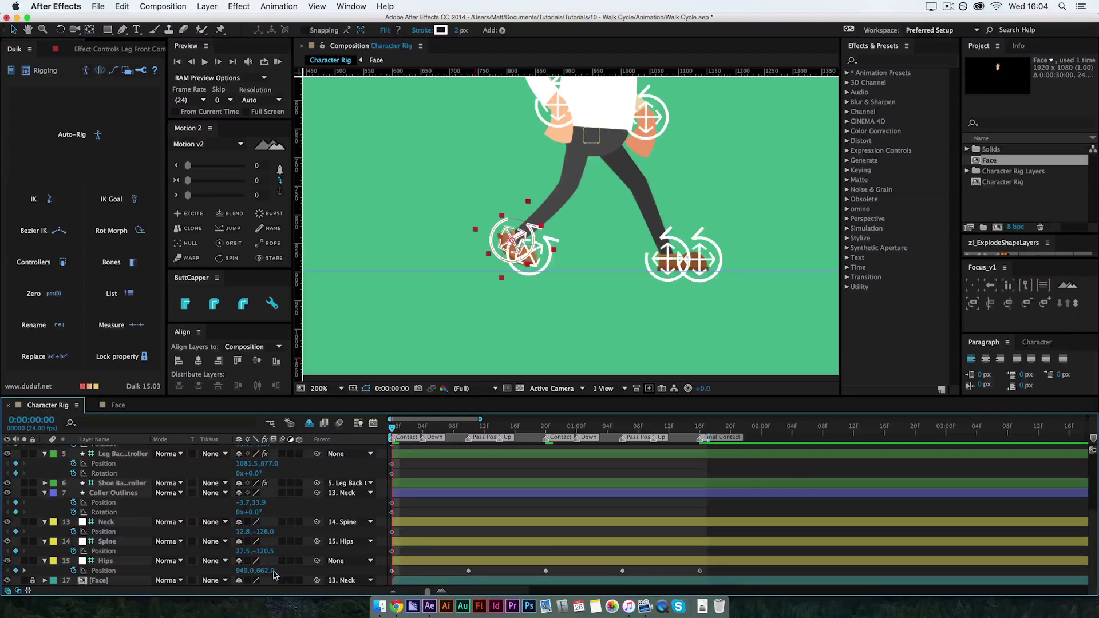
left_click_drag(269, 564, 273, 563)
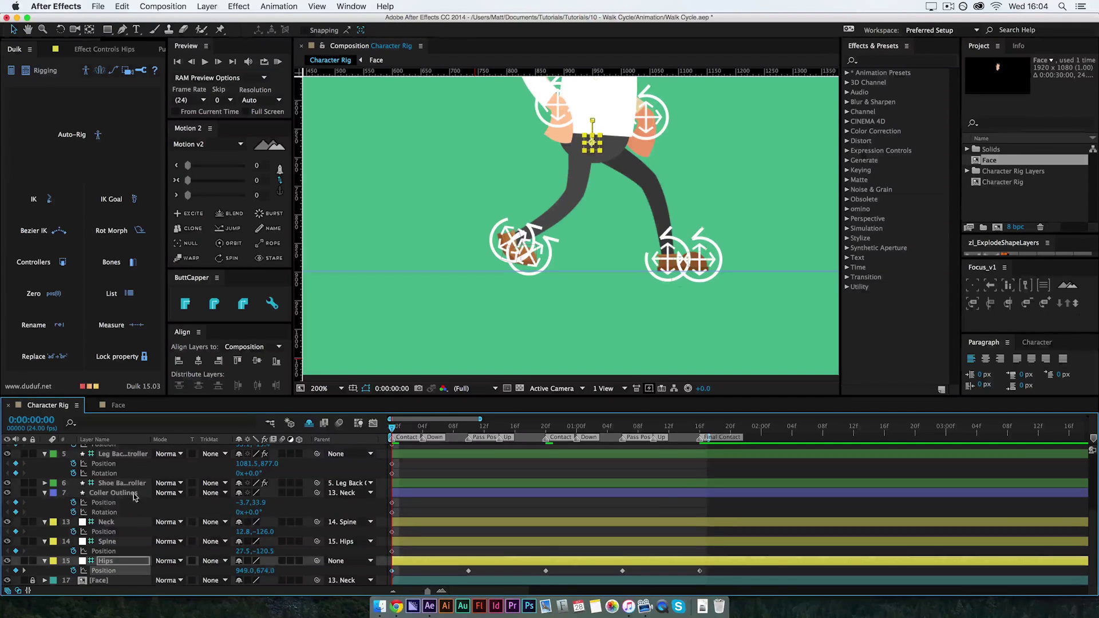
- Lower the front leg controller to Position 810.0, 855.5 so the toe meets the ground line
scroll(136, 496, "up", 5)
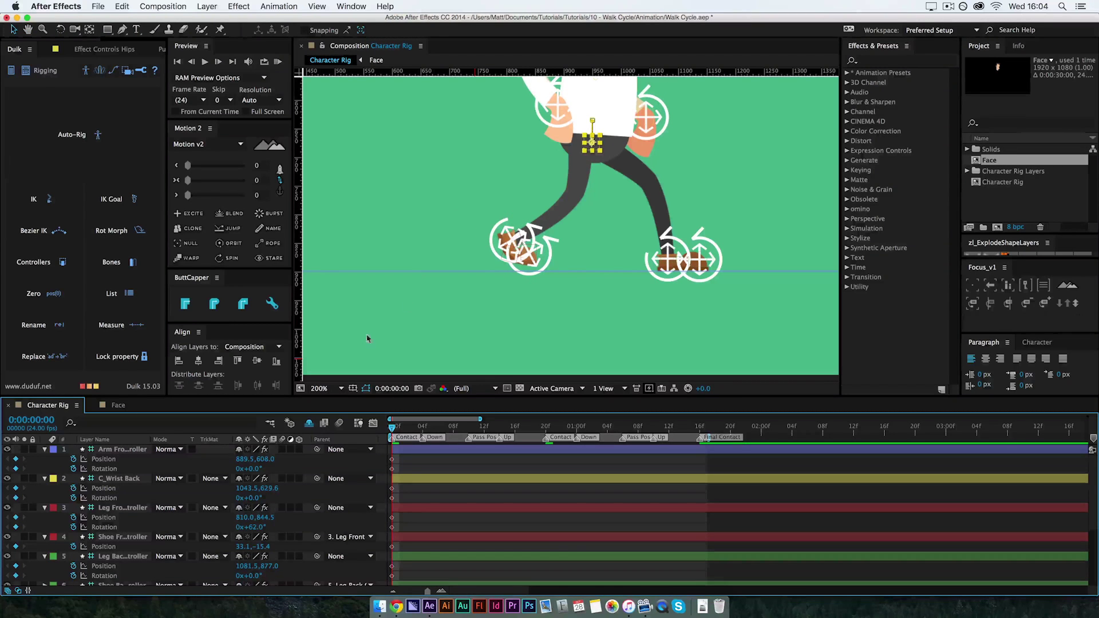
left_click(128, 509)
left_click(268, 516)
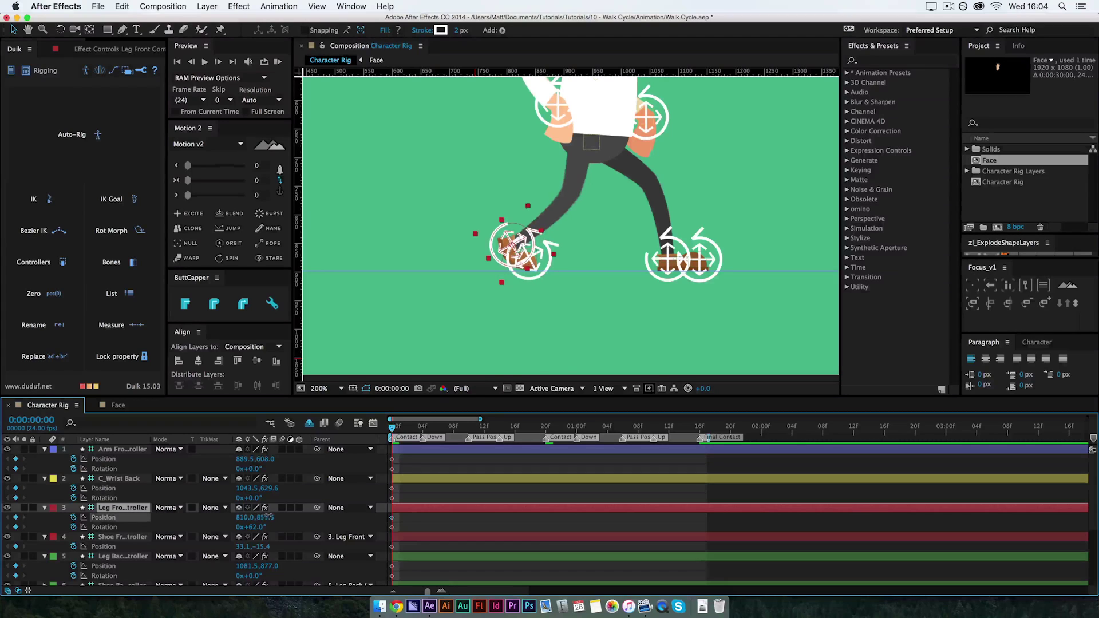
left_click_drag(268, 516, 272, 518)
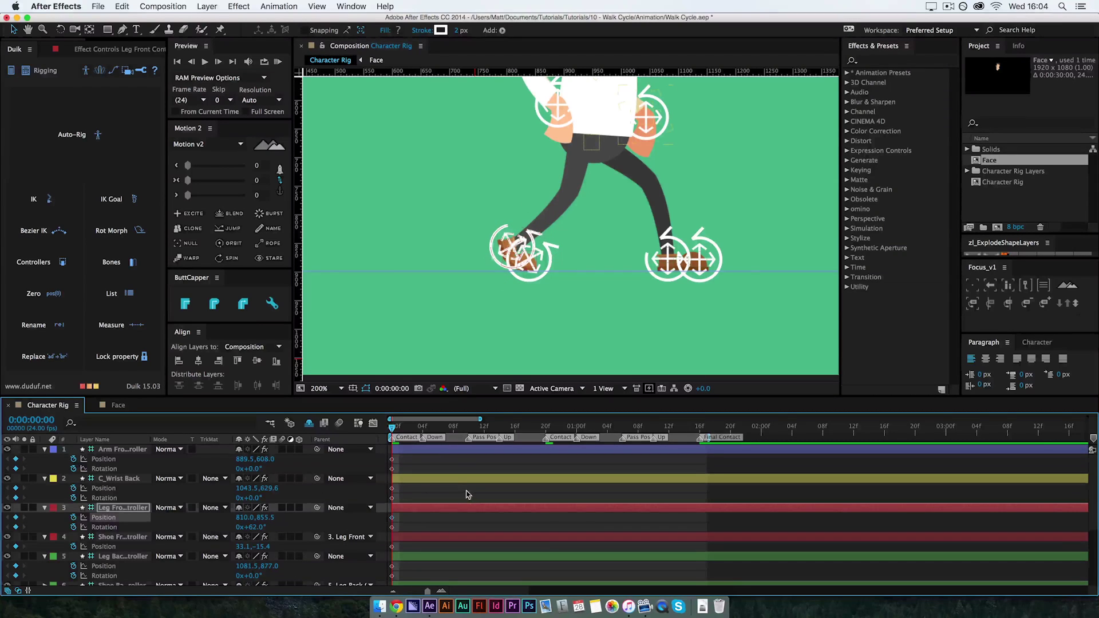
left_click(467, 494)
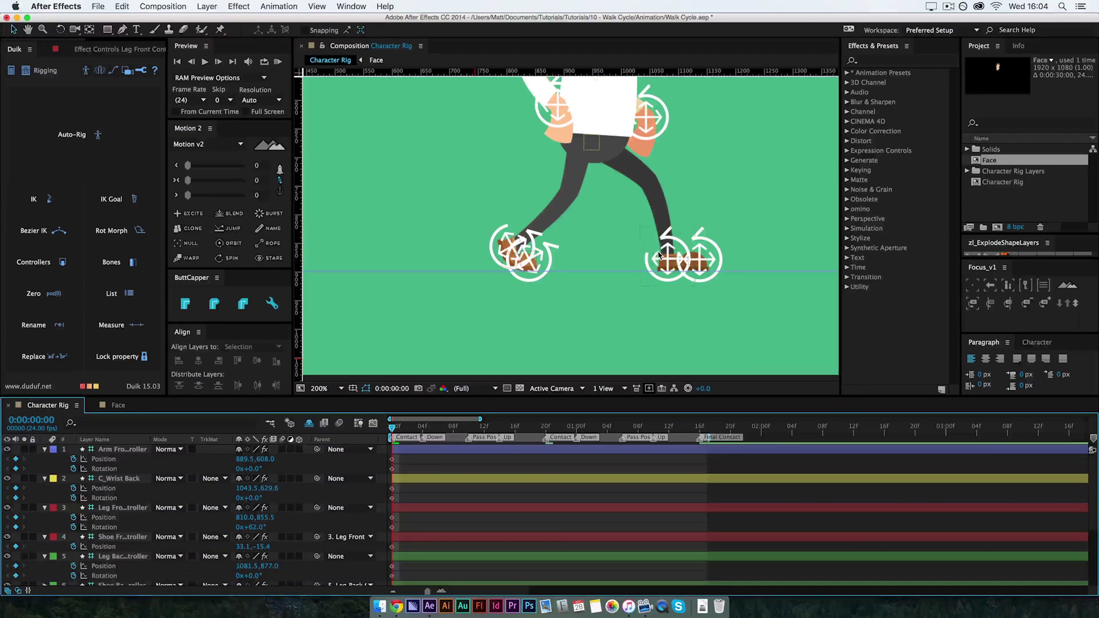
- Check the contact pose in the Chrome reference and set the back leg controller's Rotation to -38° and Position to 1113.5, 871.0
mouse_move(661, 250)
left_mouse_down()
mouse_move(674, 251)
mouse_move(665, 250)
left_mouse_up()
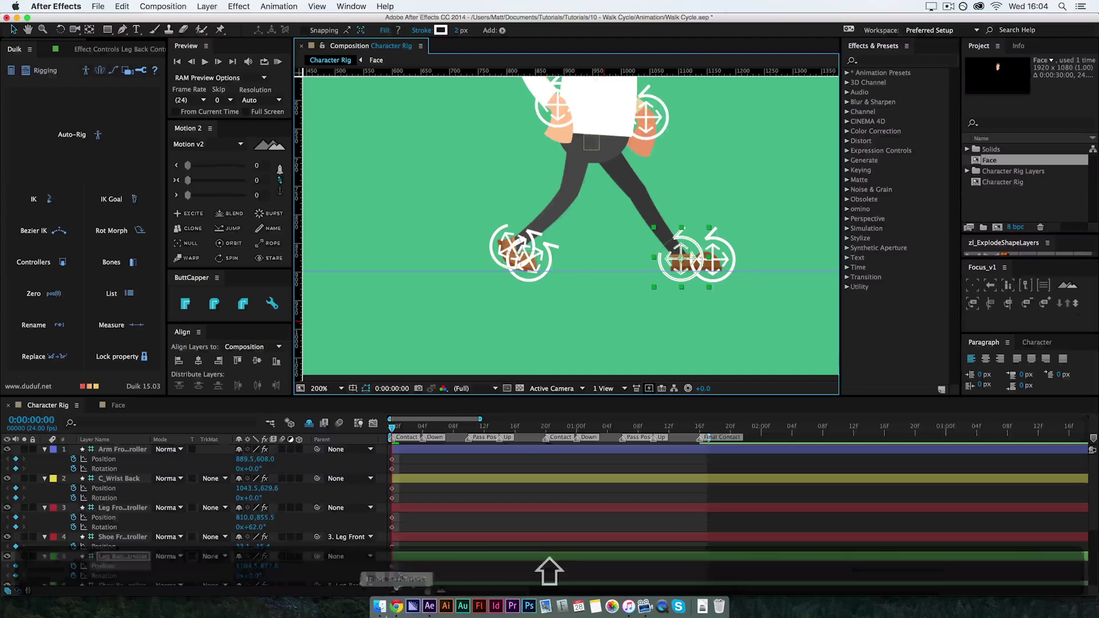
left_click(396, 606)
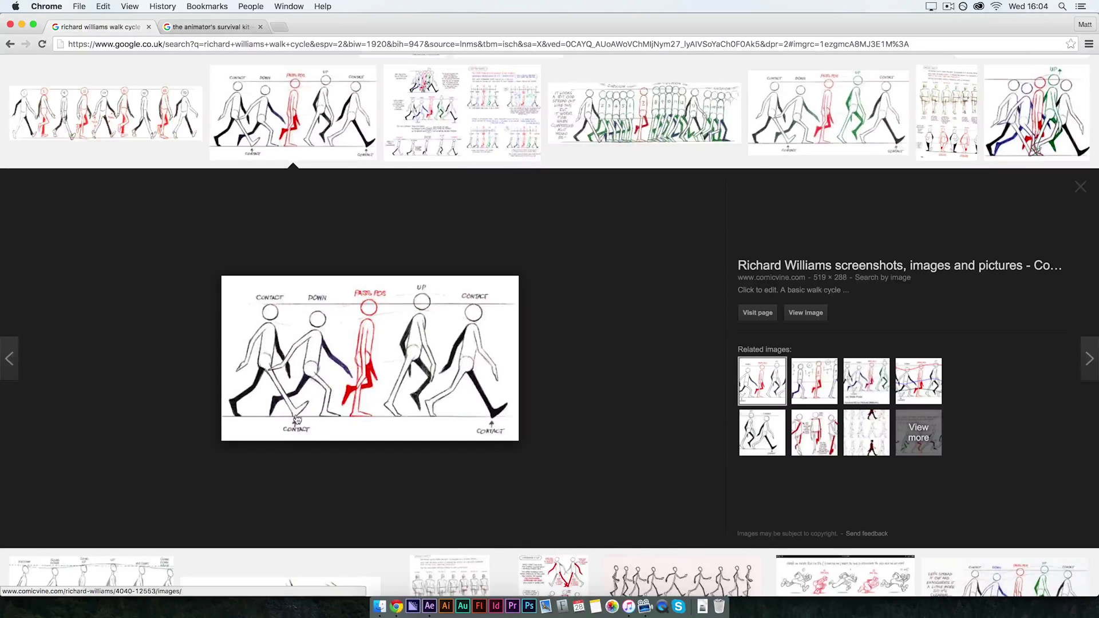
left_click(430, 606)
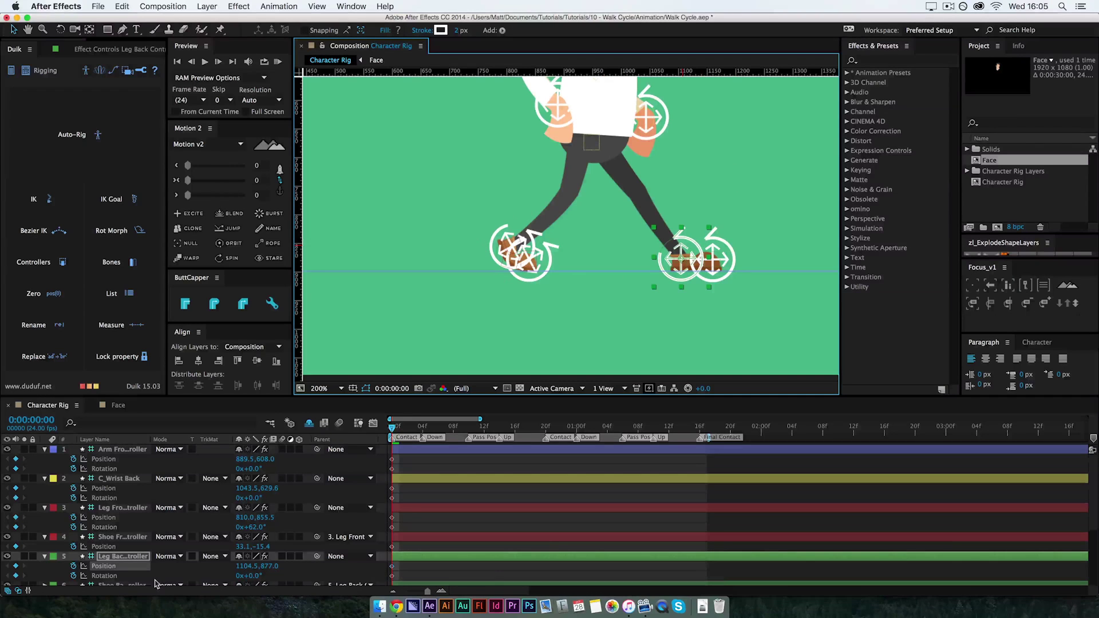
left_click_drag(250, 579, 234, 575)
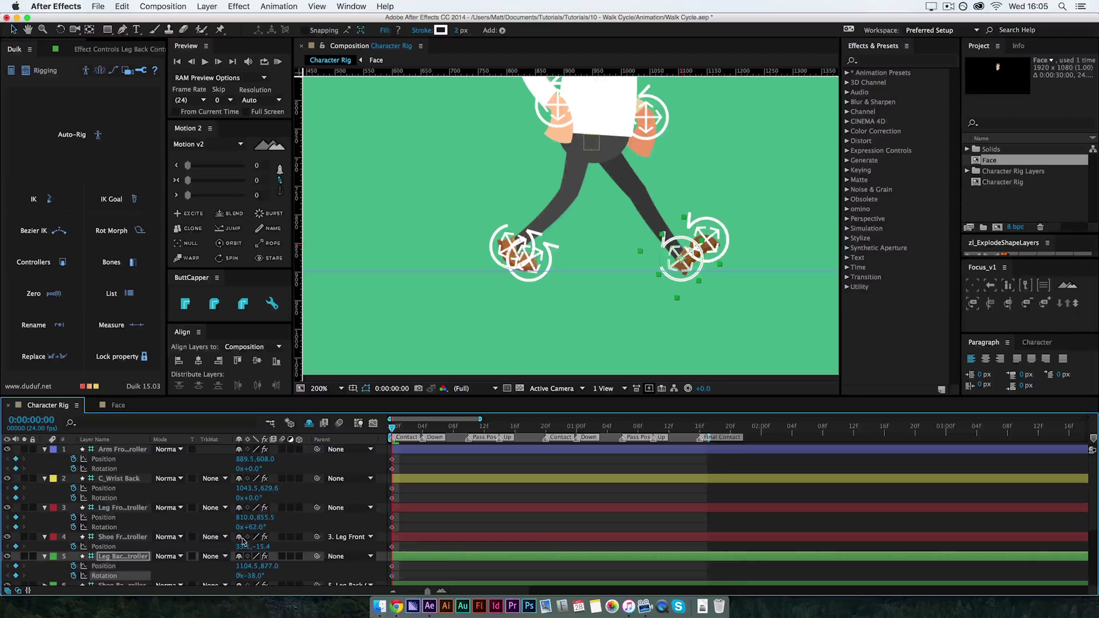
left_click_drag(685, 255, 682, 252)
key("super+minus")
key("super+minus")
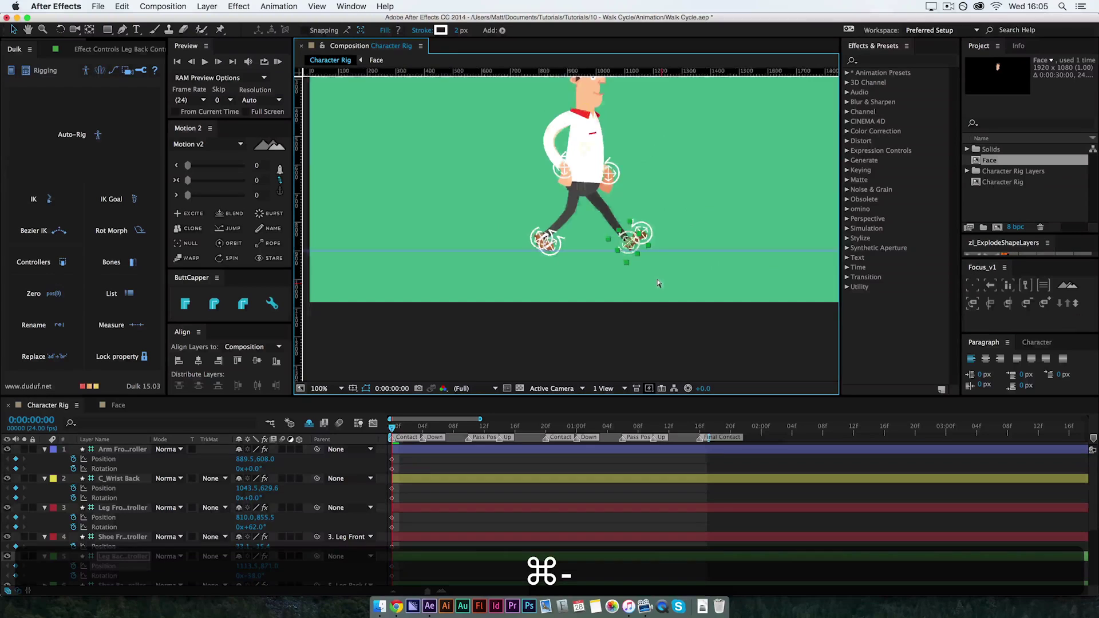
key("super+equal")
left_click(410, 518)
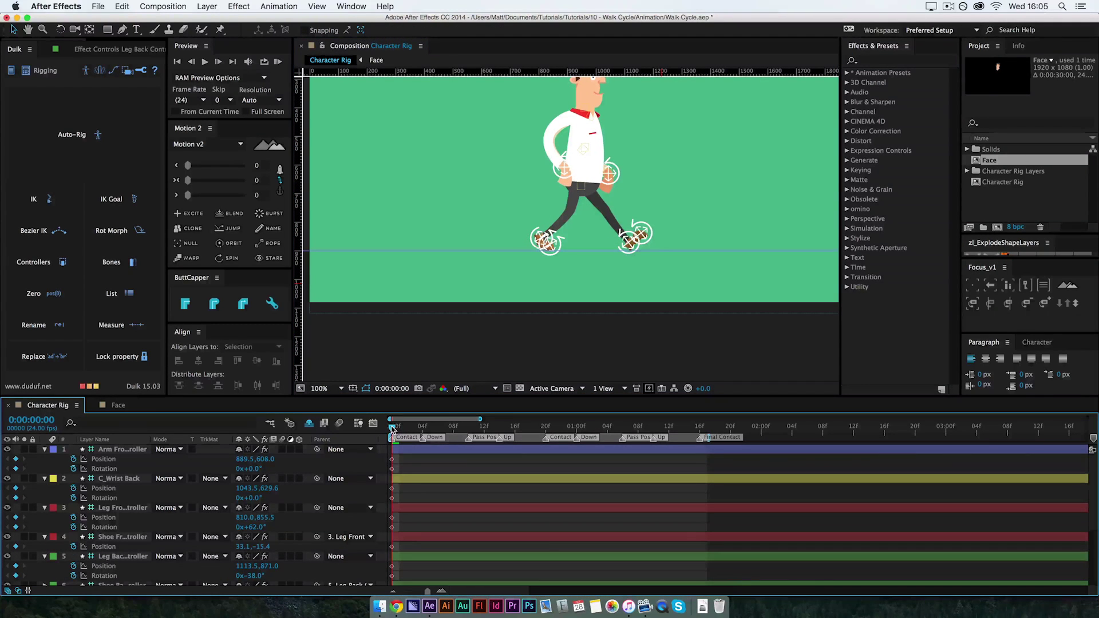
- At frame 10, the passing pose, move the back leg controller under the body to Position 974.5, 871.0 and set its Rotation to 0°
left_click_drag(392, 428, 465, 433)
key("super+equal")
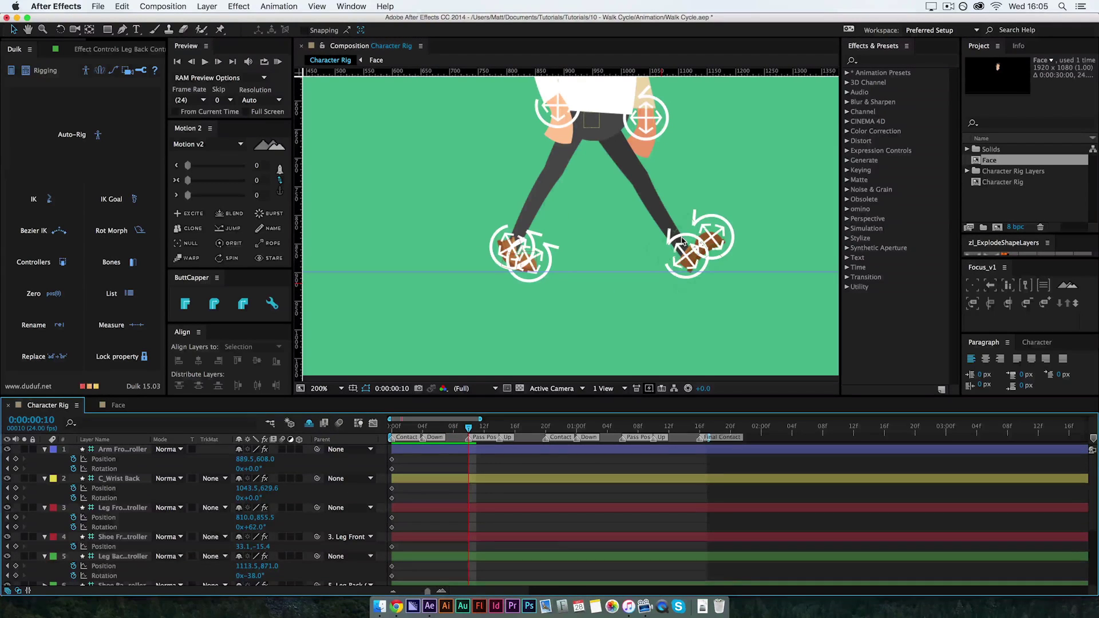
left_click_drag(682, 240, 601, 244)
left_click(255, 575)
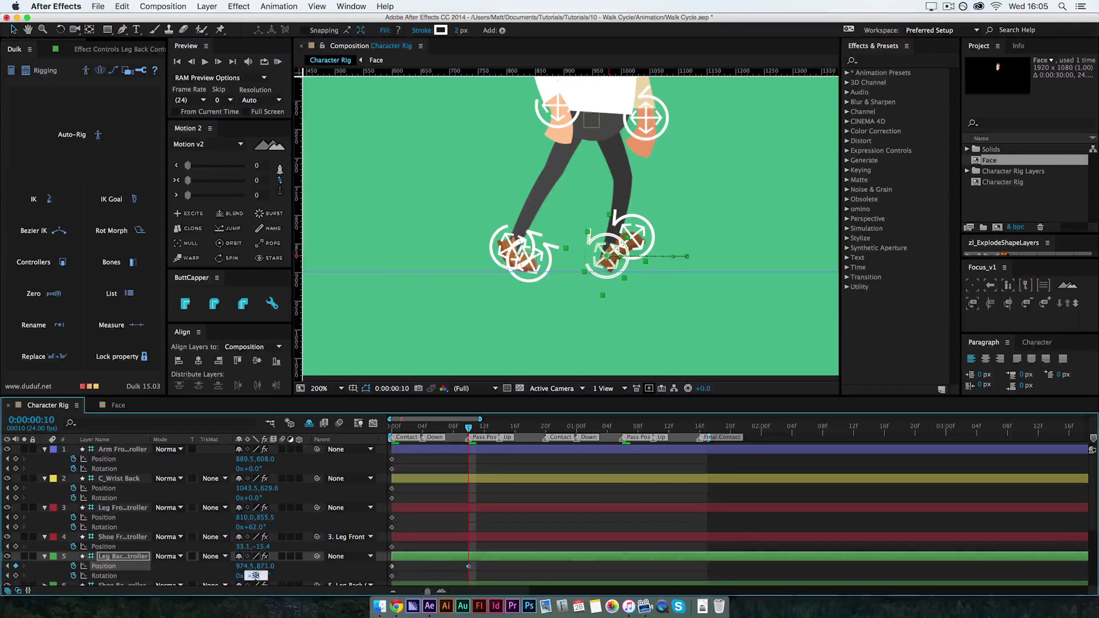
type("0")
key("Return")
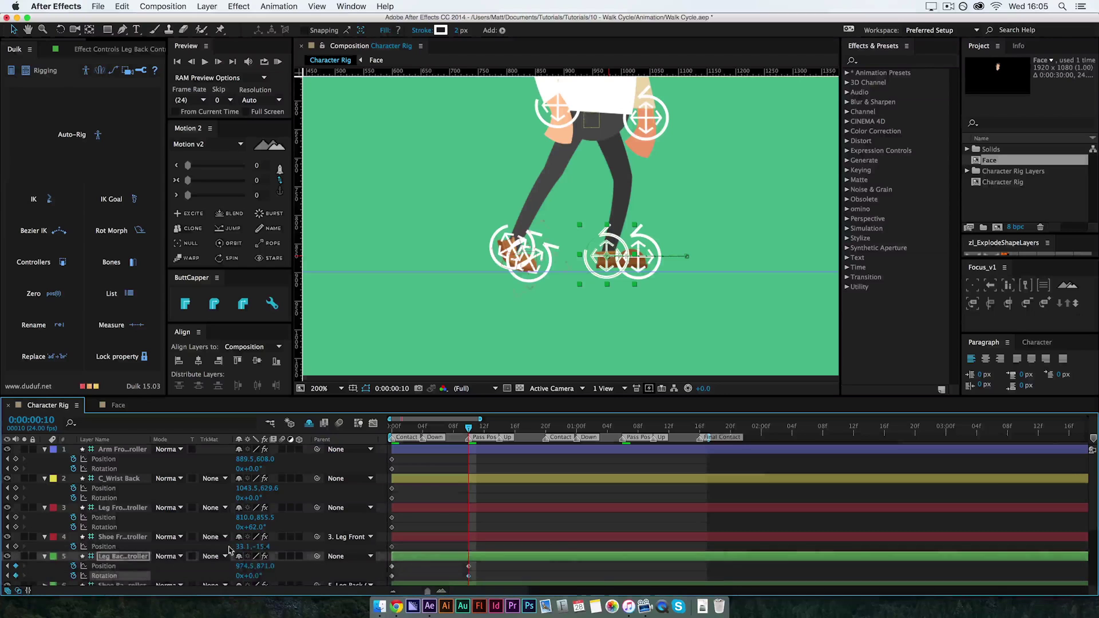
- Plant the back foot flat on the ground line by moving its leg controller to Position 969.0, 878.0
left_click_drag(265, 566, 268, 565)
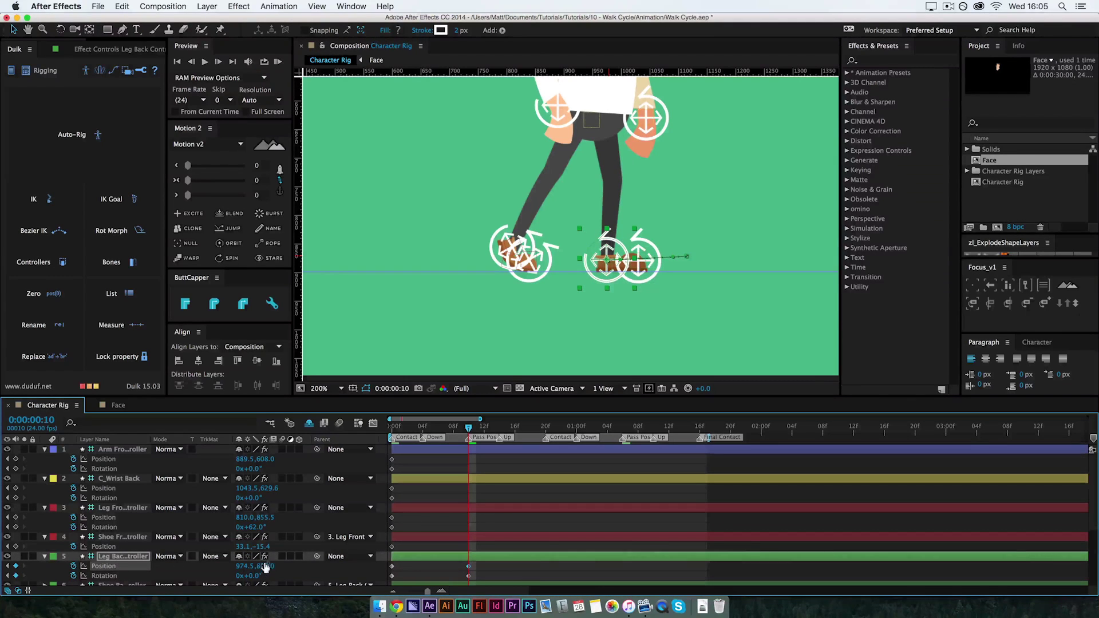
key("super+equal")
left_click_drag(612, 266, 590, 265)
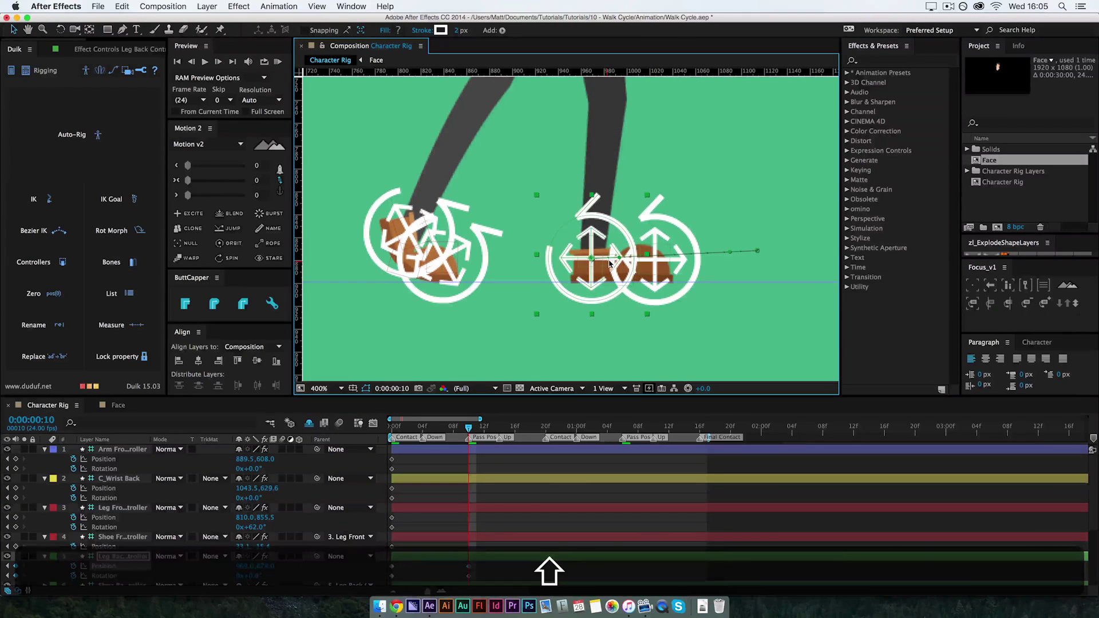
key("super+minus")
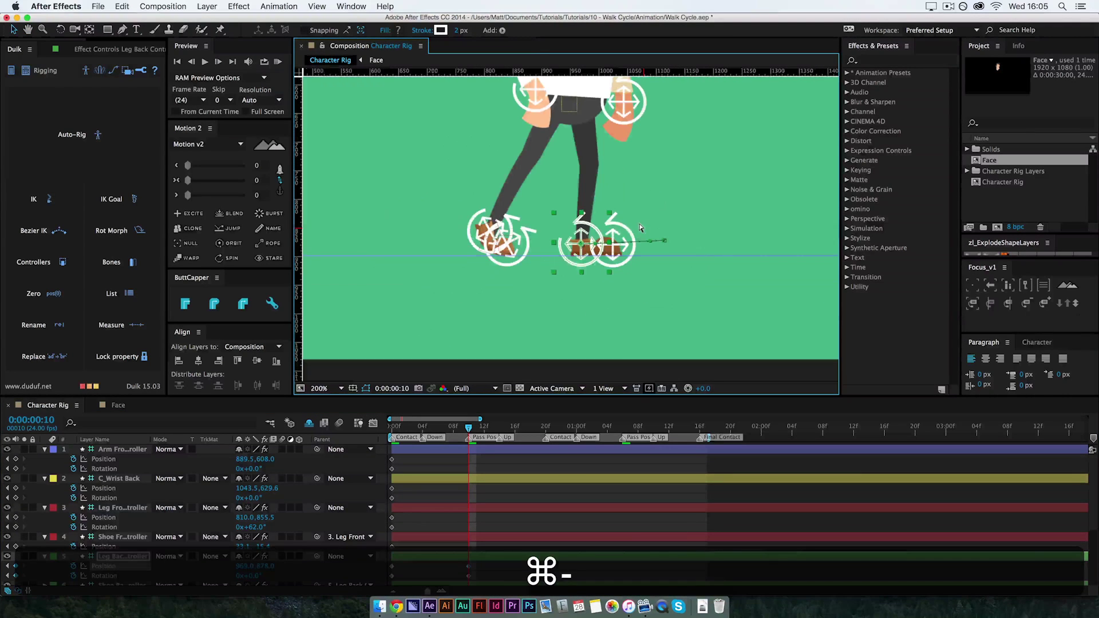
- Adjust the hips' height at frame 10 to Position 949.0, 632.7
scroll(478, 538, "down", 5)
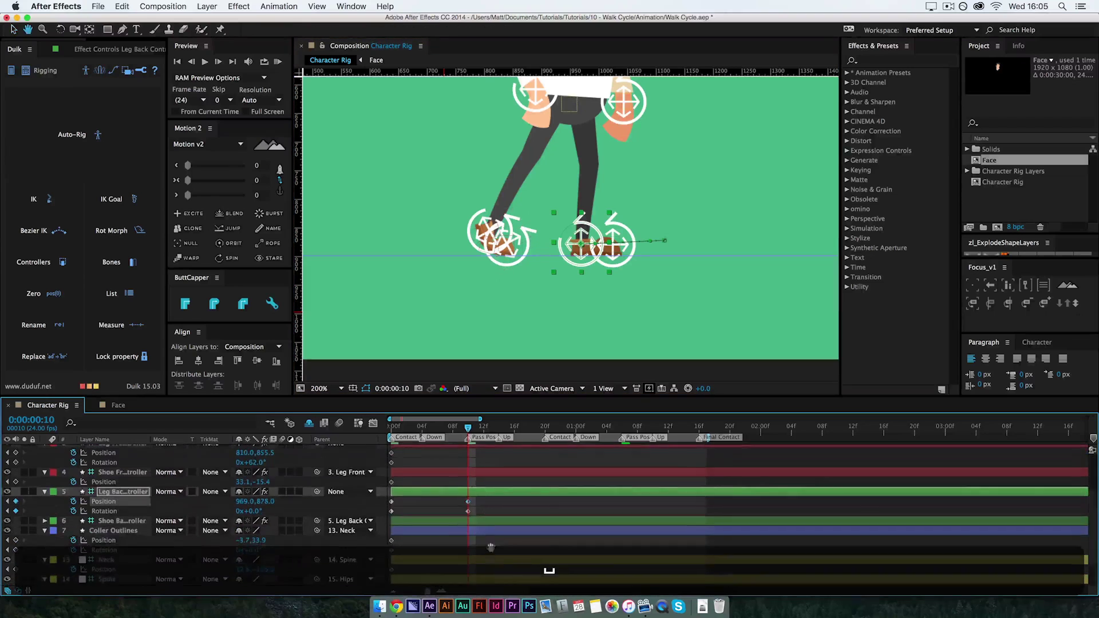
left_click_drag(262, 570, 253, 564)
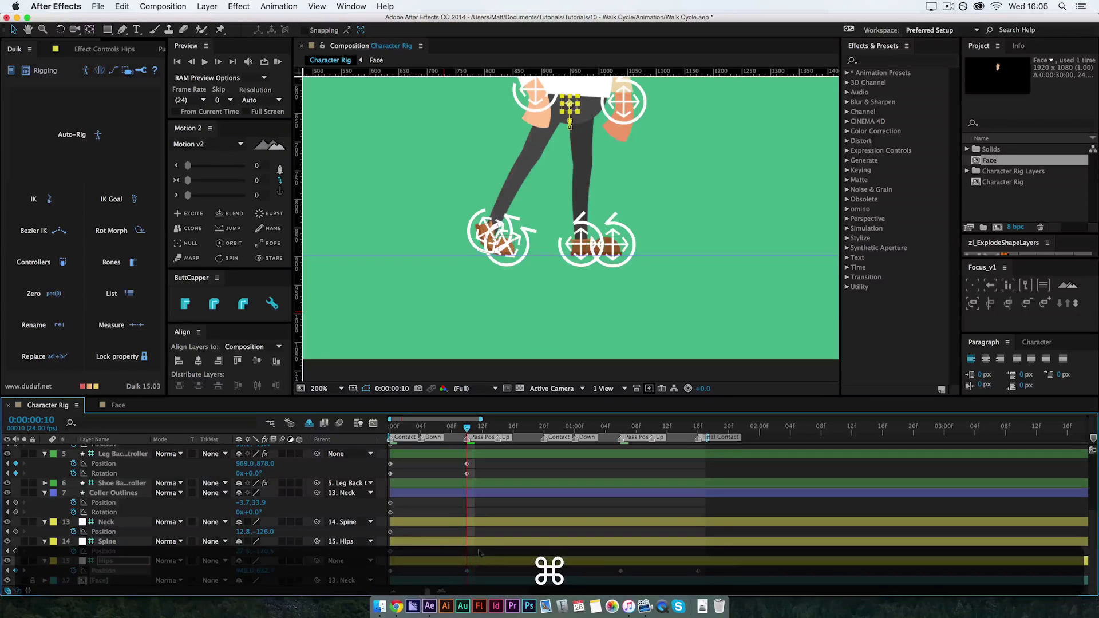
left_click(479, 514)
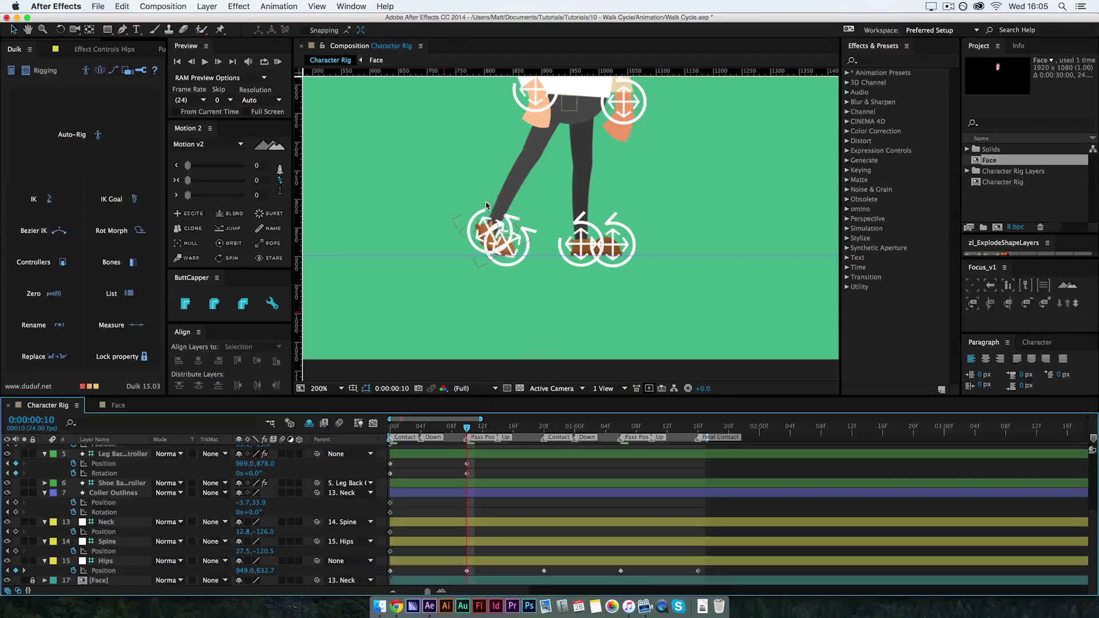
- Lift the front leg controller to Position 935.0, 783.5 and compare it with the passing pose in the Chrome reference
left_click_drag(479, 218, 546, 174)
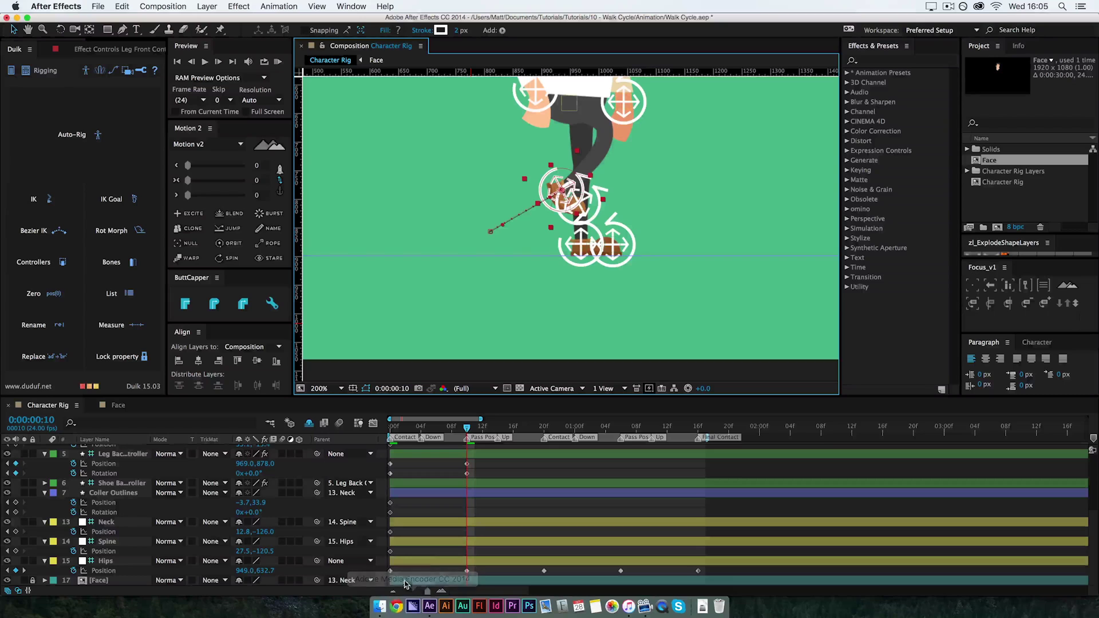
left_click(395, 610)
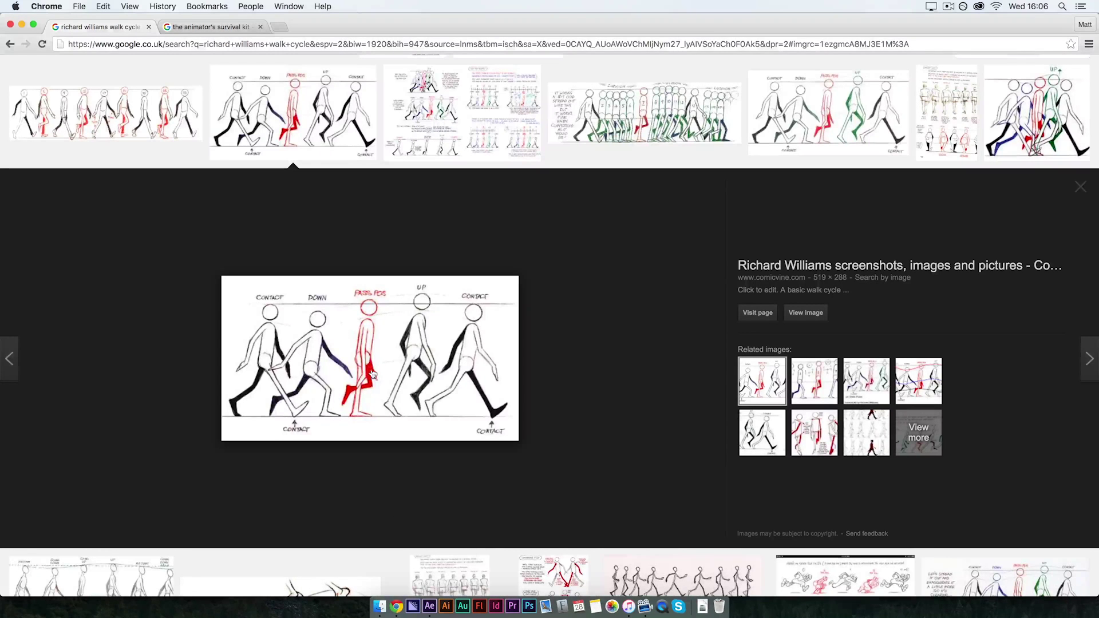
left_click(429, 606)
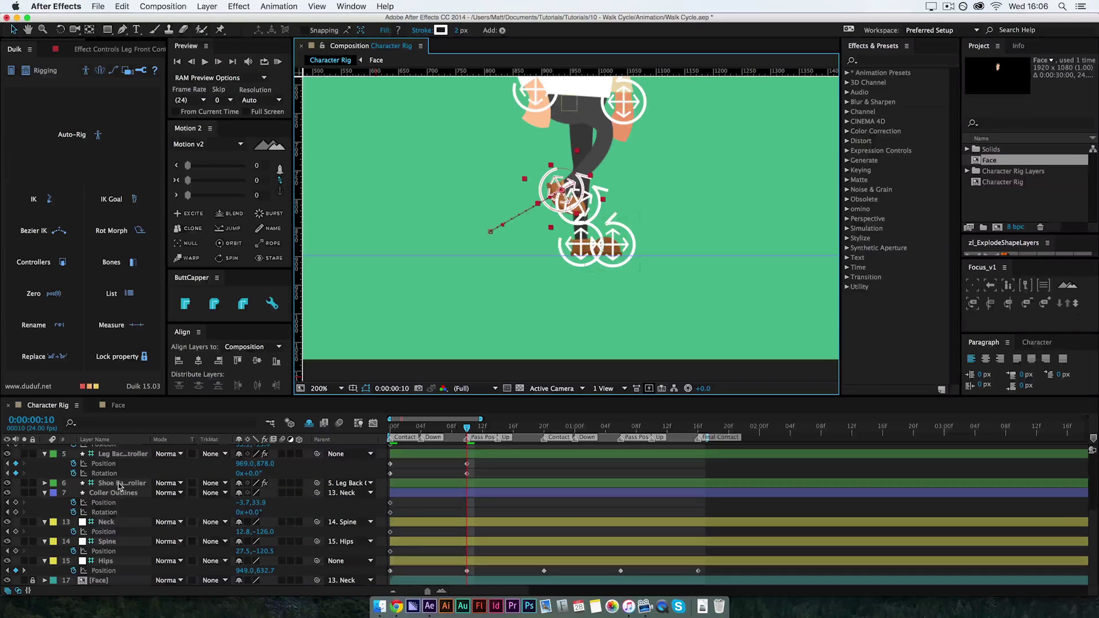
- Set the front leg controller's Rotation to 48° and bend the toe by moving the front shoe controller to Position 55.2, 22.1
scroll(137, 480, "up", 3)
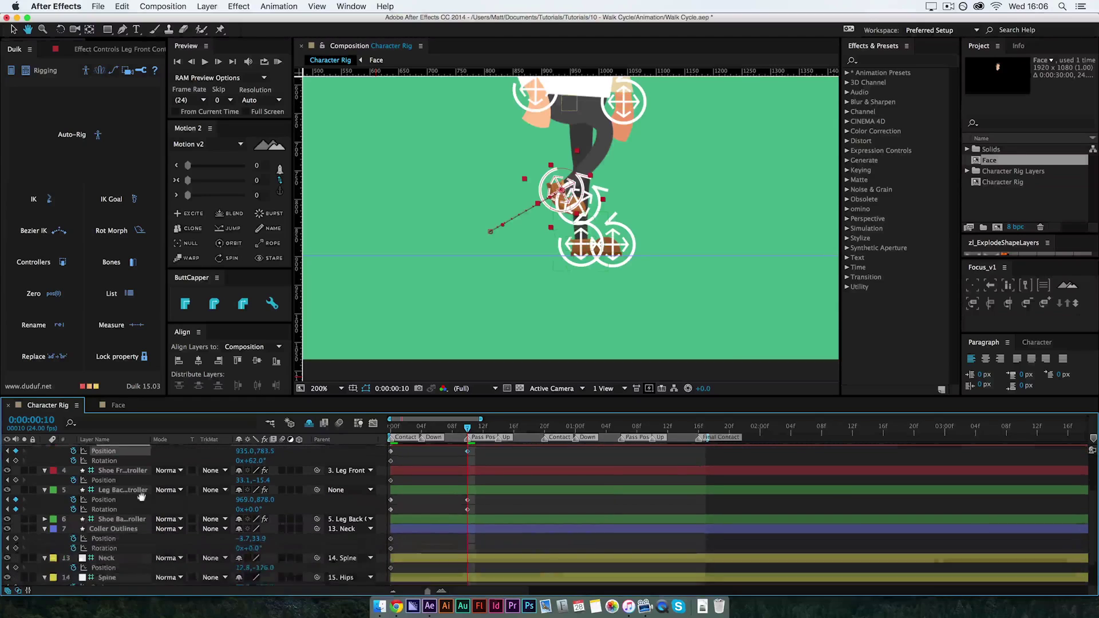
scroll(142, 495, "up", 2)
mouse_move(252, 476)
left_mouse_down()
mouse_move(269, 472)
mouse_move(251, 475)
left_mouse_up()
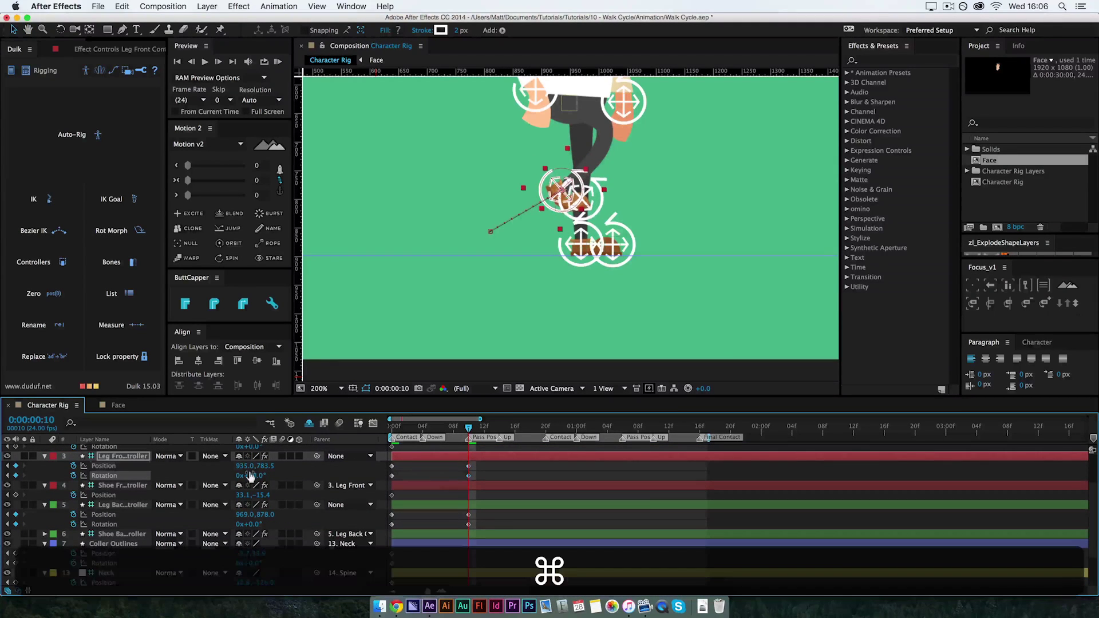
key("super+equal")
left_click(109, 487)
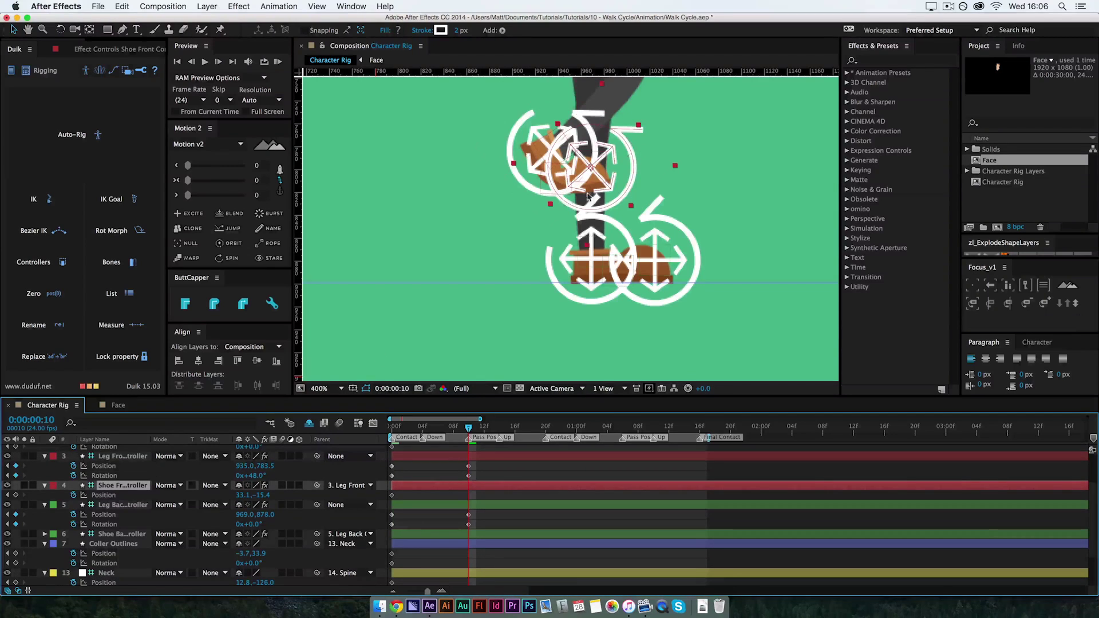
left_click_drag(626, 179, 610, 239)
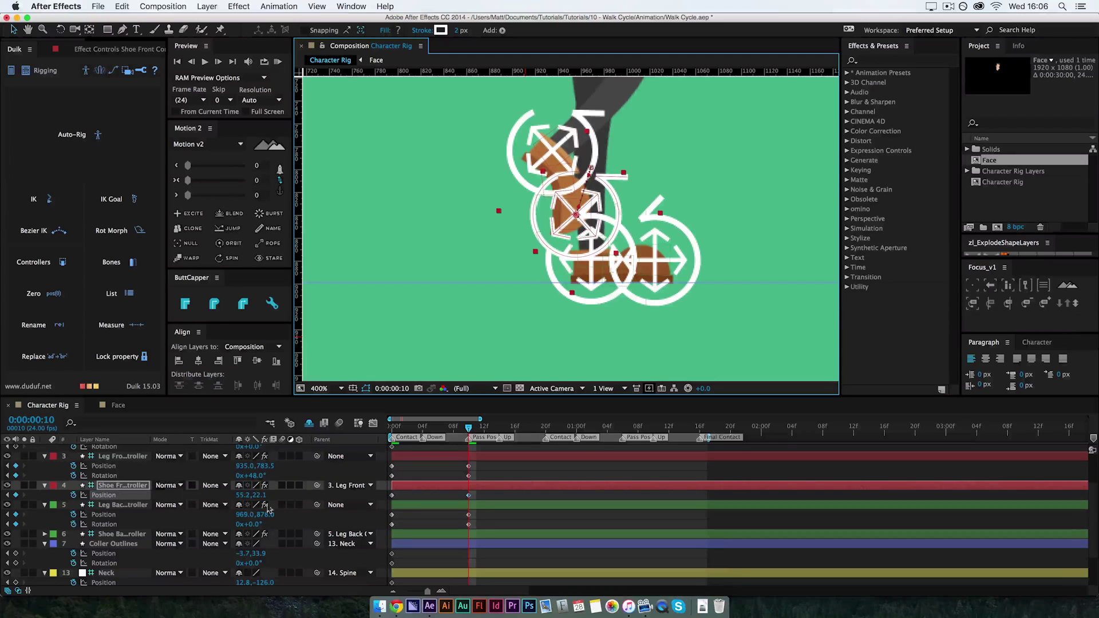
- Refine the lifted front foot by setting the leg controller's Rotation to 72° and Position to 935.0, 760.5
left_click_drag(261, 473, 256, 473)
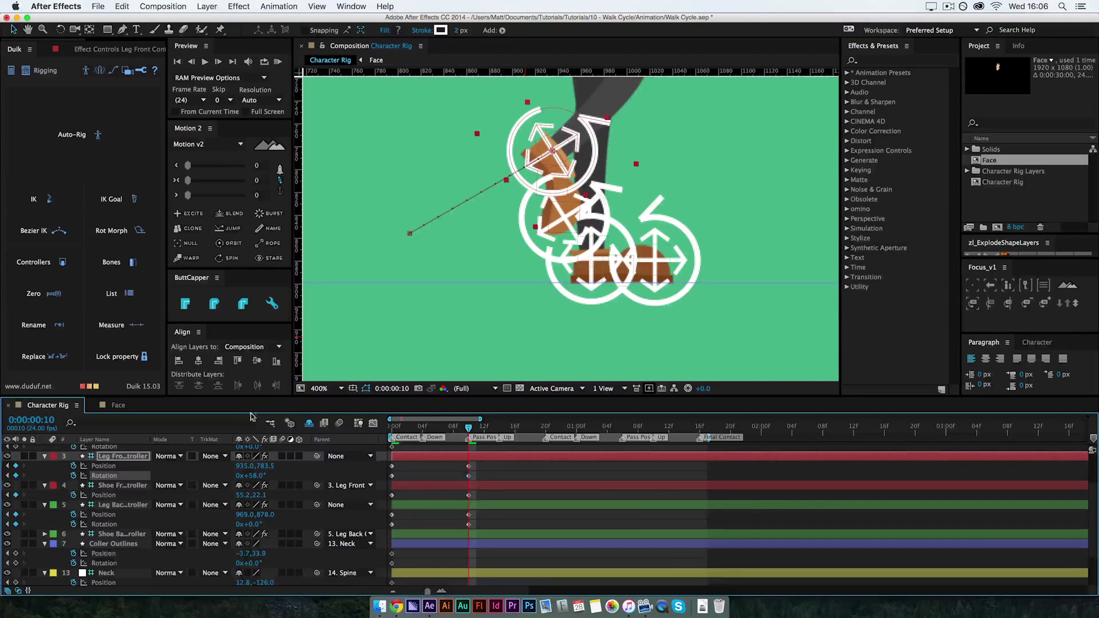
left_click_drag(620, 168, 619, 212)
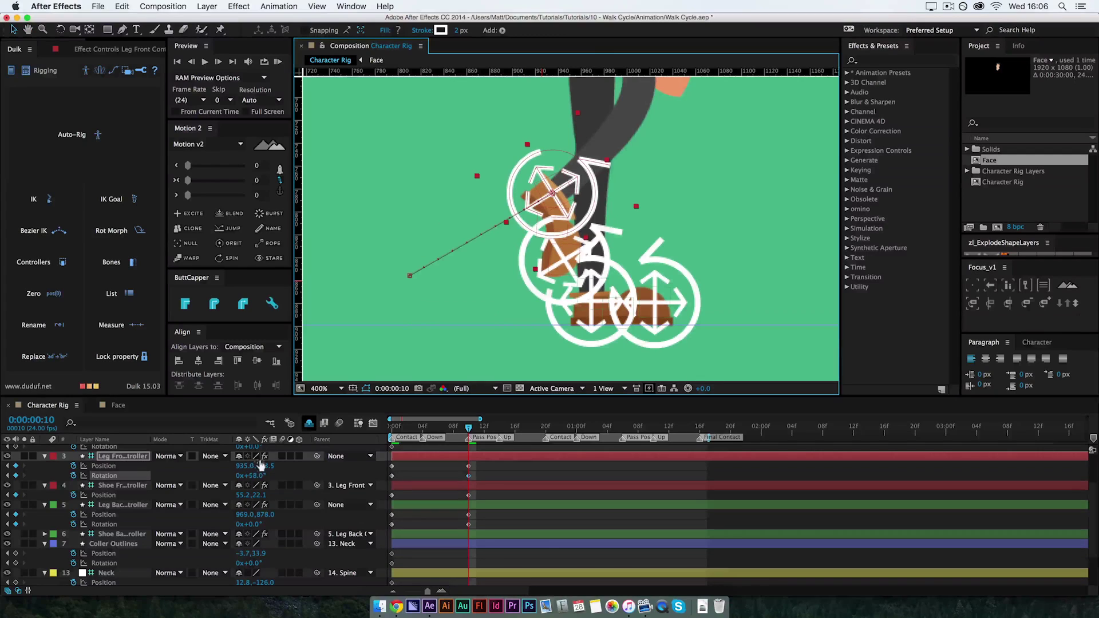
left_click_drag(263, 464, 261, 472)
key("super+minus")
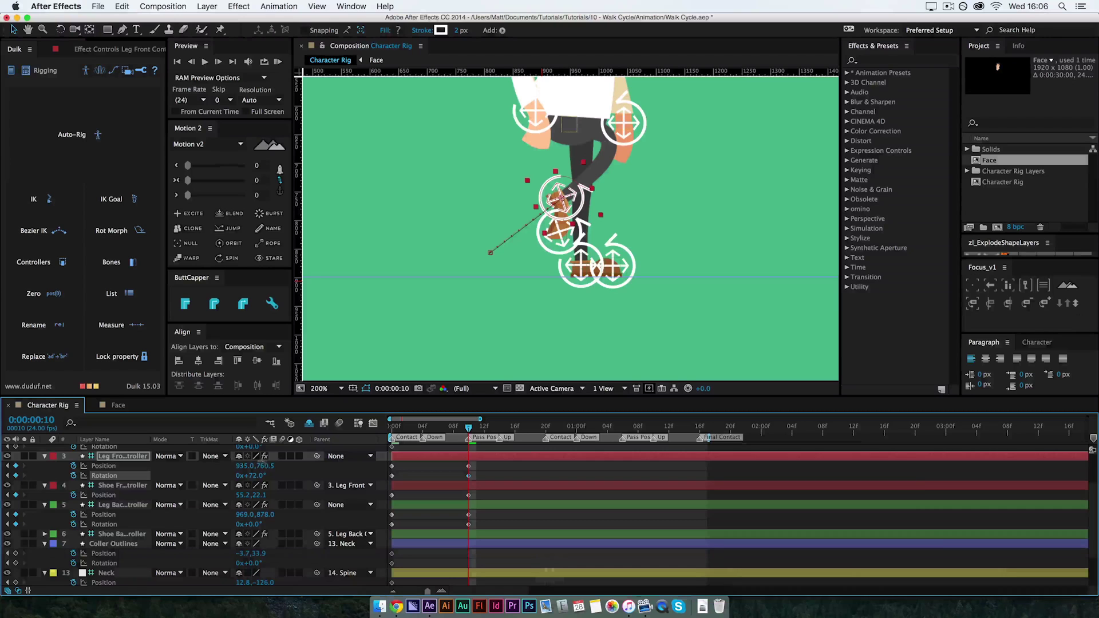
- Adjust the front leg controller's passing pose at frame 10 to Position 951.0, 785.5
left_click_drag(260, 466, 269, 462)
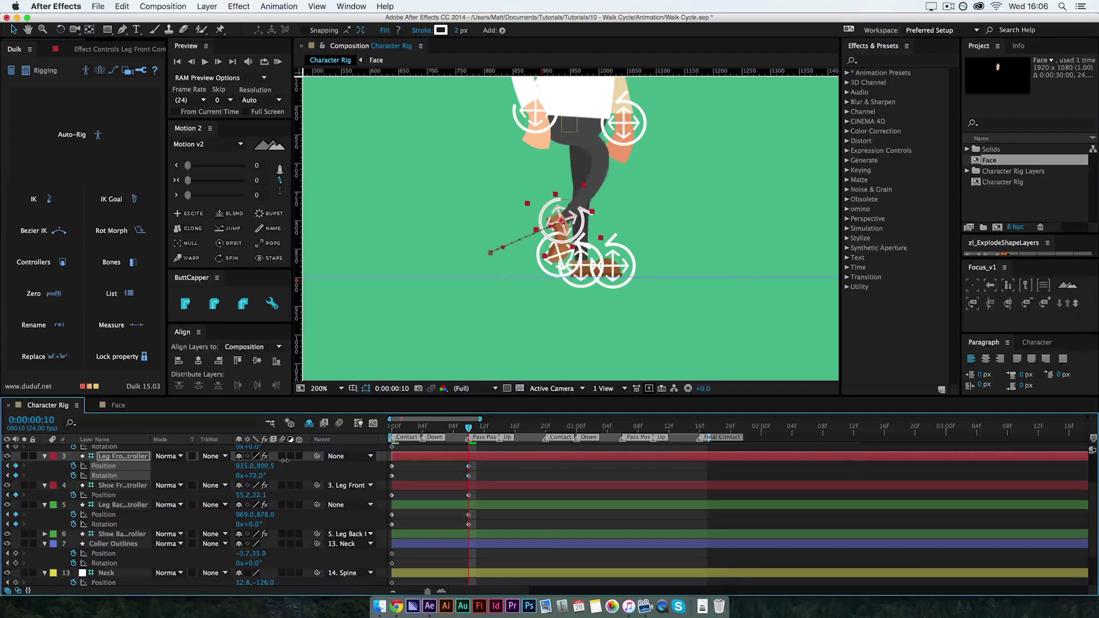
left_click(527, 477)
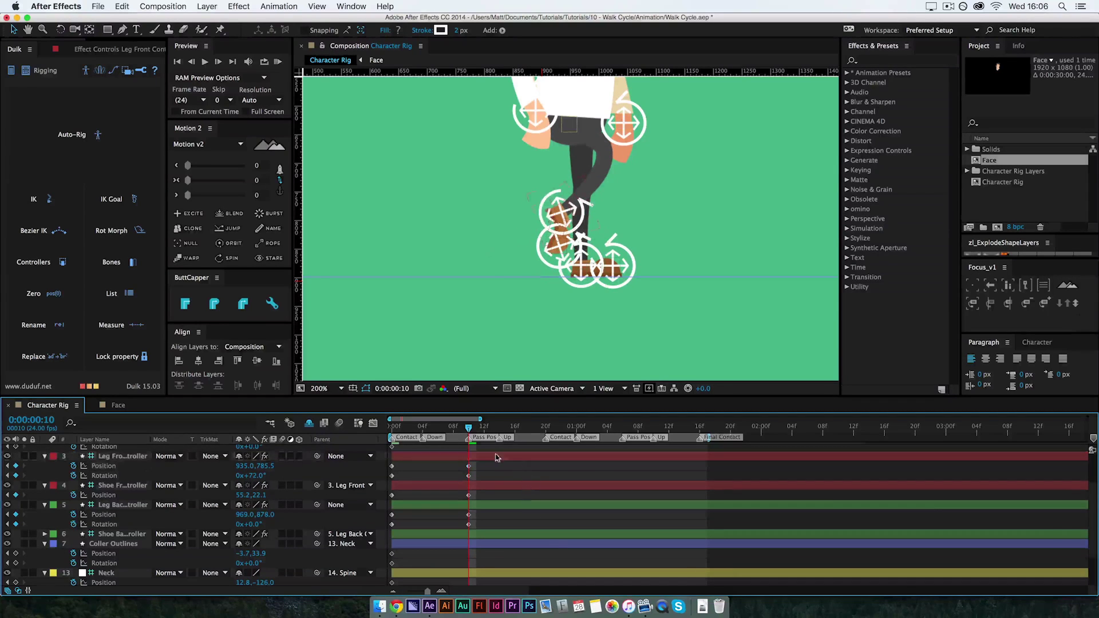
mouse_move(469, 428)
left_mouse_down()
mouse_move(363, 435)
mouse_move(496, 445)
mouse_move(468, 449)
left_mouse_up()
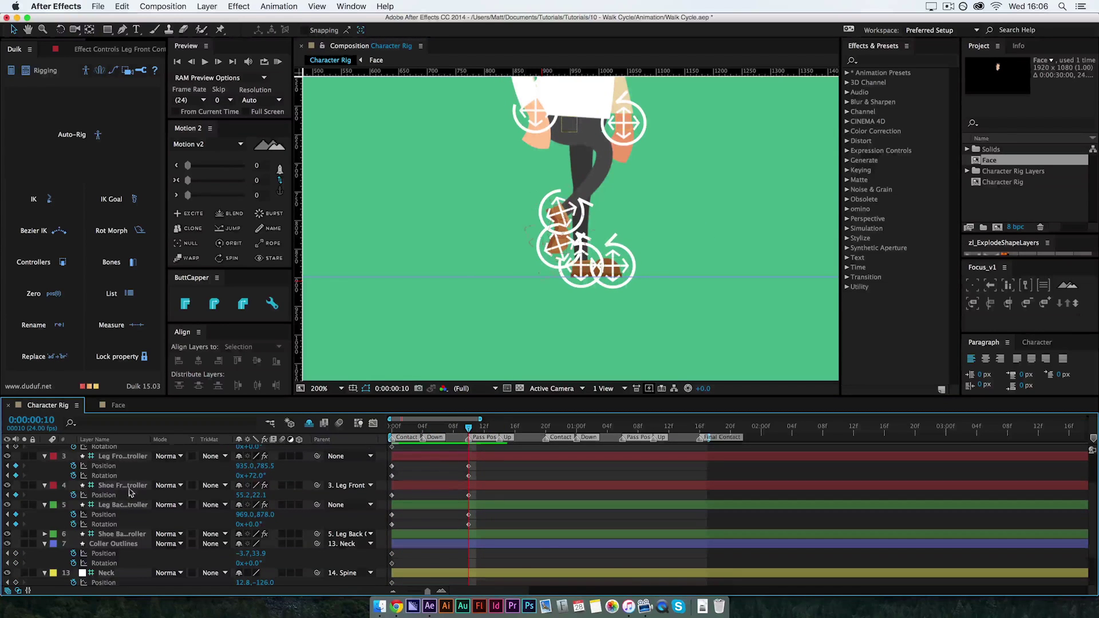
left_click(103, 466)
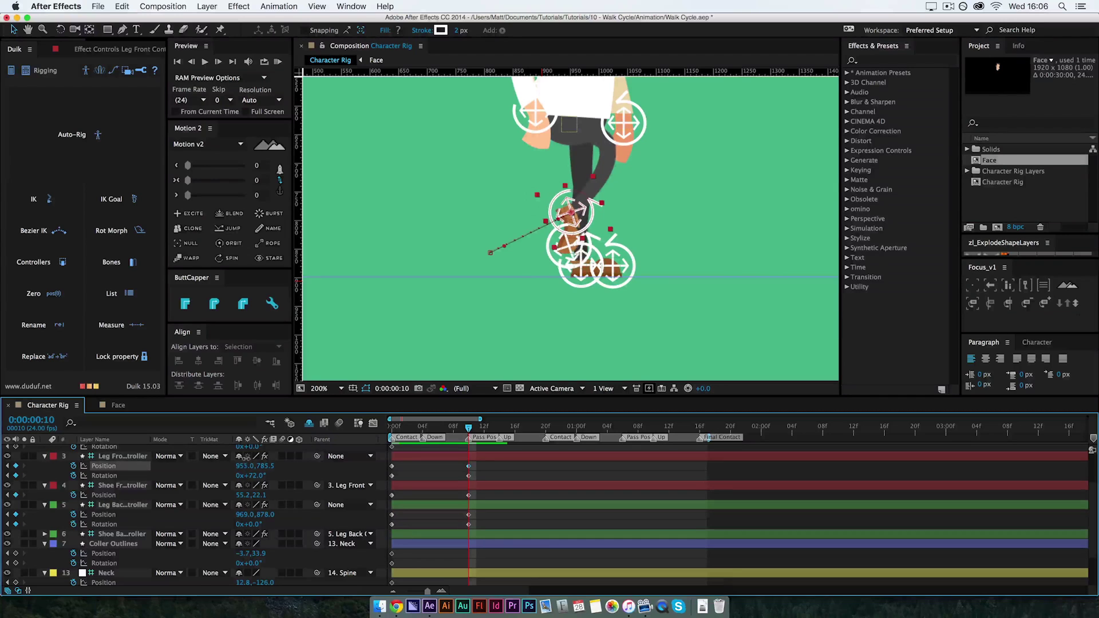
left_click(495, 481)
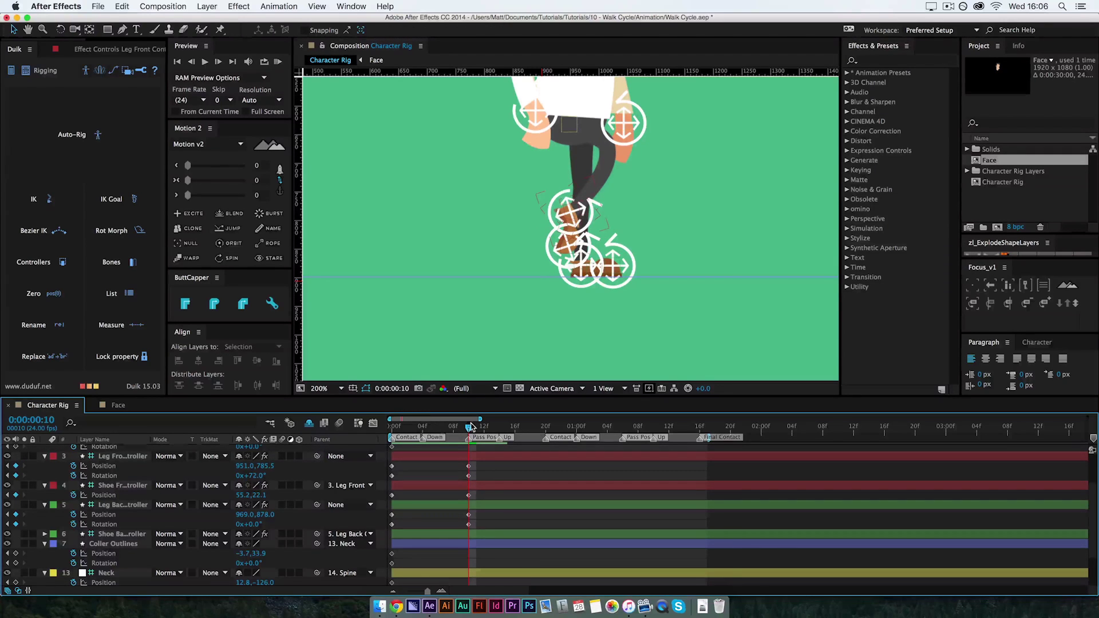
- At frame 20, plant the back leg behind the body by setting its controller to Position 827.0, 853.0 and Rotation 47°
left_click_drag(470, 429, 545, 428)
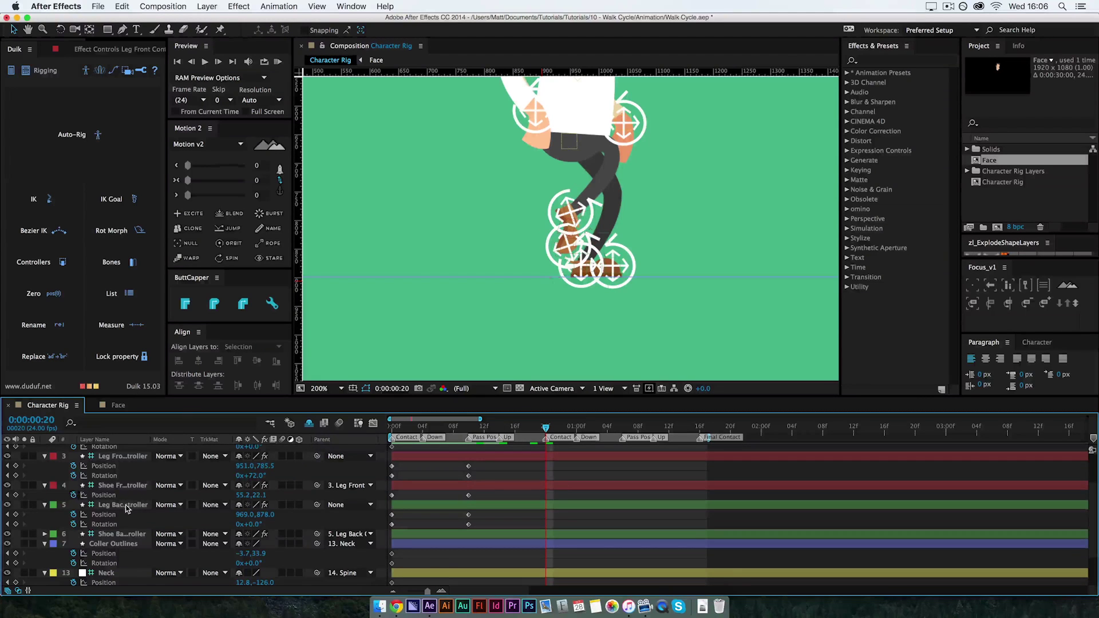
left_click(98, 505)
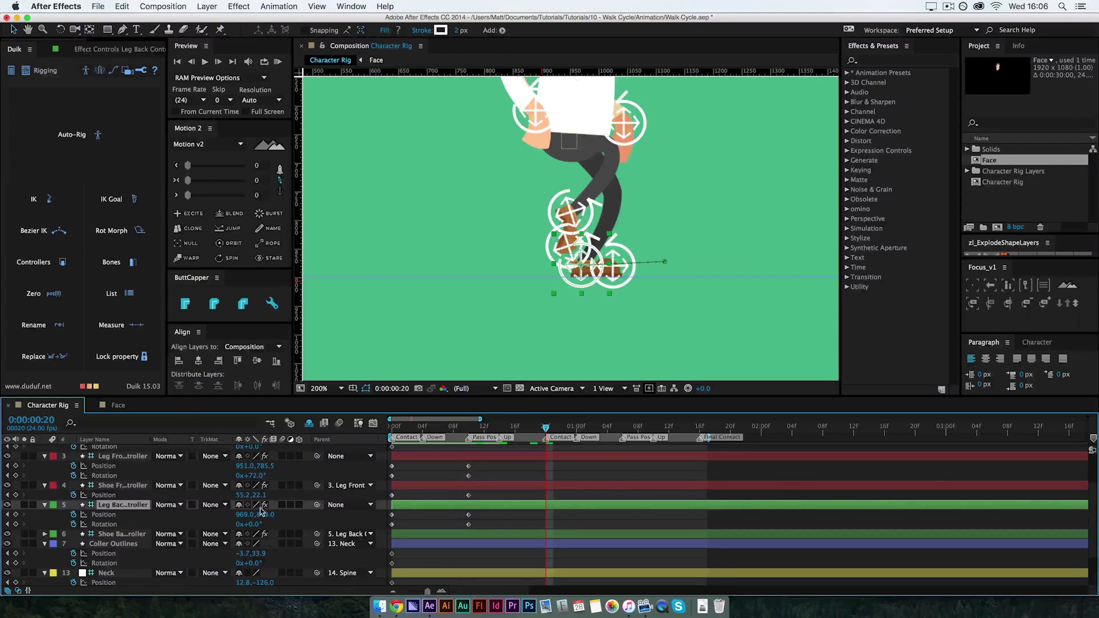
left_click_drag(243, 513, 182, 550)
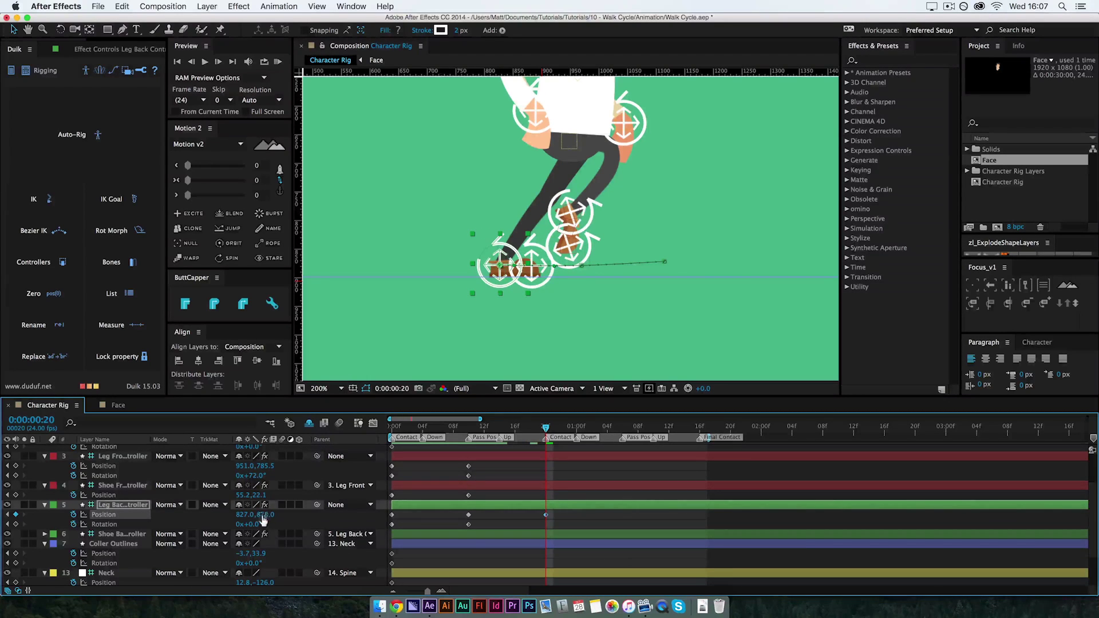
mouse_move(265, 515)
left_mouse_down()
mouse_move(249, 512)
mouse_move(247, 528)
mouse_move(273, 517)
left_mouse_up()
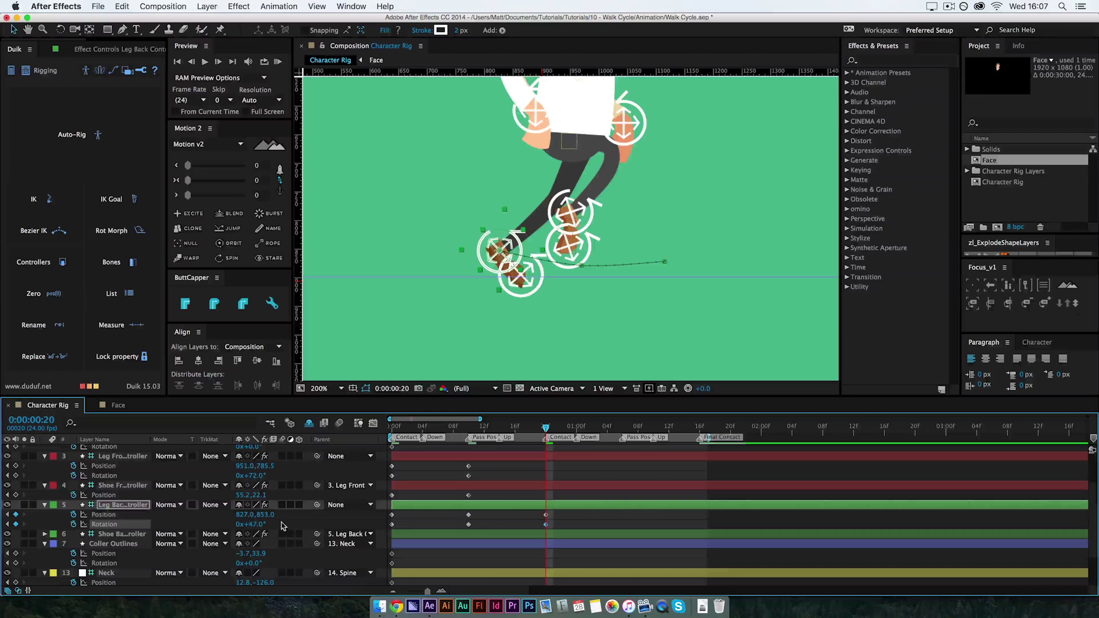
- Keyframe the back shoe controller's Position at frames 10 and 20, bending the toe at frame 20 to Position 34.6, 1.6
key("super+equal")
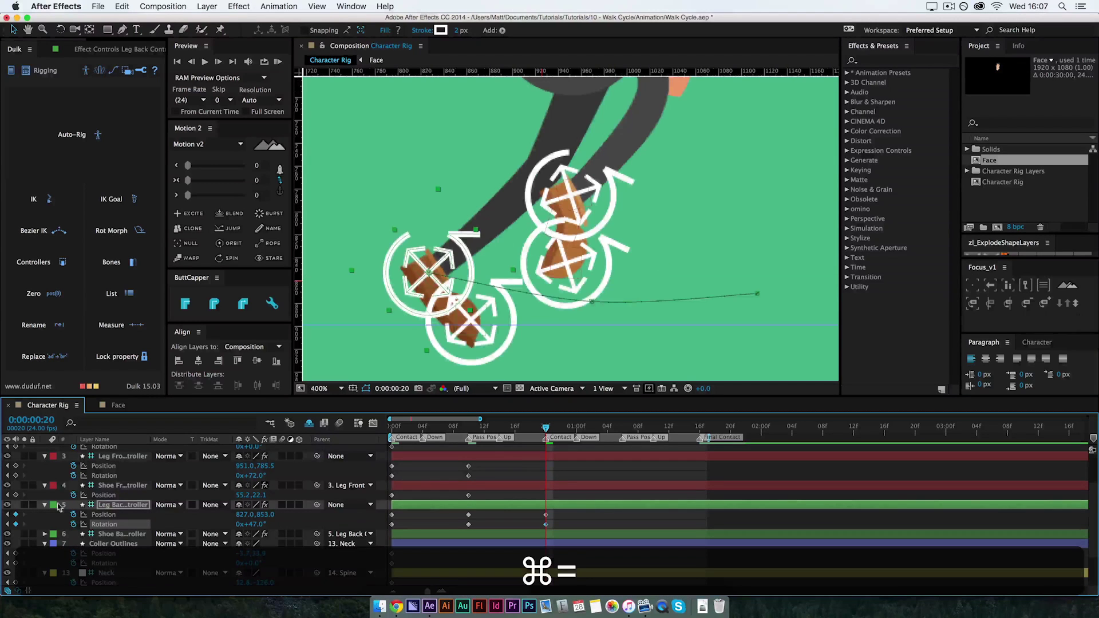
left_click(122, 534)
key("p")
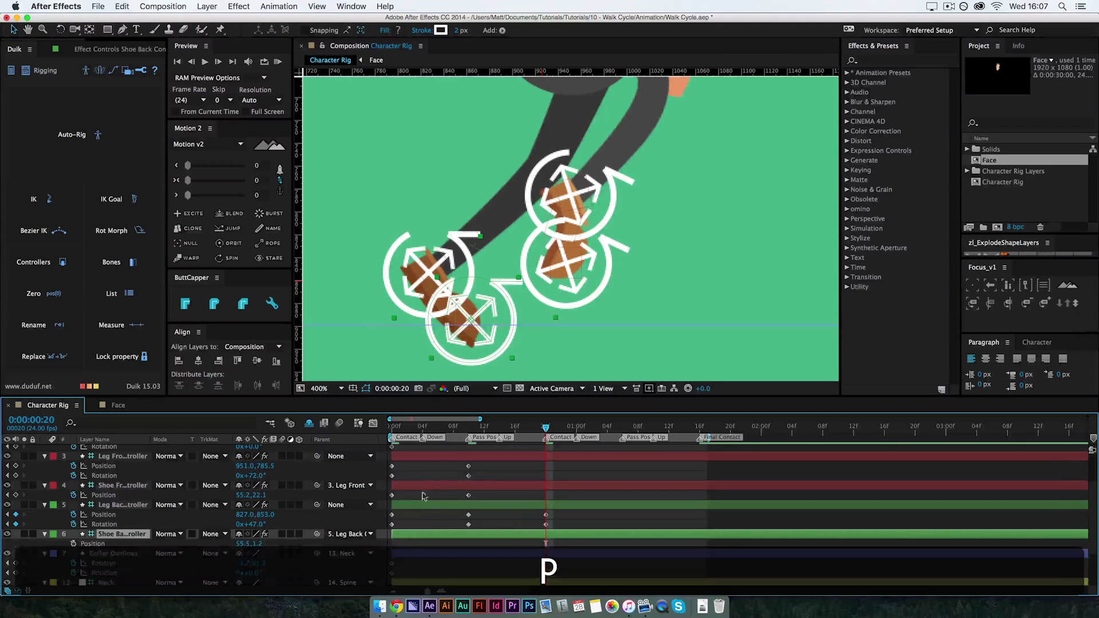
left_click(73, 544)
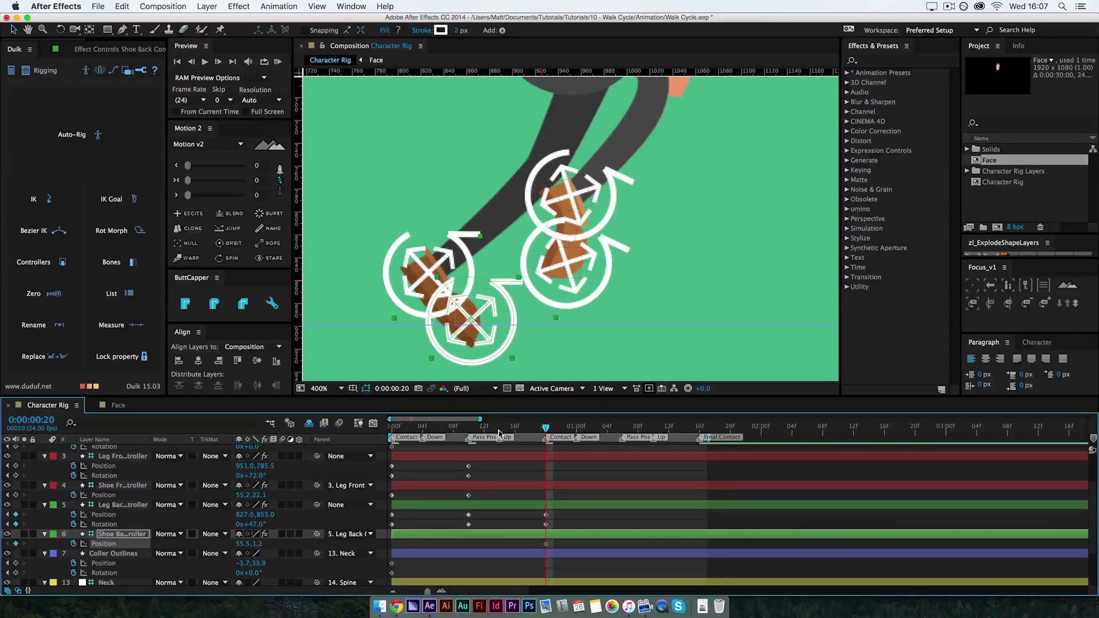
left_click_drag(545, 428, 469, 428)
left_click(24, 543)
left_click_drag(504, 310, 482, 283)
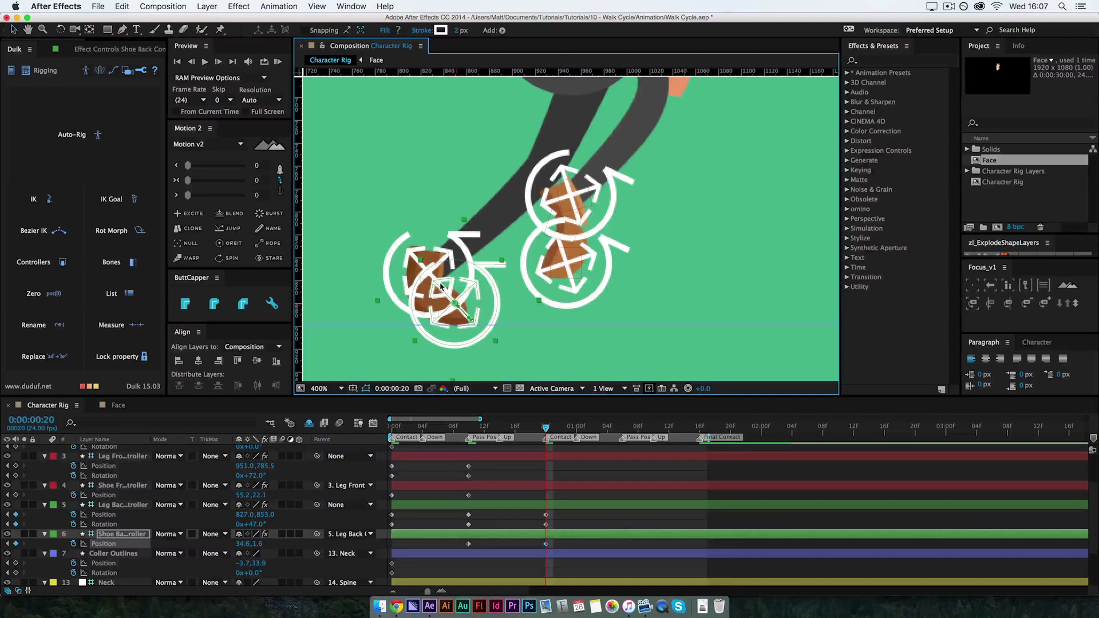
key("super+minus")
key("super+minus")
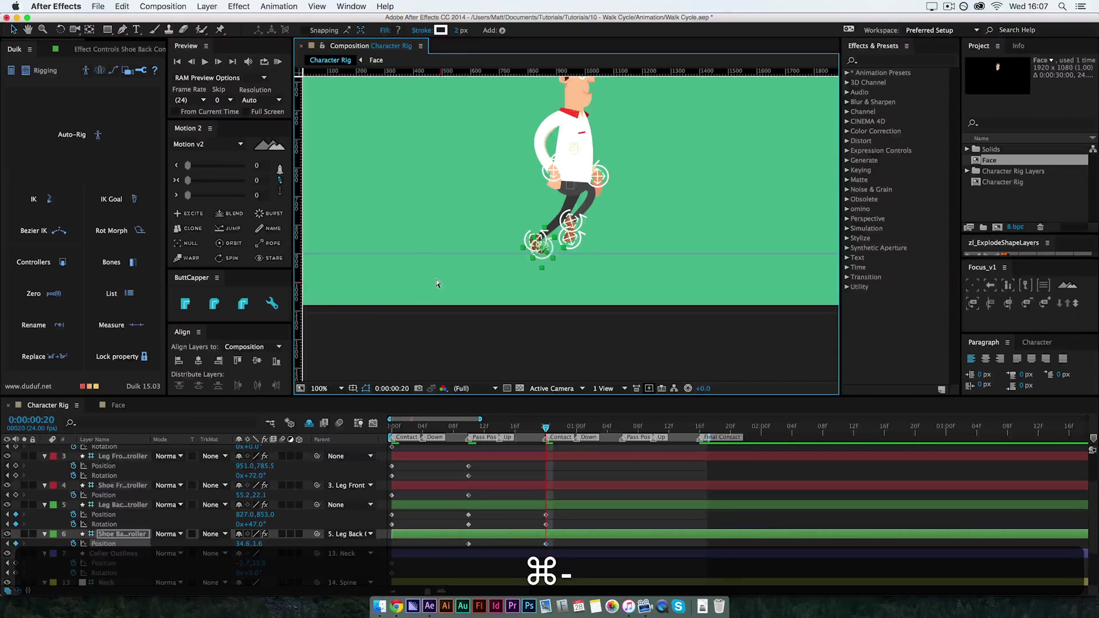
key("super+equal")
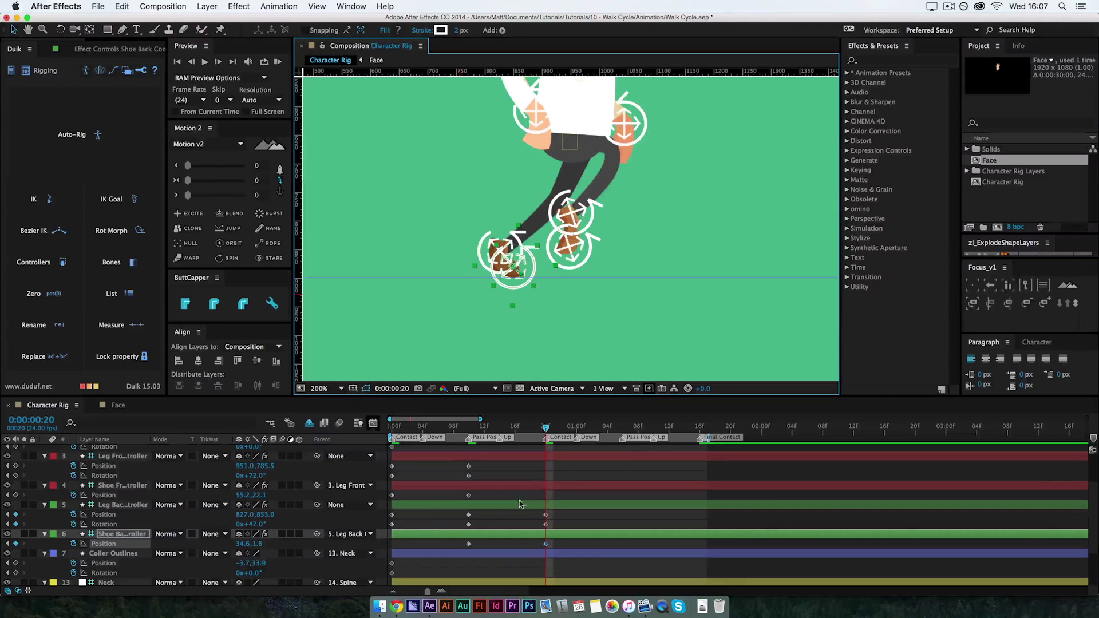
left_click(562, 476)
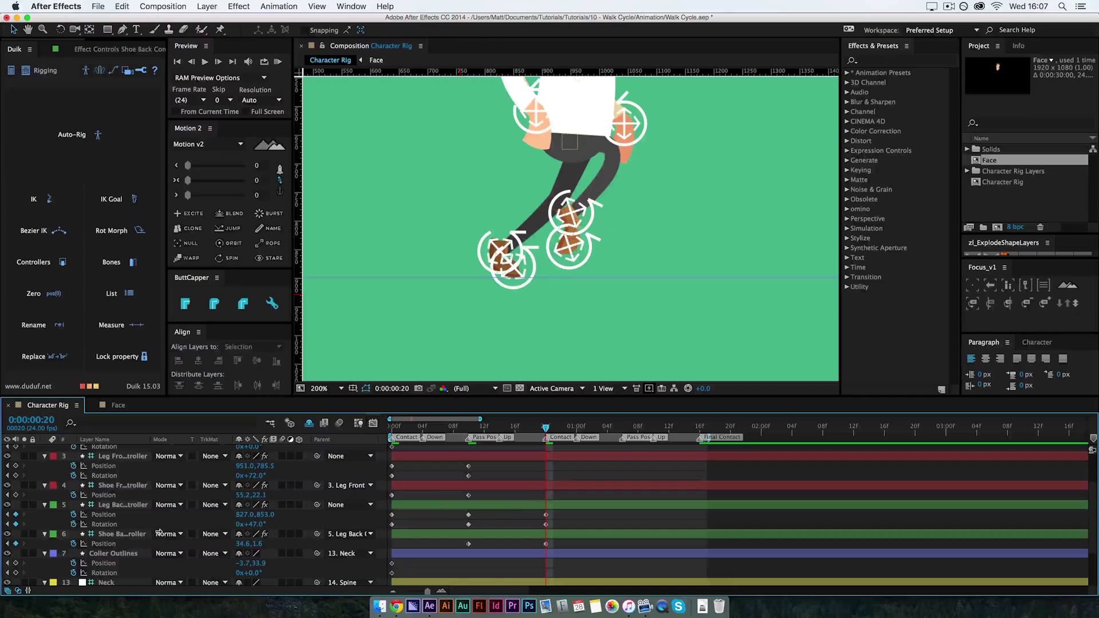
- Swing the front leg forward at frame 20 by setting its controller to Position 1086.0, 838.4 and Rotation -34°
left_click(124, 535)
left_click(121, 505)
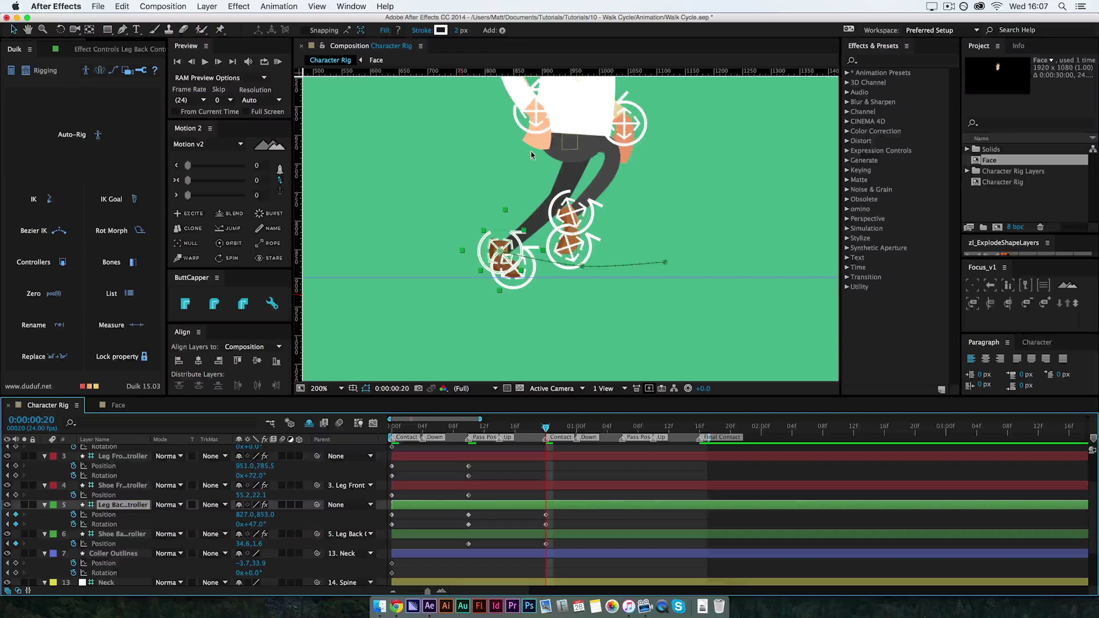
scroll(122, 489, "up", 2)
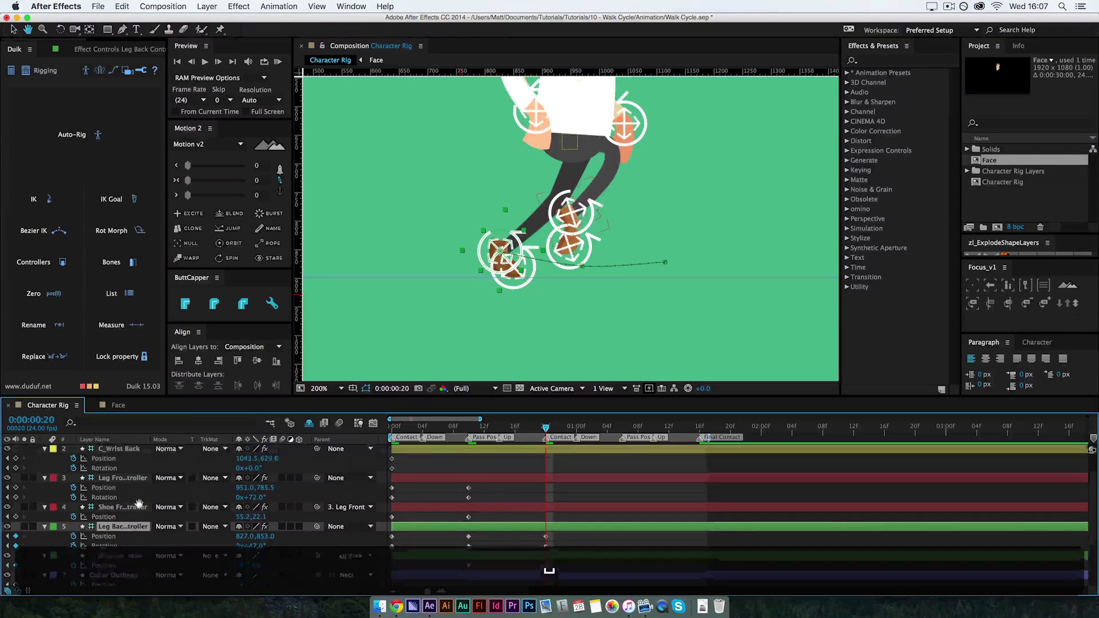
left_click(124, 507)
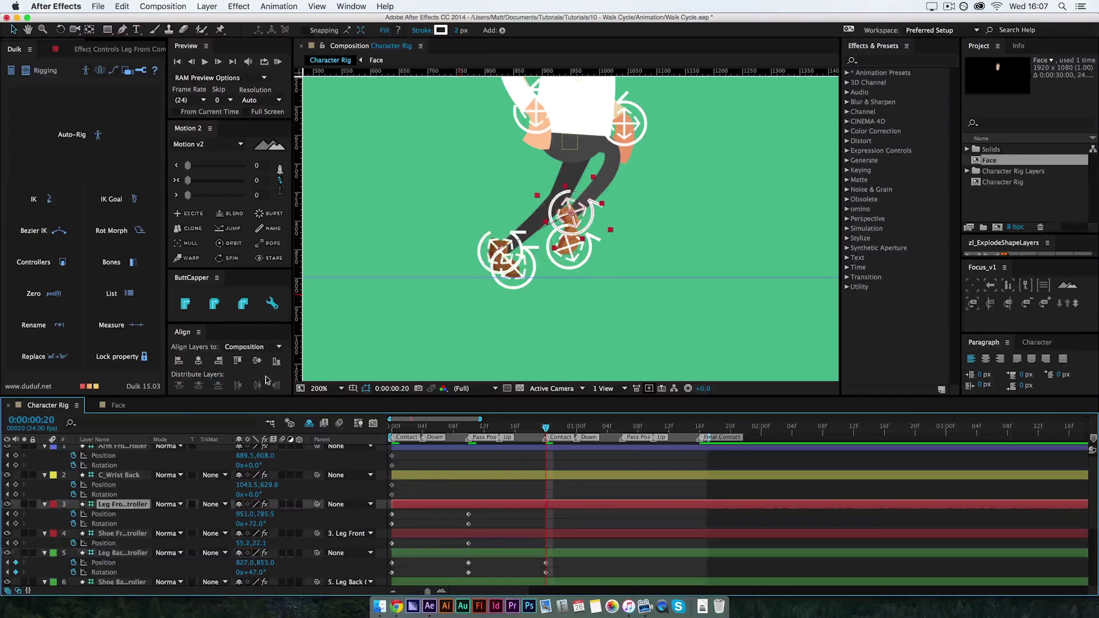
left_click_drag(592, 221, 641, 262)
left_click_drag(261, 523, 195, 520)
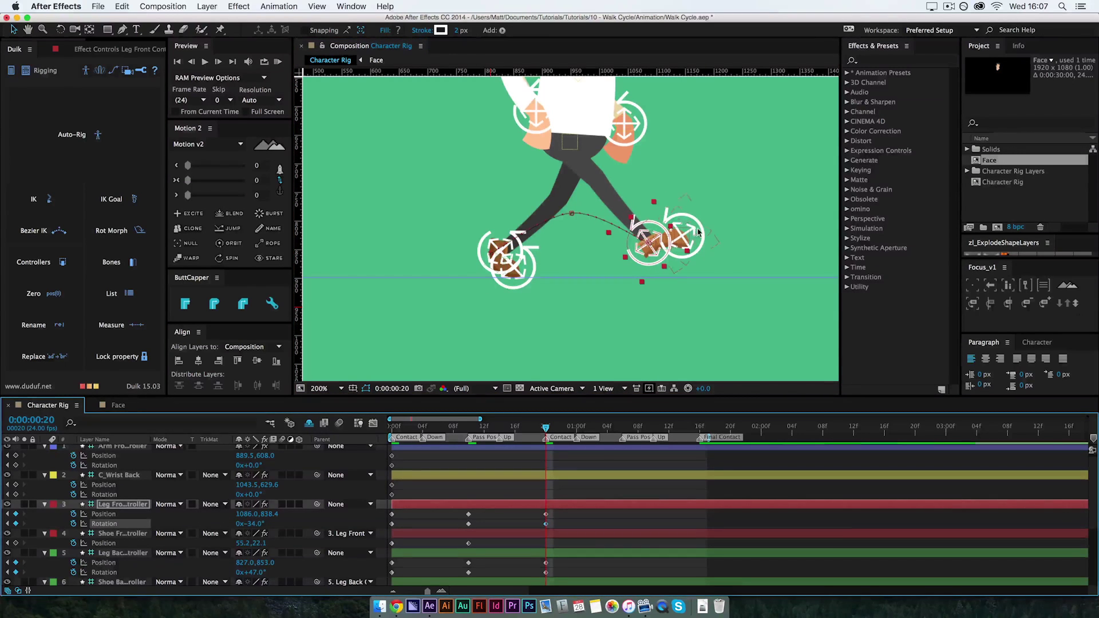
- Move the front shoe controller to Position 55.0, 9.9 and lower the front leg controller to Position 1073.0, 872.4 at frame 20
left_click_drag(697, 232, 690, 222)
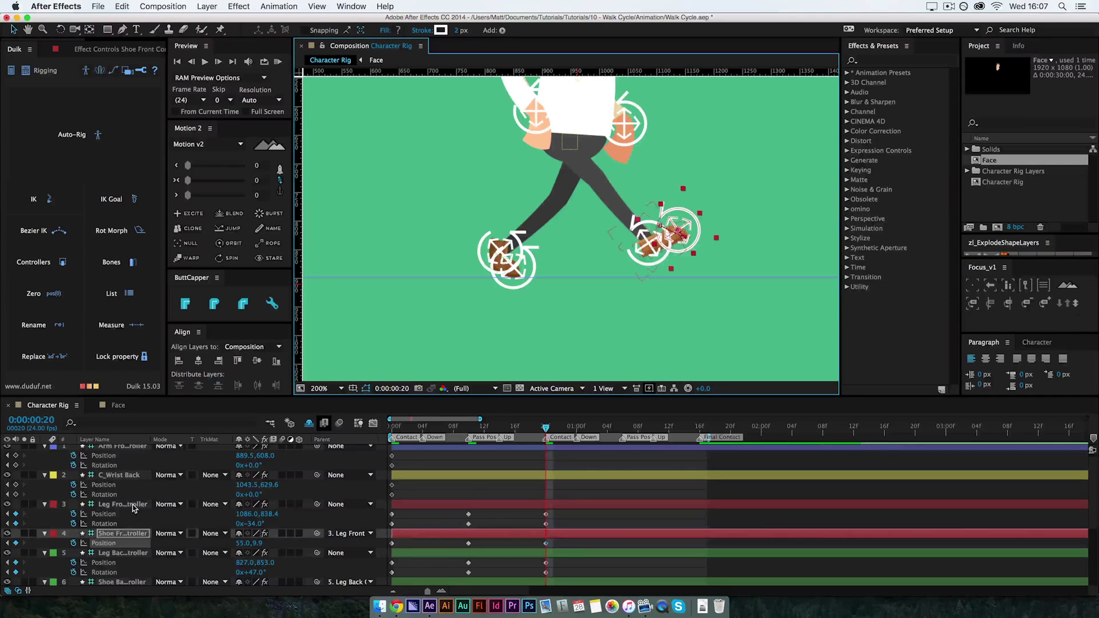
left_click(133, 507)
left_click(252, 514)
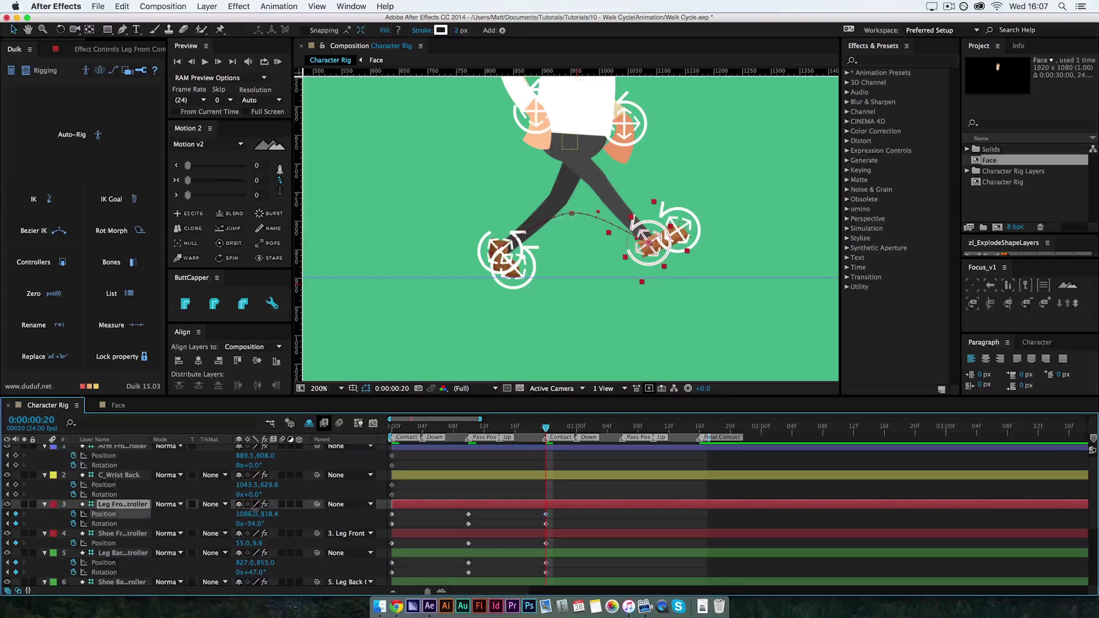
left_click_drag(254, 510, 293, 504)
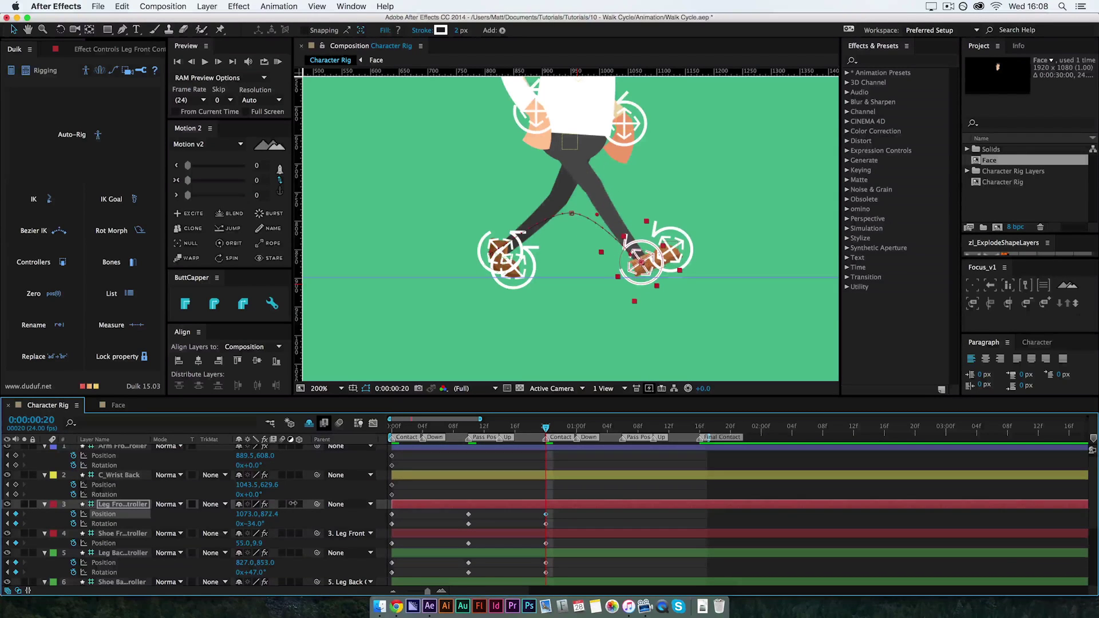
key("super+minus")
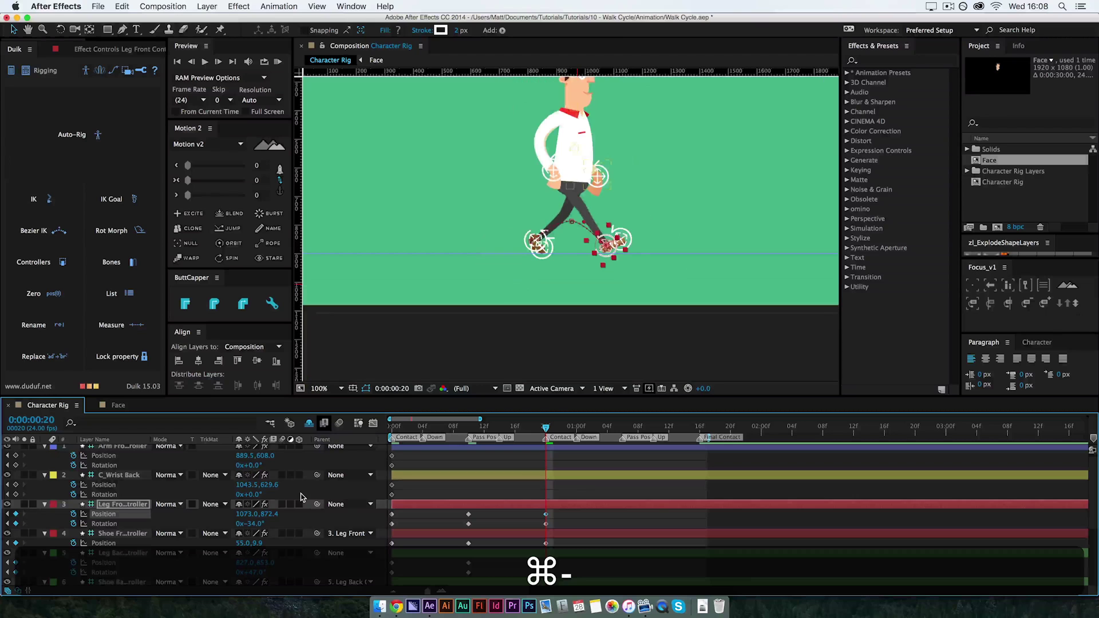
left_click(576, 467)
- At the second passing pose, 0:00:01:06, move the front leg controller to Position 944.0, 872.4 and set its Rotation to 0°
left_click_drag(545, 428, 623, 433)
key("super+equal")
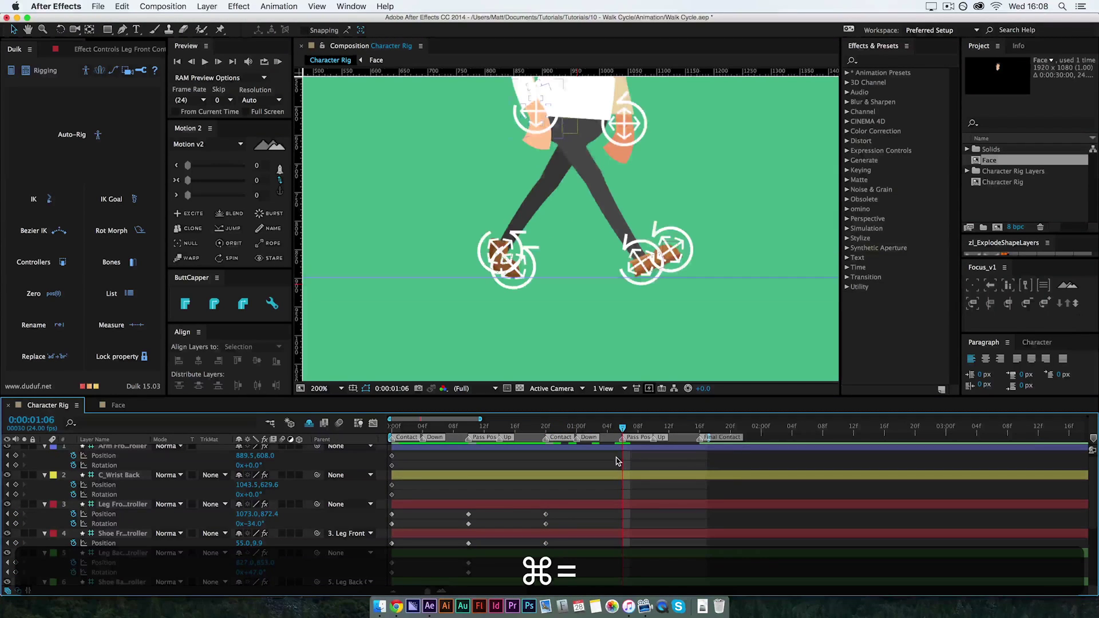
left_click_drag(644, 243, 563, 239)
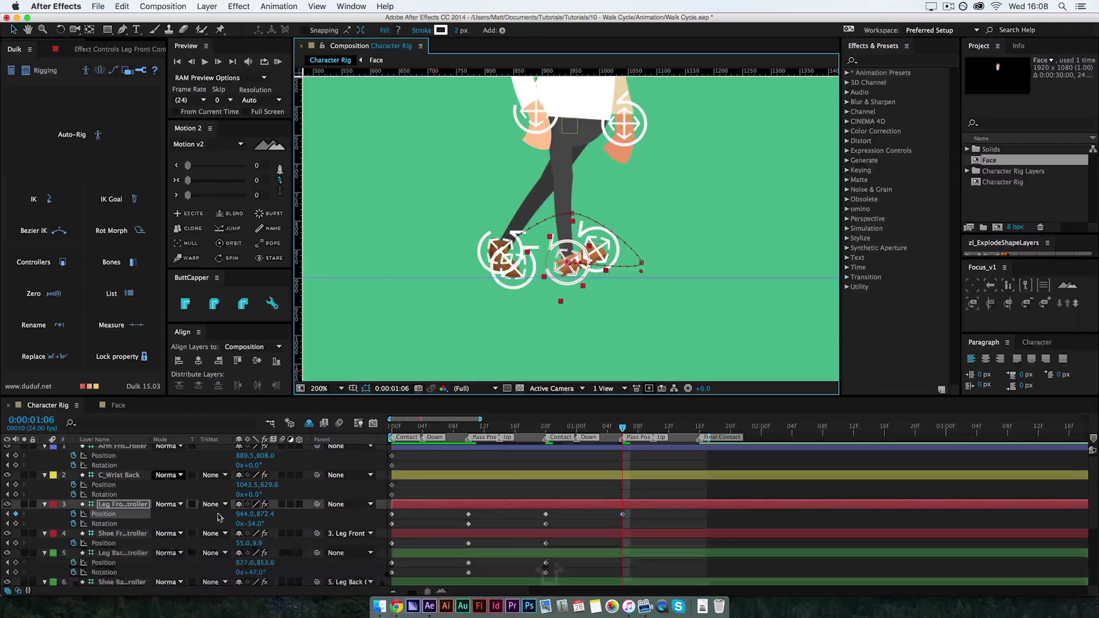
left_click(255, 524)
type("0")
key("Return")
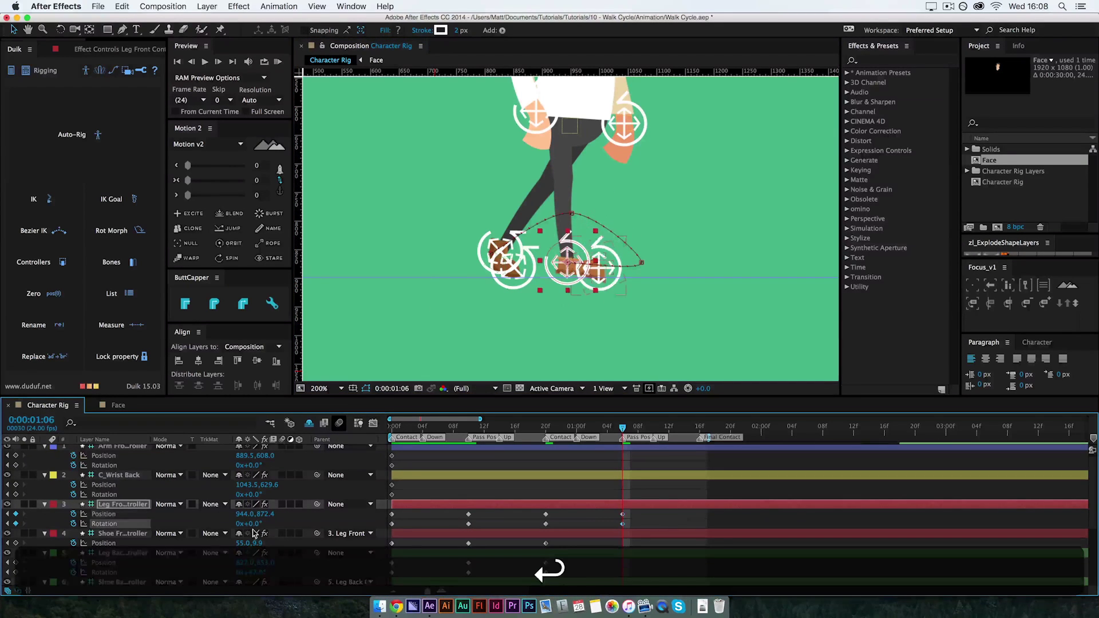
- Move the front shoe controller to Position 52.5, 10.9 and set the front leg controller to Rotation -14° and Position 932.0, 878.4
key("super+equal")
key("super+equal")
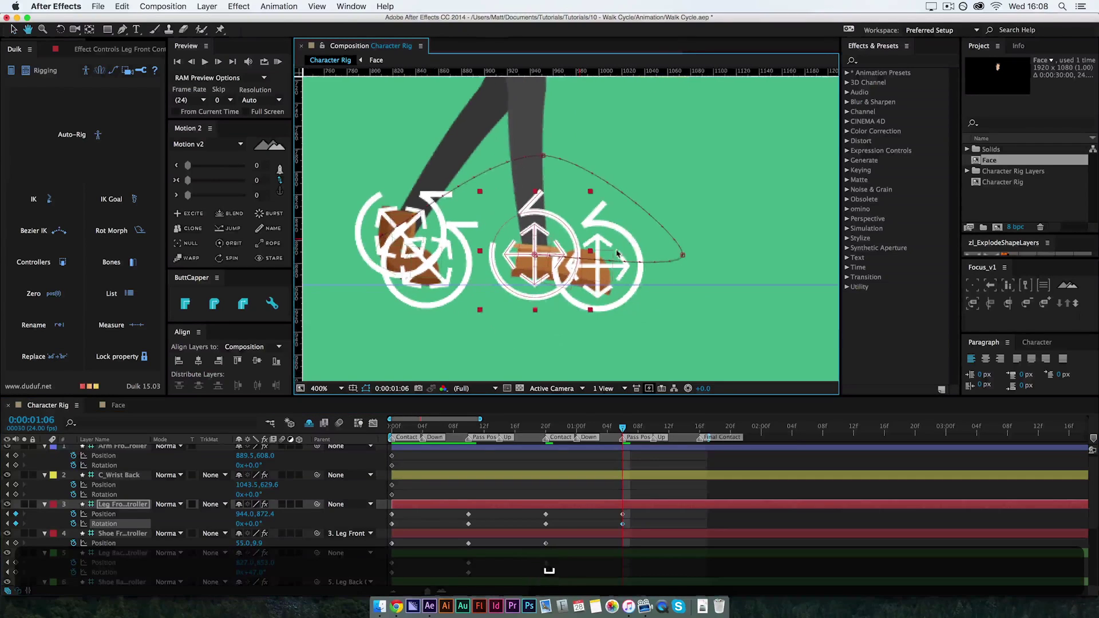
mouse_move(622, 248)
left_mouse_down()
mouse_move(630, 234)
mouse_move(615, 239)
left_mouse_up()
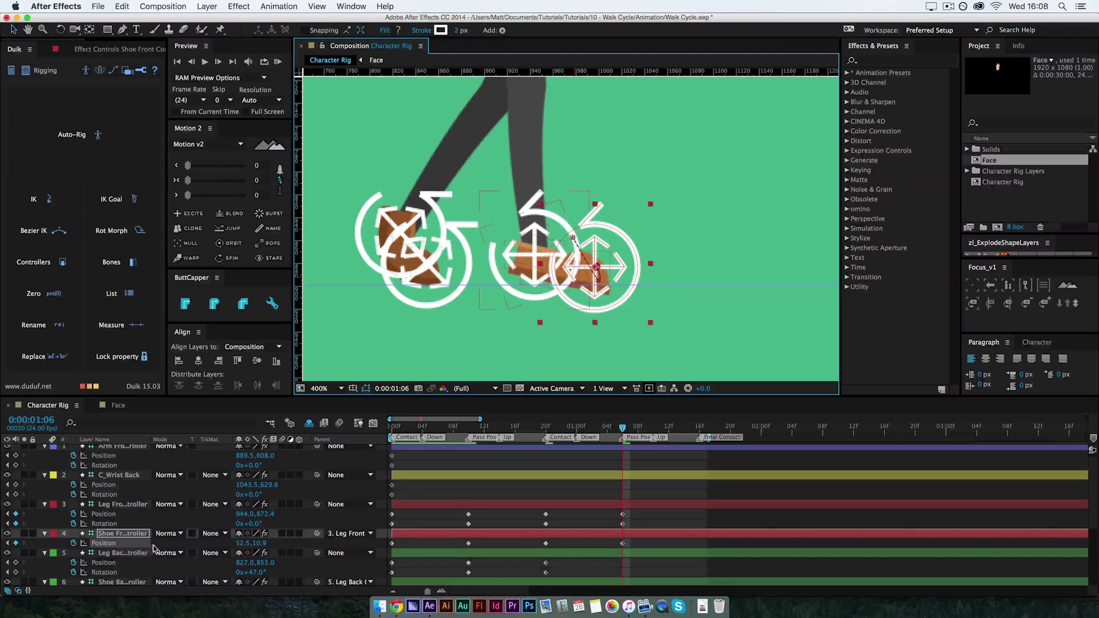
left_click_drag(253, 523, 269, 510)
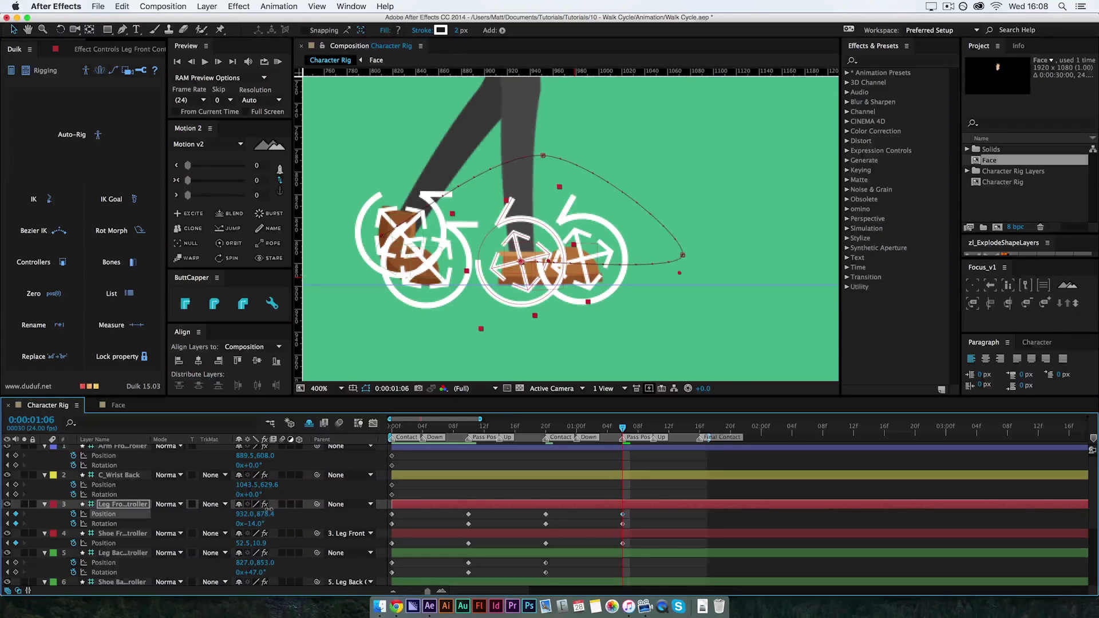
- Flatten the front foot on the ground with the shoe controller at Position 53.8, 12.0 and the leg controller's Rotation at -13°
key("super+equal")
mouse_move(616, 212)
left_mouse_down()
mouse_move(581, 179)
mouse_move(621, 216)
left_mouse_up()
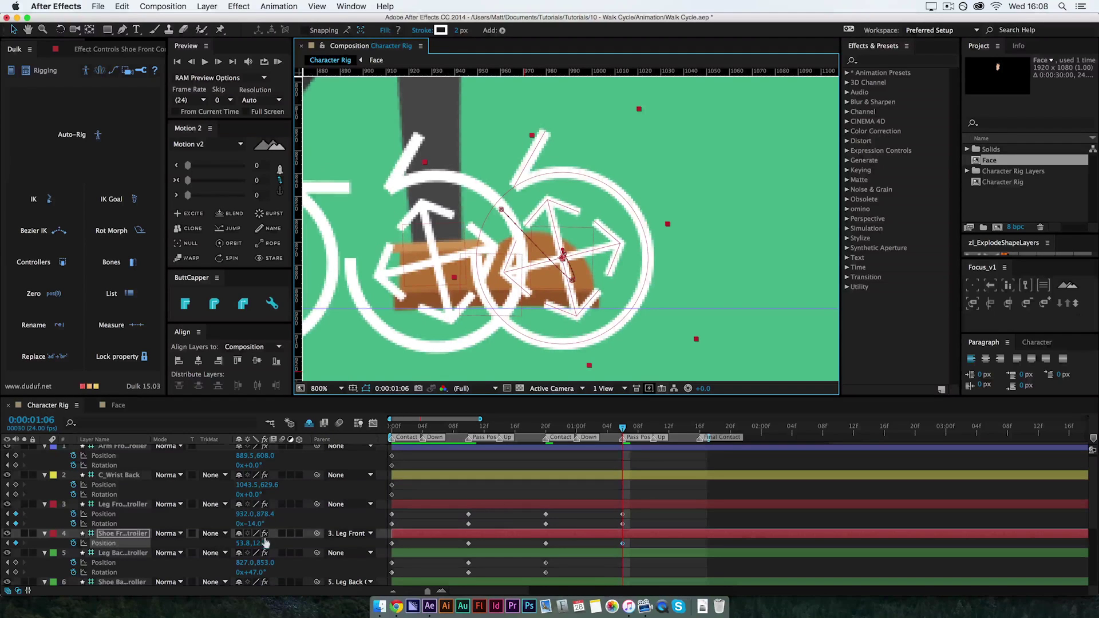
left_click_drag(253, 523, 255, 519)
key("super+minus")
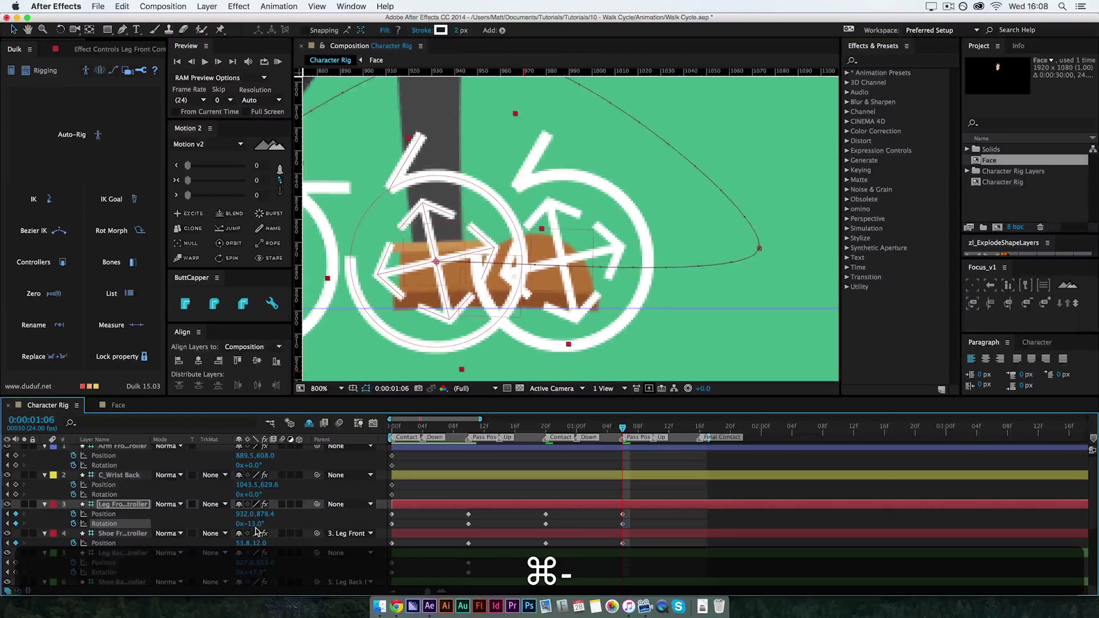
key("super+minus")
key("super+minus")
key("super+equal")
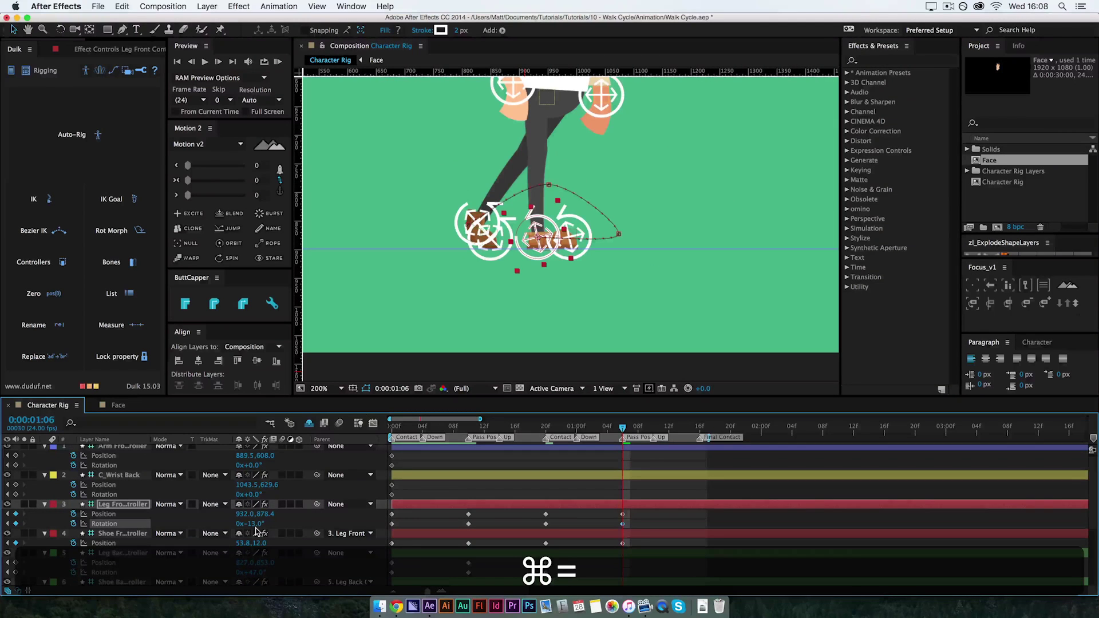
left_click(569, 495)
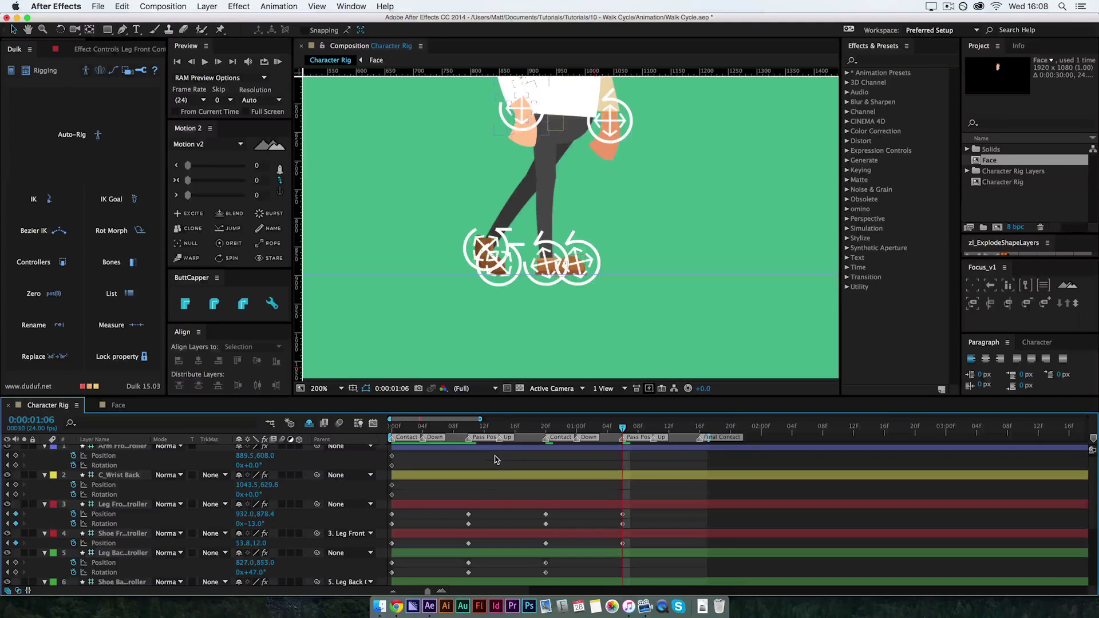
- At the second passing pose, 0:00:01:06, raise the back leg controller to Position 889.0, 761.0 and set its Rotation to 77°
mouse_move(623, 429)
left_mouse_down()
mouse_move(532, 439)
mouse_move(623, 430)
left_mouse_up()
left_click(117, 553)
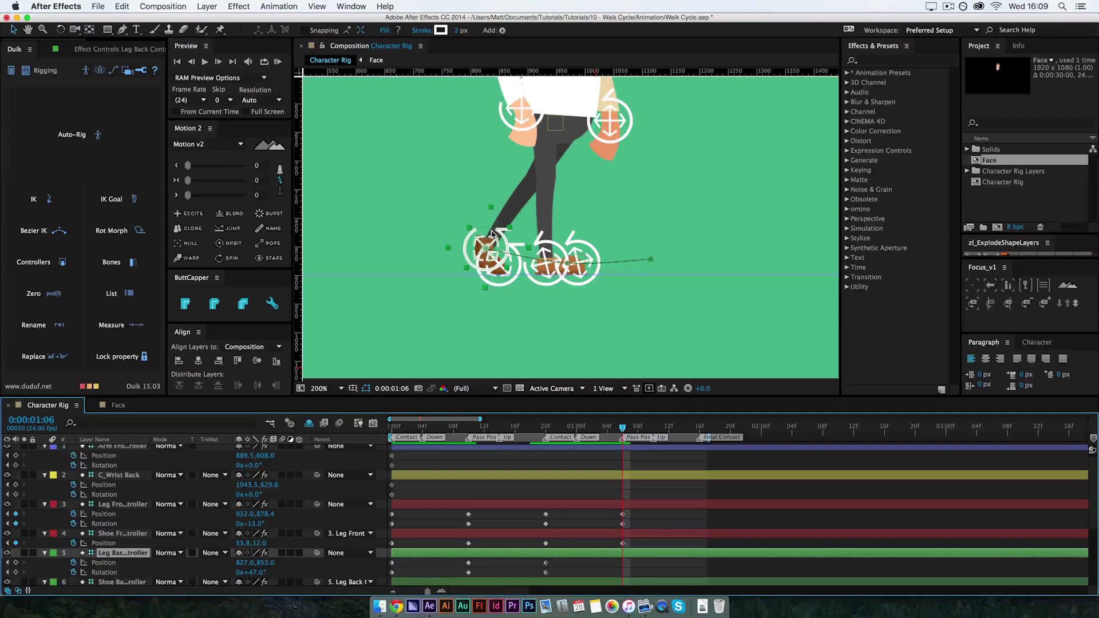
left_click_drag(489, 234, 521, 178)
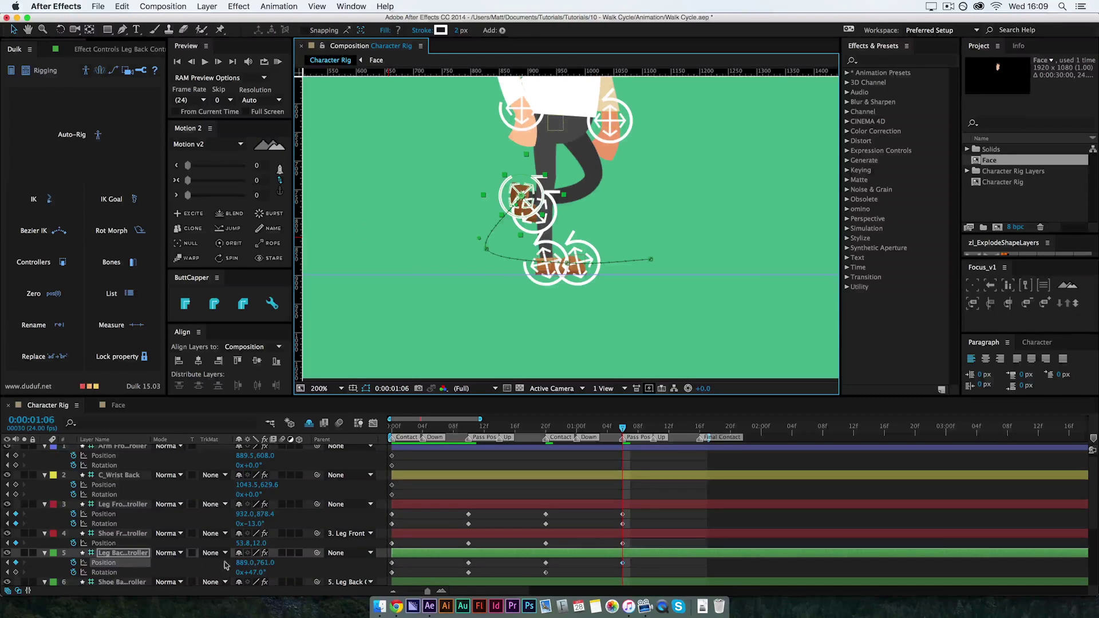
left_click_drag(254, 573, 268, 573)
key("super+Down")
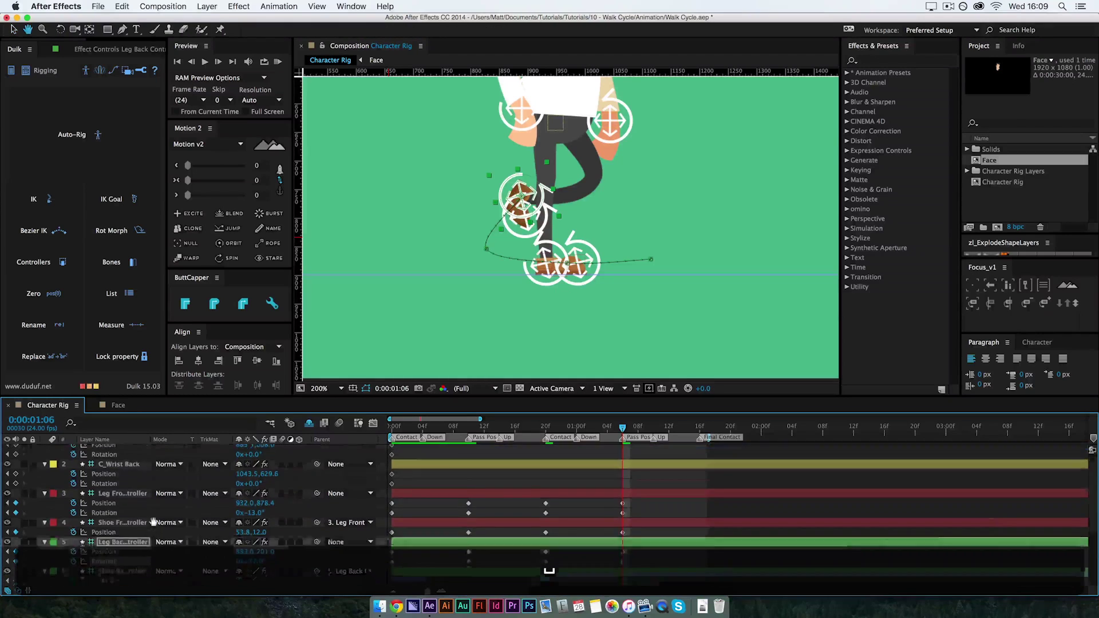
- Move the back shoe controller to Position 50.6, 30.4 at 0:00:01:06 so the lifted foot's toe hangs down
key("super+equal")
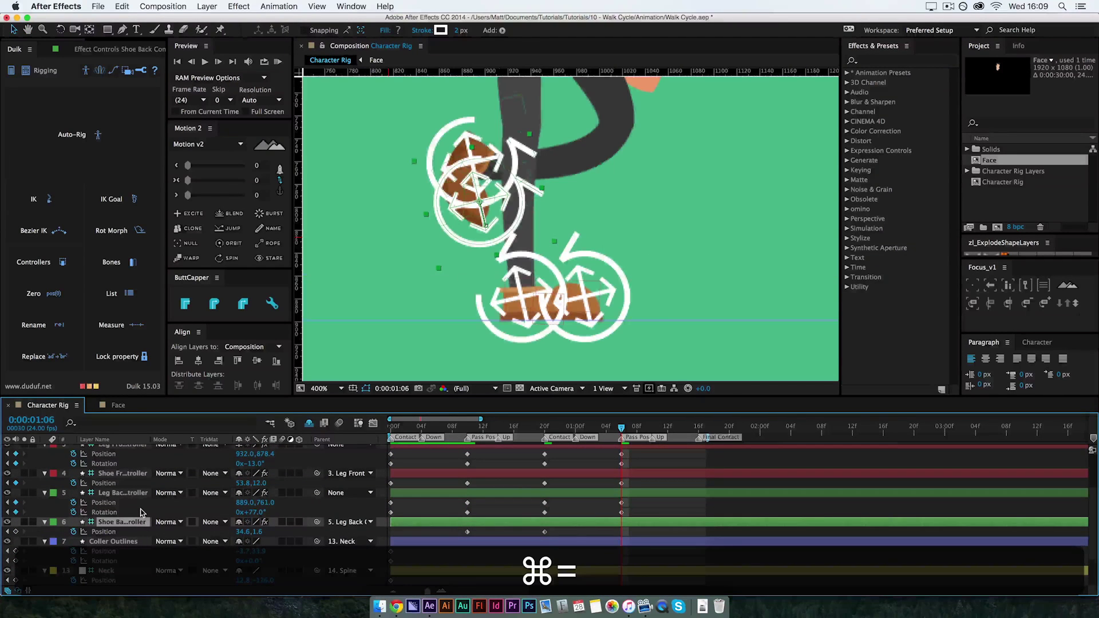
left_click_drag(474, 242, 449, 252)
key("super+minus")
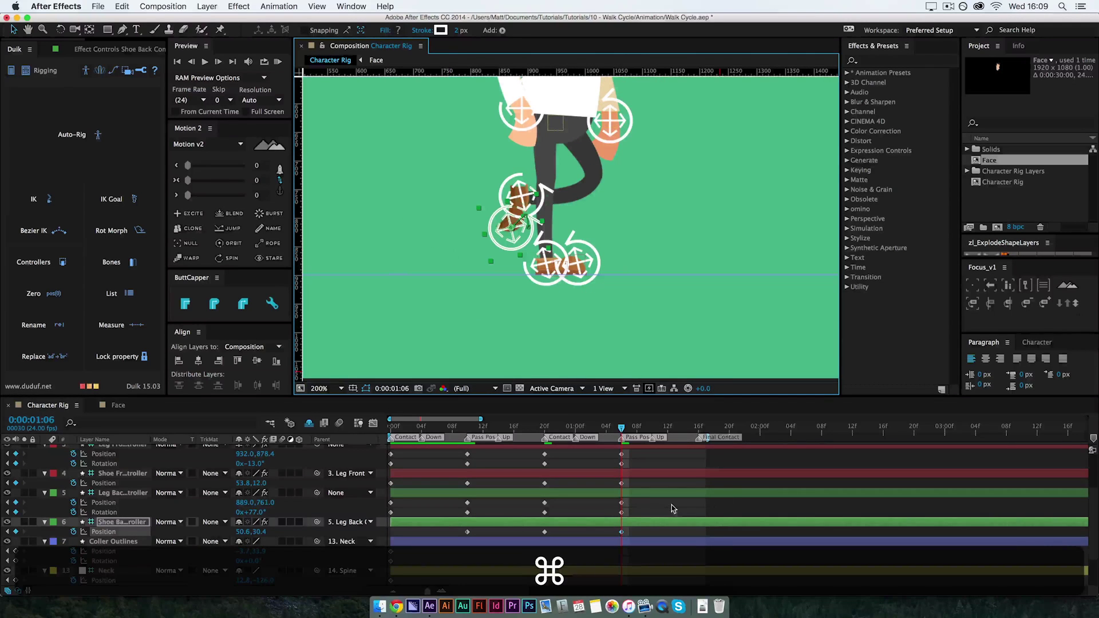
- Add a Position keyframe for the back shoe controller at the first contact pose, 0:00:00:00
left_click(620, 442)
left_click_drag(615, 431, 698, 444)
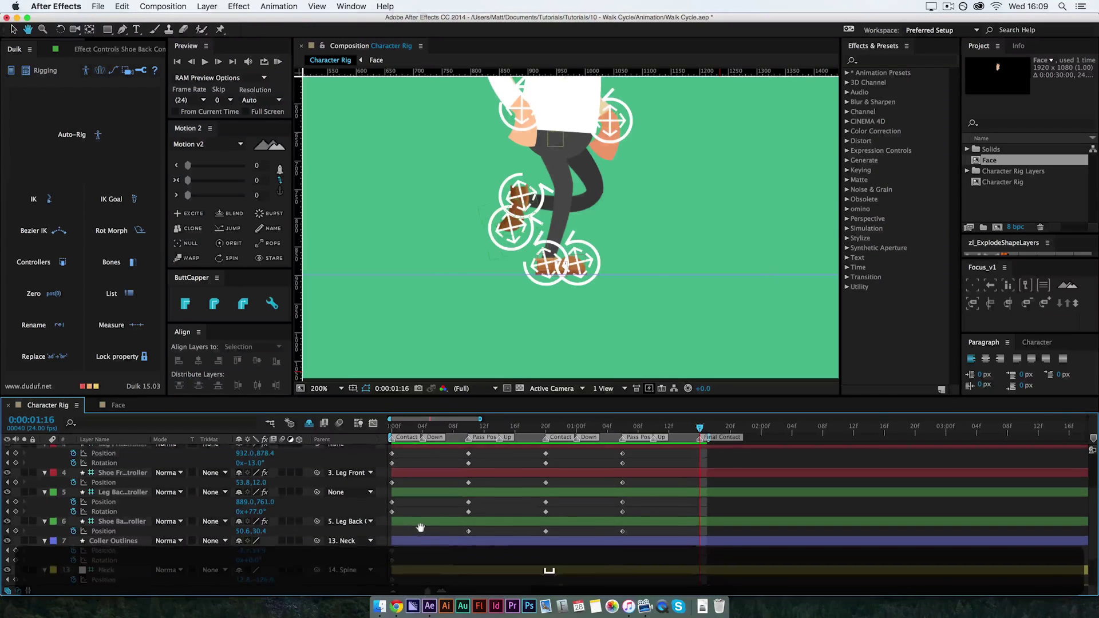
key("Home")
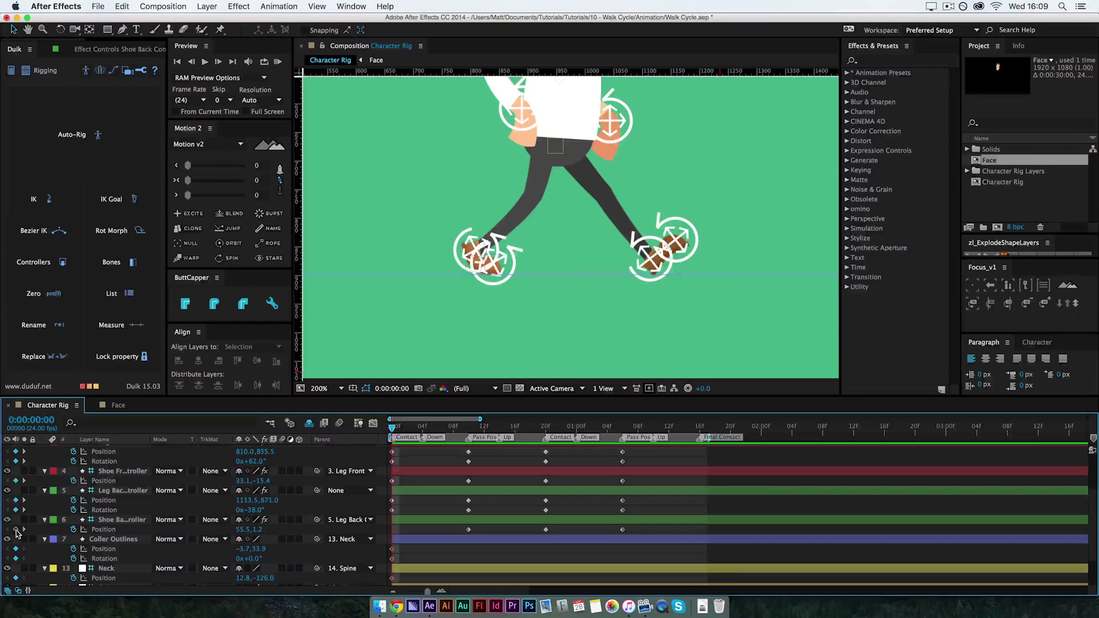
left_click(16, 530)
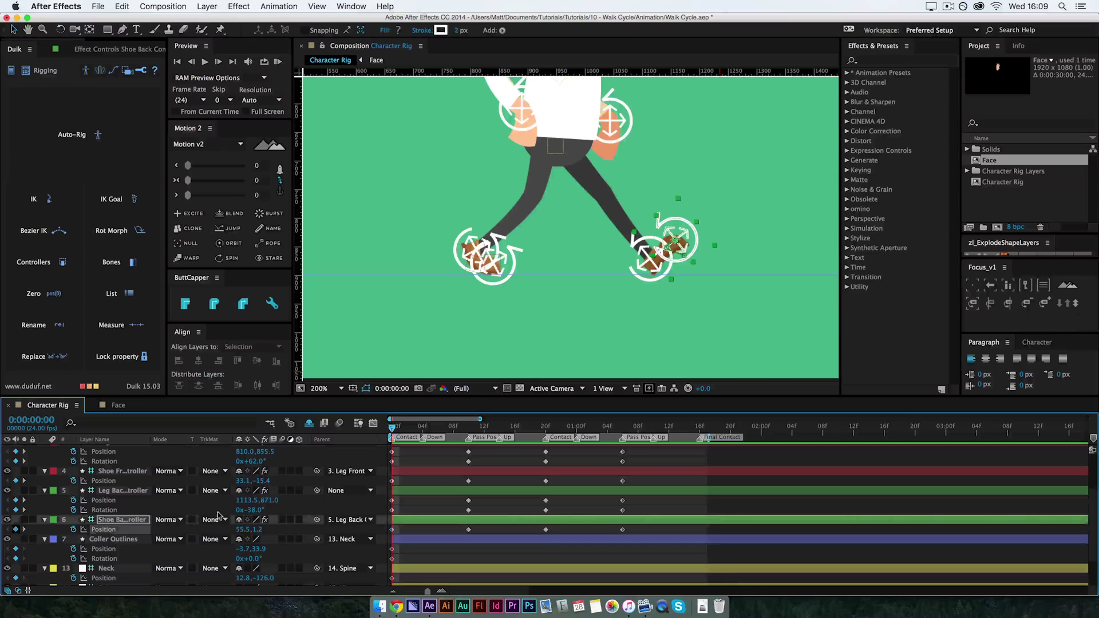
- Copy the front and back leg and shoe controller keyframes from 0:00:00:00 to the final contact marker at 0:00:01:16
scroll(422, 492, "up", 5)
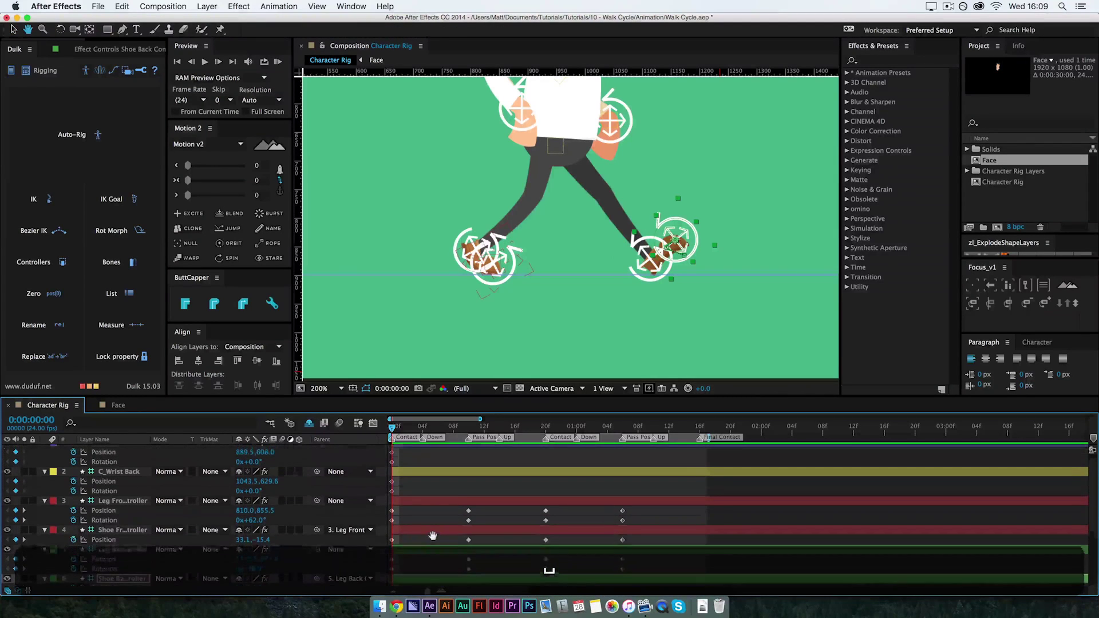
scroll(430, 521, "down", 5)
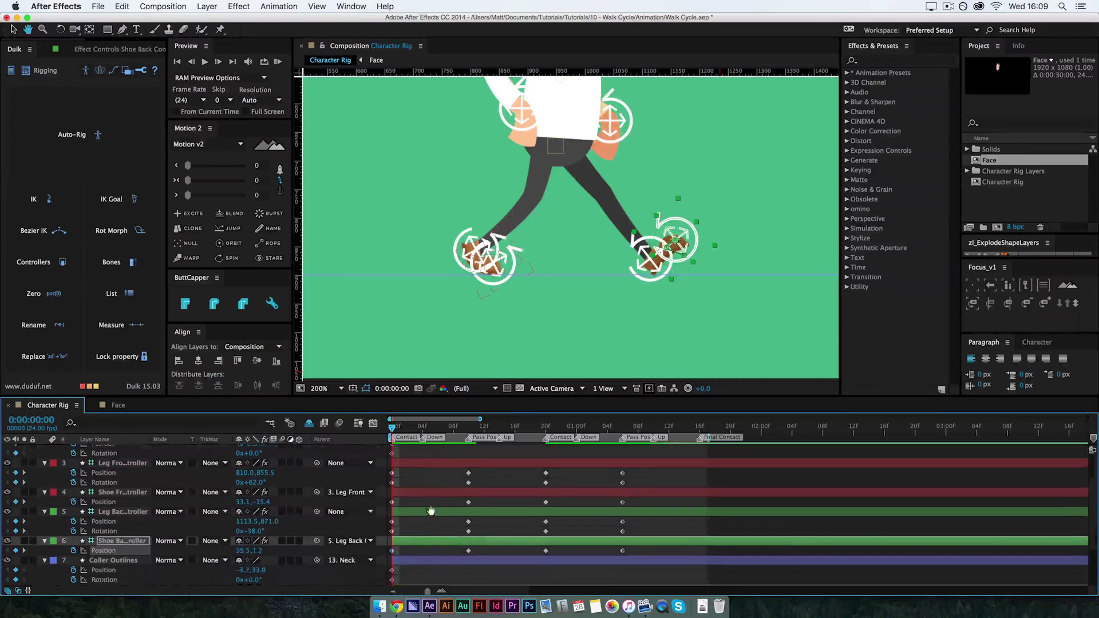
key("v")
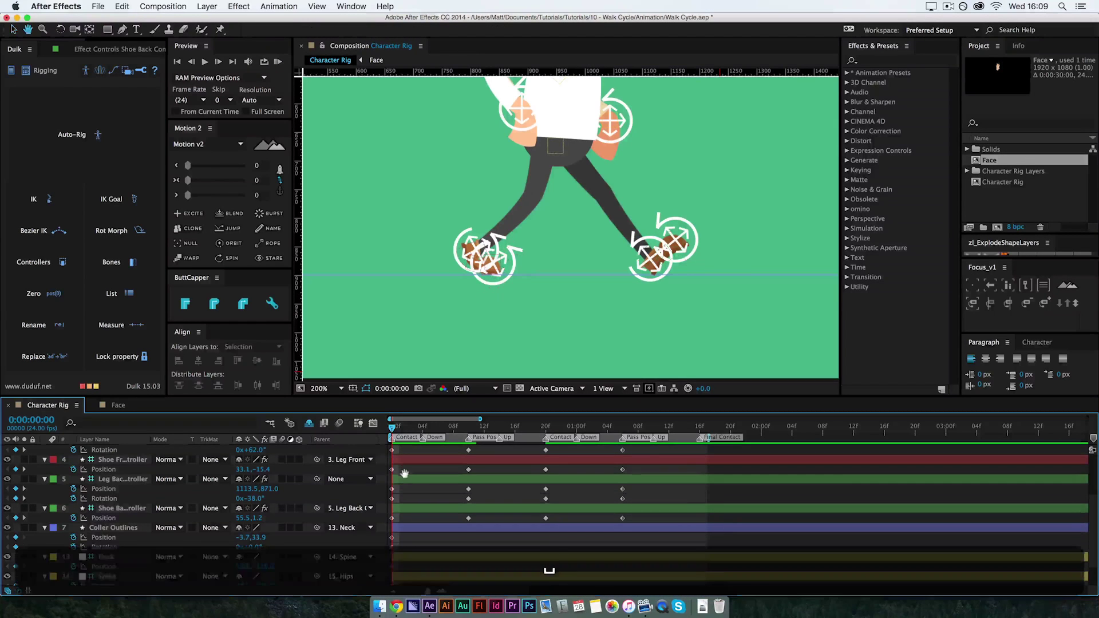
scroll(407, 478, "up", 3)
left_click_drag(403, 462, 388, 547)
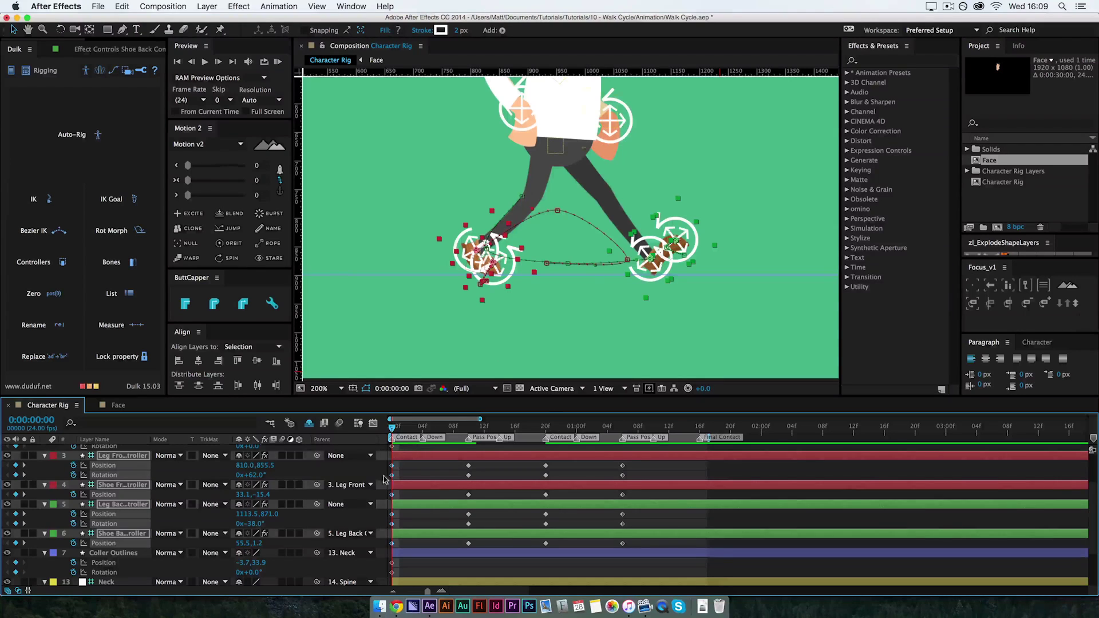
left_click(700, 428)
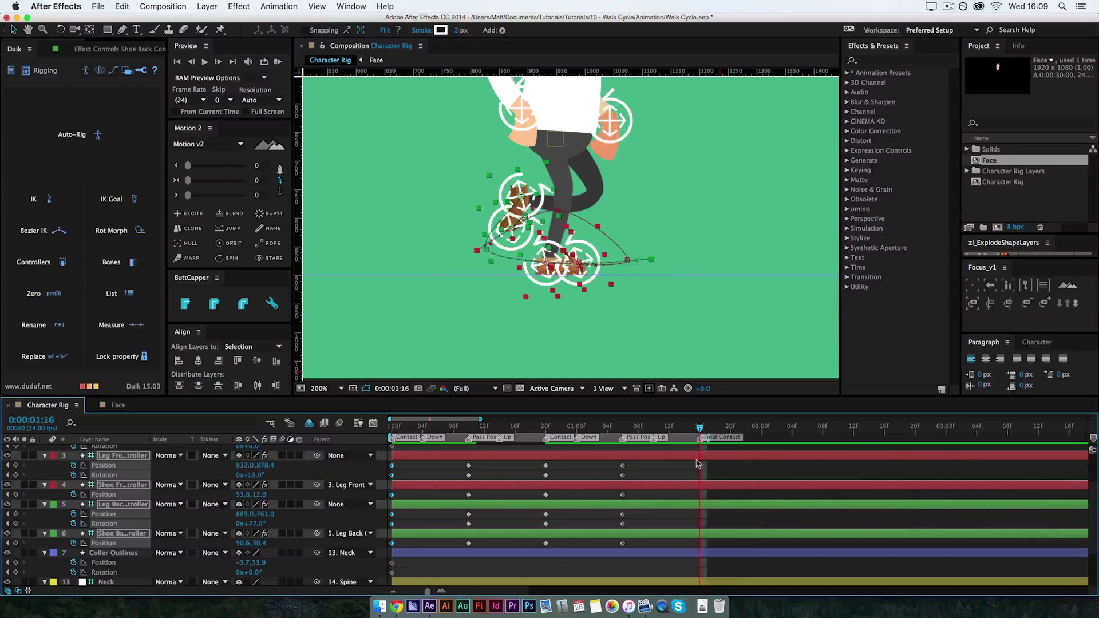
left_click(193, 227)
left_click(733, 456)
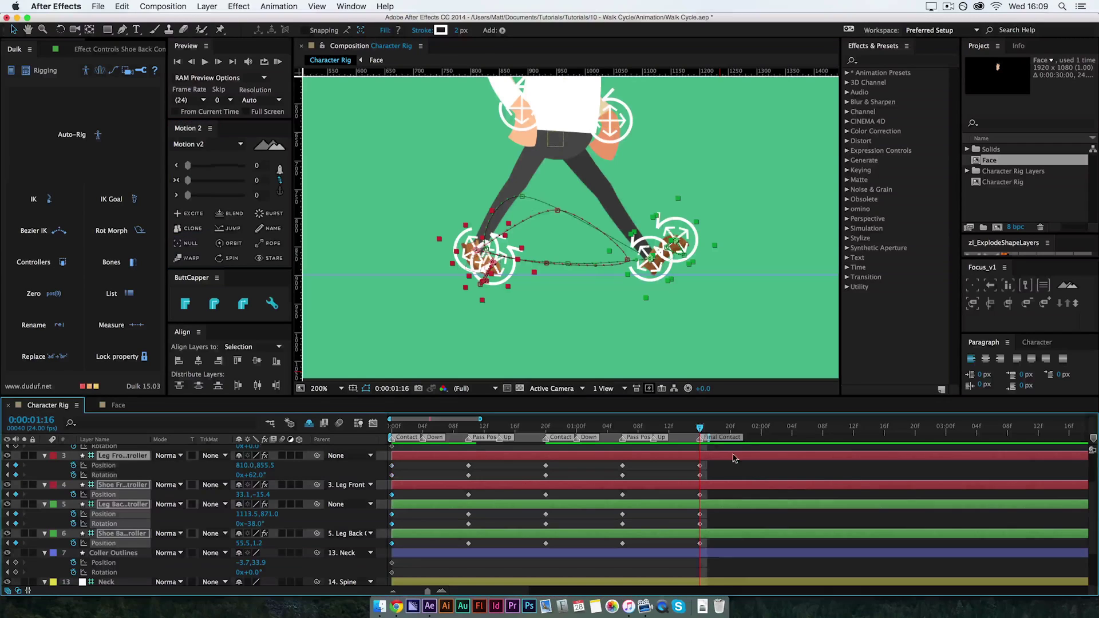
- At the first passing pose, 0:00:00:10, move the front leg controller to Position 914.0, 791.5 and scrub through the remaining poses
left_click_drag(700, 429, 474, 472)
left_click_drag(479, 426, 470, 560)
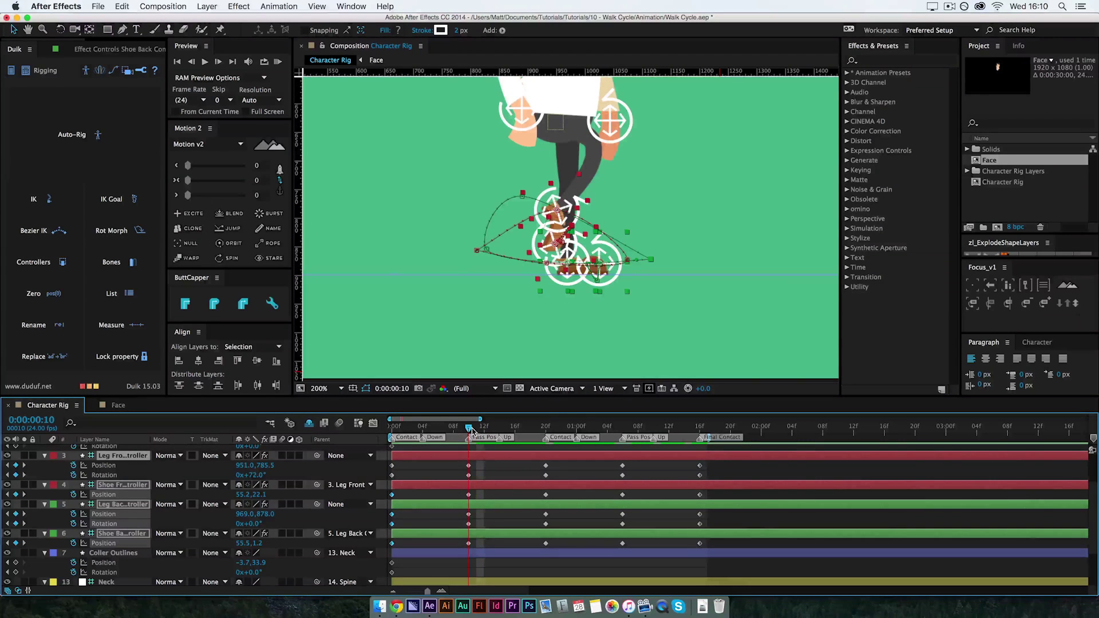
left_click(485, 495)
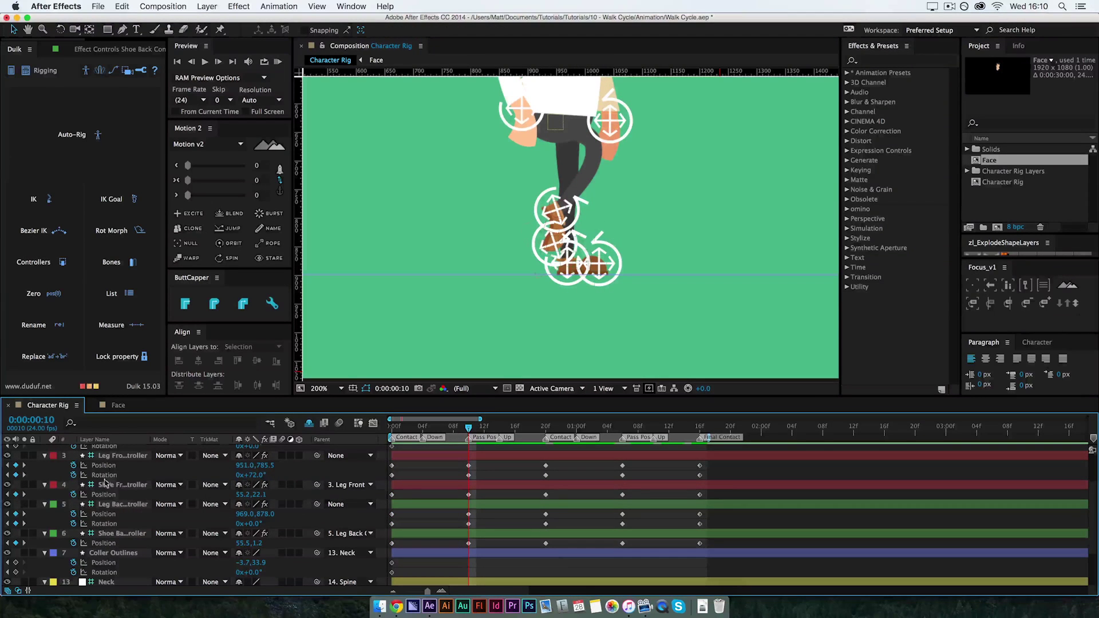
left_click(121, 456)
left_click_drag(239, 470, 264, 460)
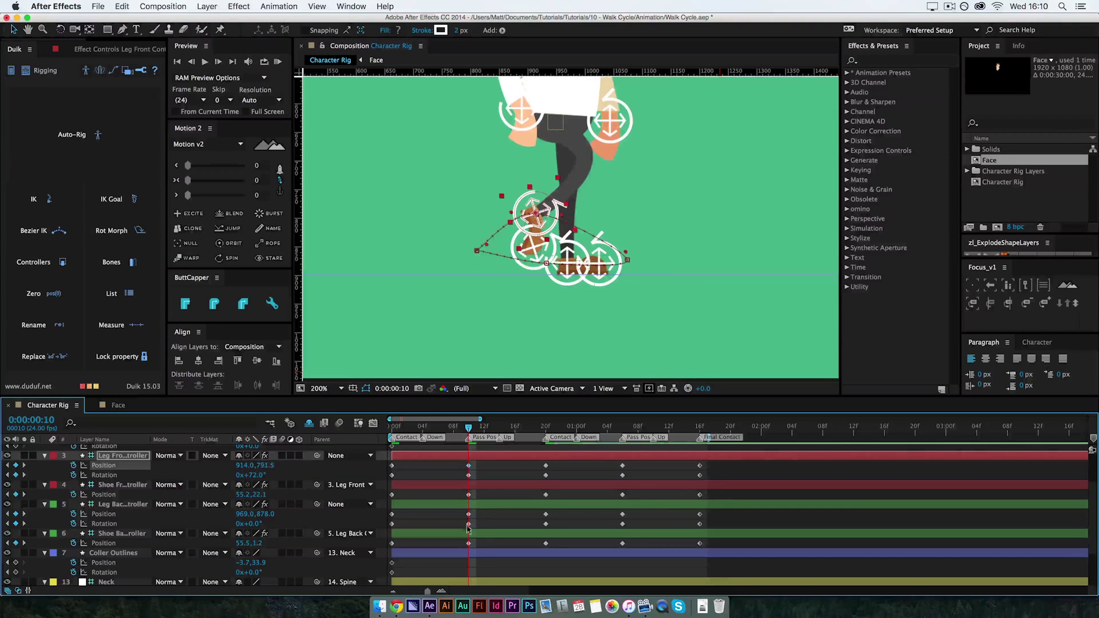
left_click(468, 530)
left_click_drag(468, 427, 630, 427)
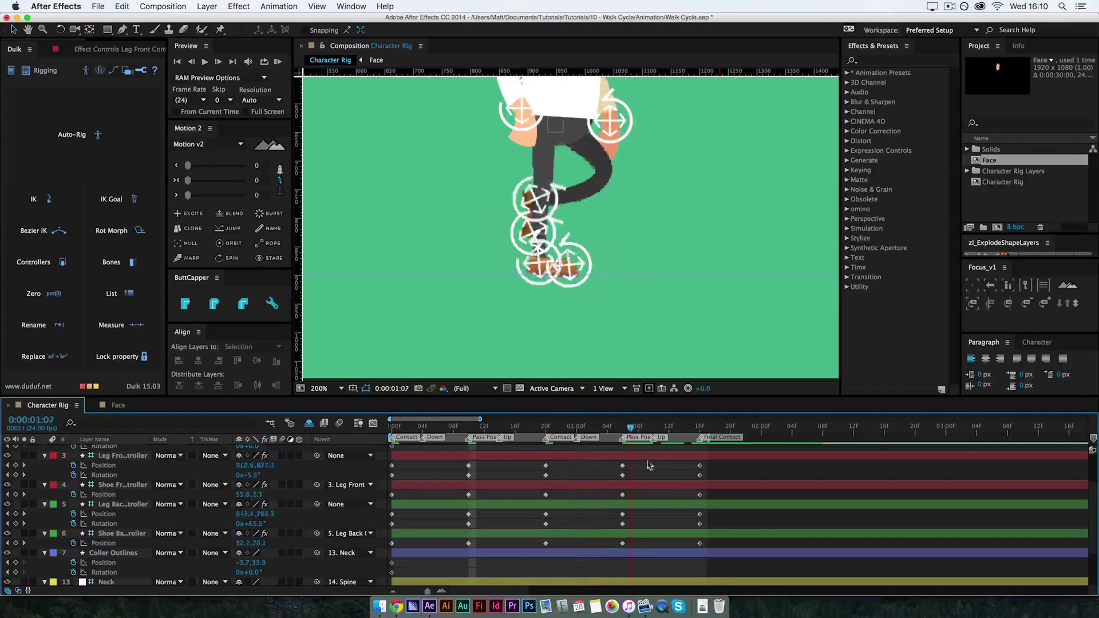
left_click_drag(649, 465, 700, 472)
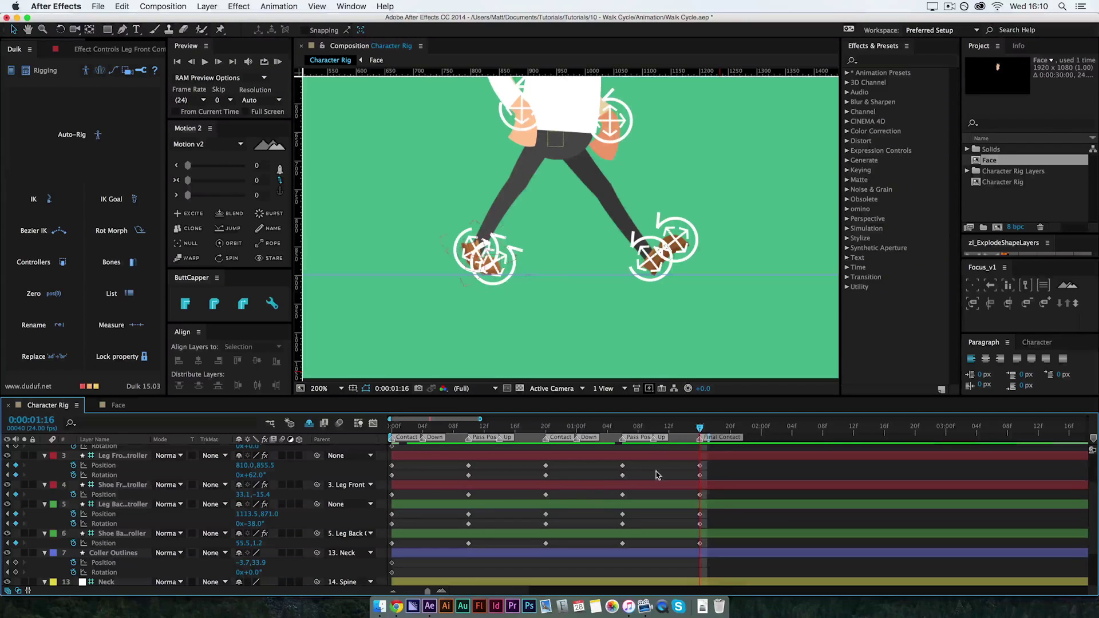
- Copy the Hips Position keyframe from the first passing pose at 0:00:00:10 to the second passing pose at 0:00:01:06
left_click_drag(699, 428, 473, 480)
scroll(1090, 526, "down", 3)
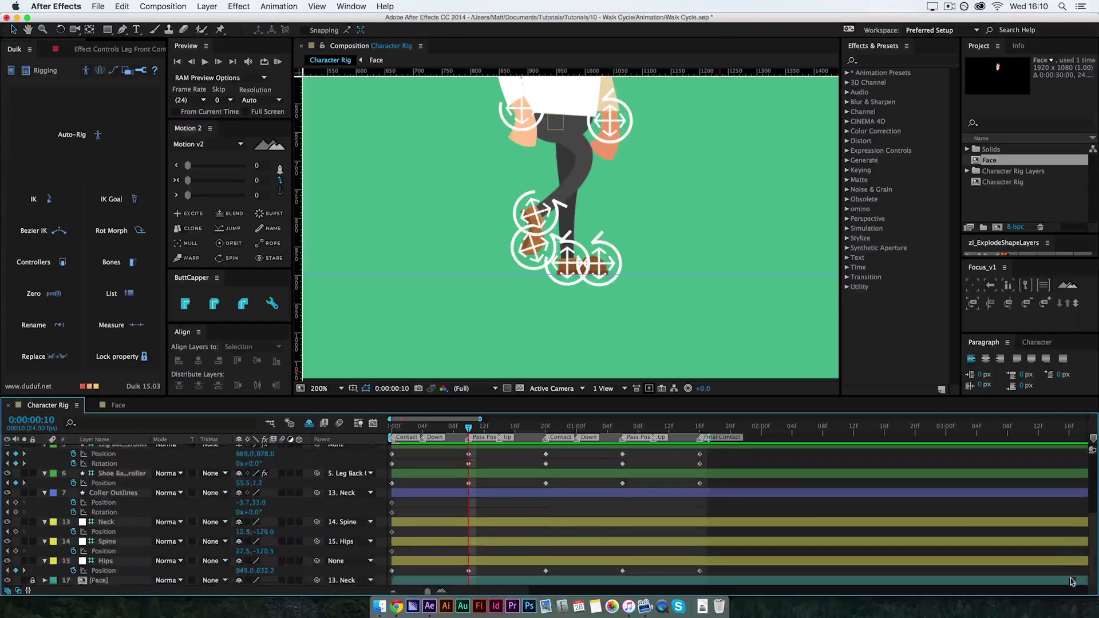
left_click(468, 571)
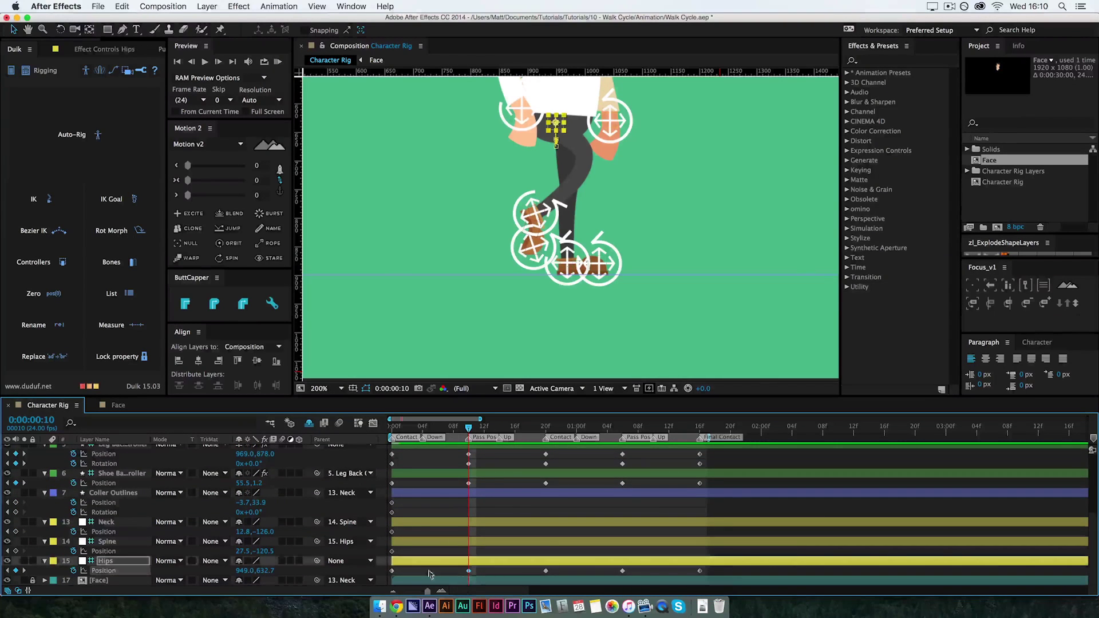
key("super+c")
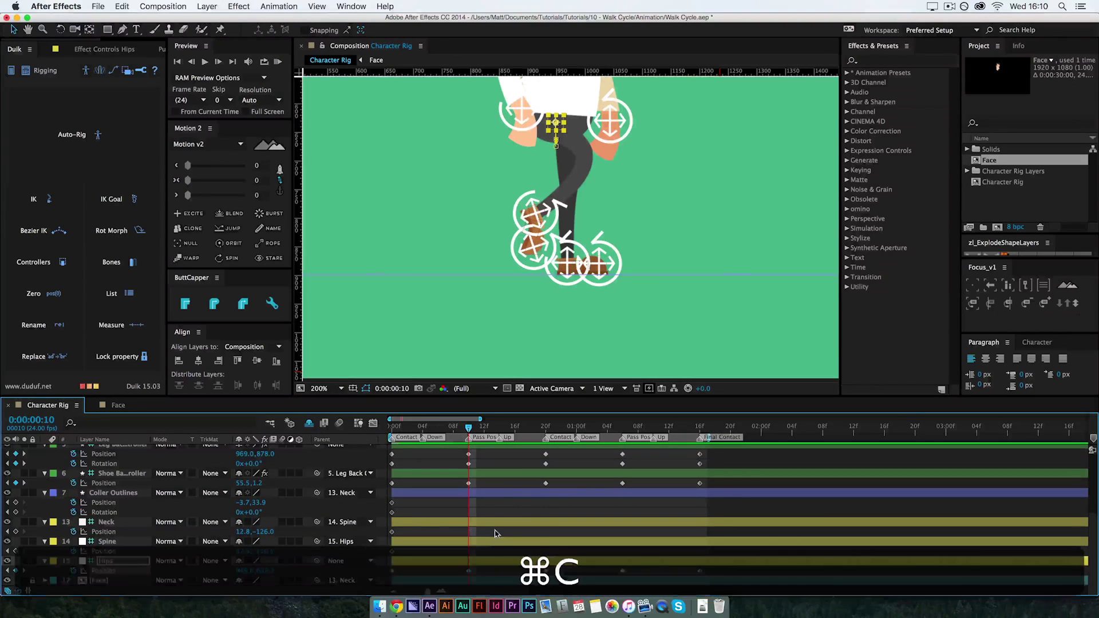
left_click_drag(468, 426, 622, 427)
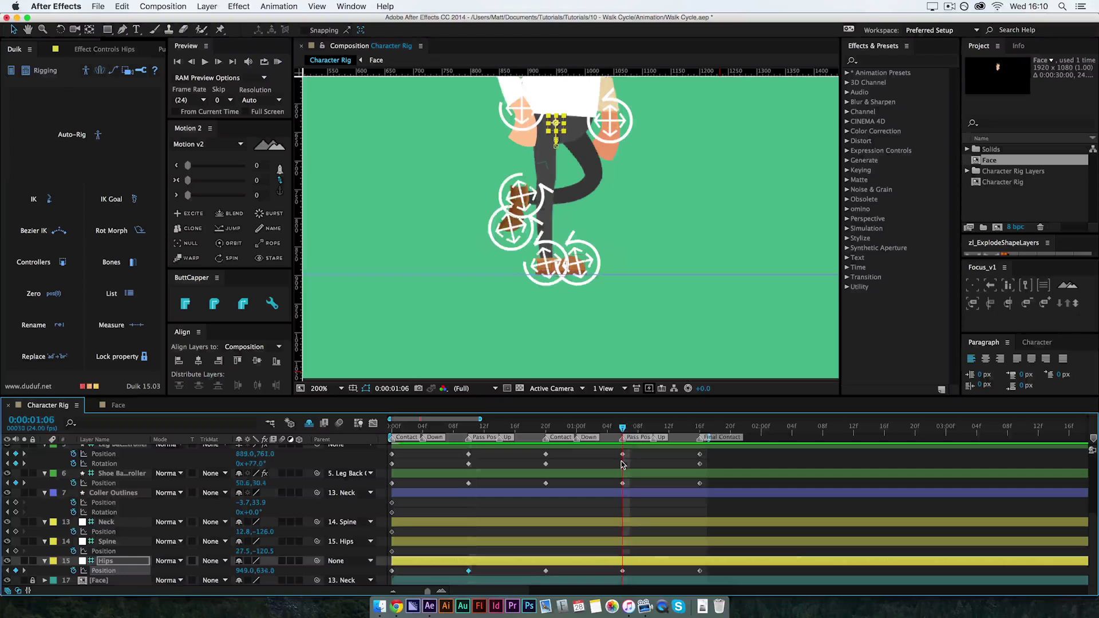
key("super+v")
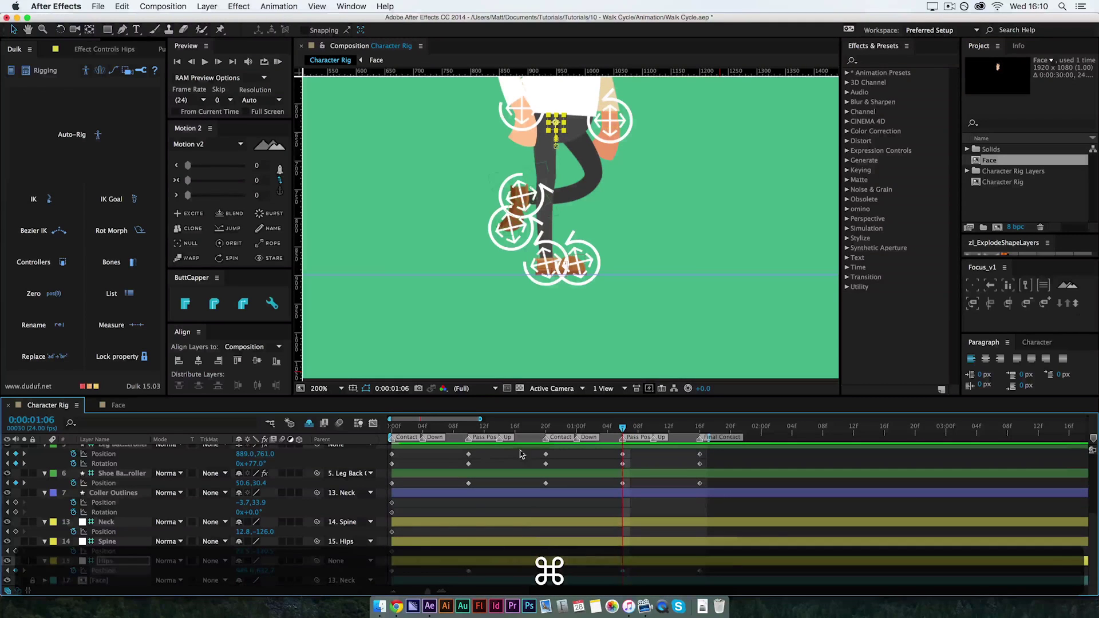
- Copy the Hips Position keyframe from the first contact pose at 0:00:00:00 to the final contact at 0:00:01:16
left_click_drag(623, 427, 372, 479)
left_click(391, 571)
key("super+c")
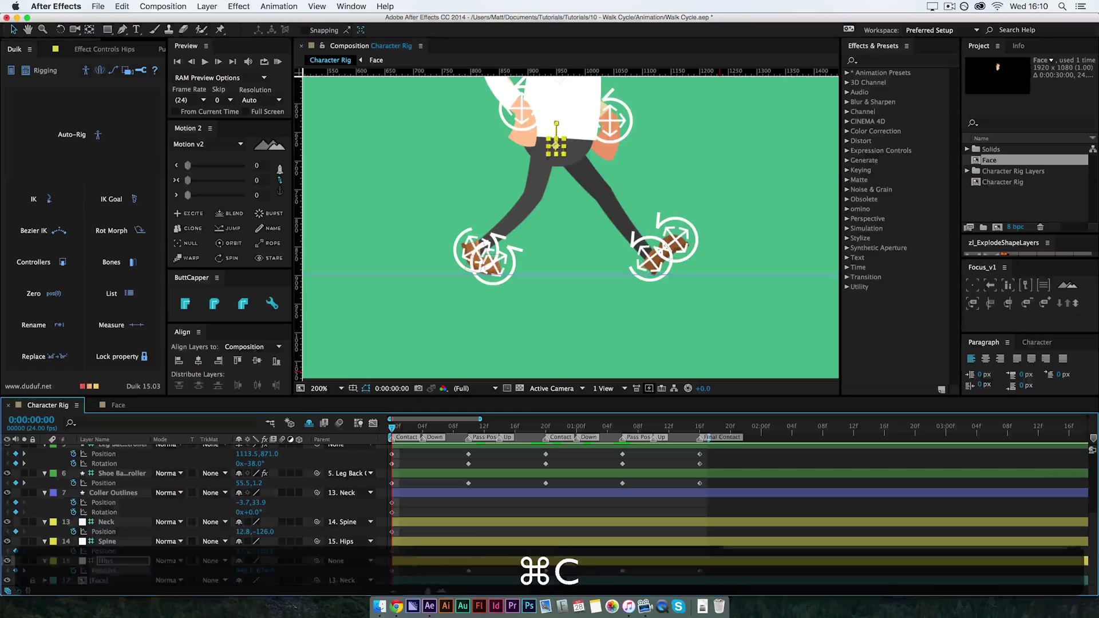
left_click_drag(394, 427, 701, 462)
key("super+v")
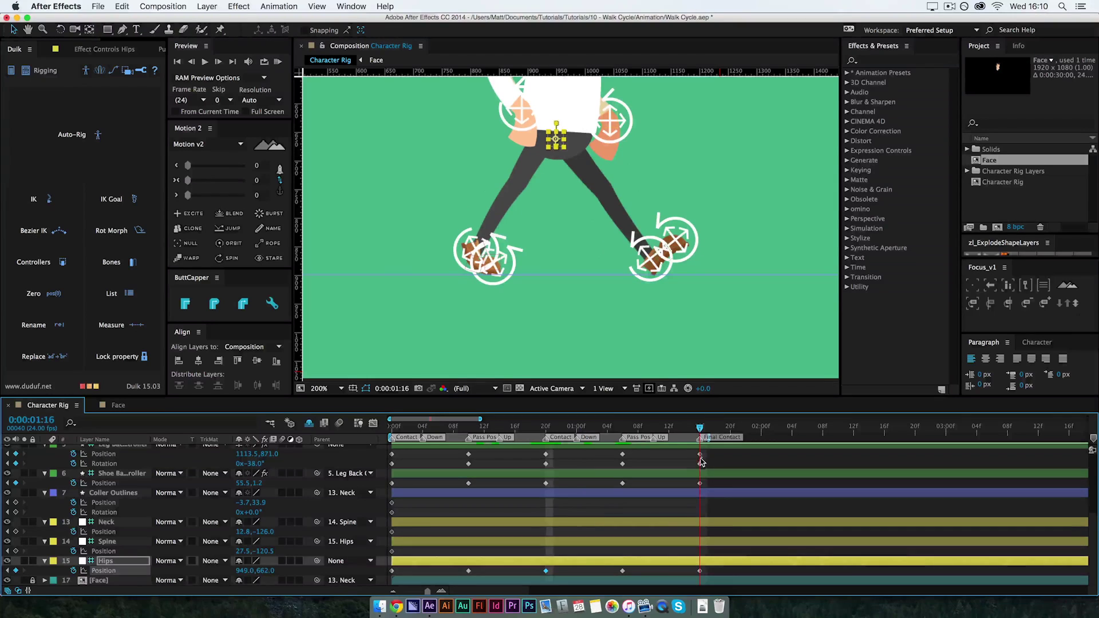
key("super+v")
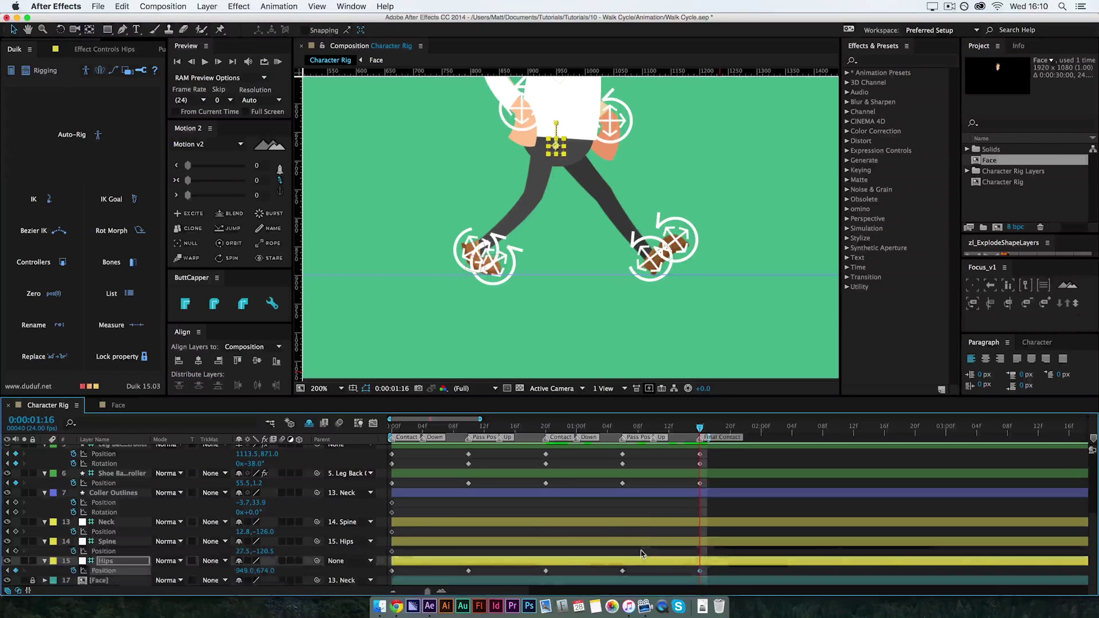
- Play a RAM preview of the walk cycle with more of the character in view, and stop it
key("super+minus")
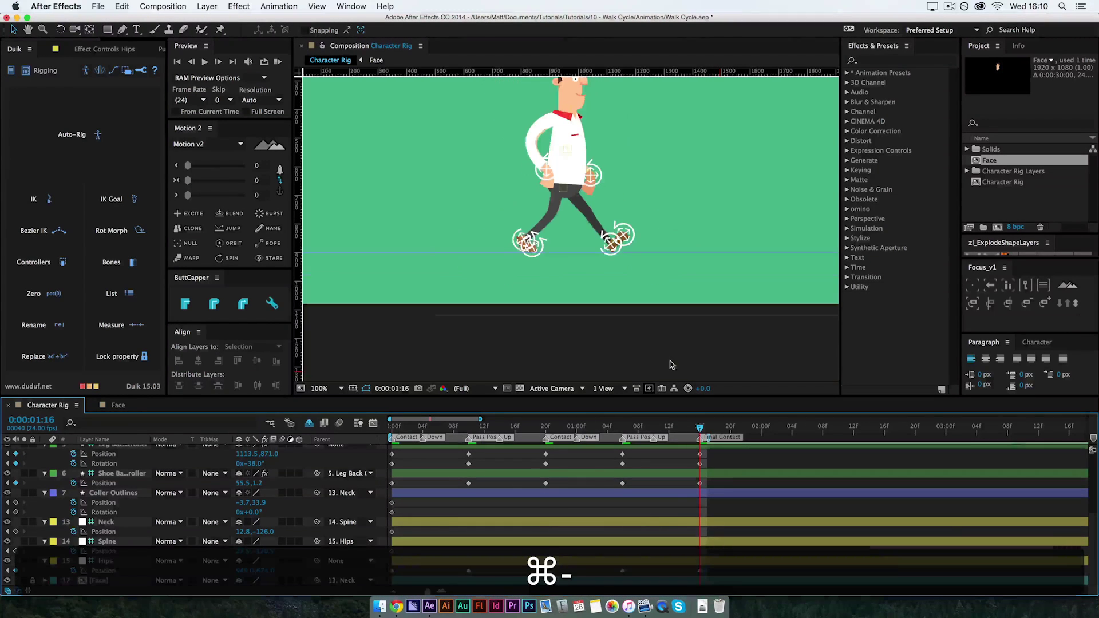
key("KP_0")
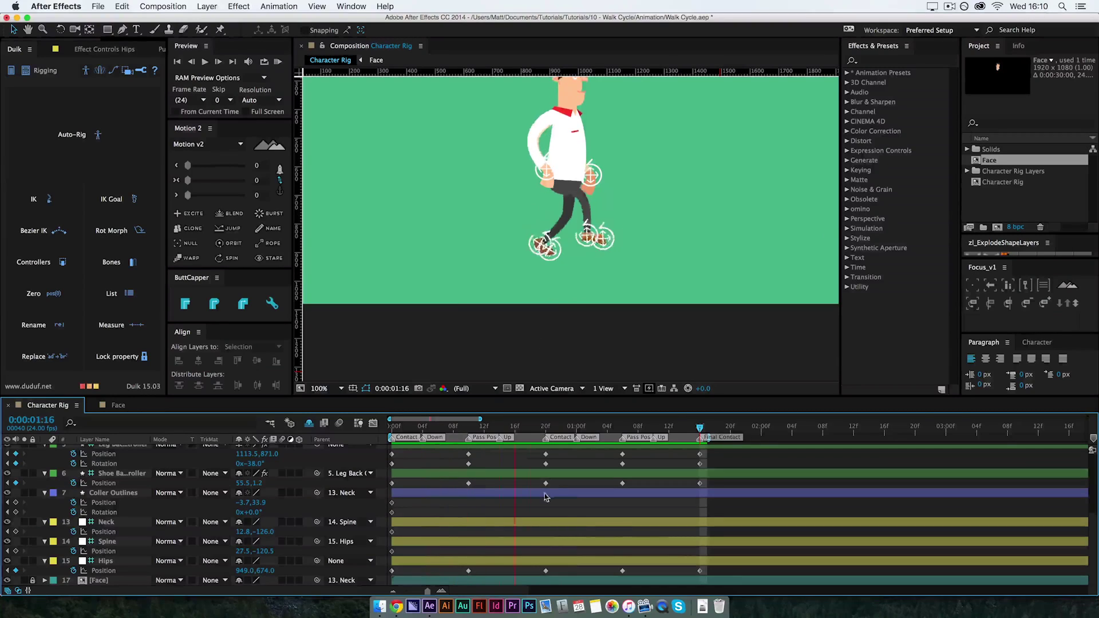
key("space")
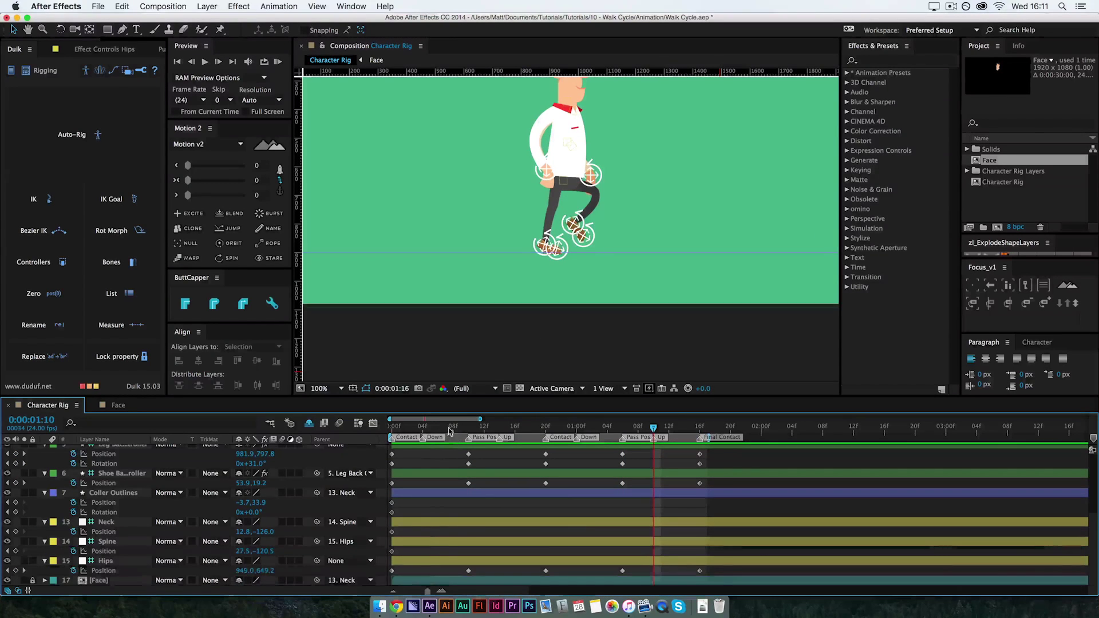
- Check the down pose in Chrome's walk-cycle reference, return to After Effects, and lower the Hips to Position 949.0, 682.3 at 0:00:00:04
left_click_drag(450, 430, 423, 434)
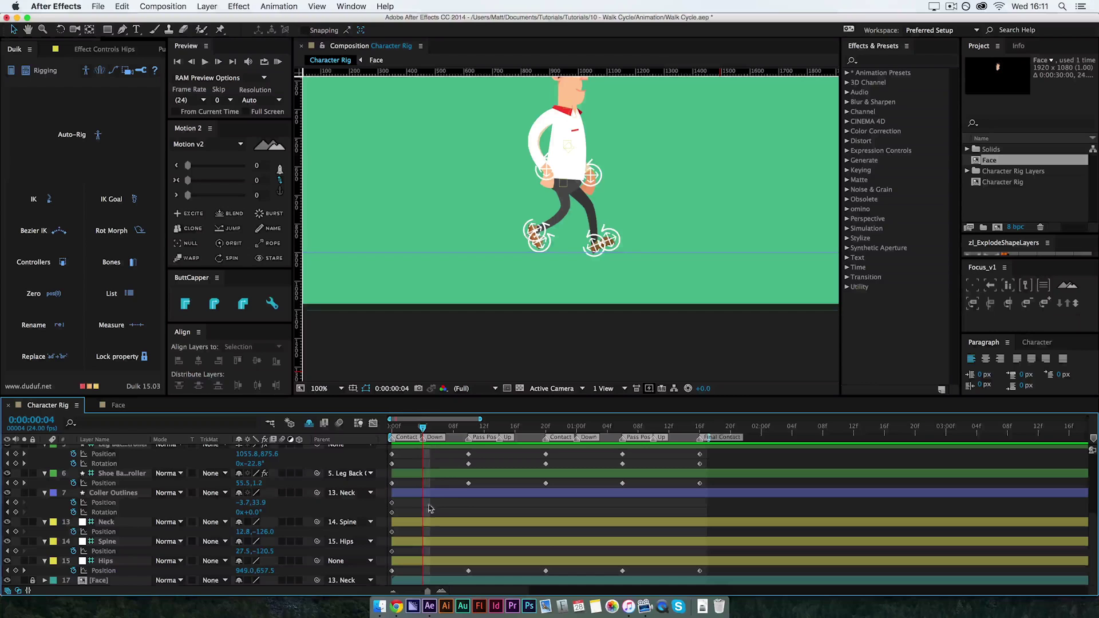
scroll(435, 504, "up", 10)
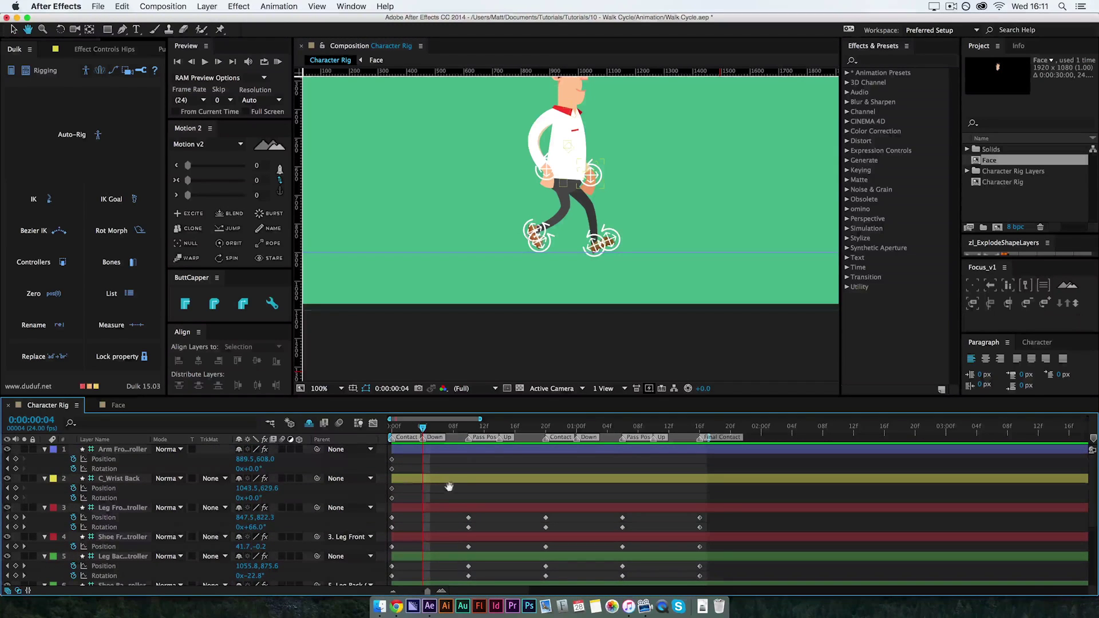
left_click(396, 606)
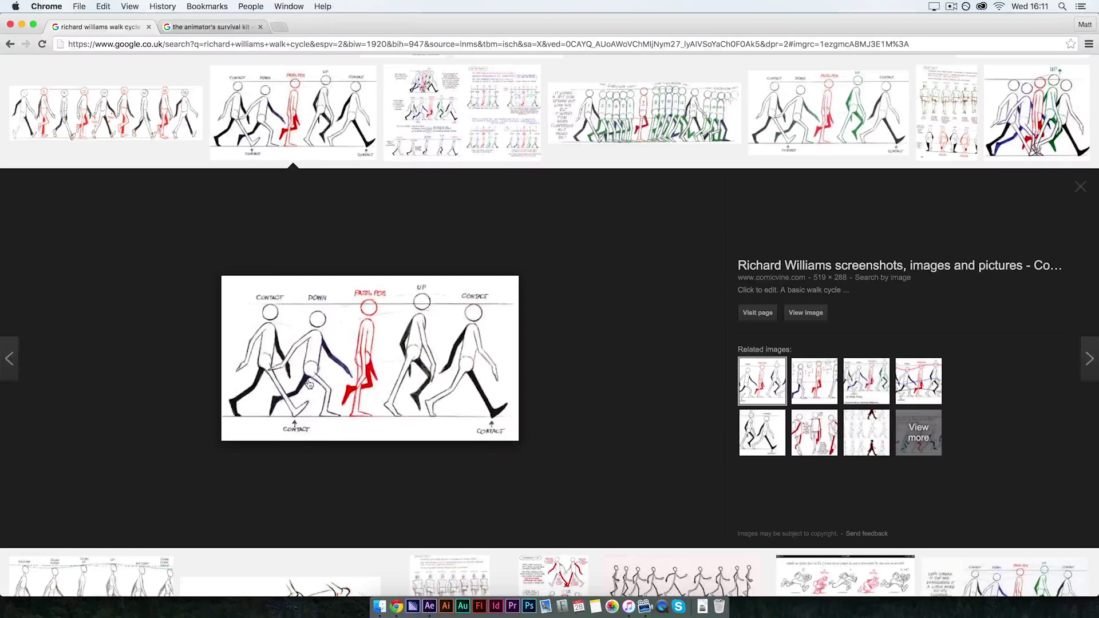
left_click(428, 608)
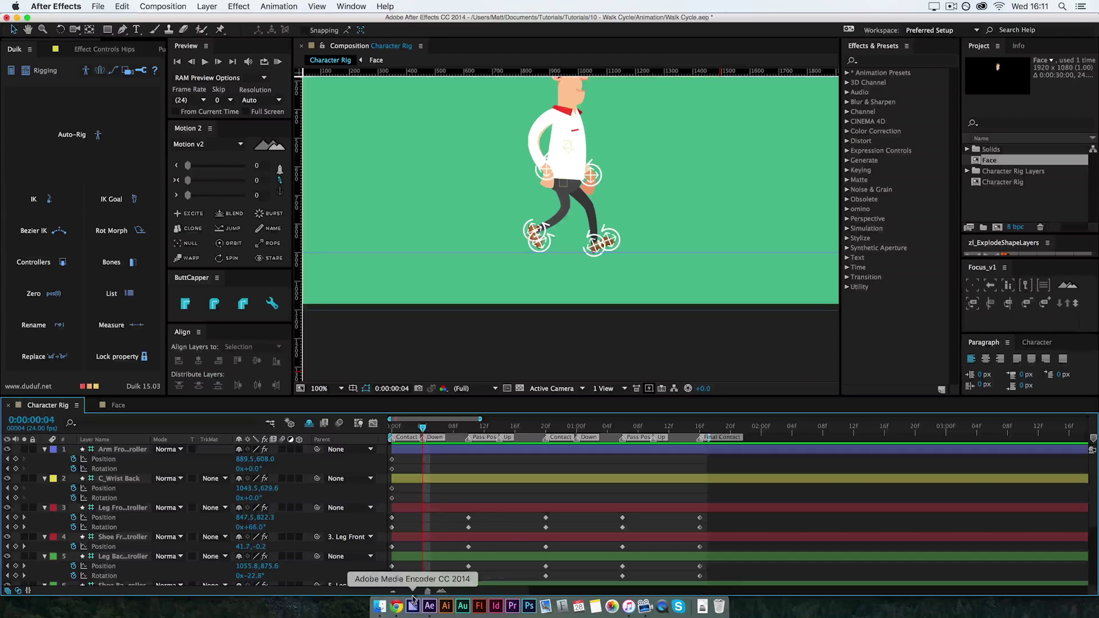
scroll(444, 514, "down", 2)
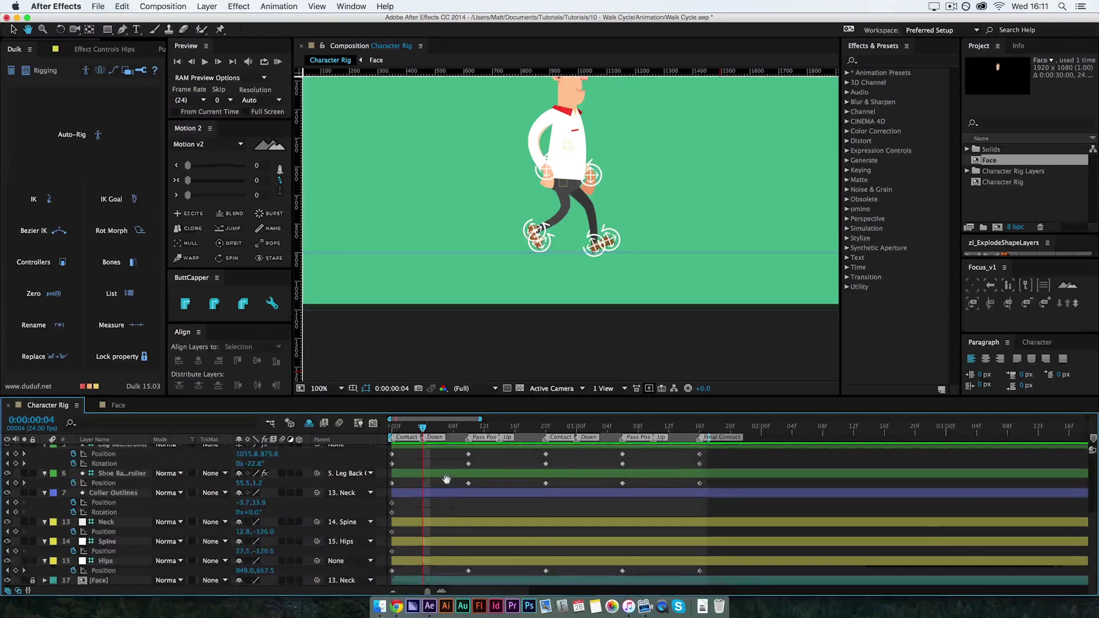
left_click_drag(262, 568, 276, 579)
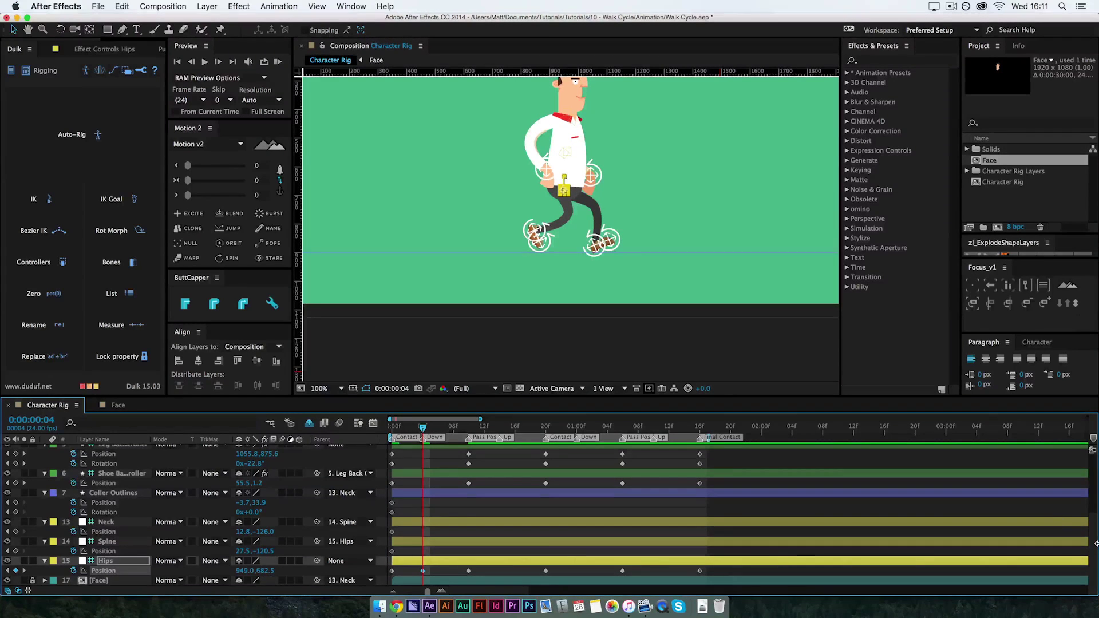
- At frame 4, set the back leg controller's rotation to 2.2° and its Y position to 877.0 so the foot lies flat
scroll(1093, 538, "up", 3)
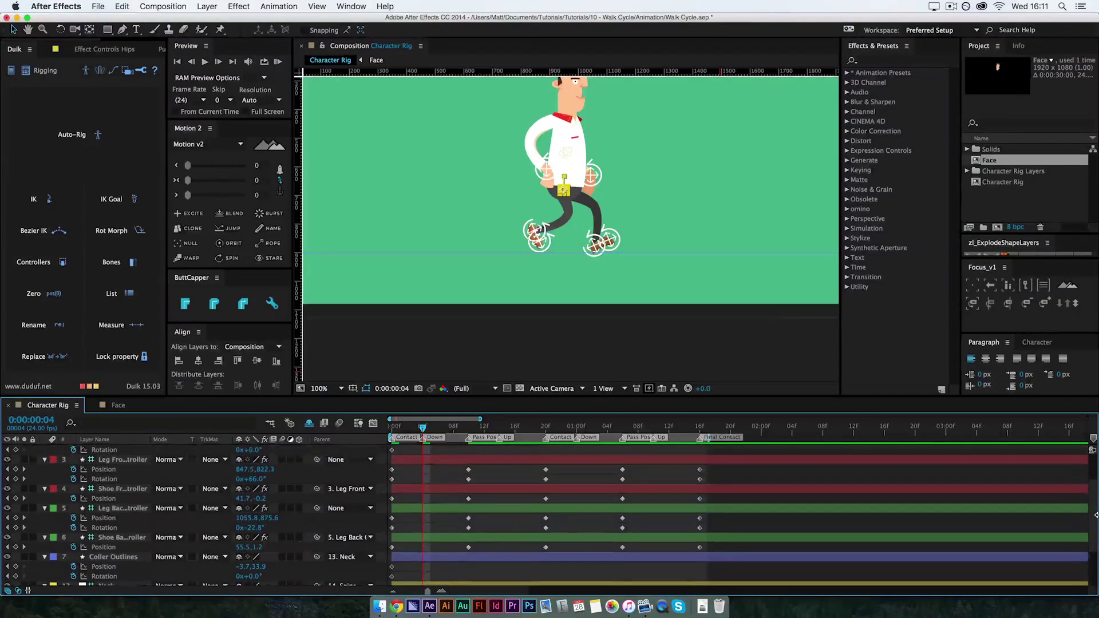
left_click(110, 538)
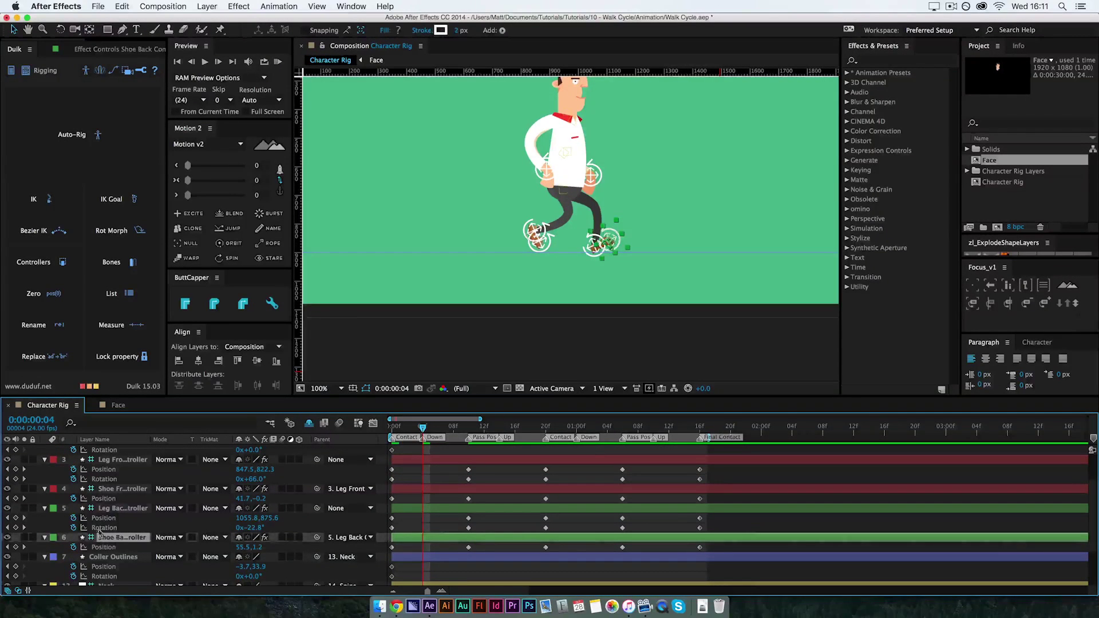
key("super+equal")
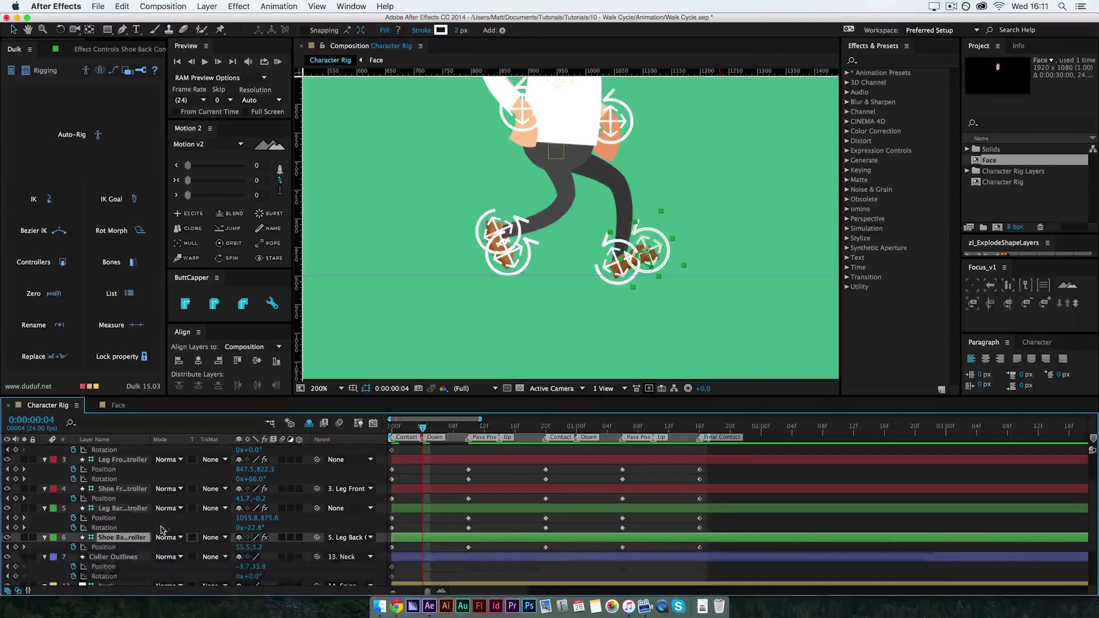
left_click_drag(250, 527, 265, 519)
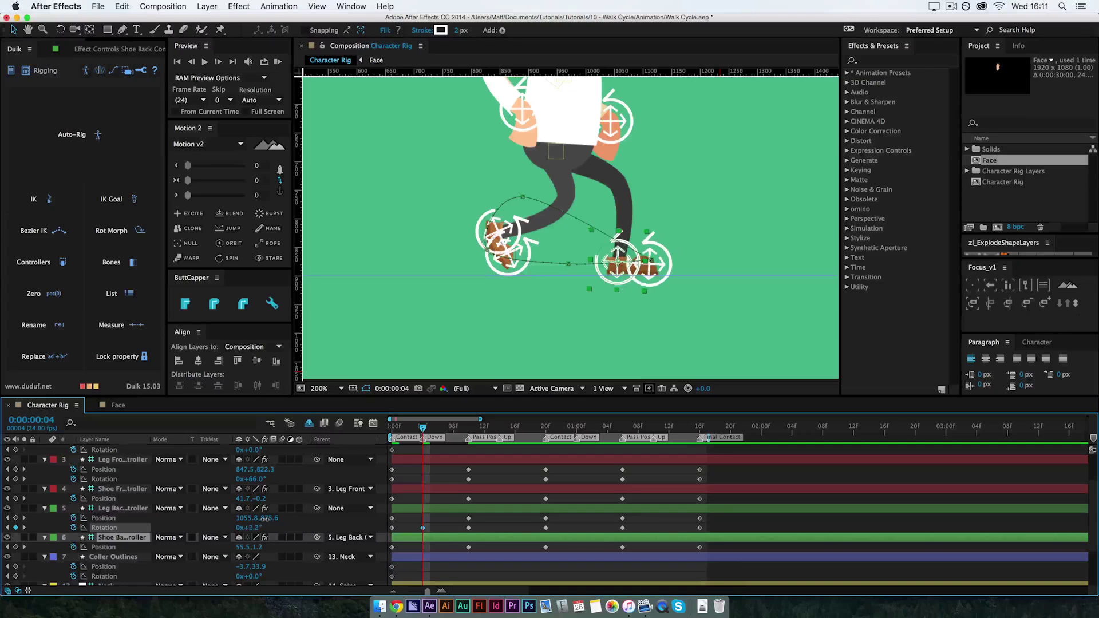
left_click(270, 528)
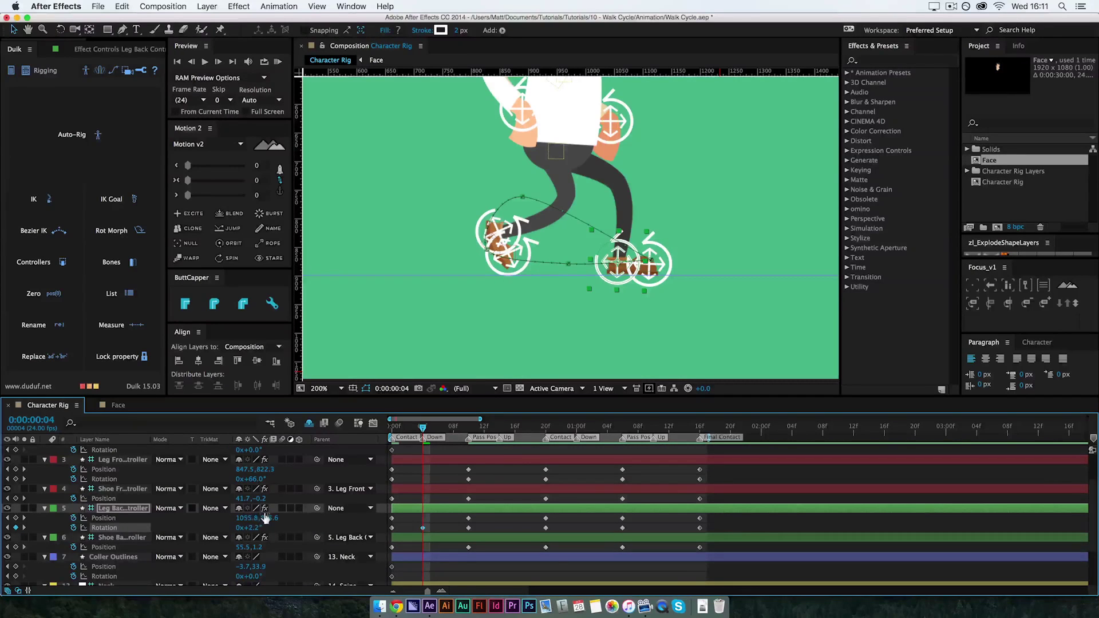
left_click_drag(265, 518, 274, 510)
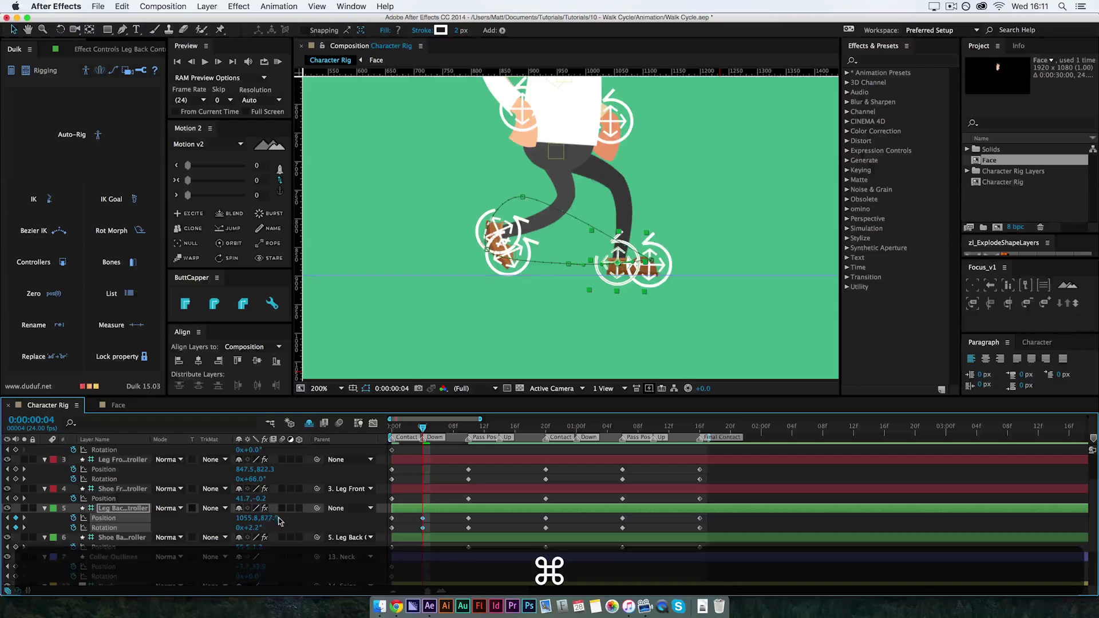
left_click(435, 498)
mouse_move(423, 428)
left_mouse_down()
mouse_move(393, 435)
mouse_move(424, 440)
mouse_move(400, 442)
mouse_move(423, 448)
mouse_move(415, 458)
mouse_move(422, 429)
left_mouse_up()
- Raise the Hips layer to a Y position of about 669.8 for the Down pose at frame 4
scroll(194, 566, "down", 3)
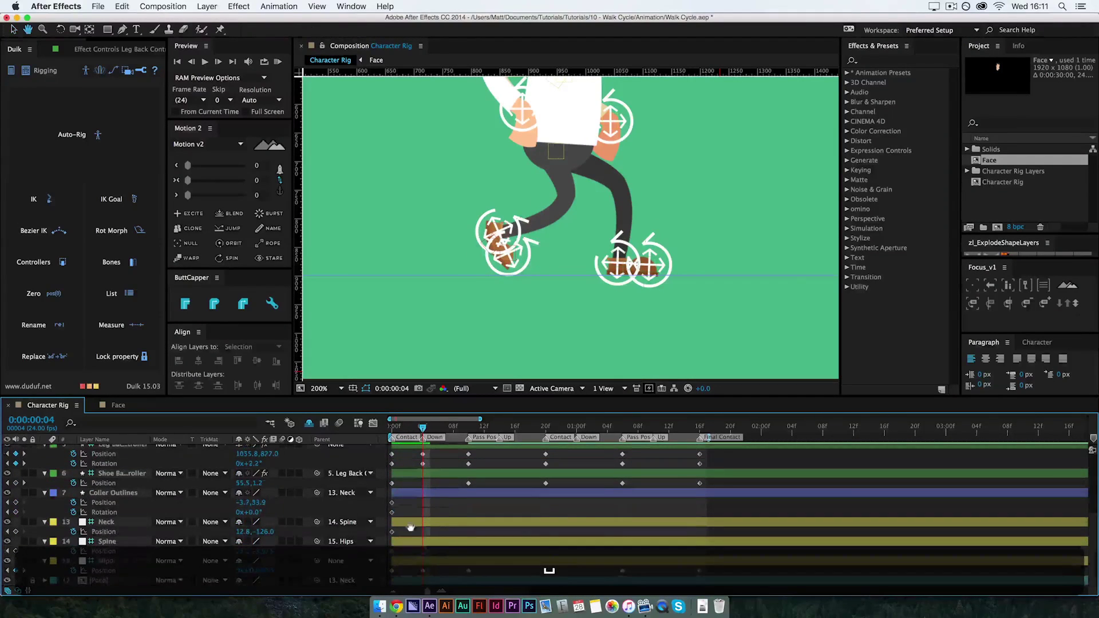
left_click_drag(258, 567, 258, 567)
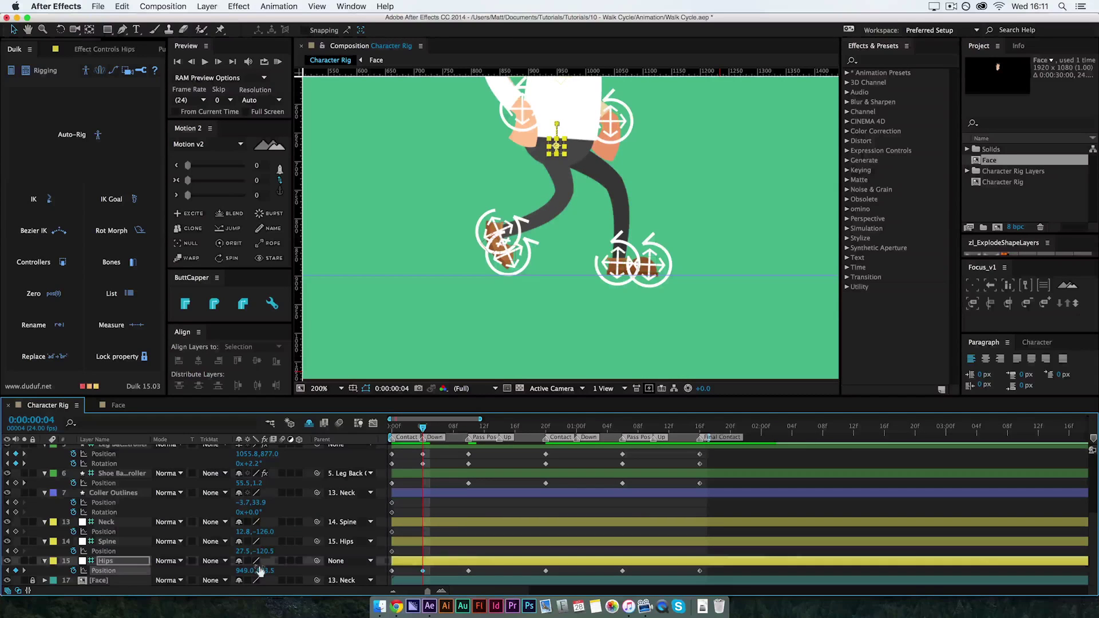
key("BackSpace")
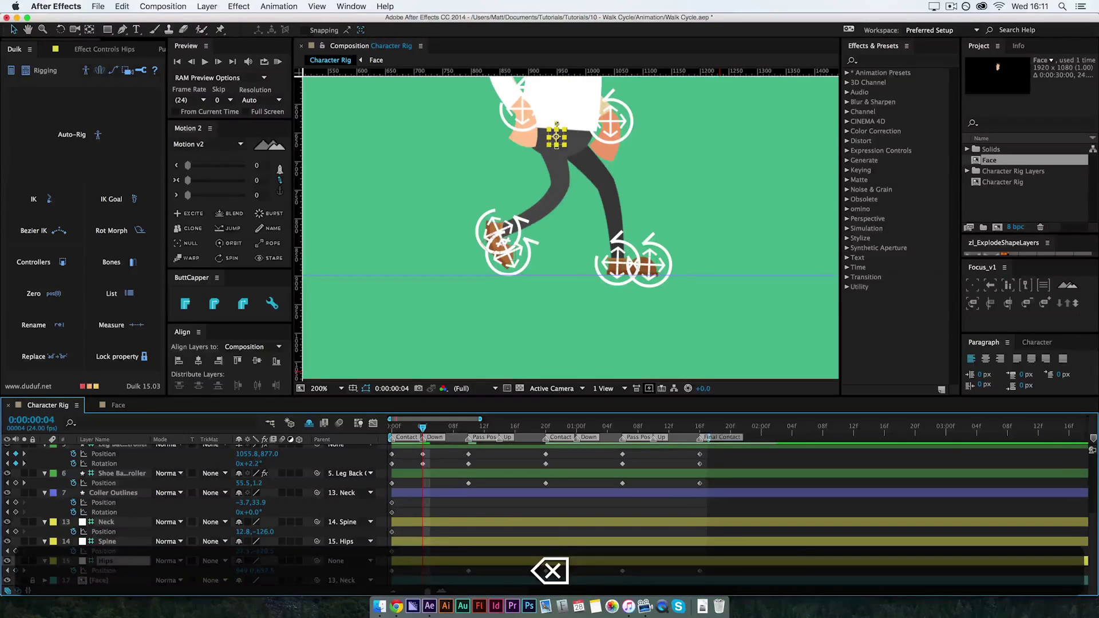
key("super+z")
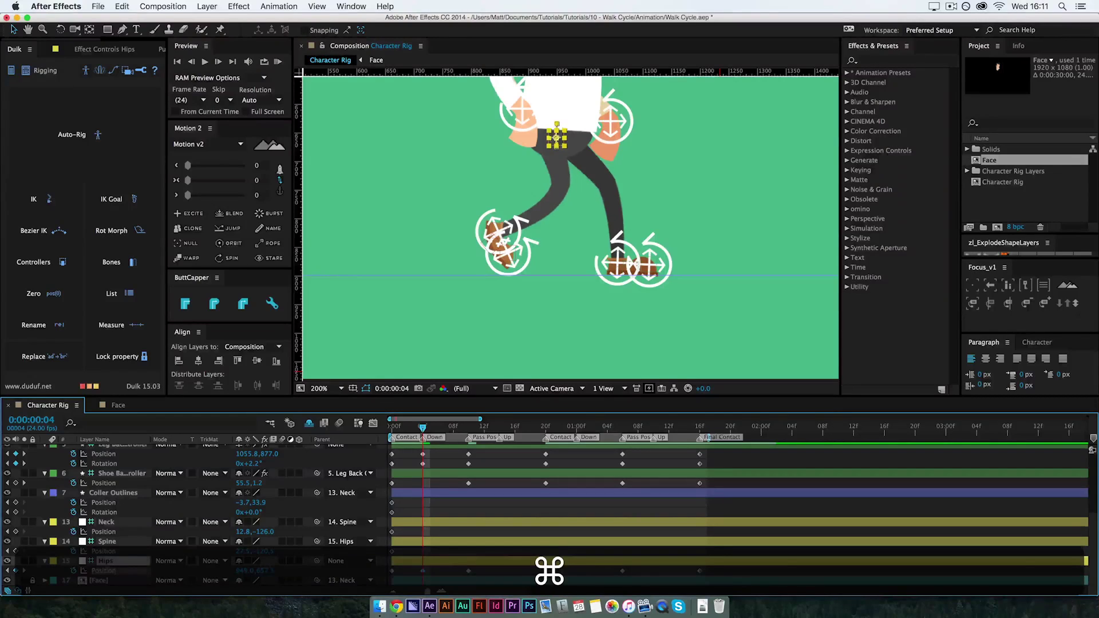
left_click_drag(293, 567, 331, 569)
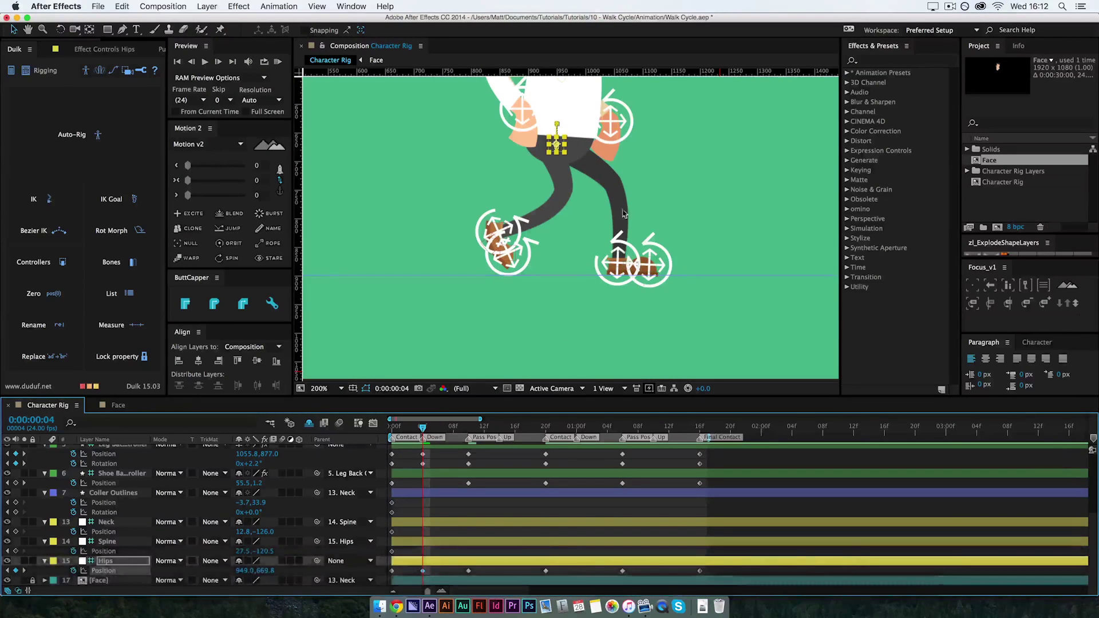
left_click_drag(423, 429, 422, 456)
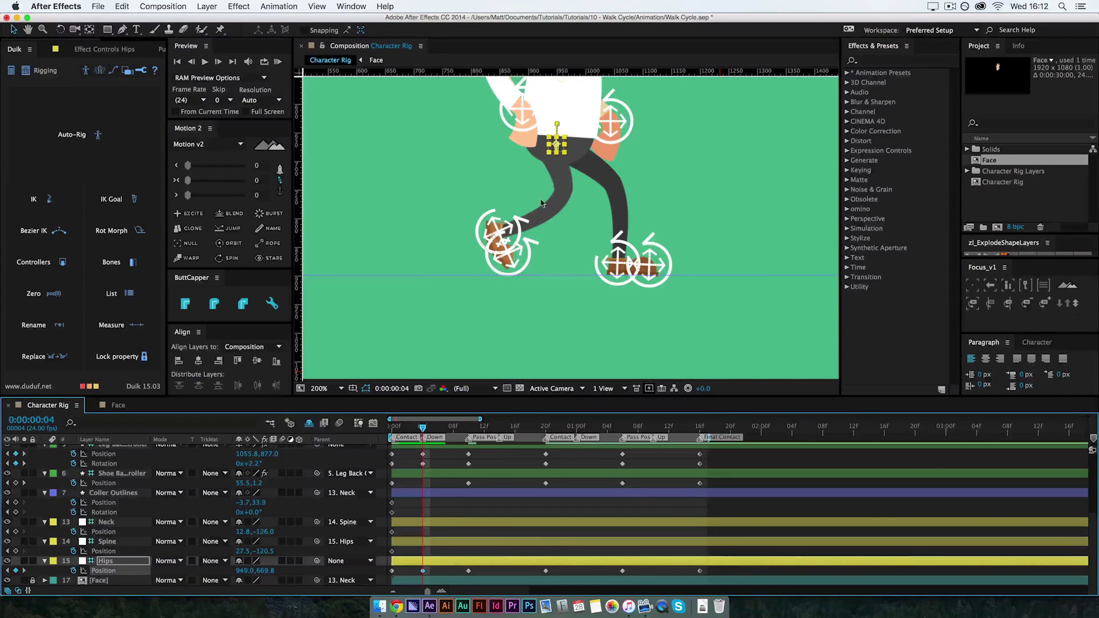
- At frame 4, rotate the front leg controller to 64.0° and move the front shoe controller to about 50.2, 8.4
scroll(382, 479, "up", 5)
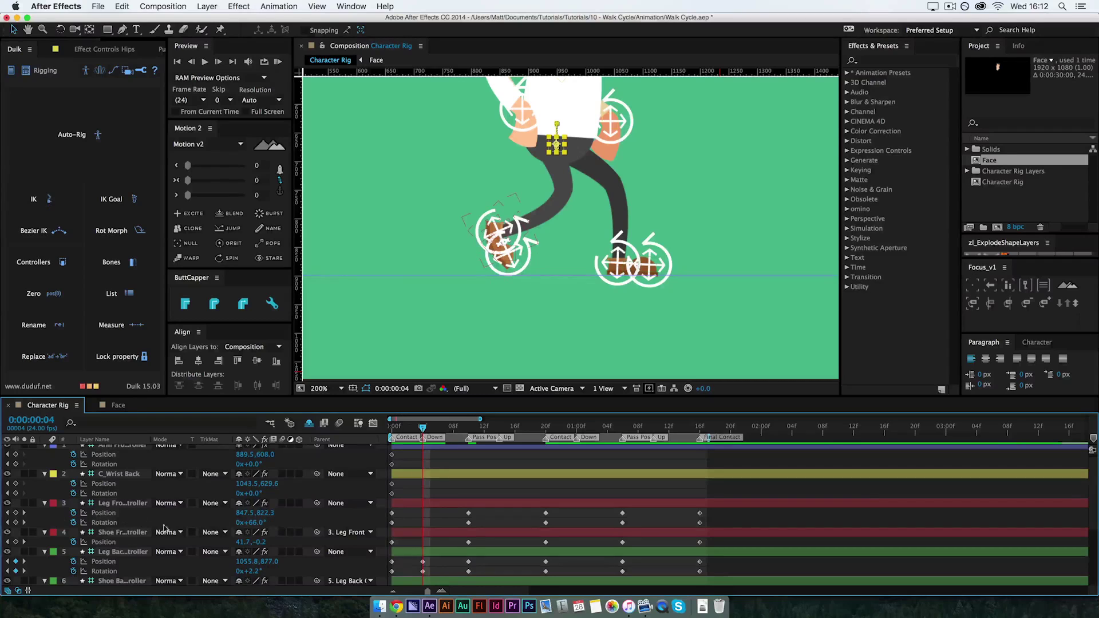
left_click_drag(256, 520, 254, 519)
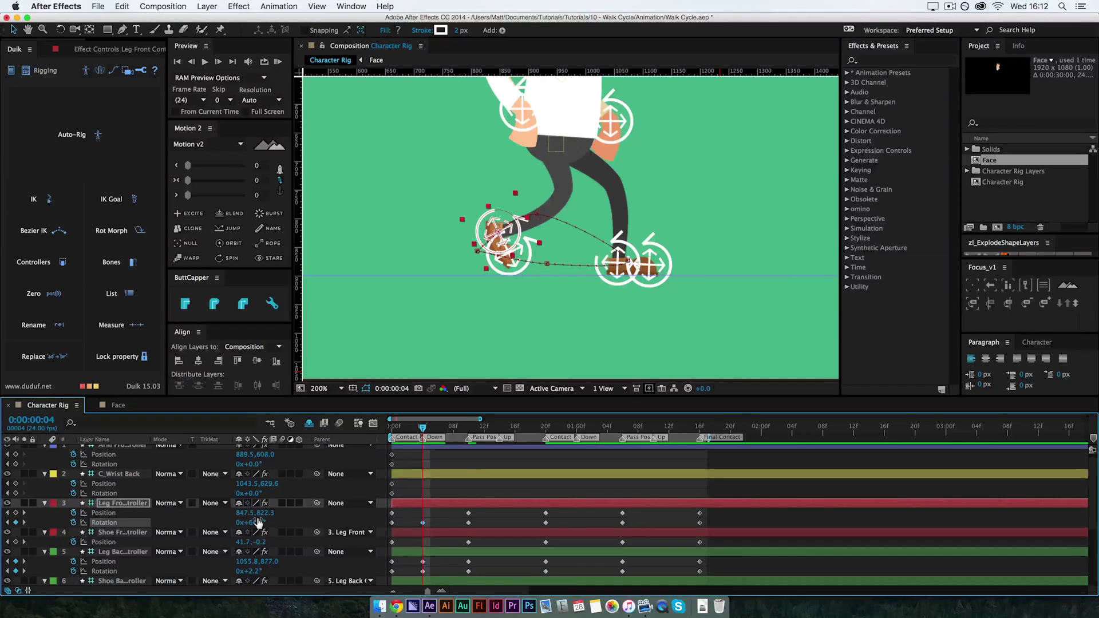
left_click(134, 533)
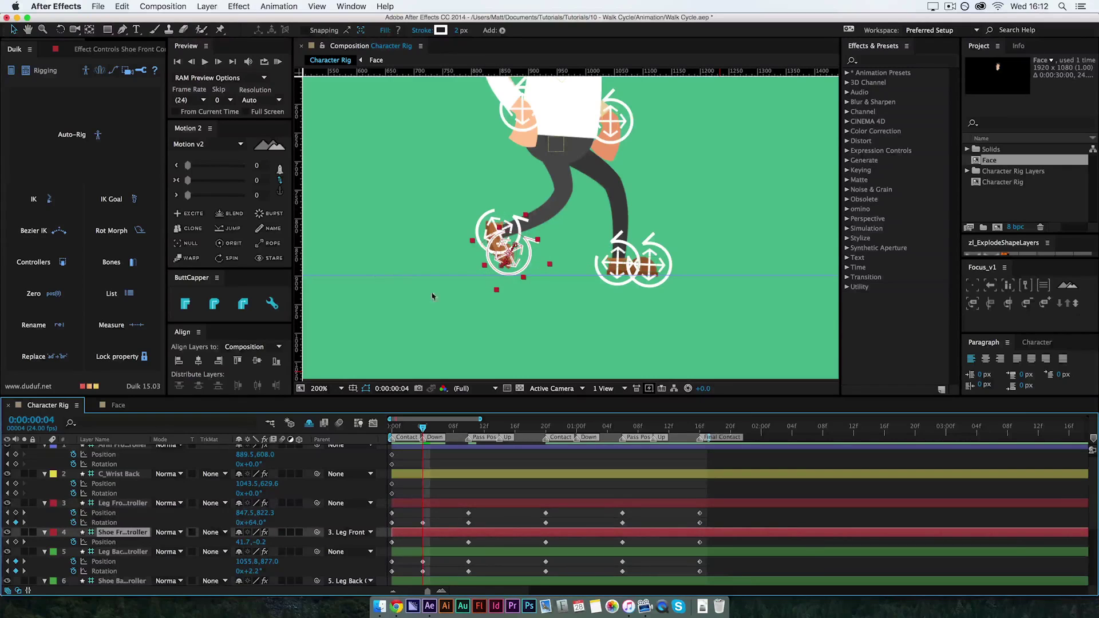
left_click_drag(519, 266, 513, 272)
key("super+equal")
key("super+equal")
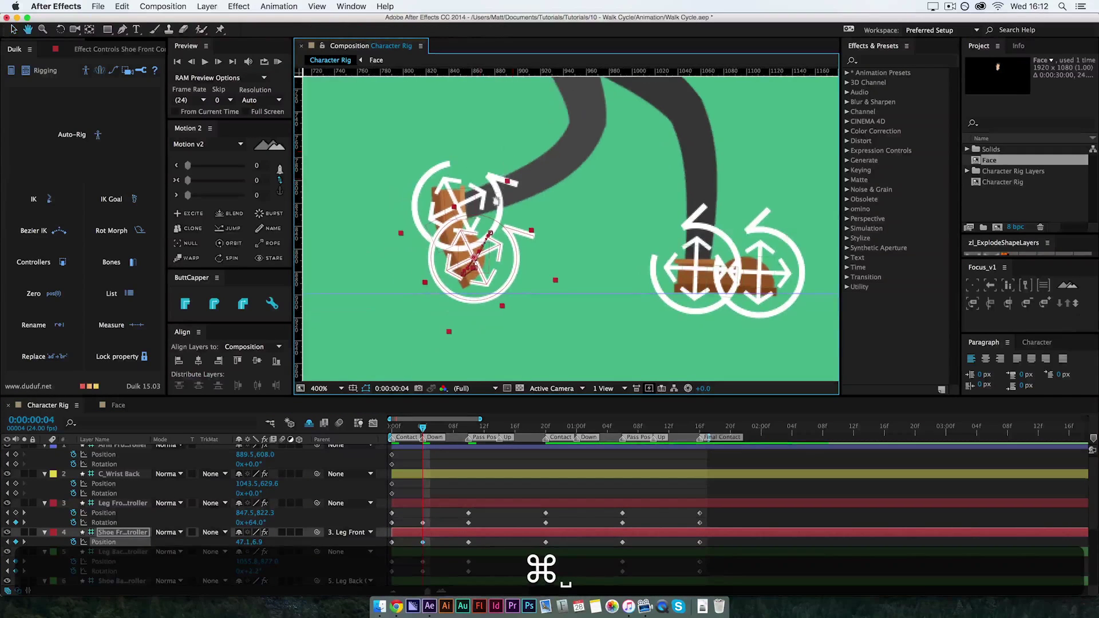
key("Down")
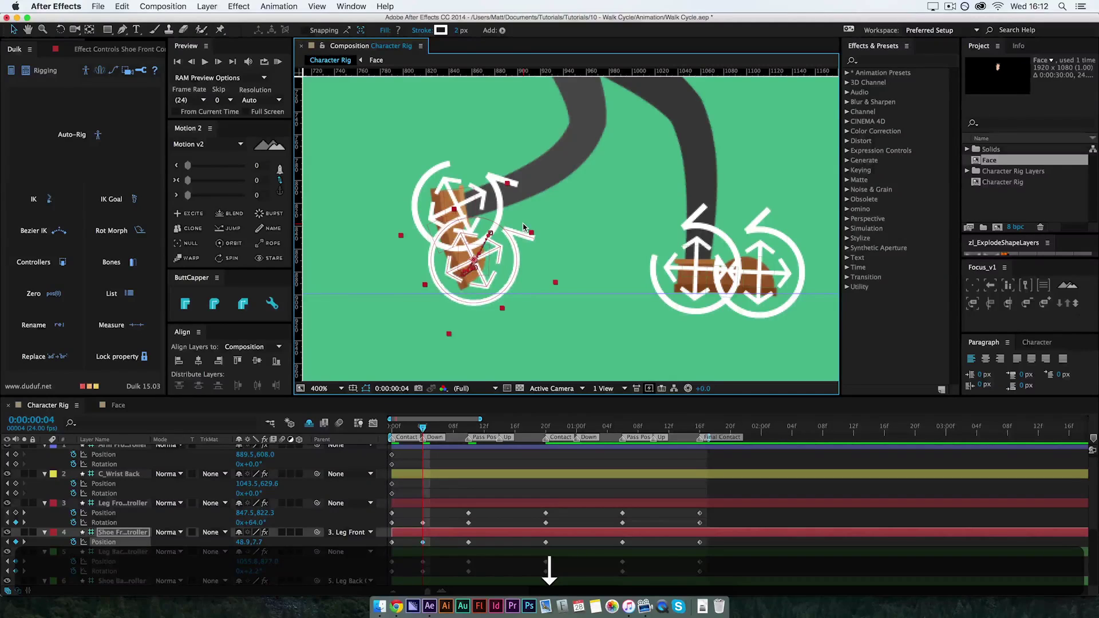
key("Right")
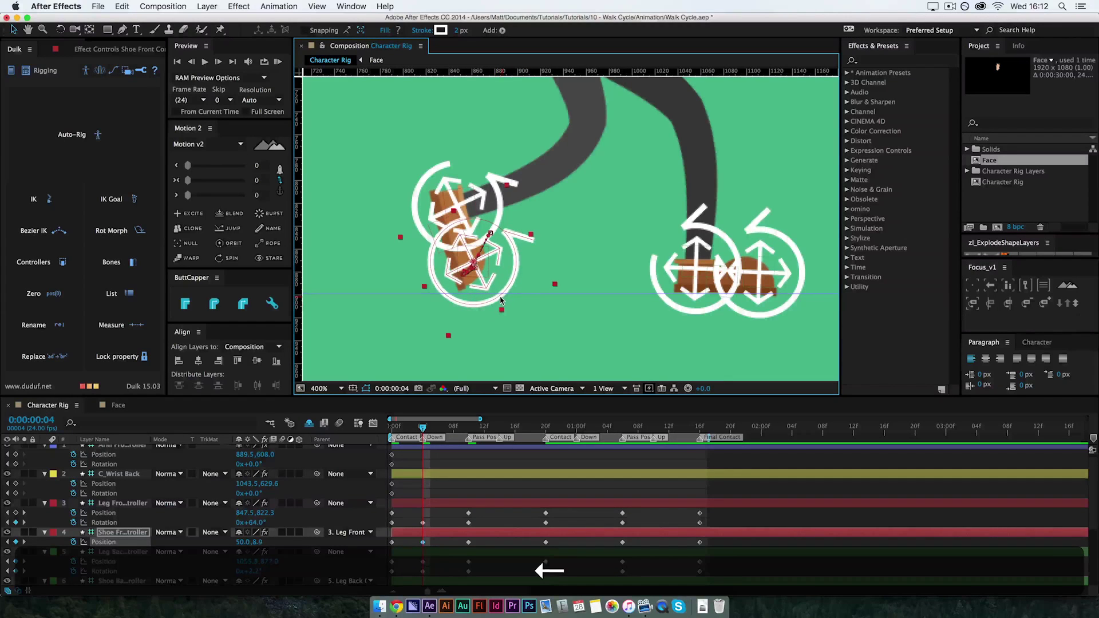
- Nudge the front leg controller down to a Y position of 824.8 at frame 4
left_click(117, 504)
key("Down")
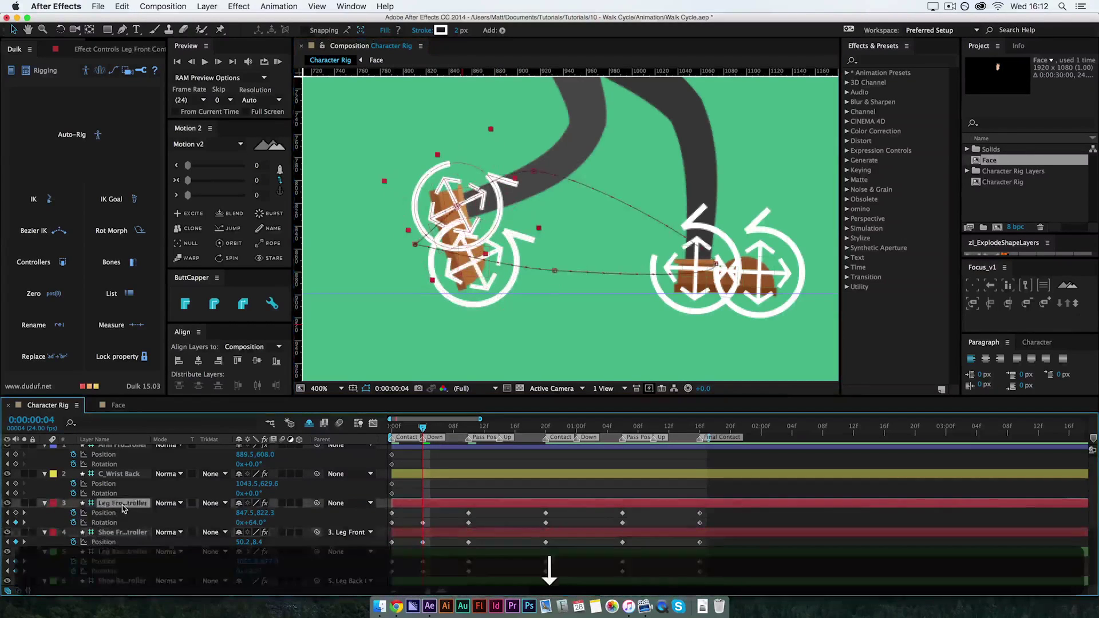
key("Down")
key("Down")
key("Down")
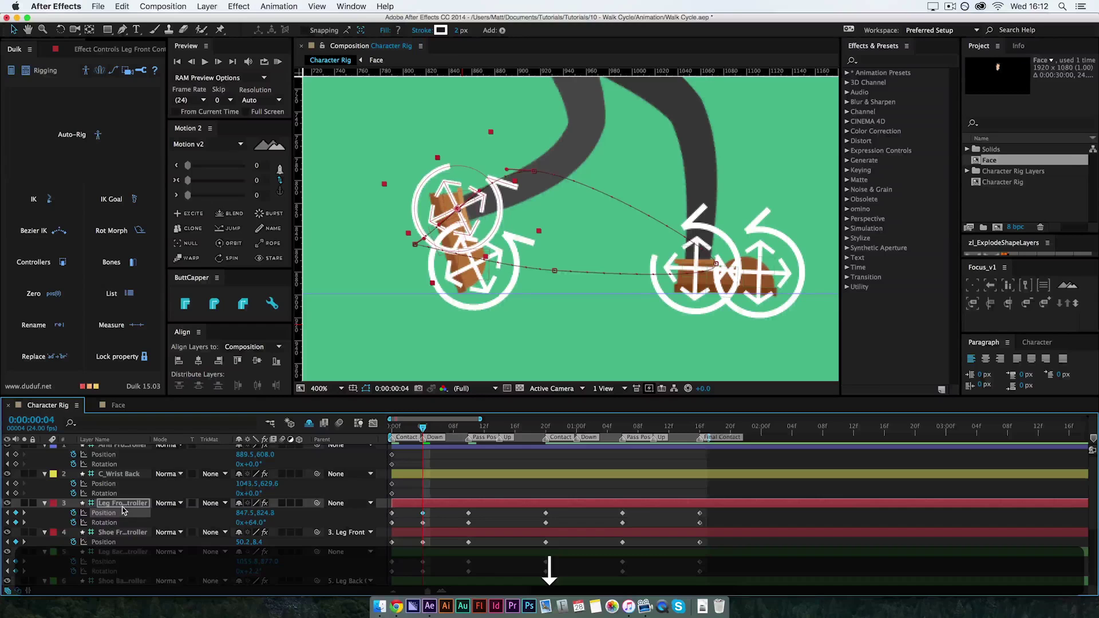
key("super+minus")
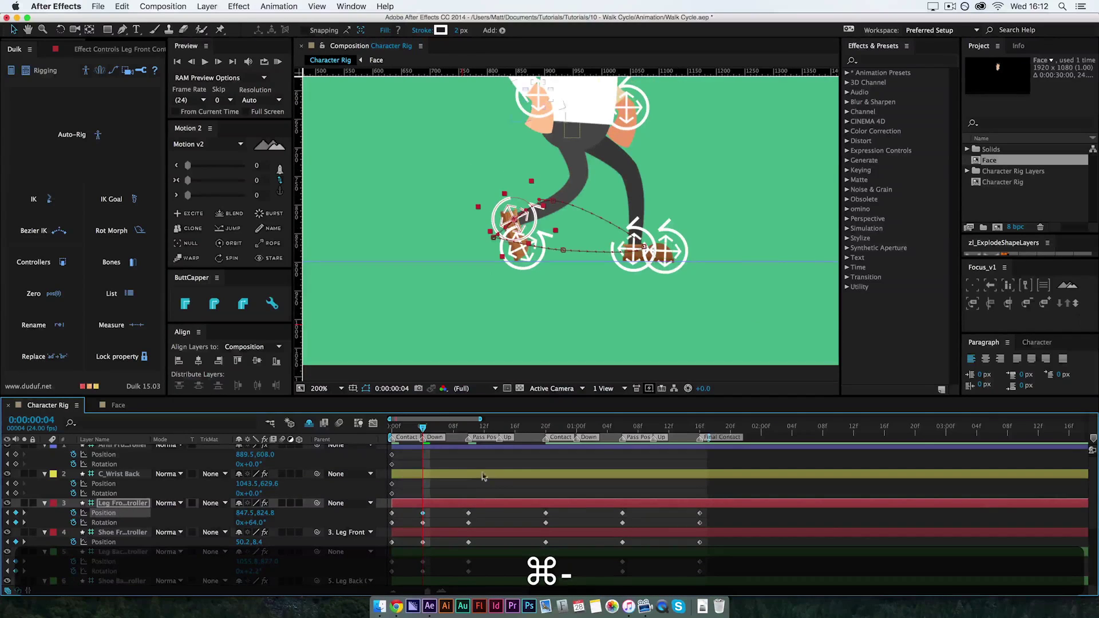
- Go to the Up marker at frame 14, check the walk cycle reference image in Chrome, and return to After Effects
left_click(429, 465)
left_click_drag(423, 429, 495, 518)
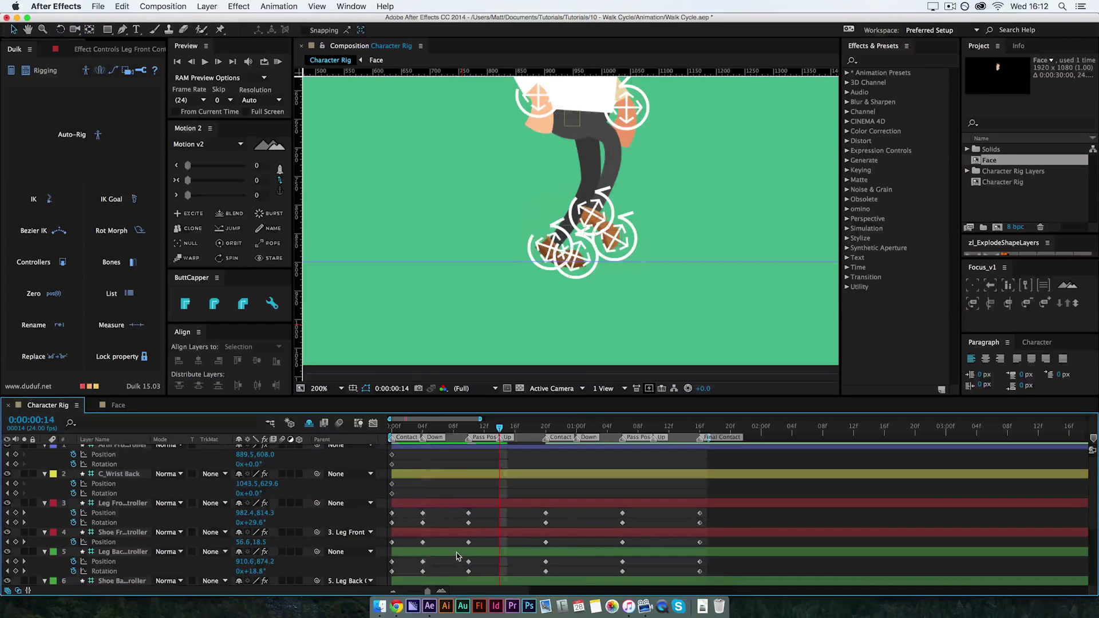
left_click(397, 606)
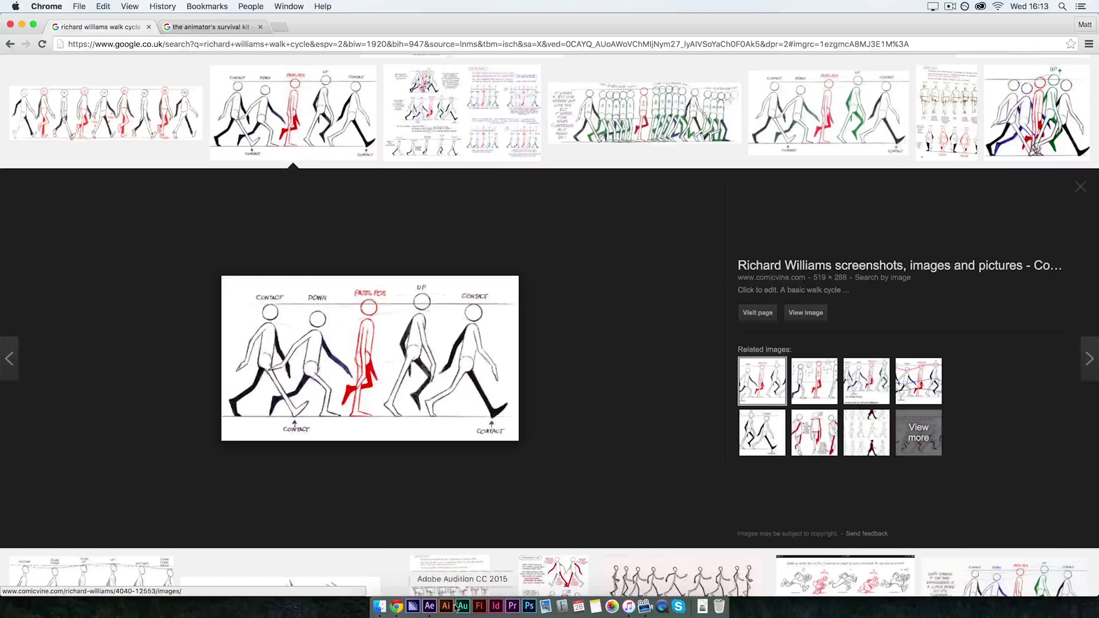
left_click(429, 606)
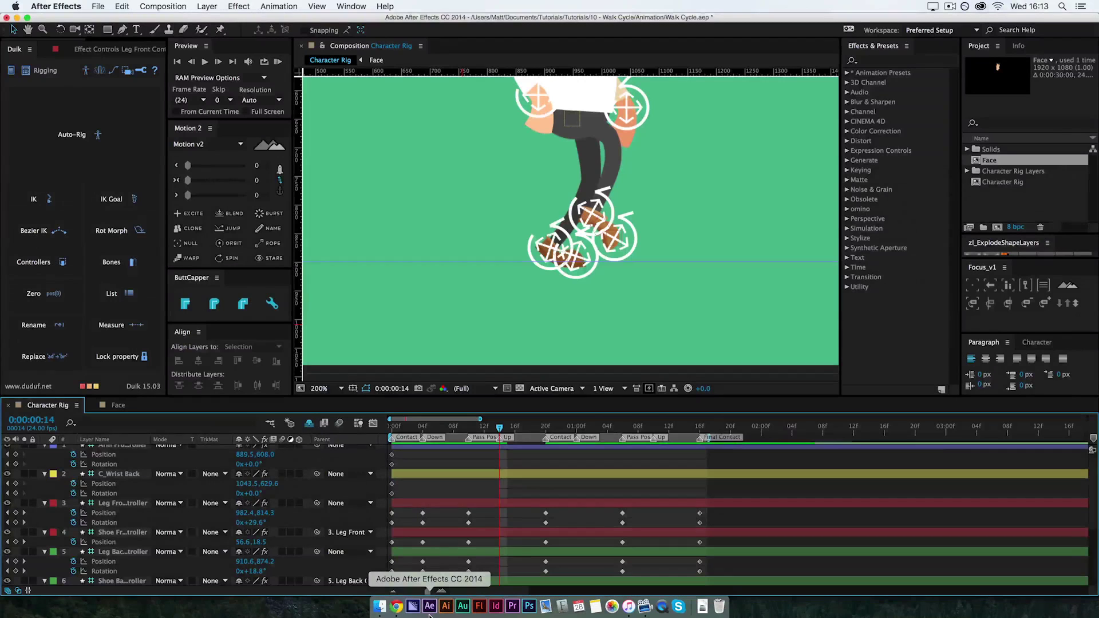
- Raise the Hips layer to a Y position of 627.2 for the Up pose at frame 14
mouse_move(498, 429)
left_mouse_down()
mouse_move(468, 430)
mouse_move(497, 447)
left_mouse_up()
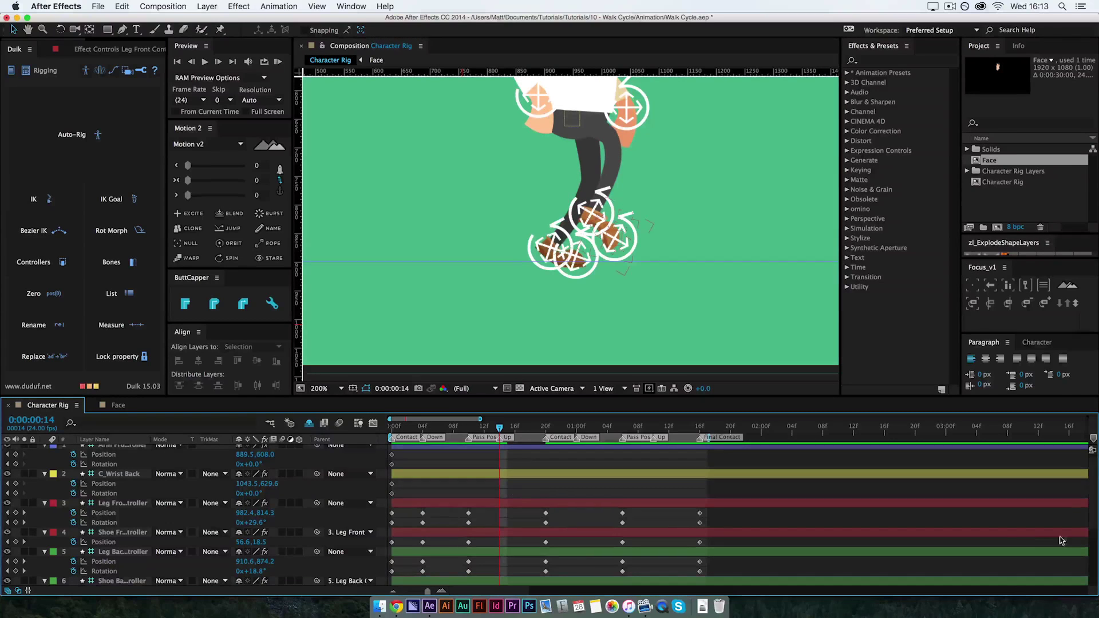
scroll(1087, 530, "down", 5)
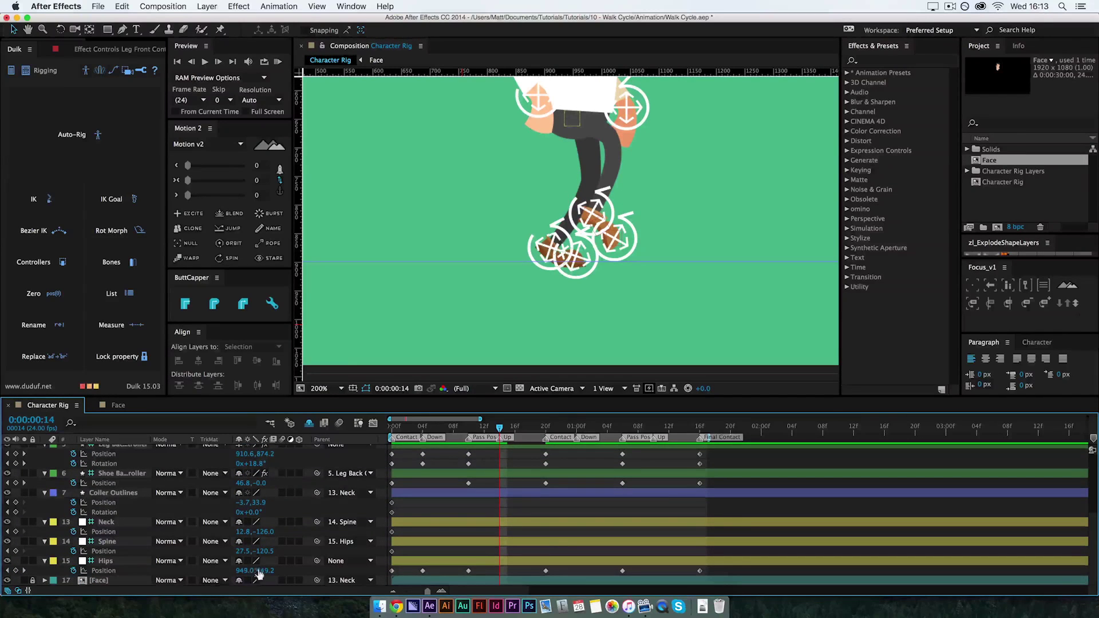
left_click_drag(264, 573, 256, 562)
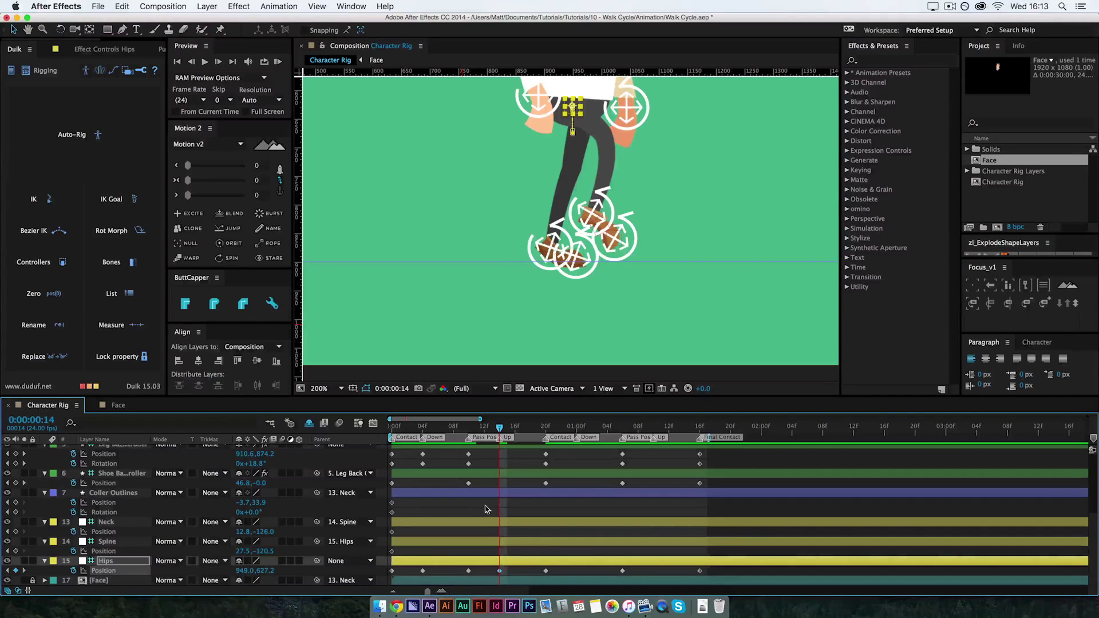
- At frame 14, set the back leg controller's position to 873.6, 848.2 and its rotation to 40.8°
scroll(33, 492, "up", 3)
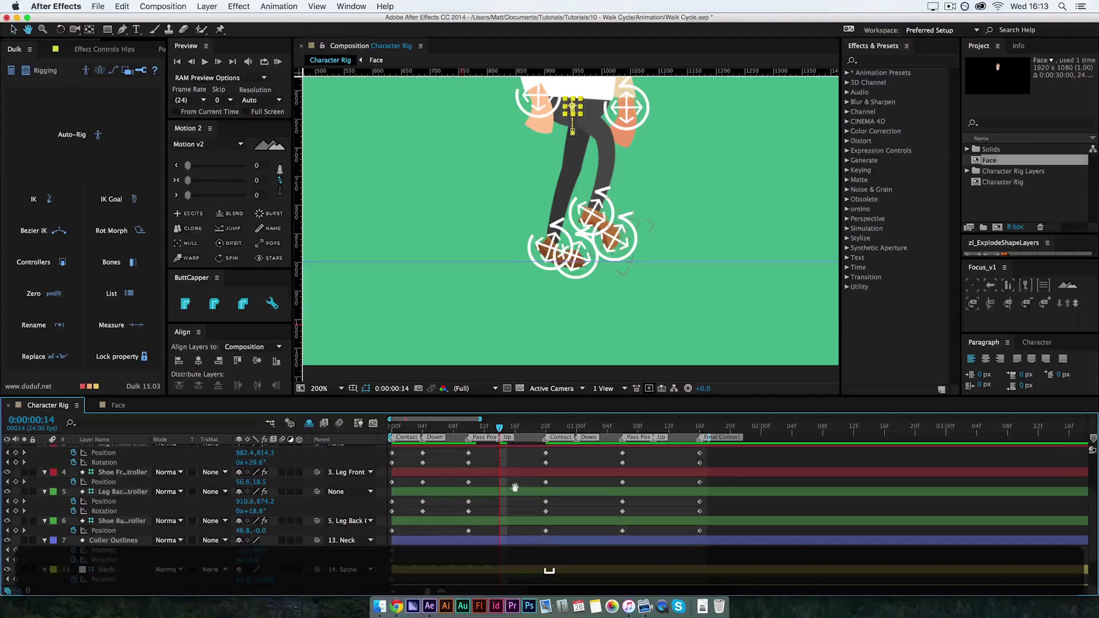
scroll(68, 480, "up", 2)
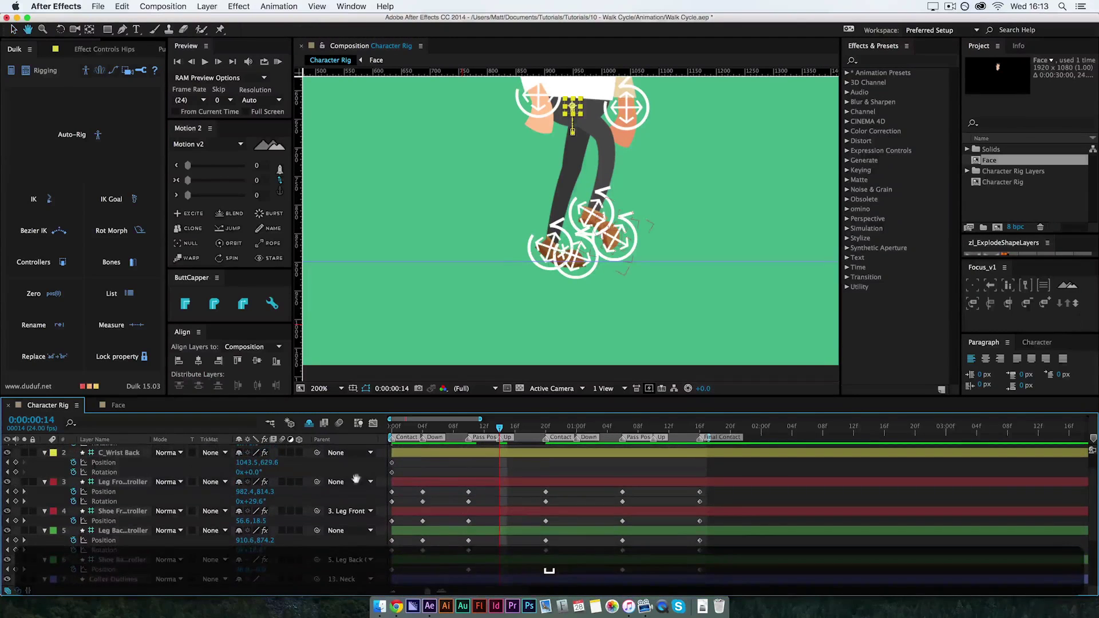
left_click(114, 531)
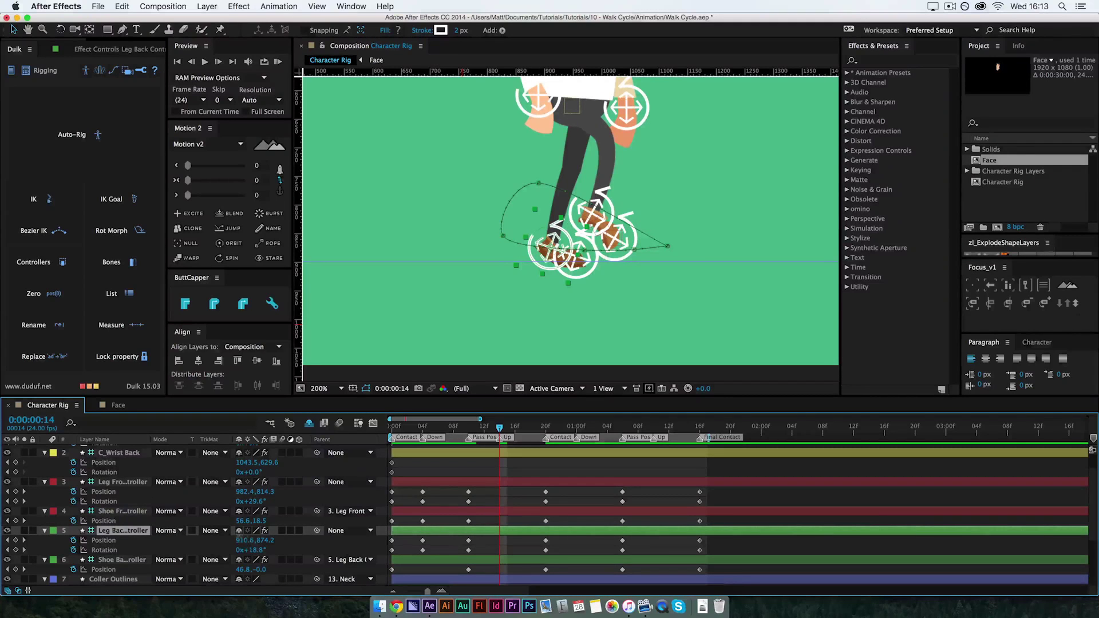
left_click_drag(243, 540, 268, 538)
key("cmd+=")
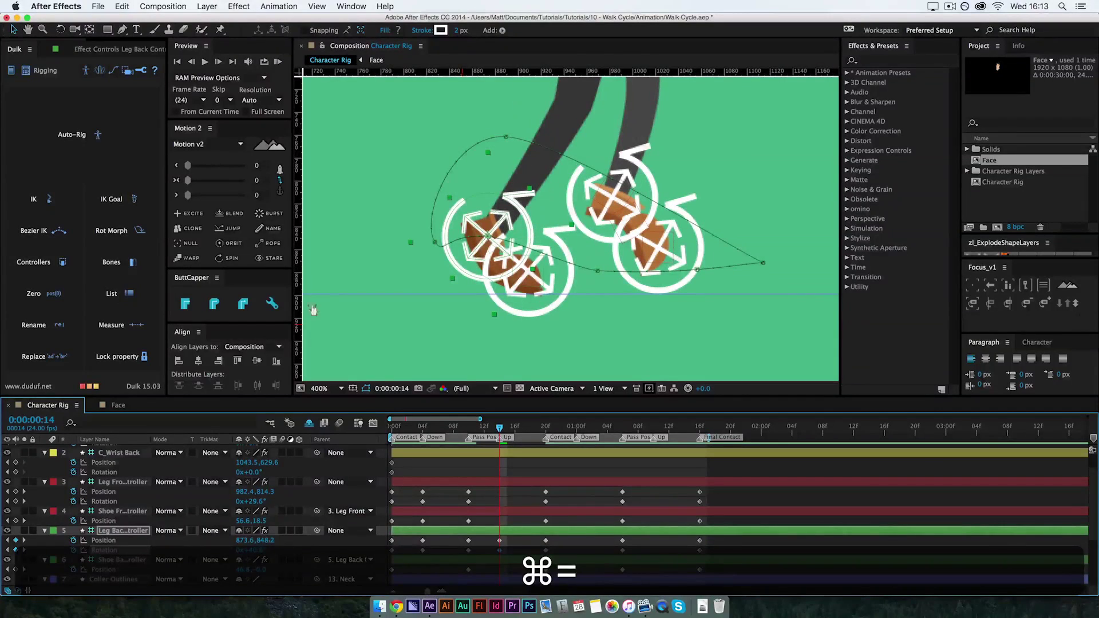
- At frame 14, move the back shoe controller to about 41.1, -4.3 and lower the back leg controller to Y 856.2
left_click(116, 560)
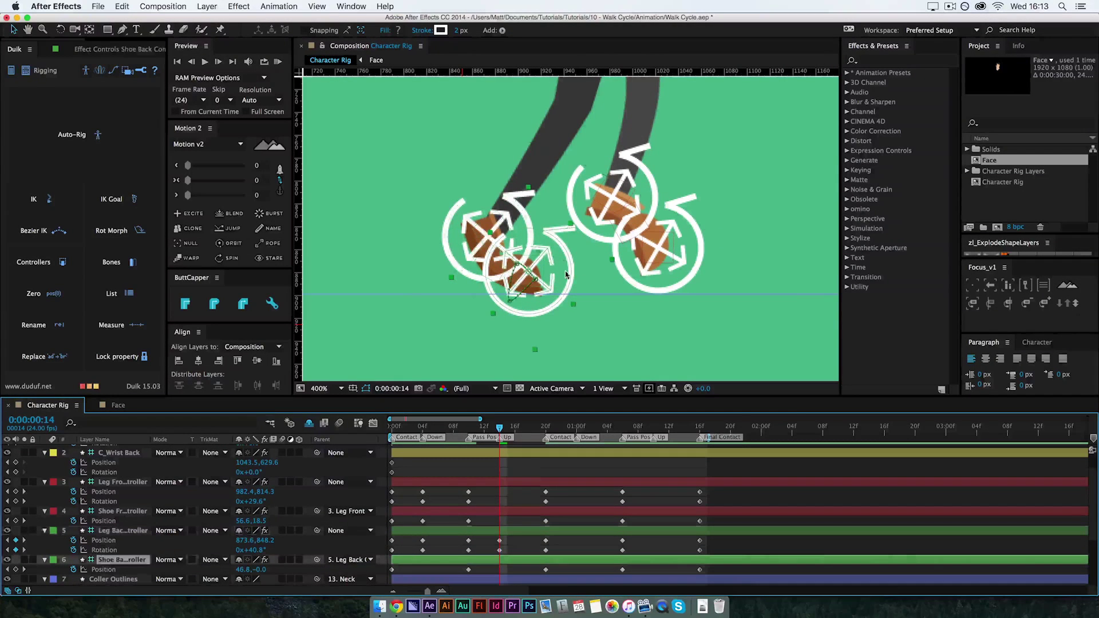
left_click_drag(566, 275, 555, 262)
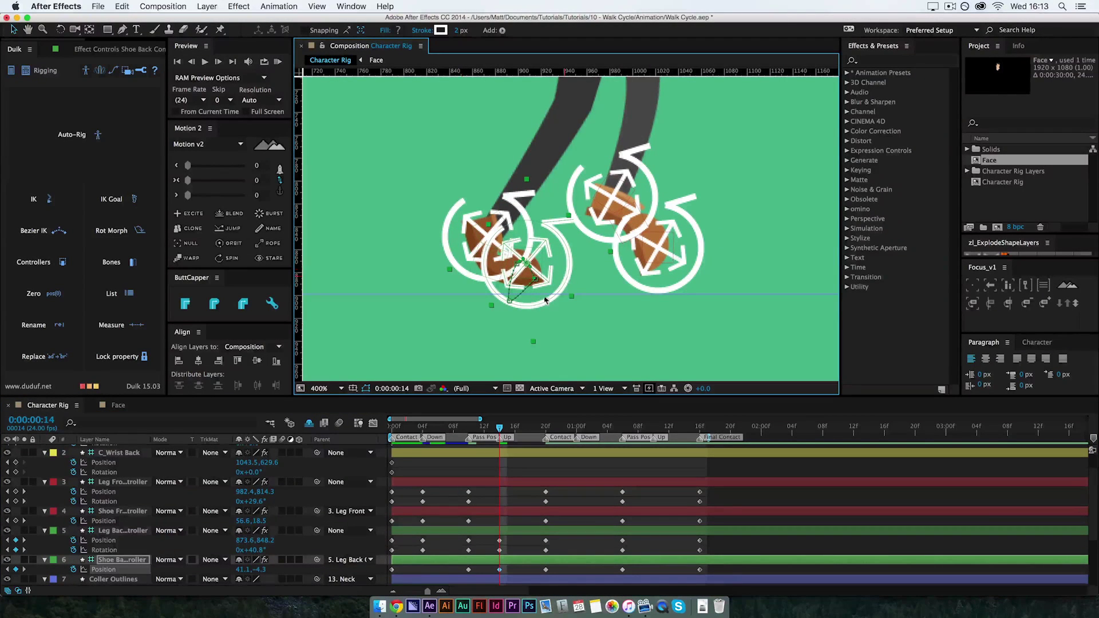
left_click(127, 531)
left_click_drag(266, 540, 268, 536)
left_click(526, 539)
key("super+minus")
key("super+minus")
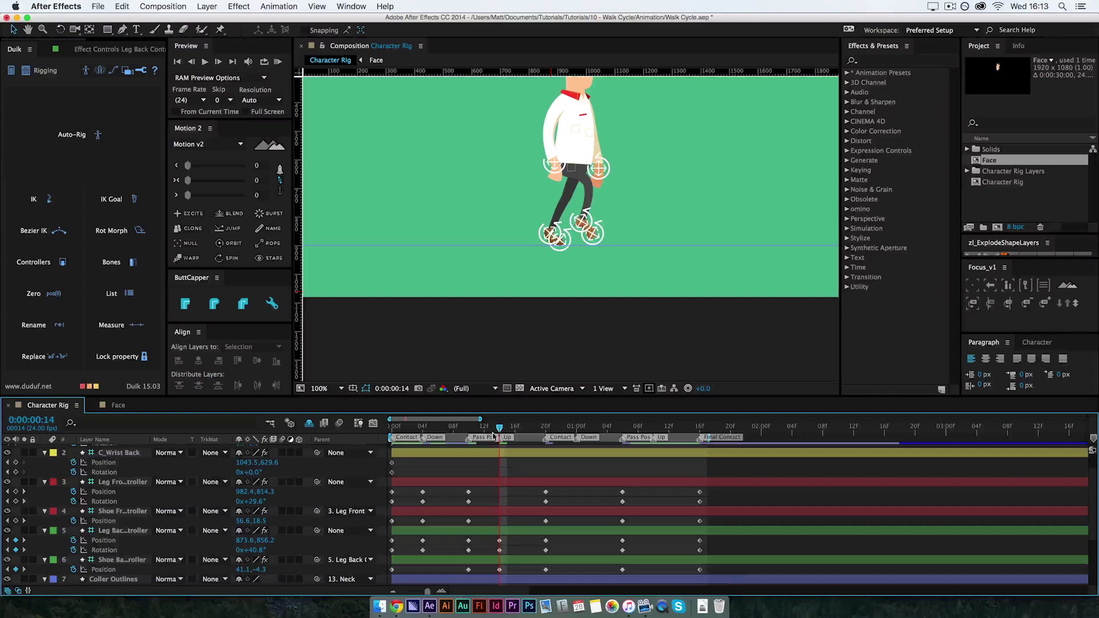
left_click_drag(494, 435, 500, 487)
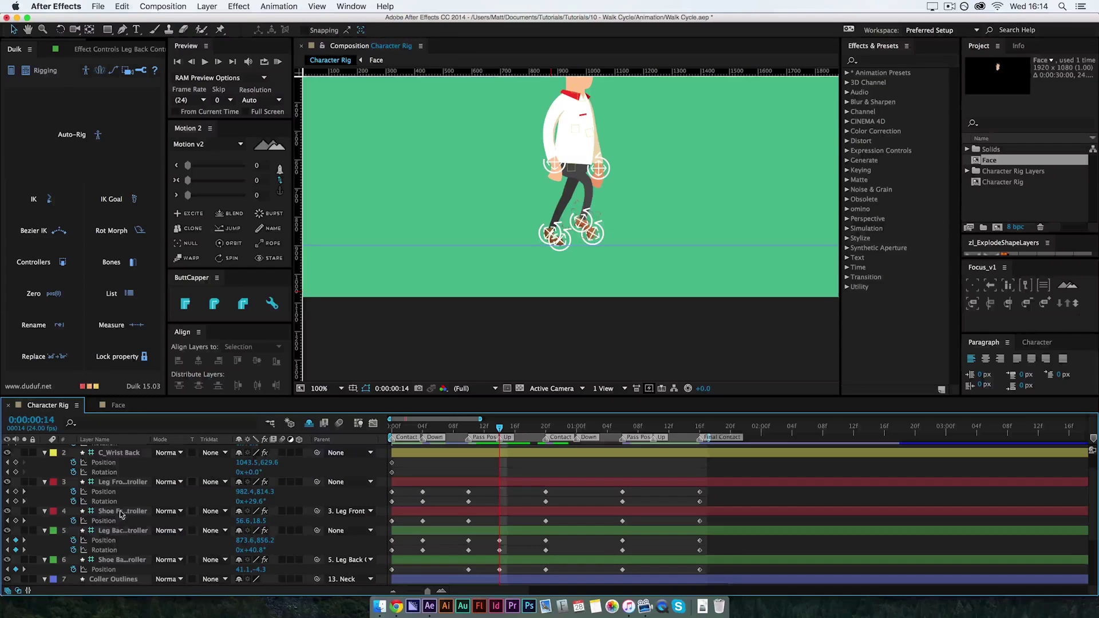
- At frame 14, raise the front leg controller to about 984.4, 758.3 for the Up pose
left_click(123, 531)
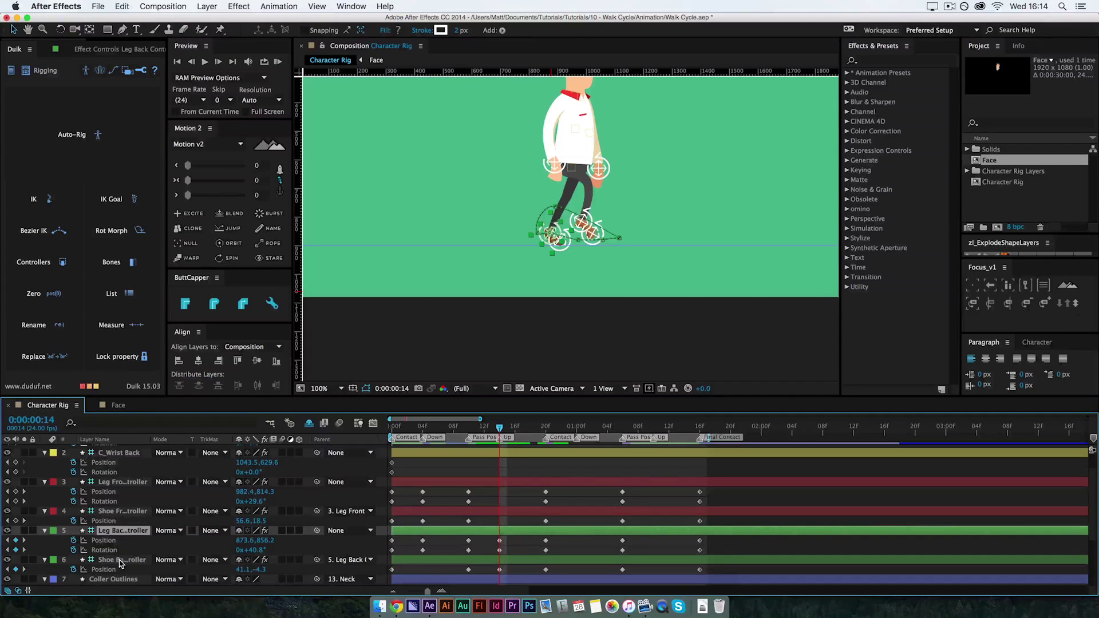
left_click(136, 491)
mouse_move(579, 221)
left_mouse_down()
mouse_move(590, 201)
mouse_move(574, 200)
left_mouse_up()
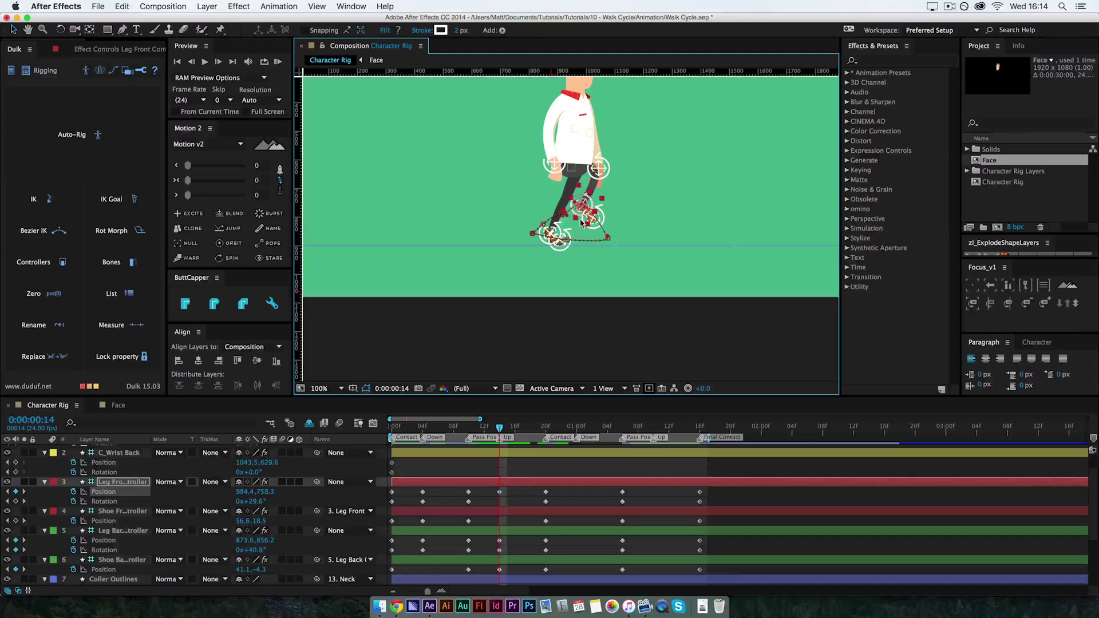
- Check the walk cycle reference in Chrome, return to After Effects, and set the front leg controller's rotation to 62.6° at frame 14
left_click(396, 606)
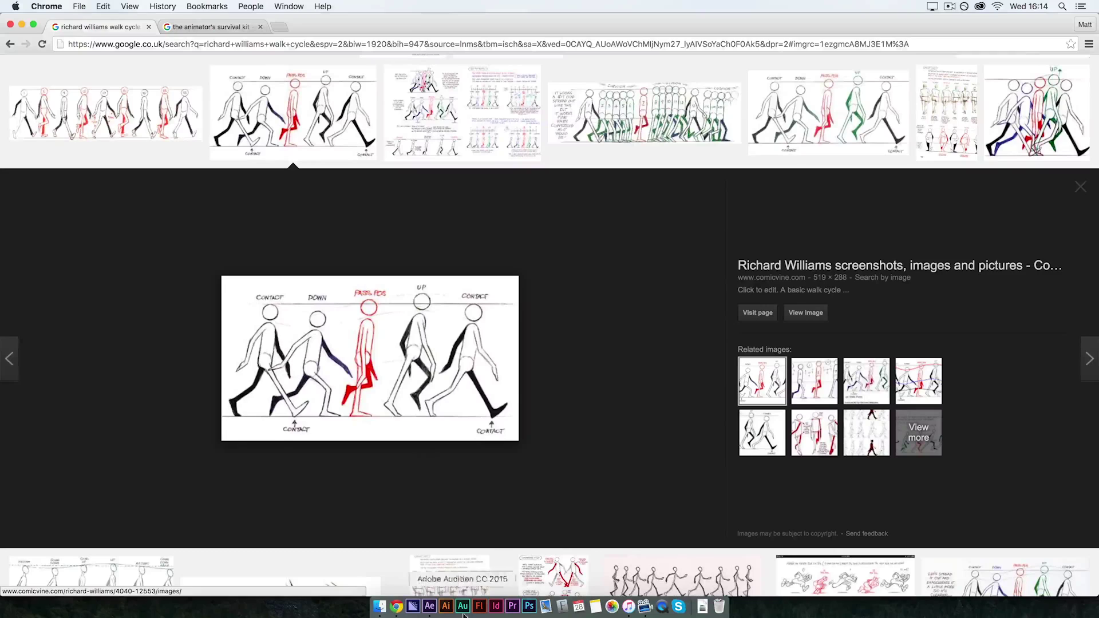
left_click(429, 605)
key("super+equal")
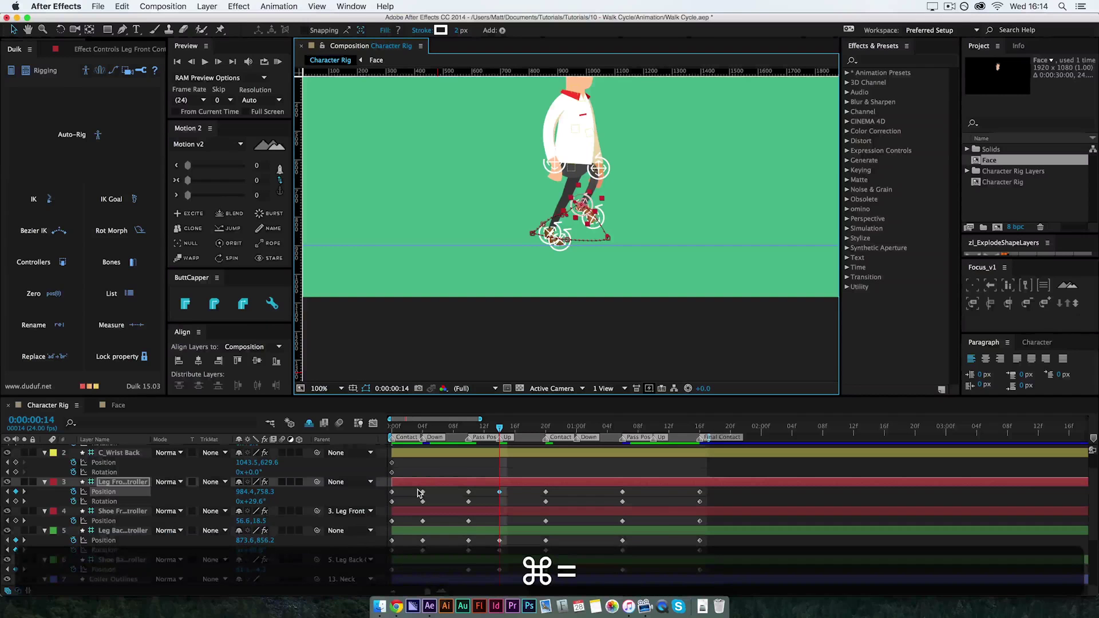
key("super+equal")
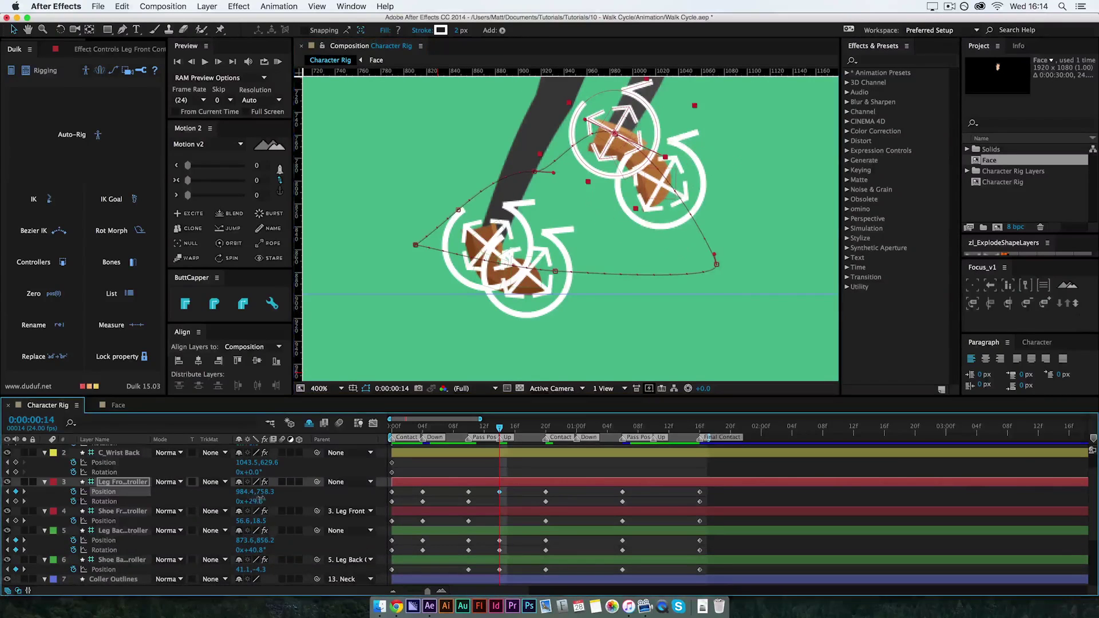
left_click_drag(252, 502, 271, 502)
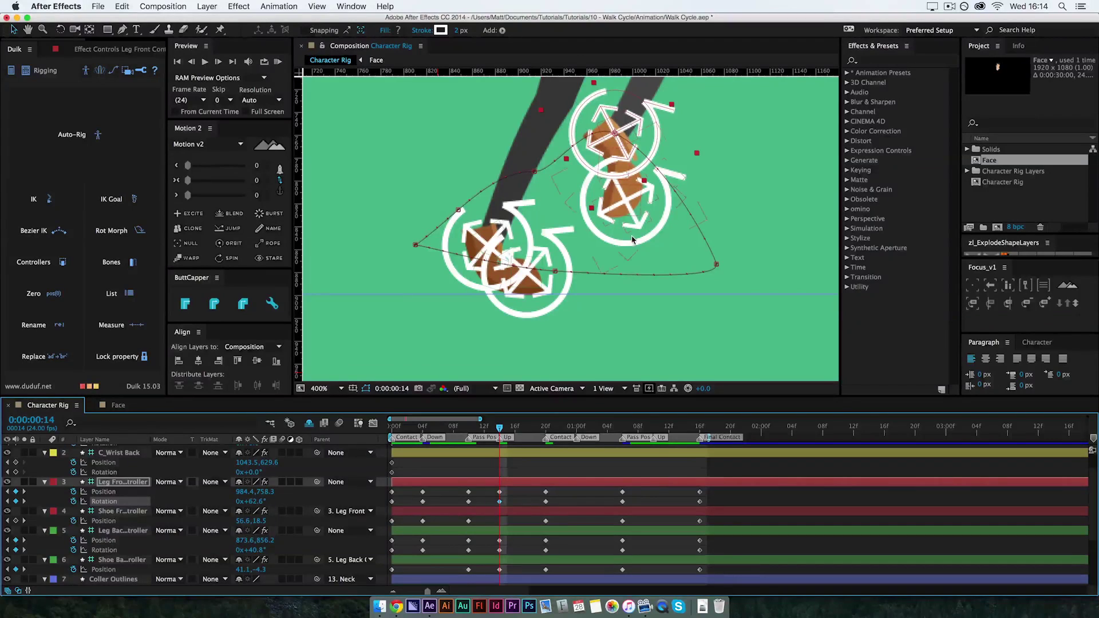
- At frame 14, move the front shoe controller to about 51.2, 8.4
left_click_drag(632, 239, 636, 225)
key("super+minus")
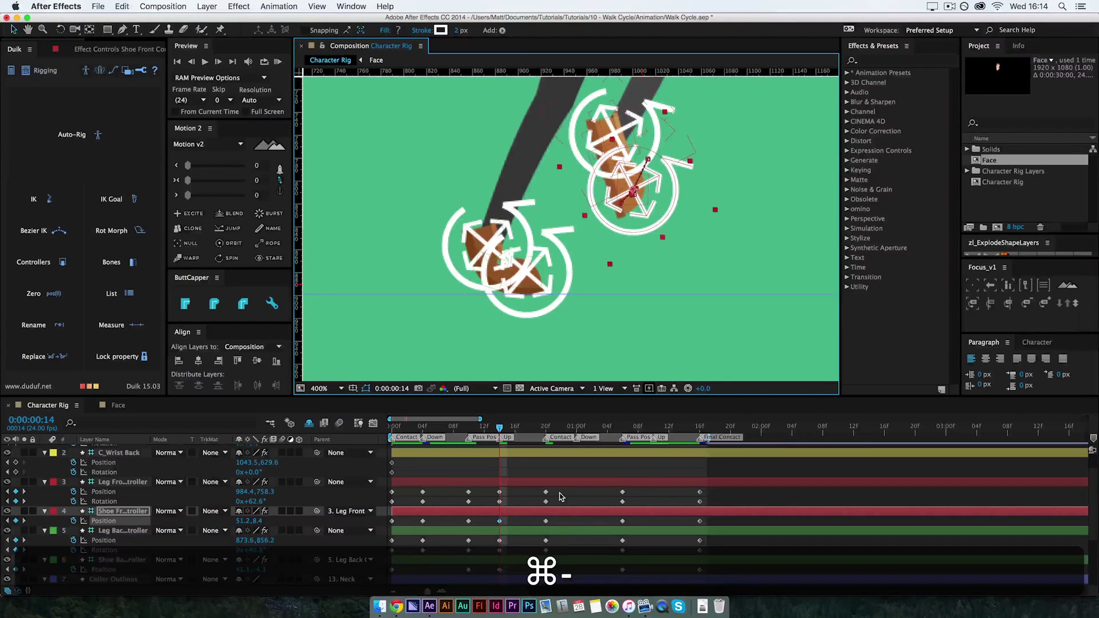
key("super+minus")
left_click(578, 493)
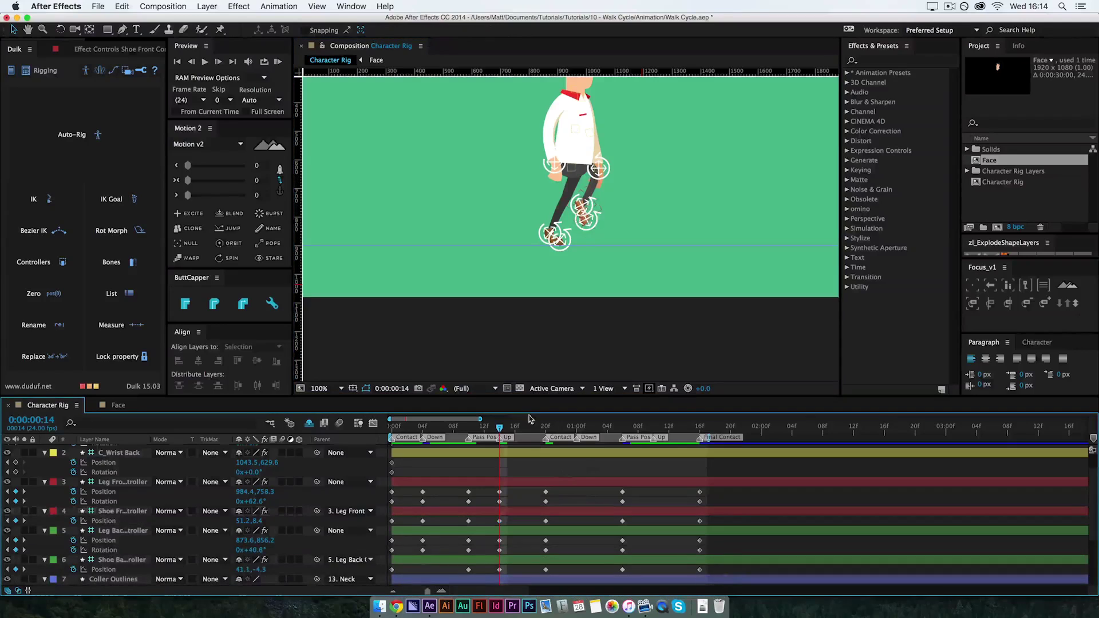
- Scrub past the Up pose and play a RAM preview of the walk cycle
left_click(511, 432)
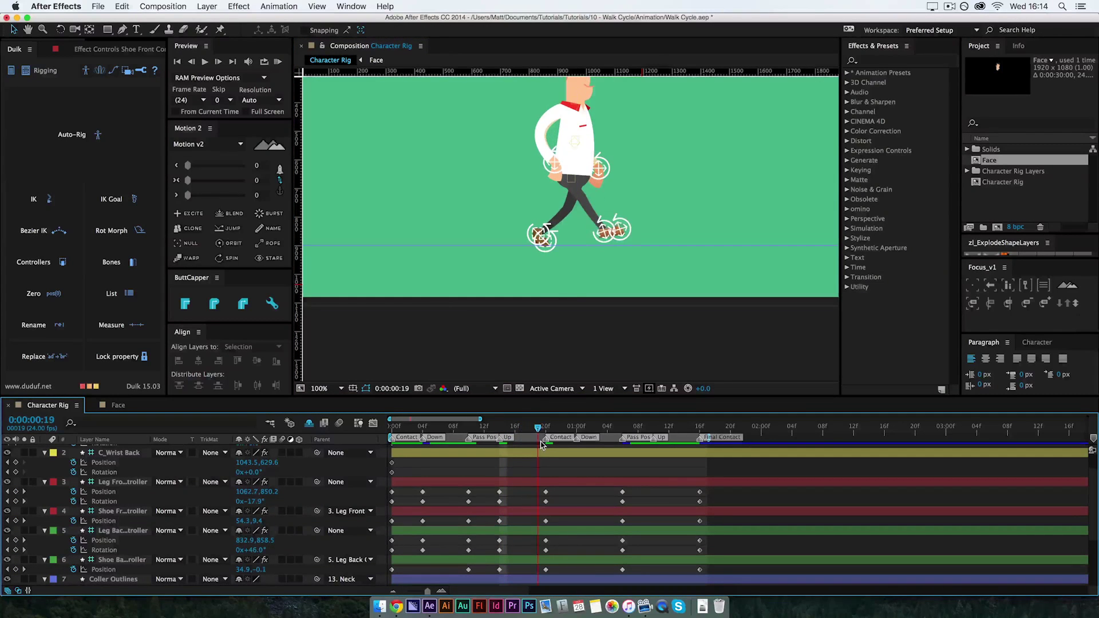
key("space")
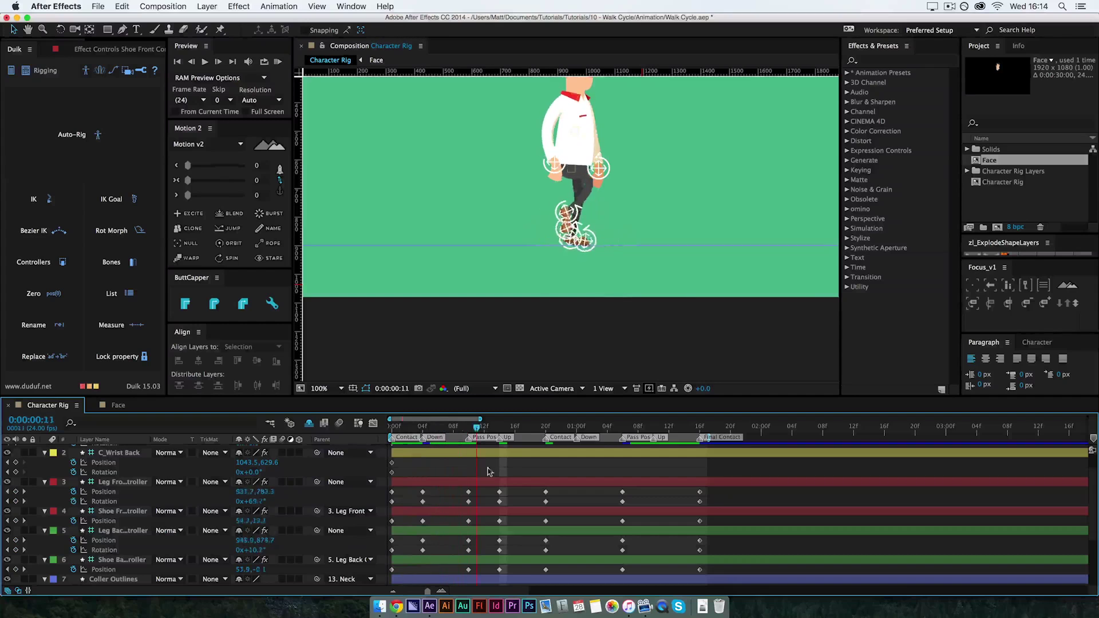
key("KP_0")
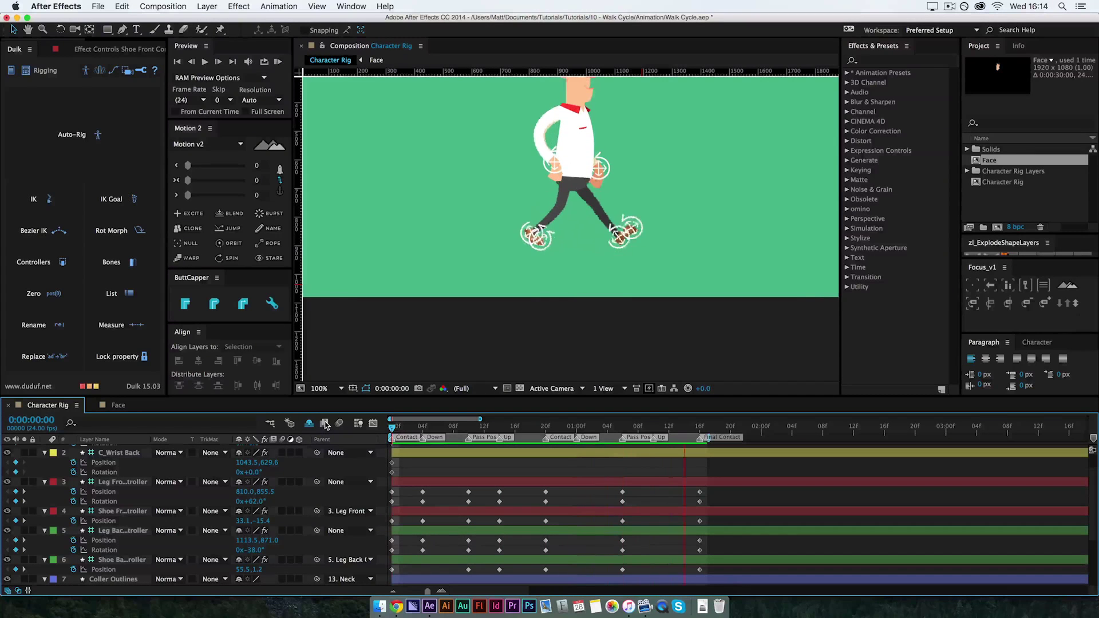
key("space")
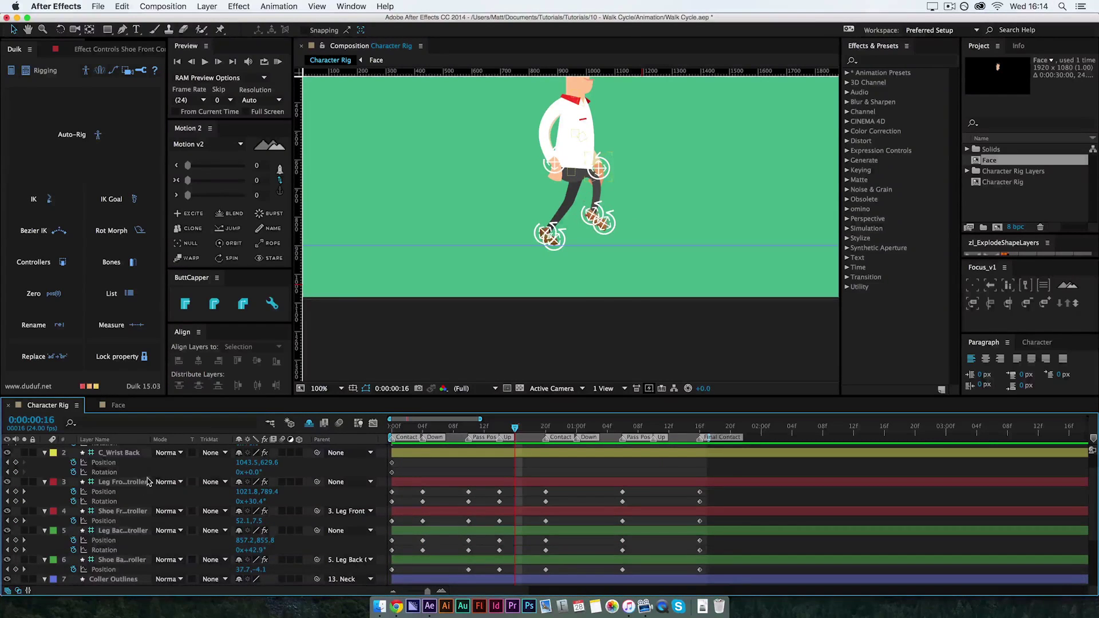
- Hide the arm, wrist, leg and shoe controller layers 1 to 6
scroll(105, 523, "up", 1)
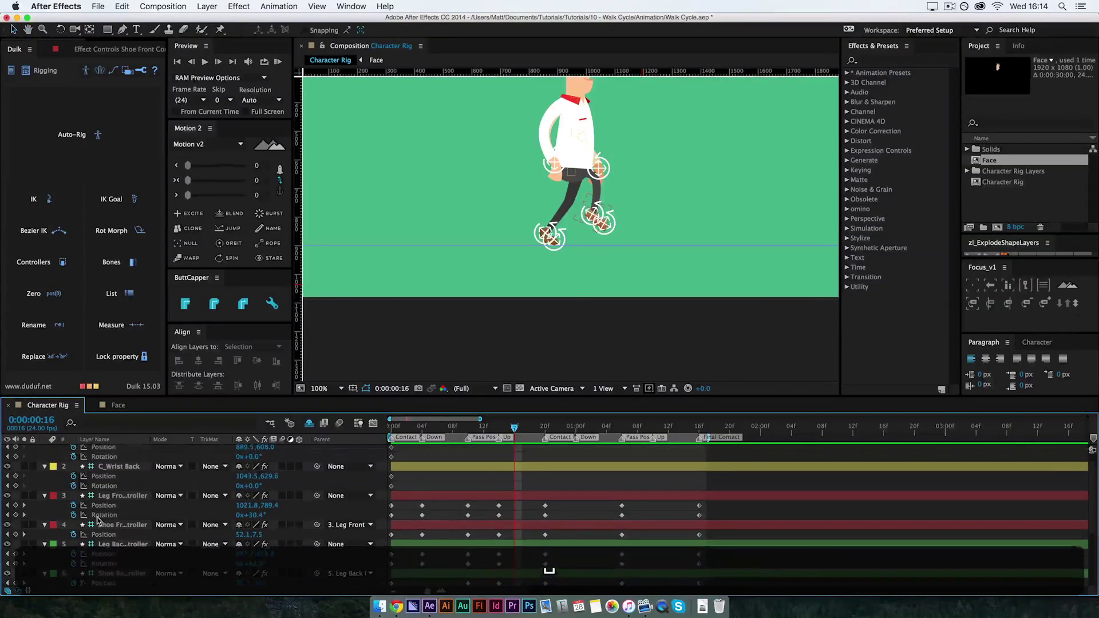
key("grave")
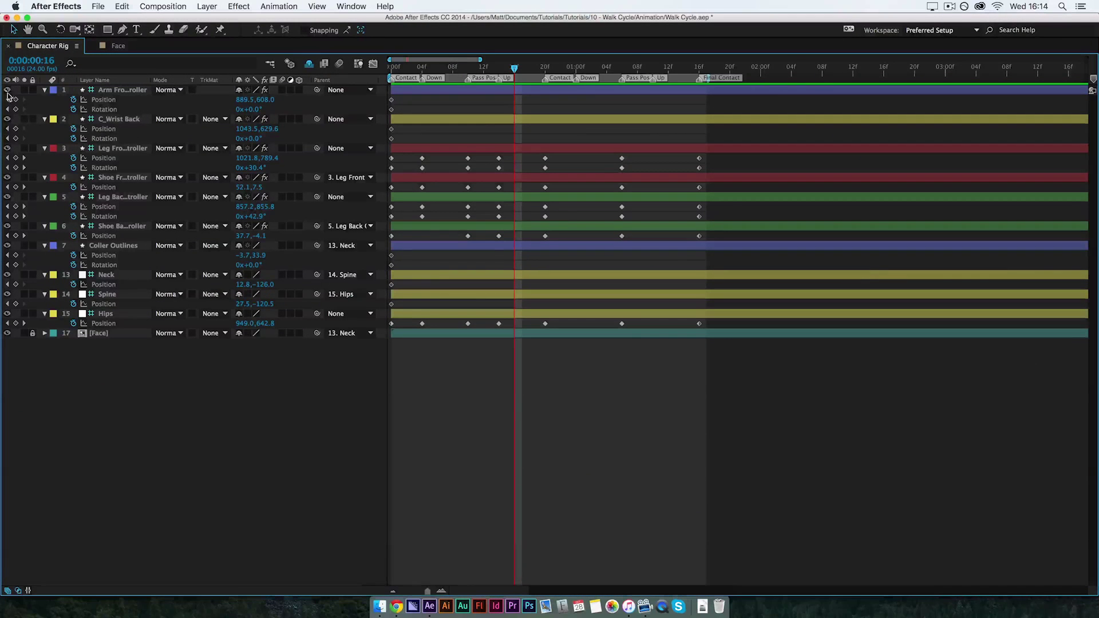
left_click_drag(8, 91, 8, 190)
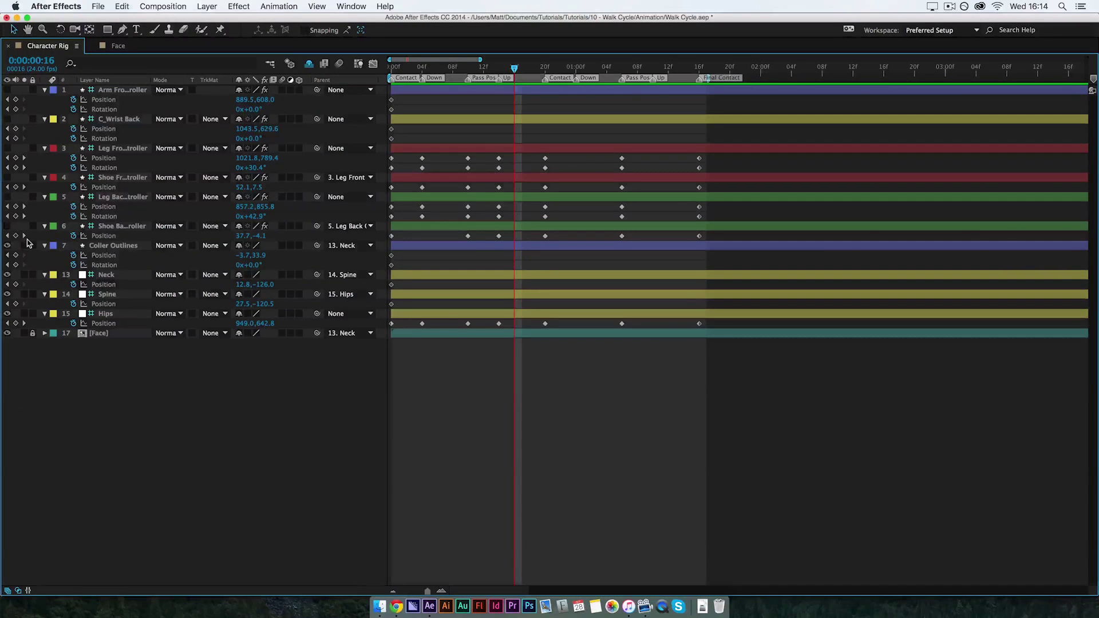
key("grave")
- Preview the walk cycle without the controllers, framing the whole character and replaying it from the first frame
key("KP_0")
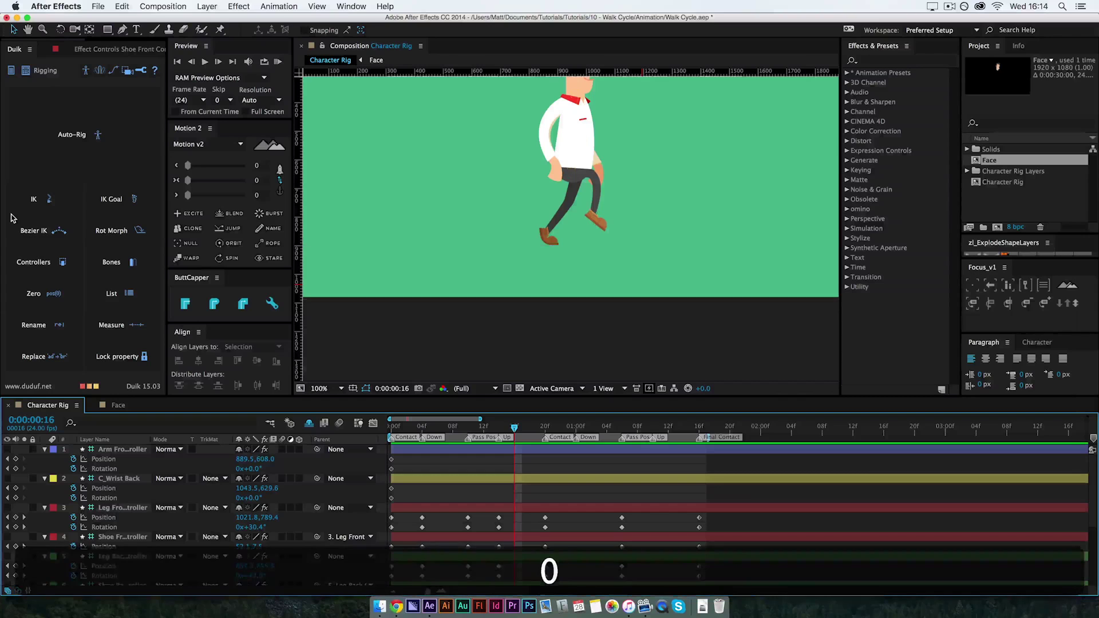
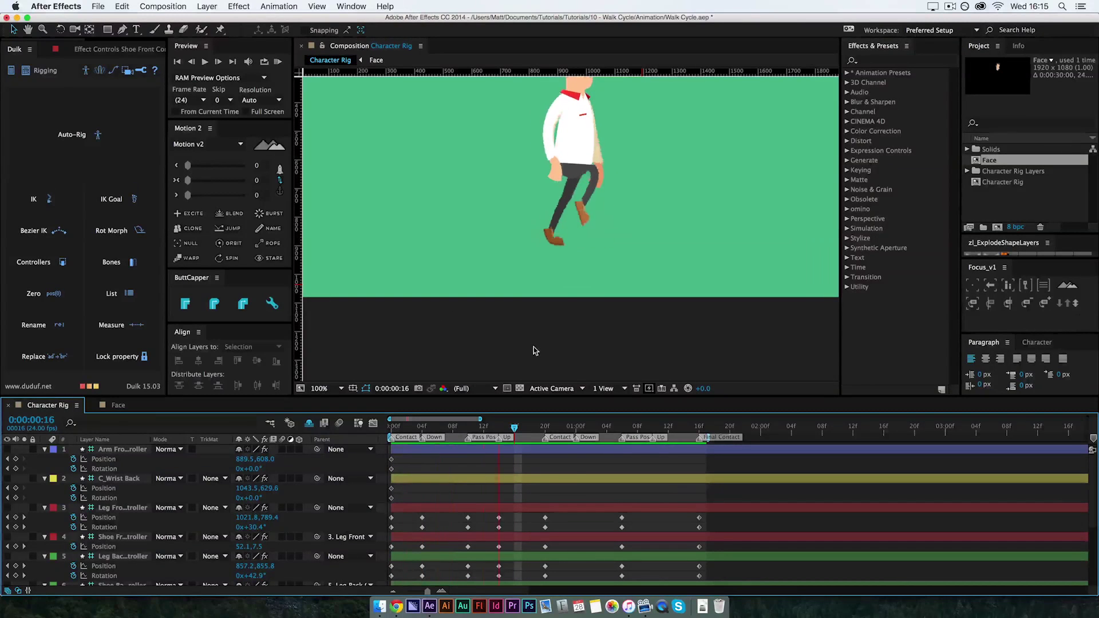
key("space")
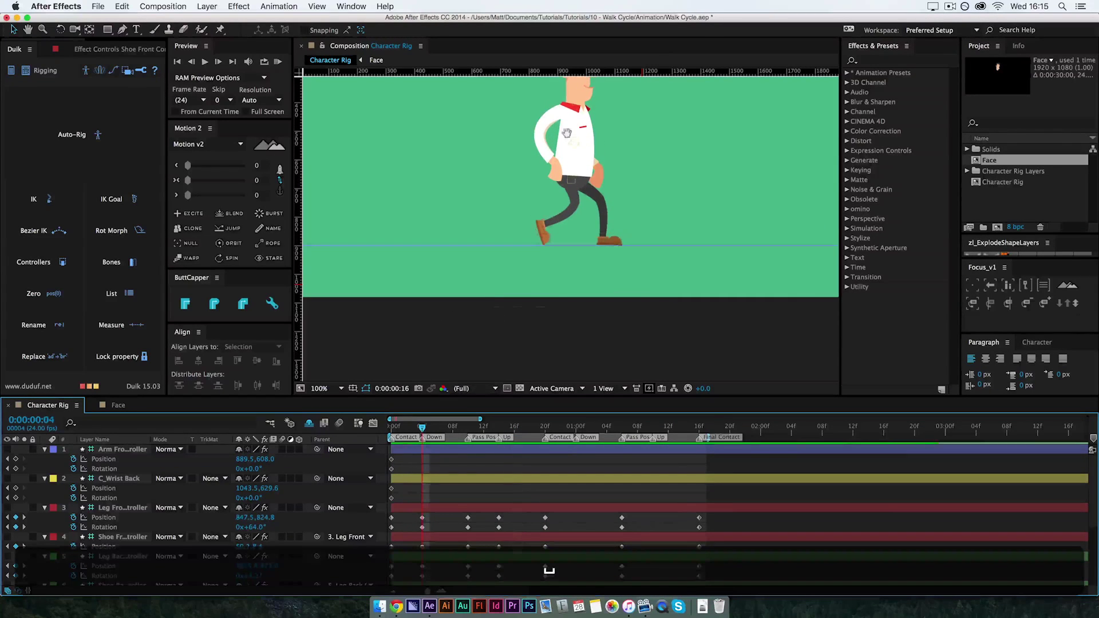
key("space")
left_click_drag(588, 142, 579, 202)
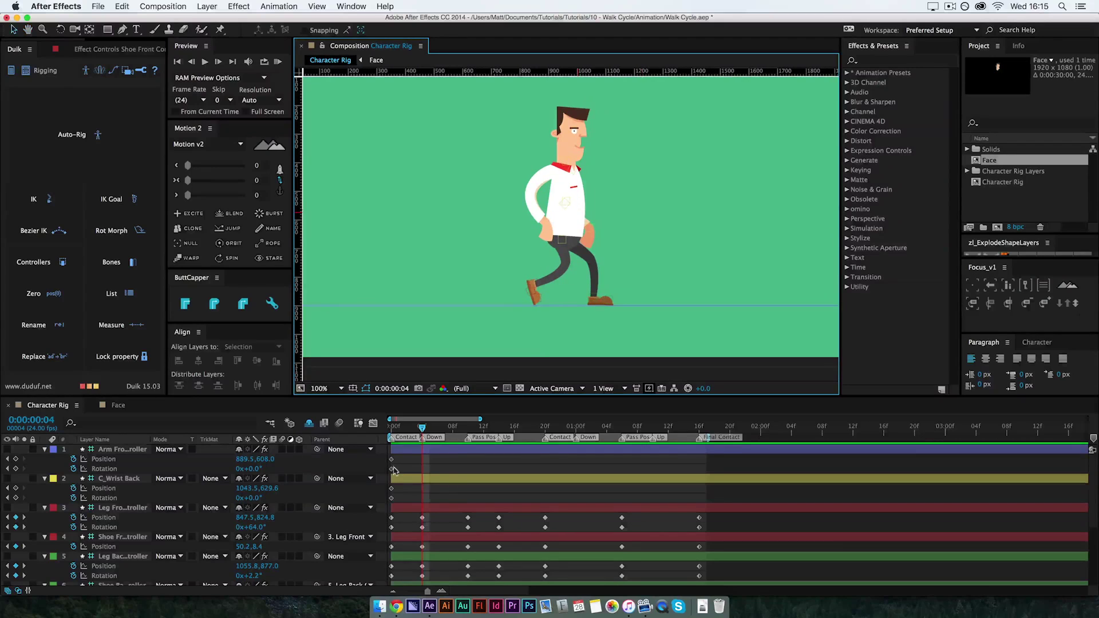
key("space")
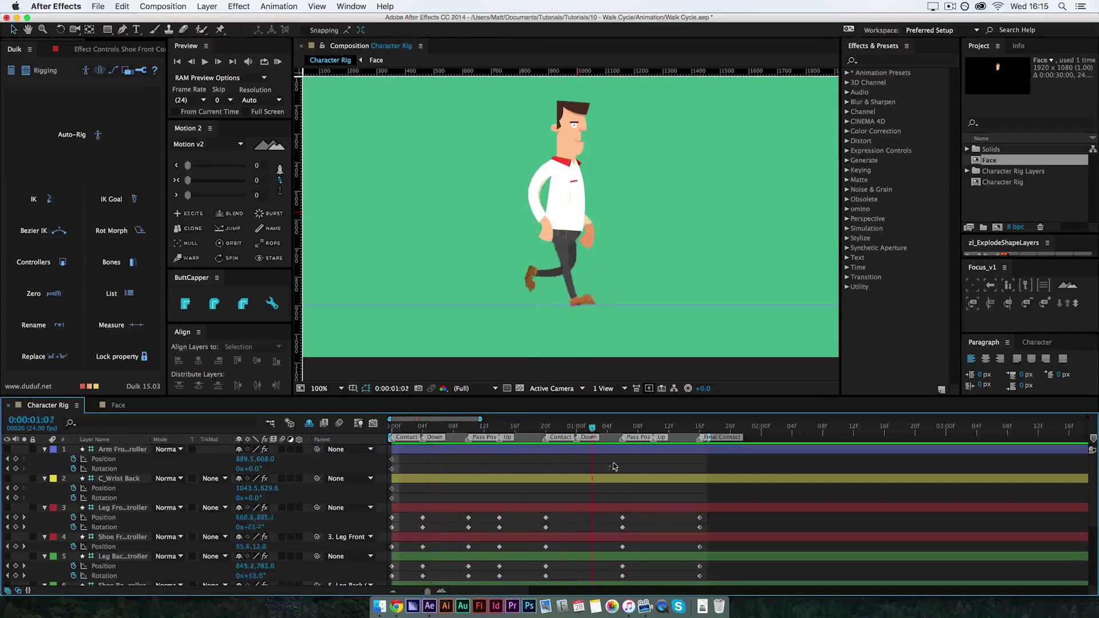
left_click_drag(744, 474, 390, 460)
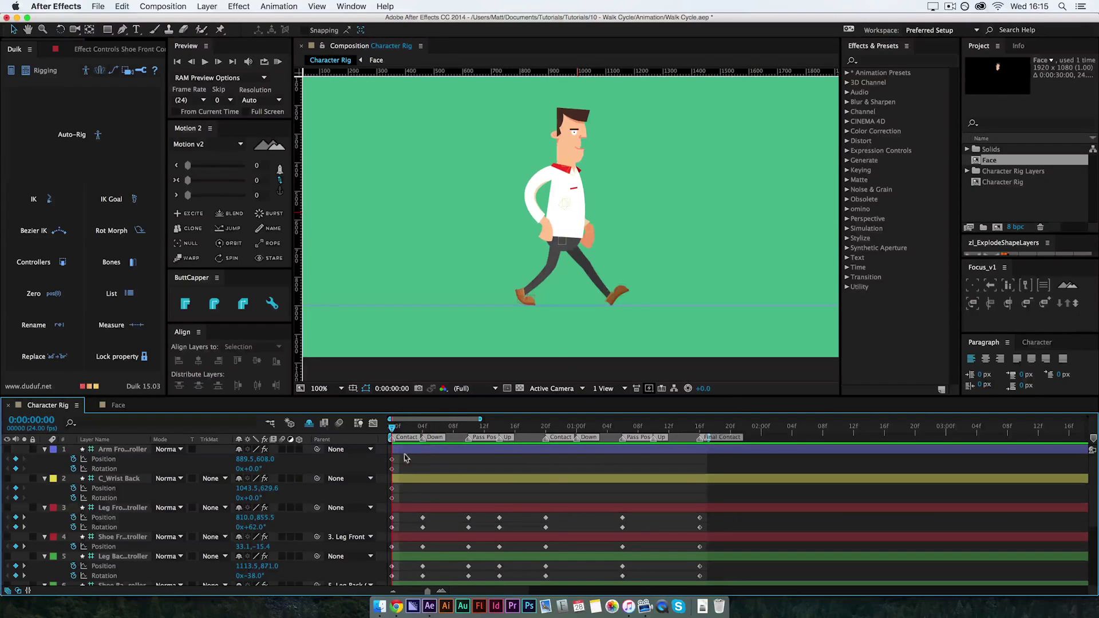
key("space")
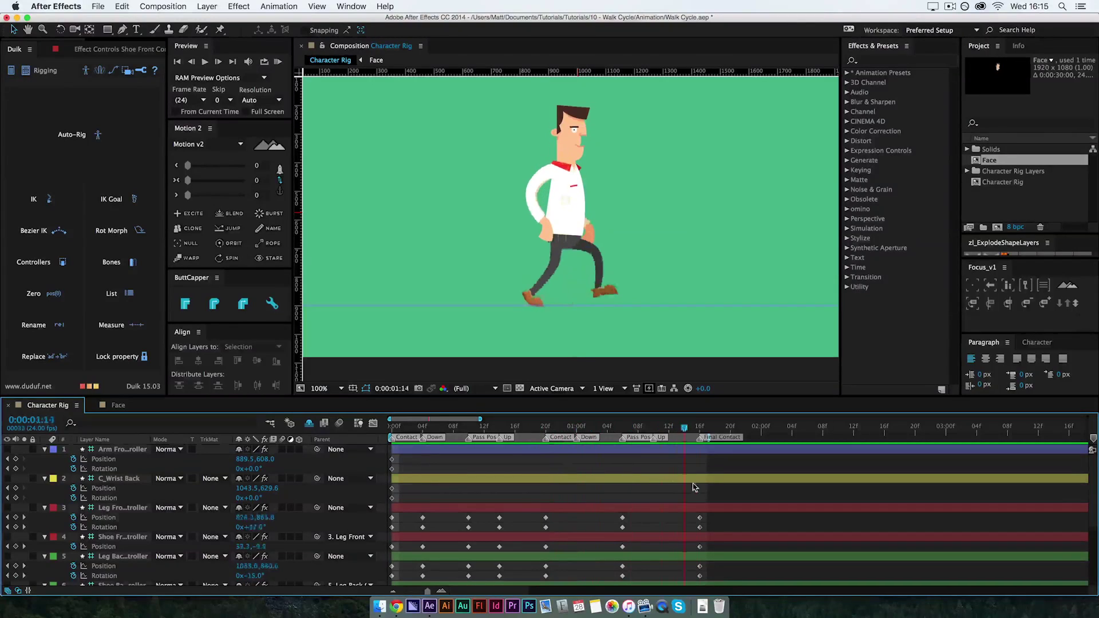
key("space")
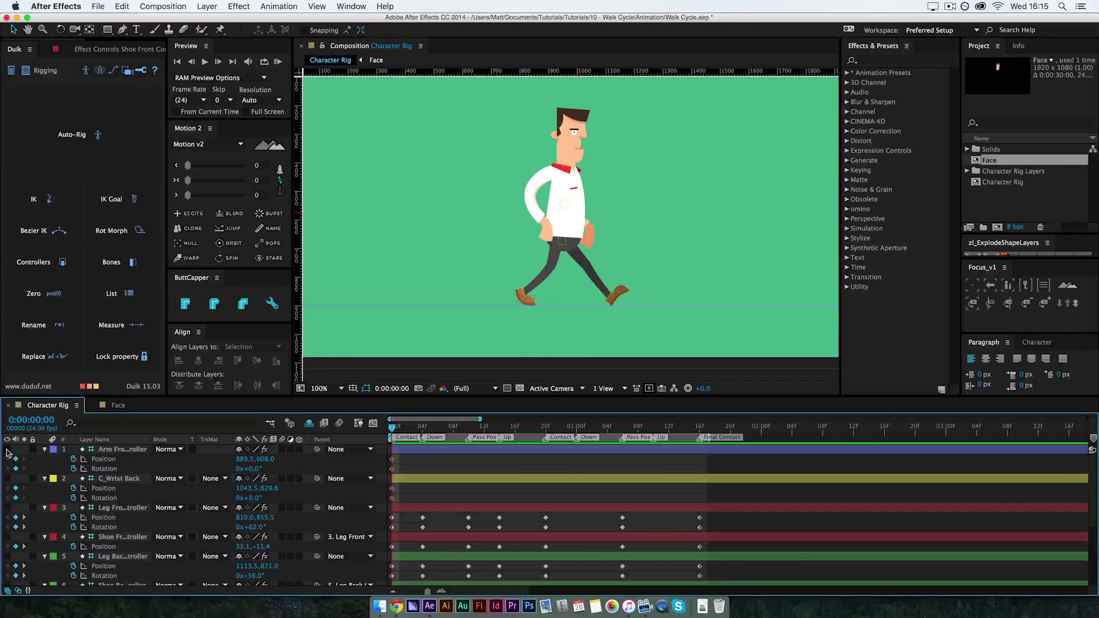
- Make the arm, wrist, leg and shoe controller layers 1 to 6 visible again
key("grave")
left_click_drag(8, 92, 13, 170)
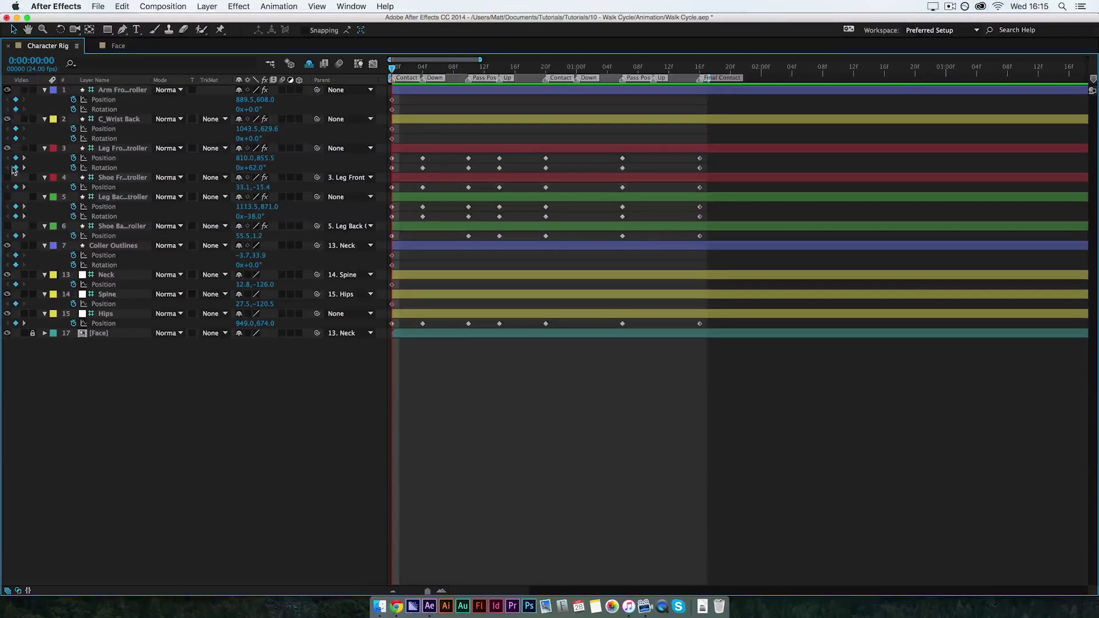
key("grave")
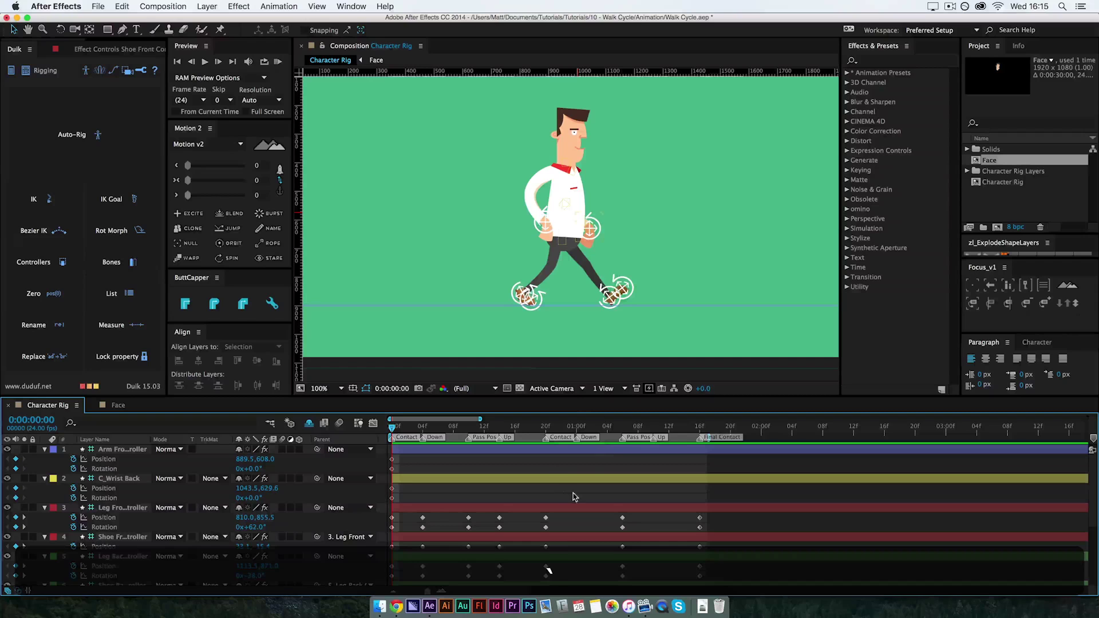
- Copy the Hips position keyframe from the first Down pose at frame 4 to the second Down pose at frame 24
left_click(577, 426)
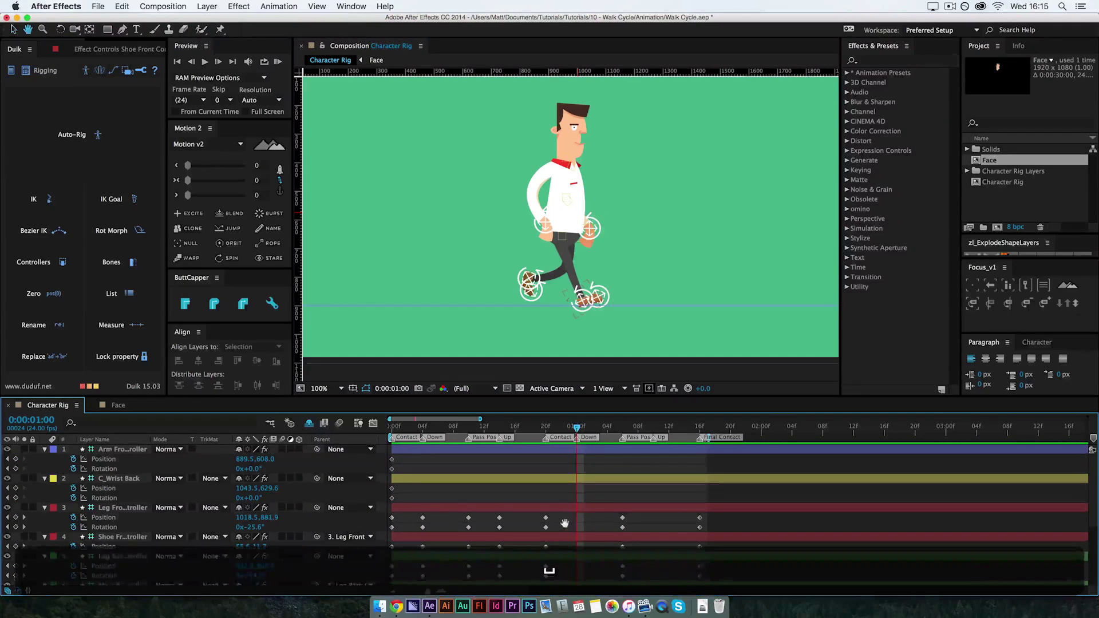
left_click_drag(565, 523, 564, 497)
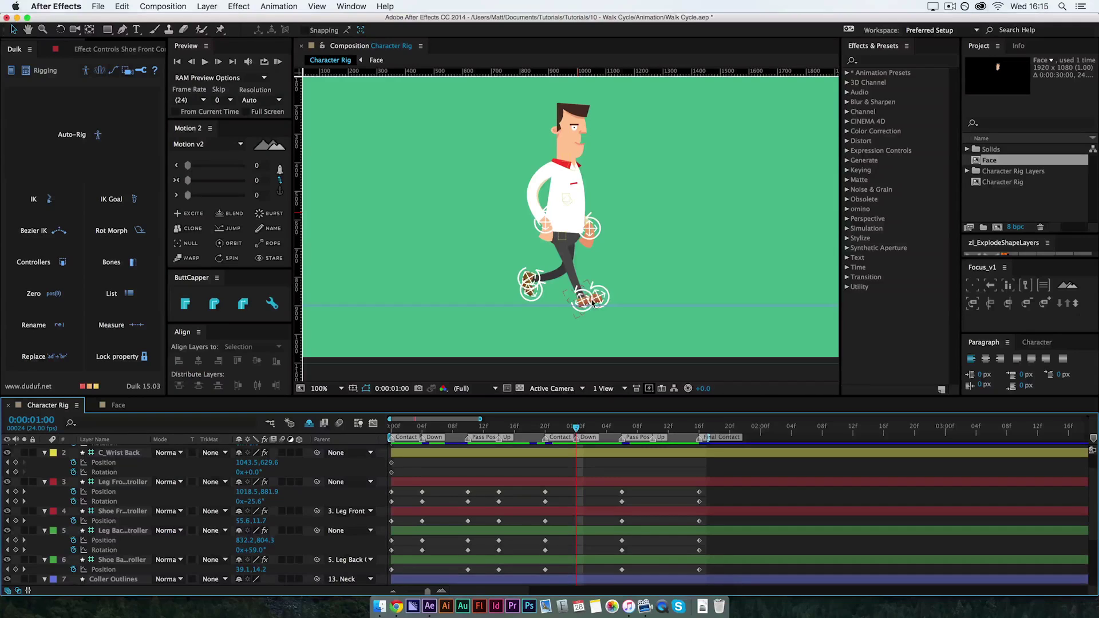
key("super+equal")
key("super+equal")
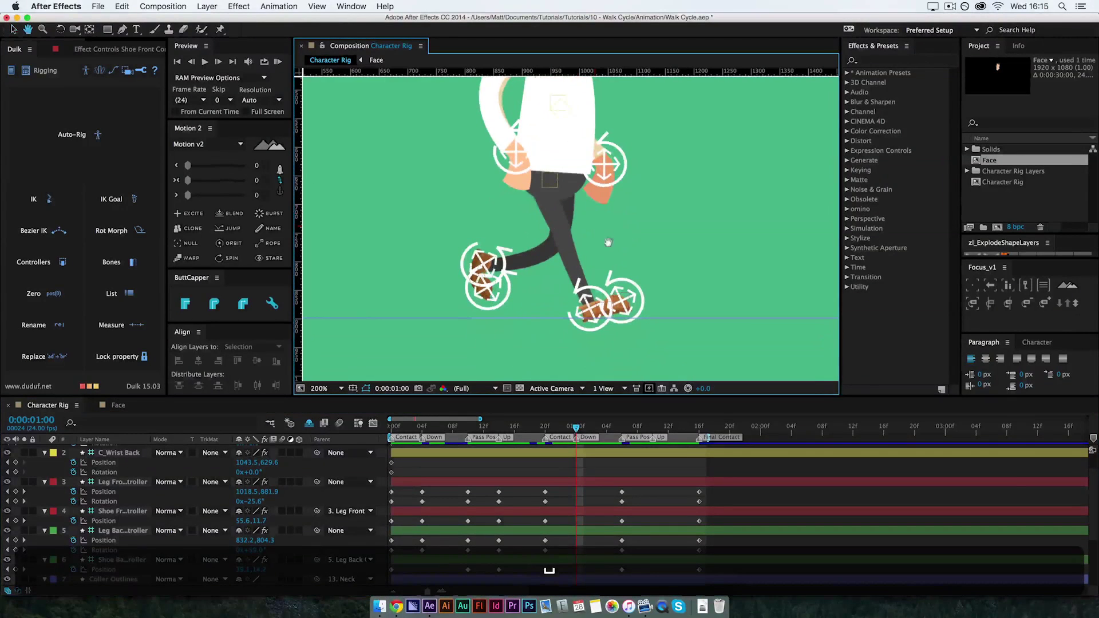
scroll(1090, 515, "down", 3)
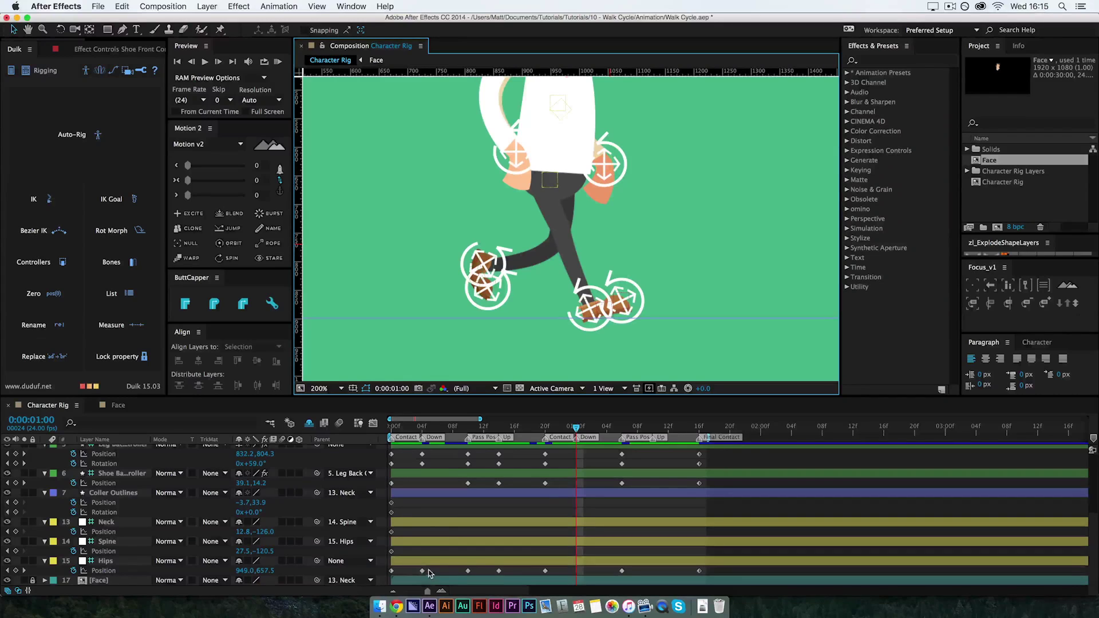
left_click(424, 571)
key("super+c")
key("super+v")
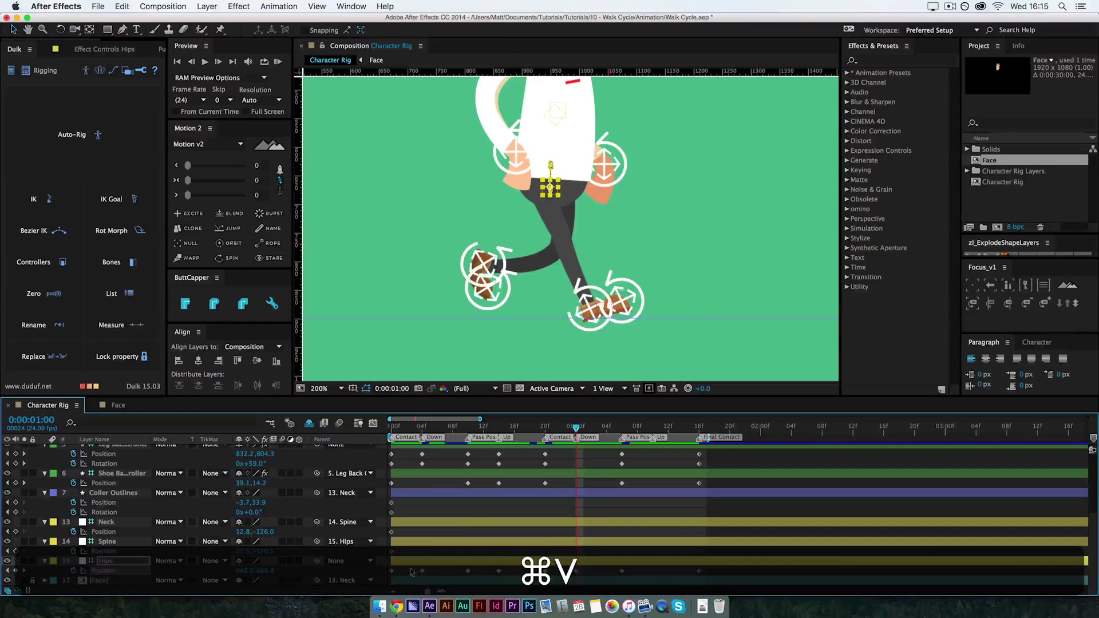
- At frame 24, set the front leg controller's rotation to 0°
left_click(591, 308)
left_click_drag(1093, 533, 1094, 439)
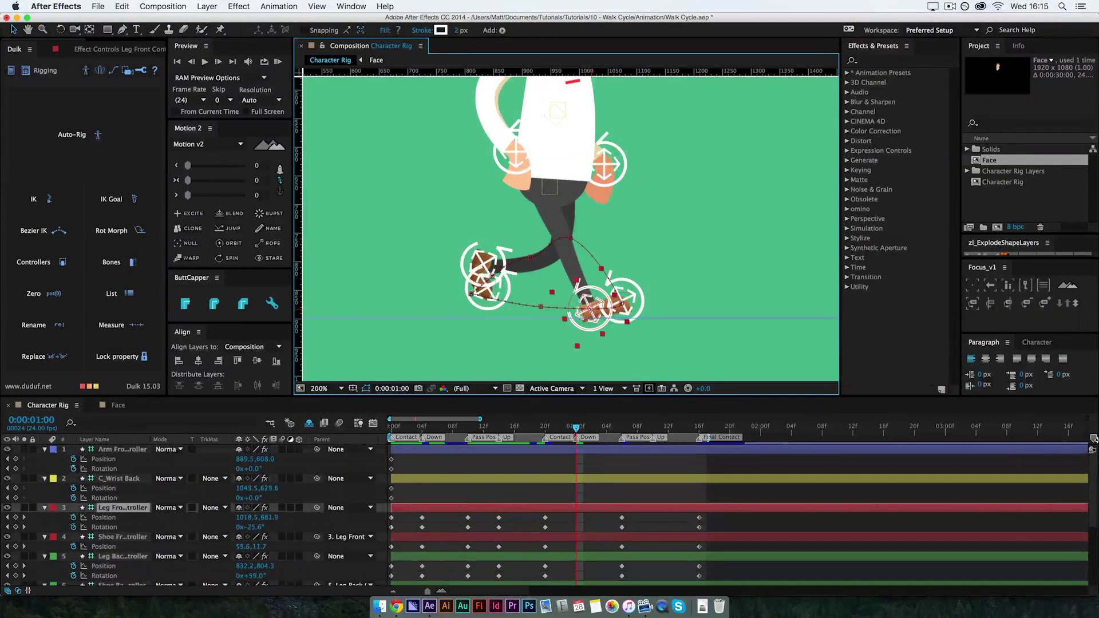
left_click(250, 527)
type("0")
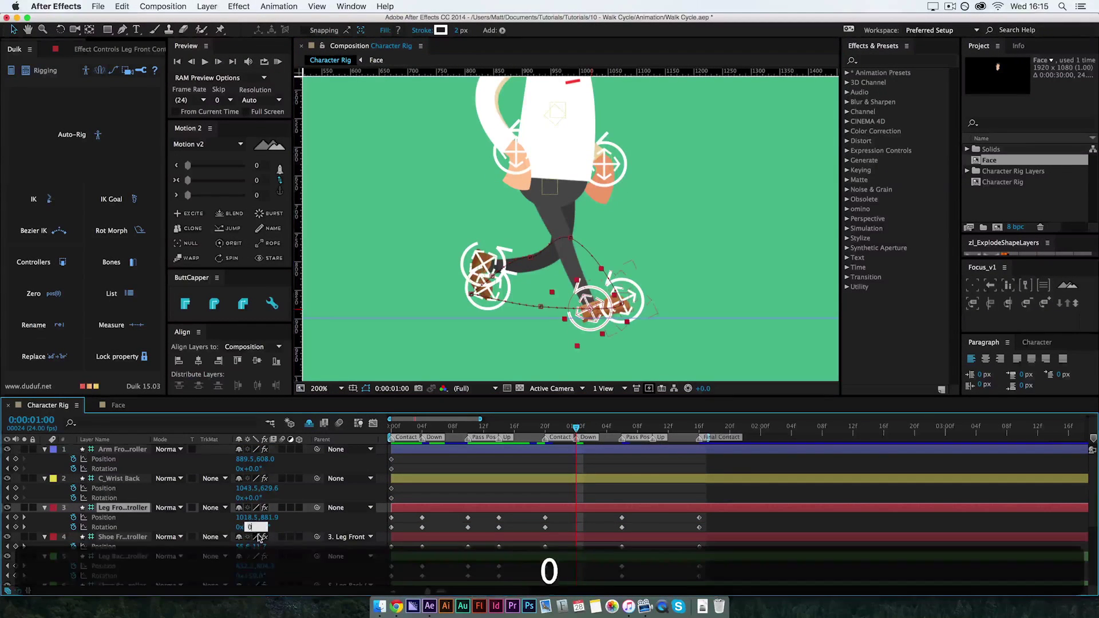
key("Return")
- At frame 24, move the front shoe controller to position 55.1, -0.8 so the shoe lies flat
key("super+equal")
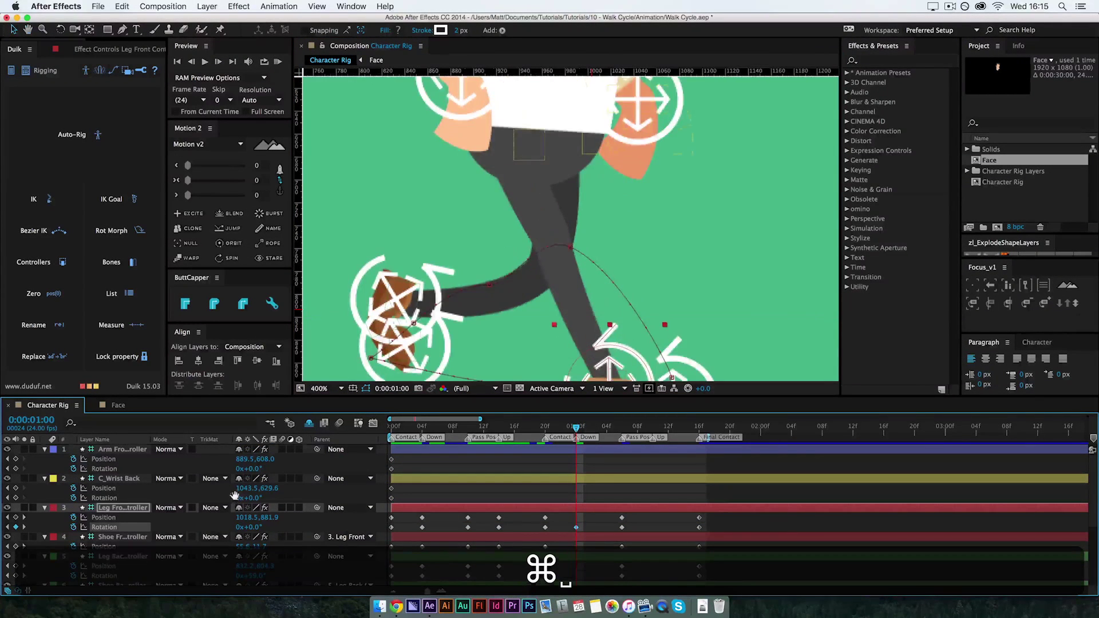
key("space")
left_click_drag(711, 282, 678, 180)
left_click_drag(654, 293, 664, 261)
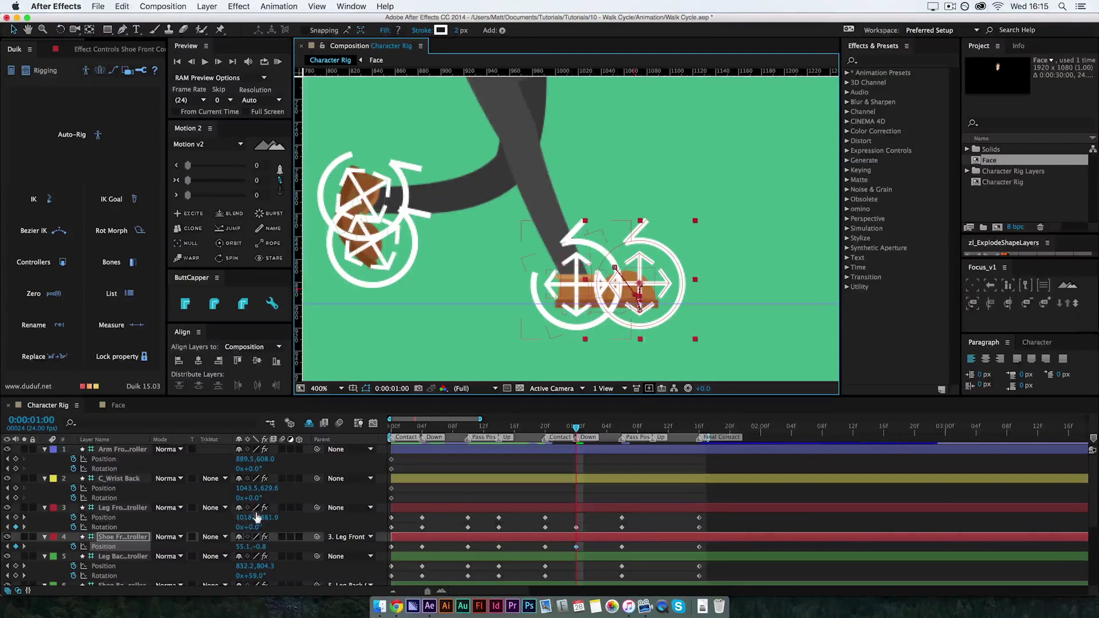
- Adjust the front leg controller's position at frame 24 to 1015.5, 873.9
left_click_drag(265, 517, 256, 511)
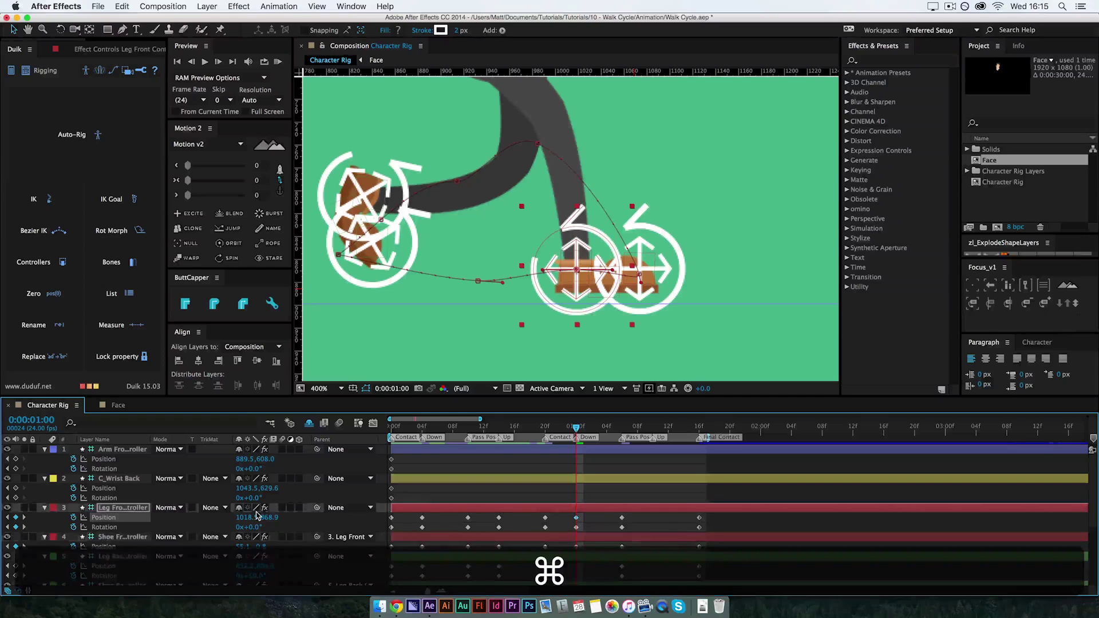
key("super+minus")
key("space")
left_click_drag(554, 216, 523, 233)
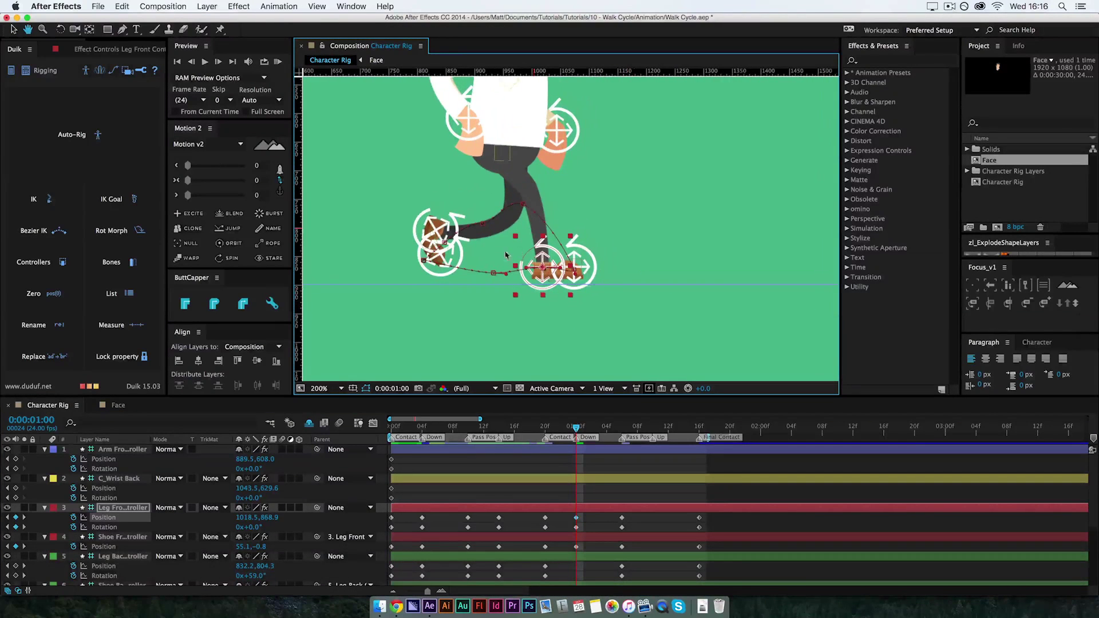
mouse_move(246, 517)
left_mouse_down()
mouse_move(252, 509)
mouse_move(239, 510)
left_mouse_up()
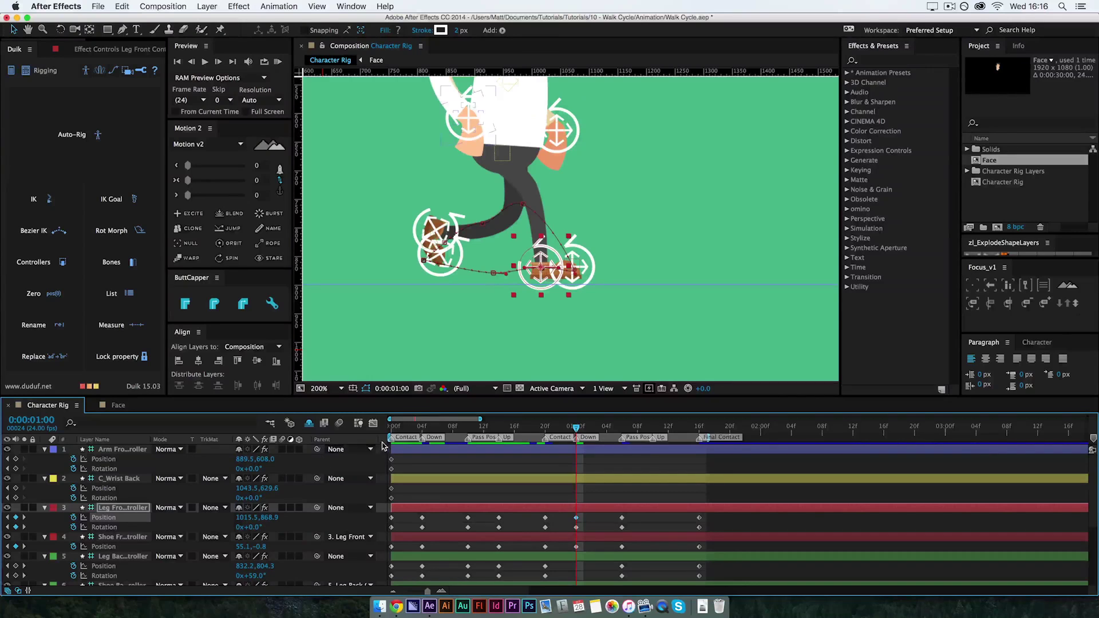
left_click_drag(271, 516, 275, 508)
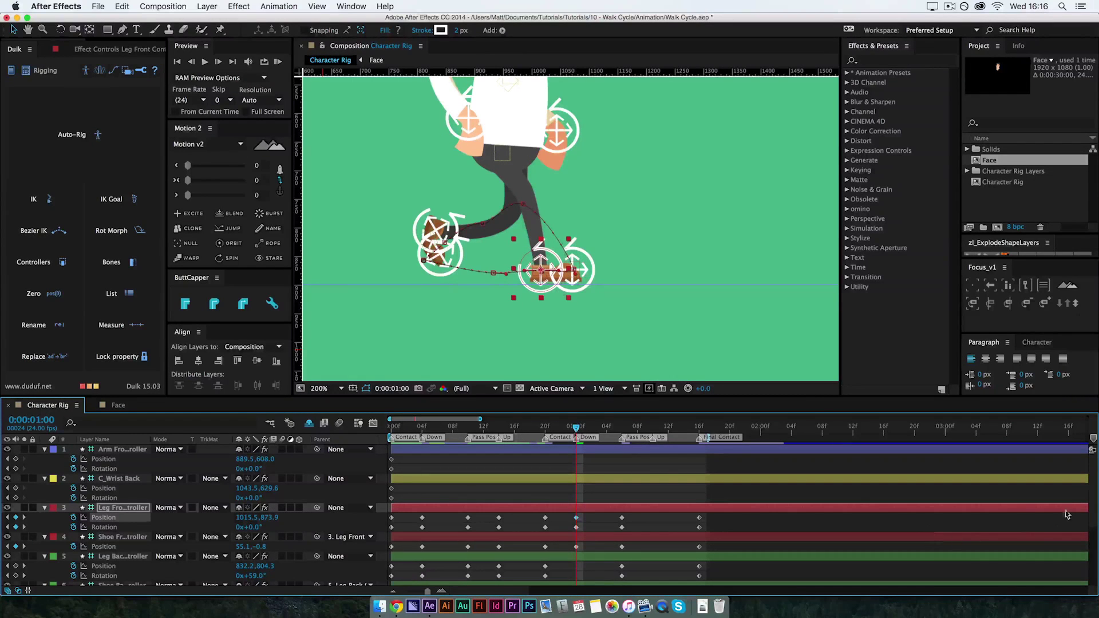
- Lower the front leg controller at frame 24 to a Y position of 877.9
scroll(1070, 515, "down", 5)
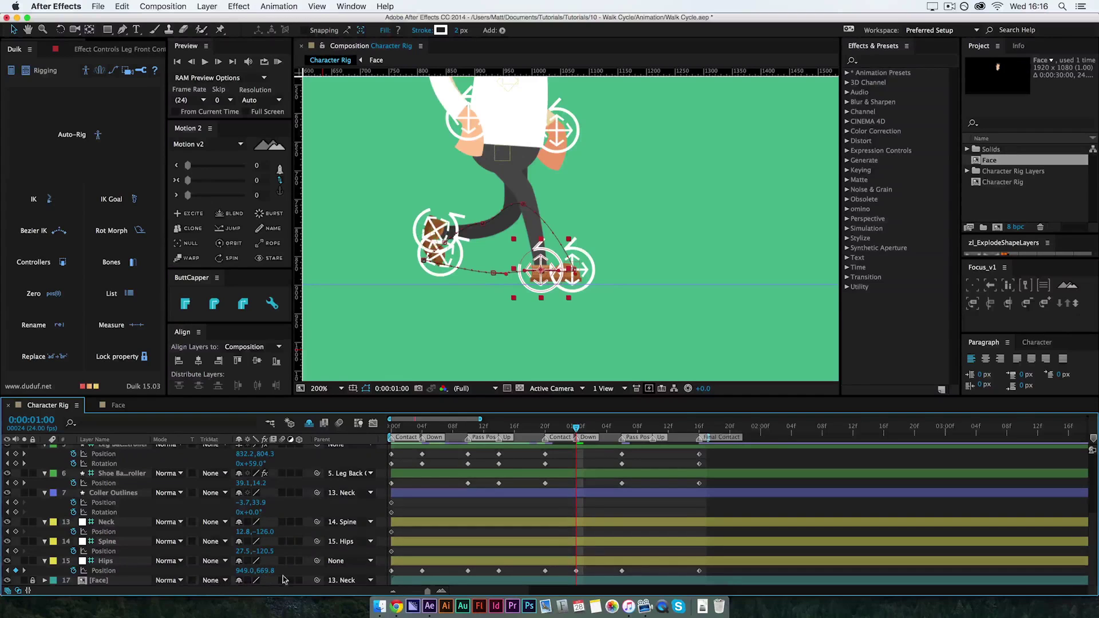
left_click(266, 564)
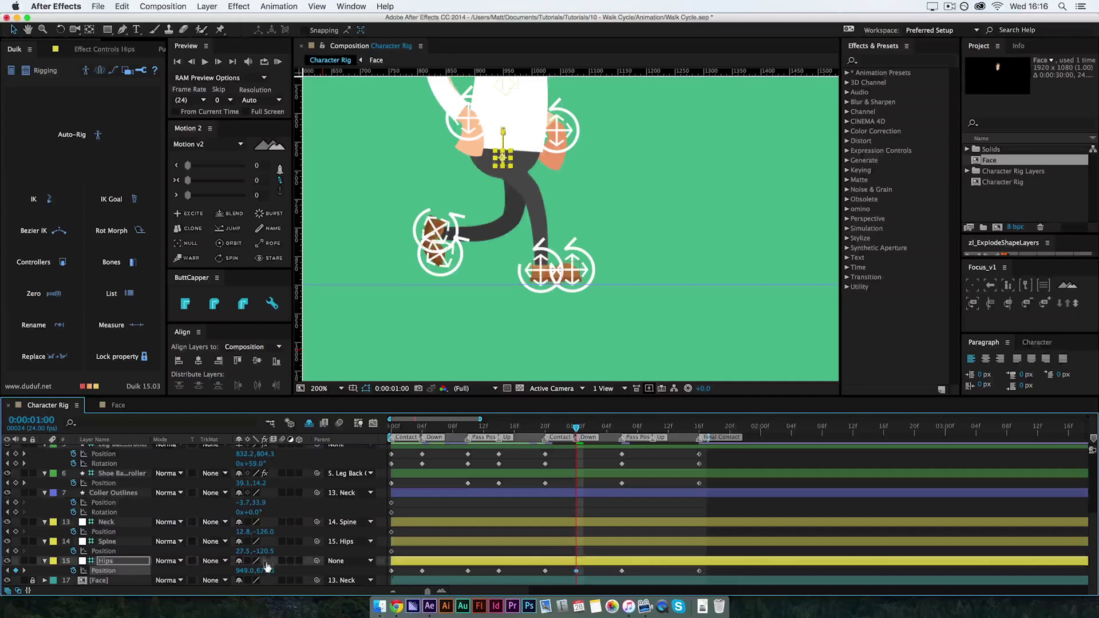
scroll(98, 546, "up", 5)
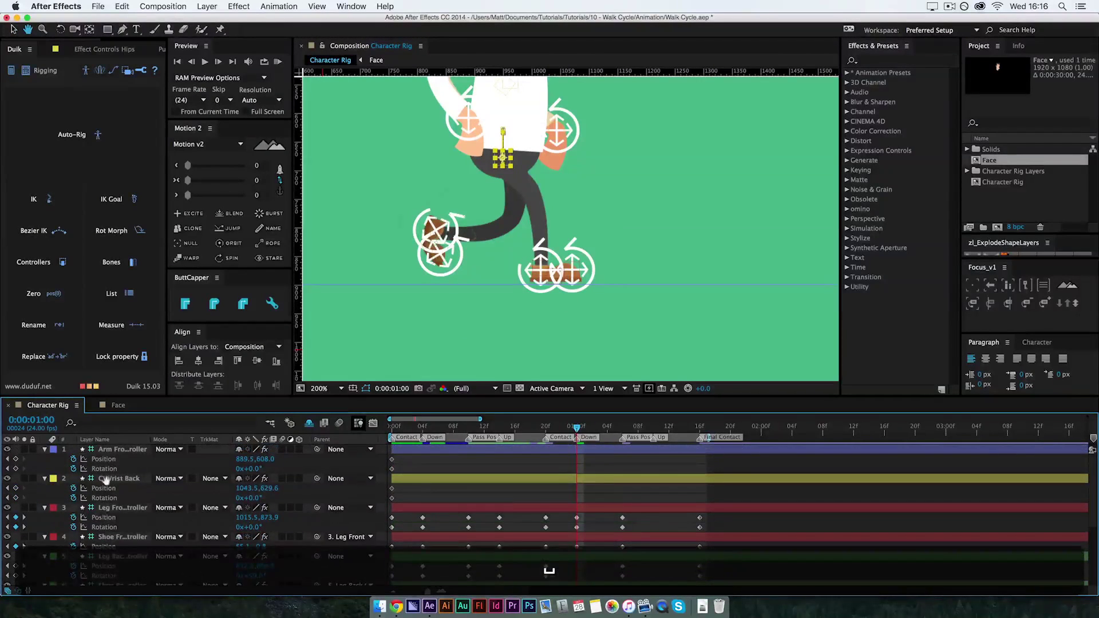
left_click(114, 479)
scroll(126, 541, "down", 3)
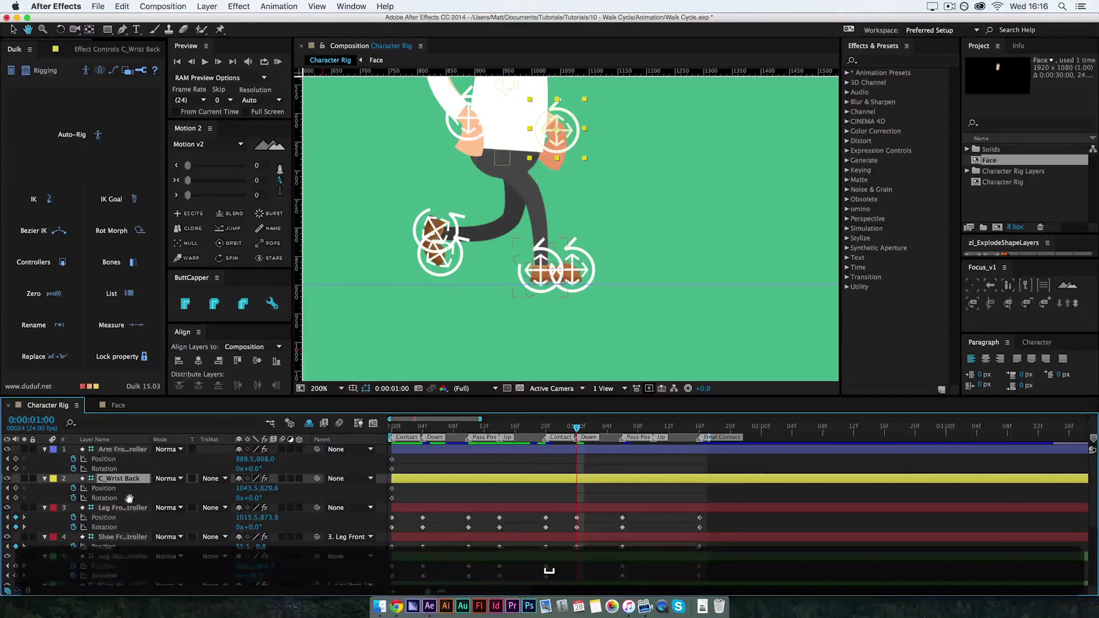
scroll(133, 540, "down", 3)
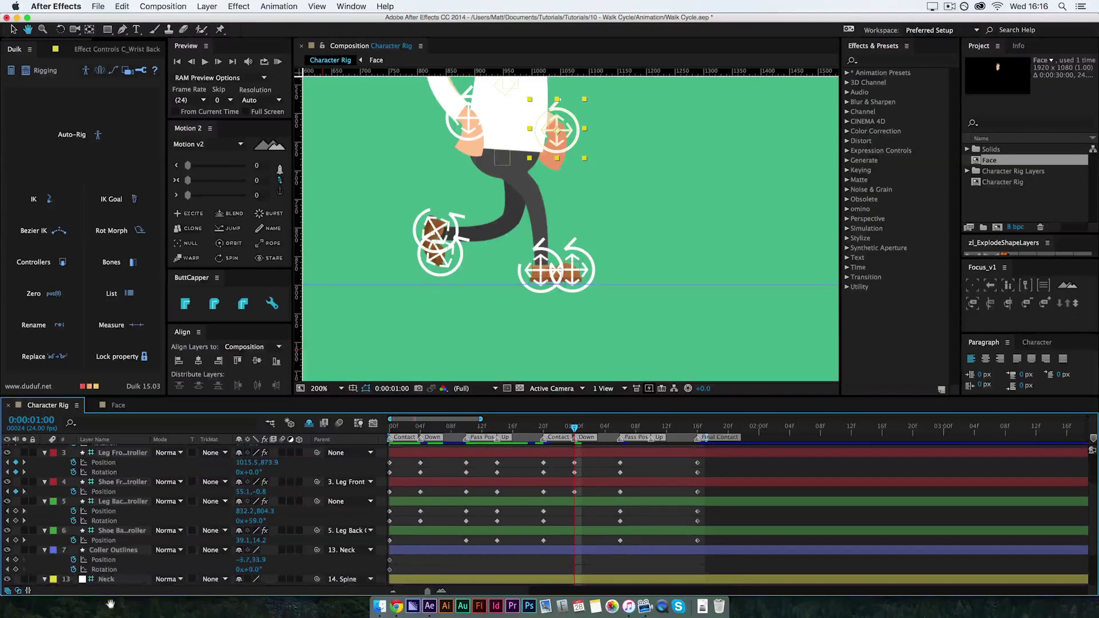
left_click(123, 453)
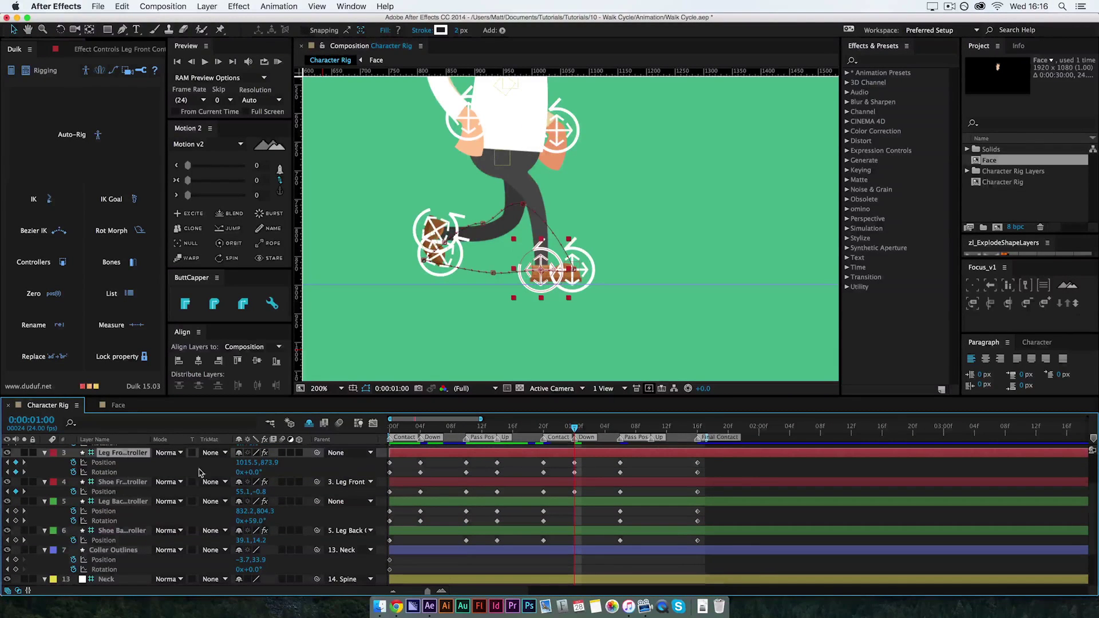
left_click_drag(269, 462, 273, 470)
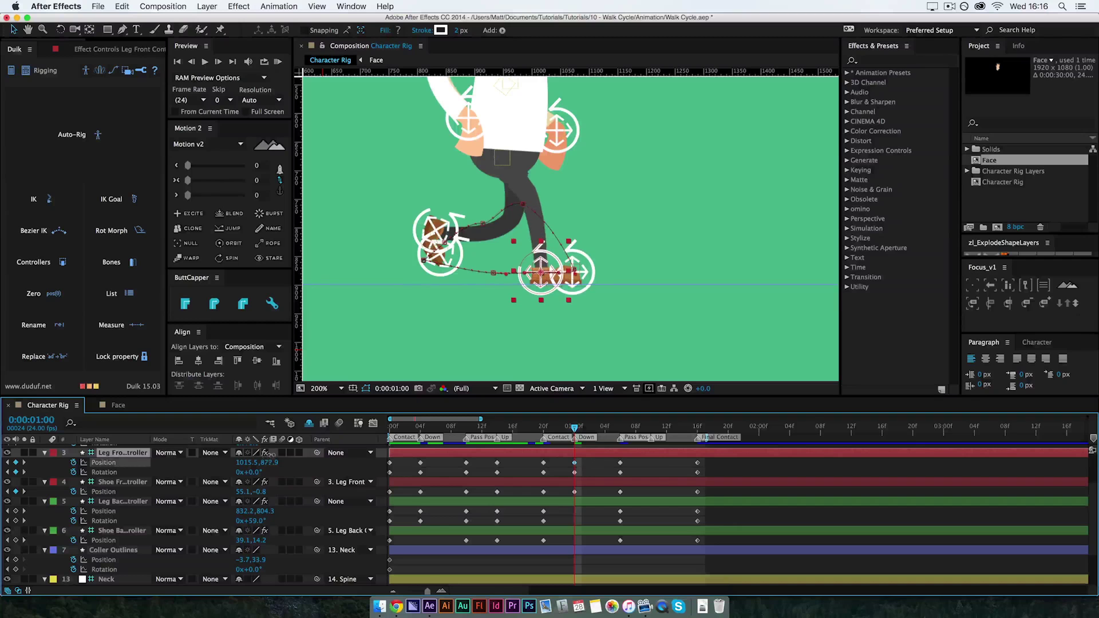
- Switch to Chrome to study the Down pose in the Richard Williams walk cycle drawing, and return to After Effects
mouse_move(560, 428)
left_mouse_down()
mouse_move(551, 433)
mouse_move(573, 438)
mouse_move(550, 441)
left_mouse_up()
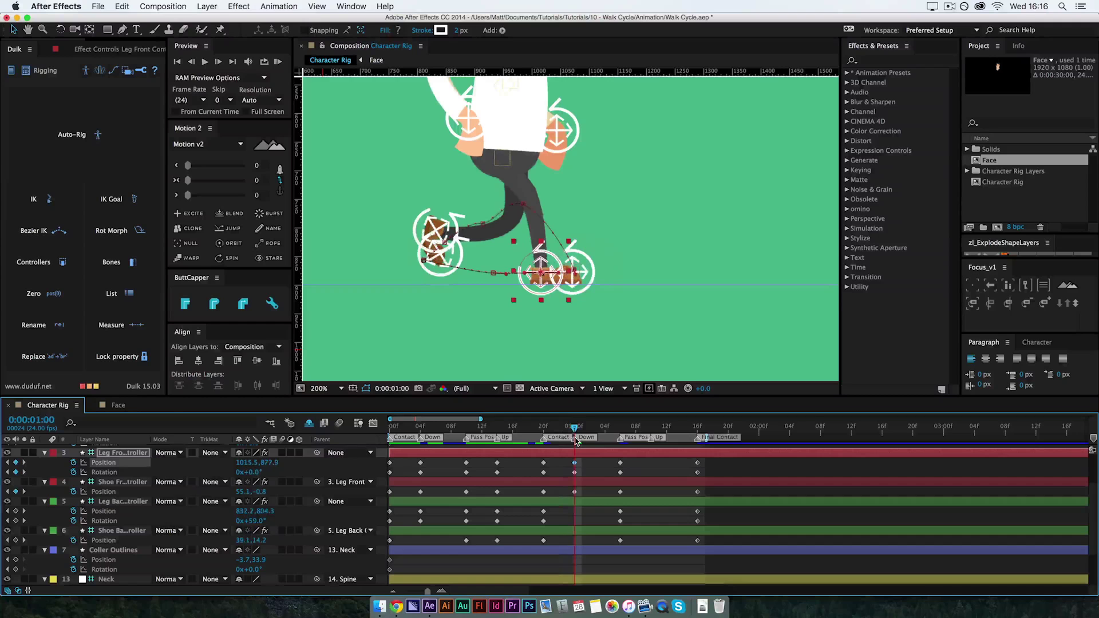
mouse_move(576, 441)
left_mouse_down()
mouse_move(551, 445)
mouse_move(574, 448)
left_mouse_up()
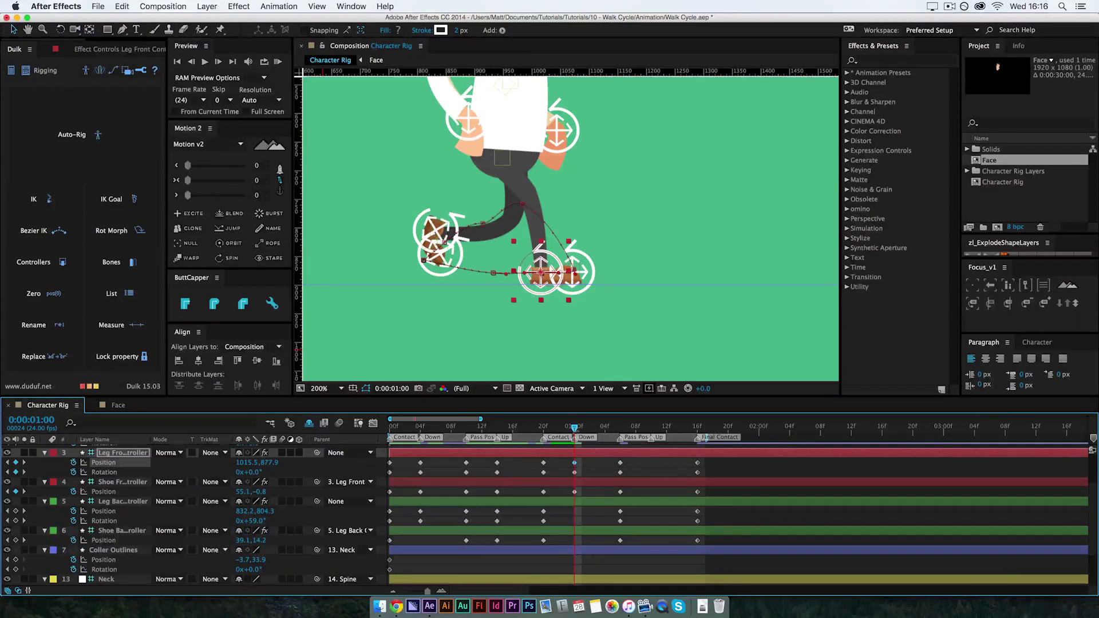
left_click(396, 606)
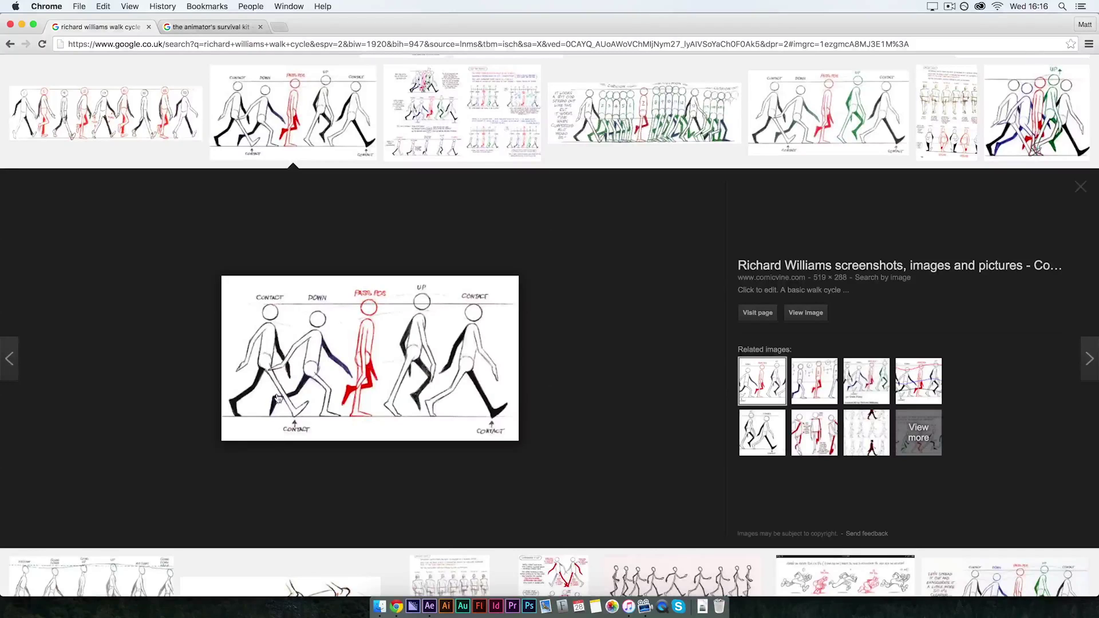
left_click(430, 607)
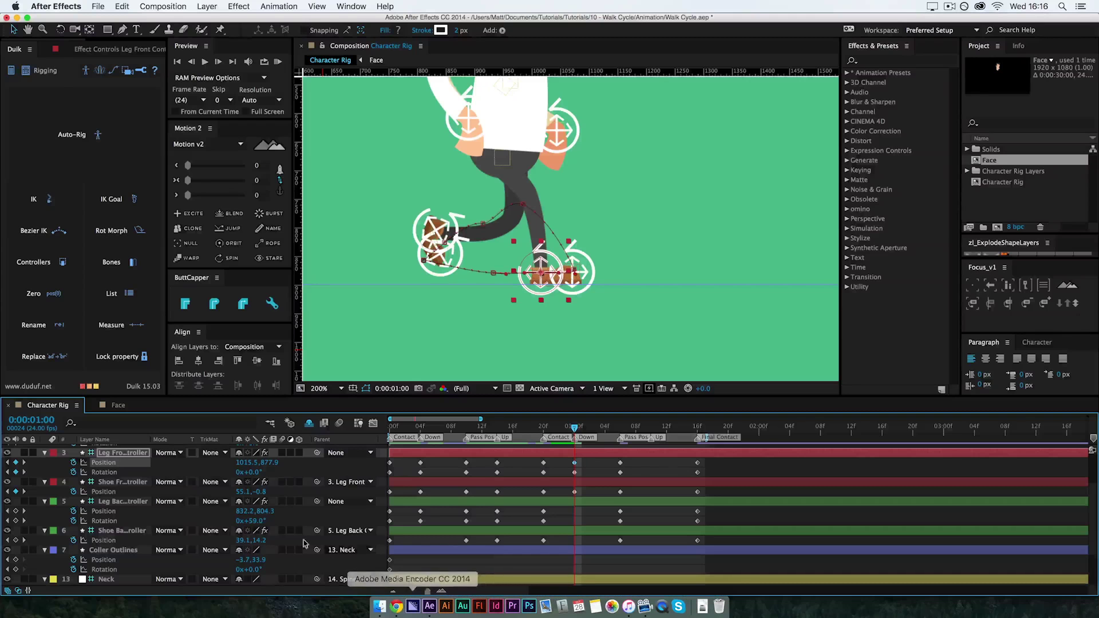
- Set the back leg controller's X position to 796.2 at frame 24 and compare the pose with the walk cycle reference in Chrome
left_click(120, 503)
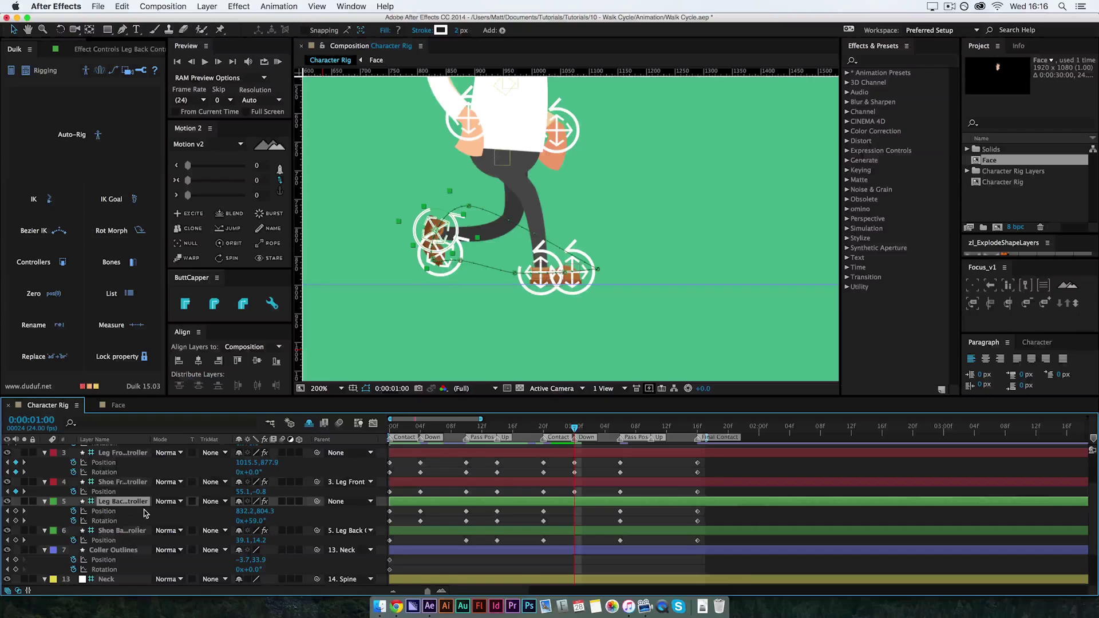
left_click_drag(243, 511, 233, 518)
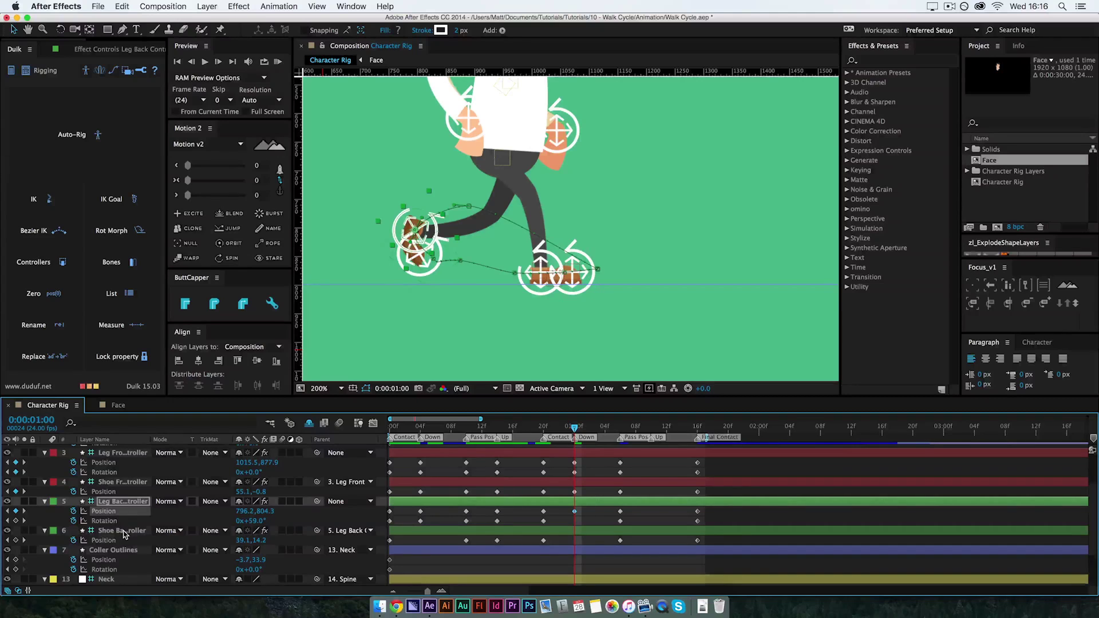
left_click(397, 607)
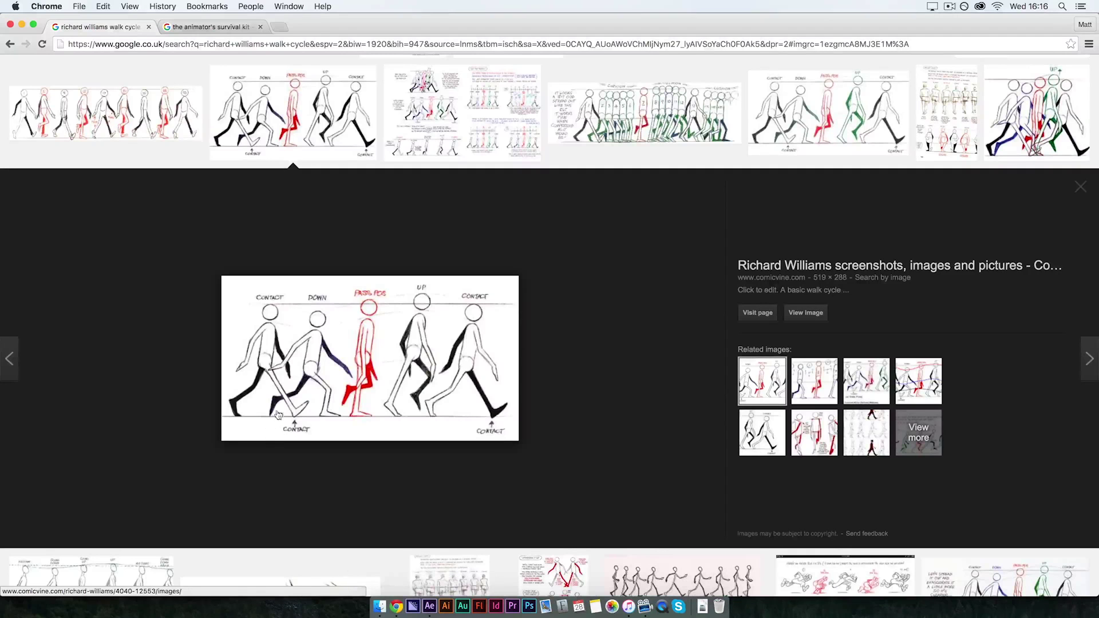
left_click(430, 607)
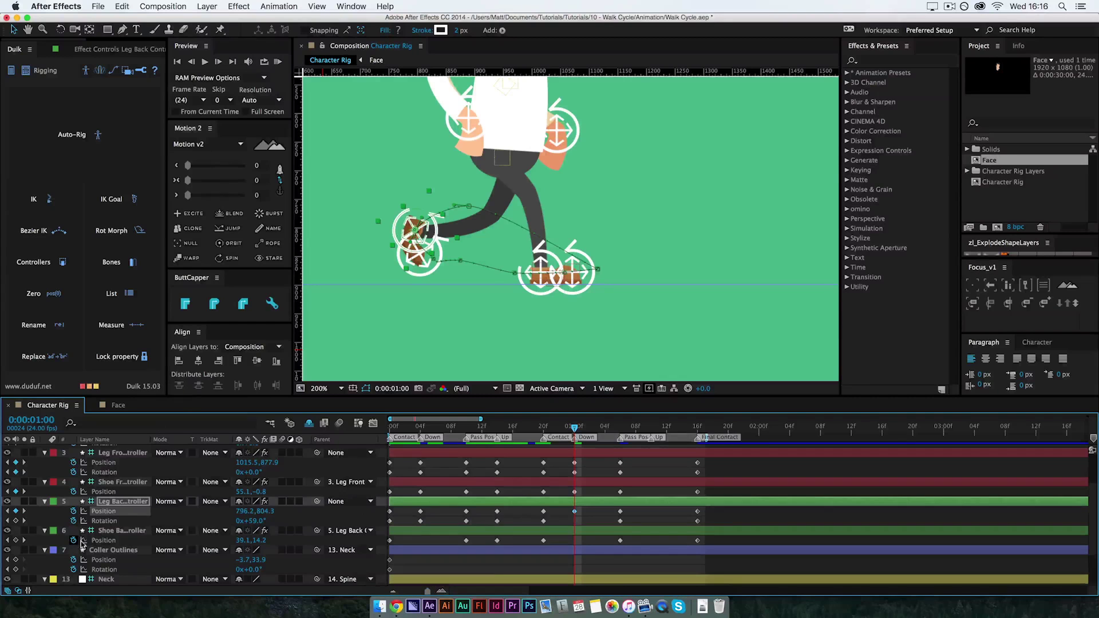
- Move the back shoe controller at frame 24 to position 46.6, 29.8
left_click(102, 529)
key("super+period")
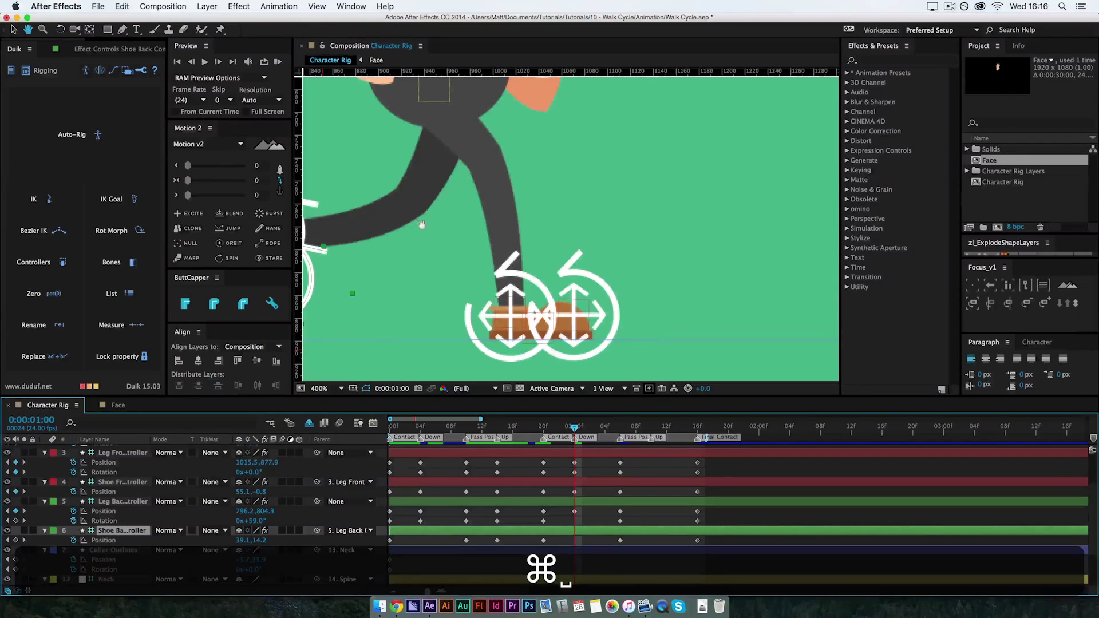
left_click_drag(413, 227, 600, 183)
left_click_drag(482, 268, 475, 294)
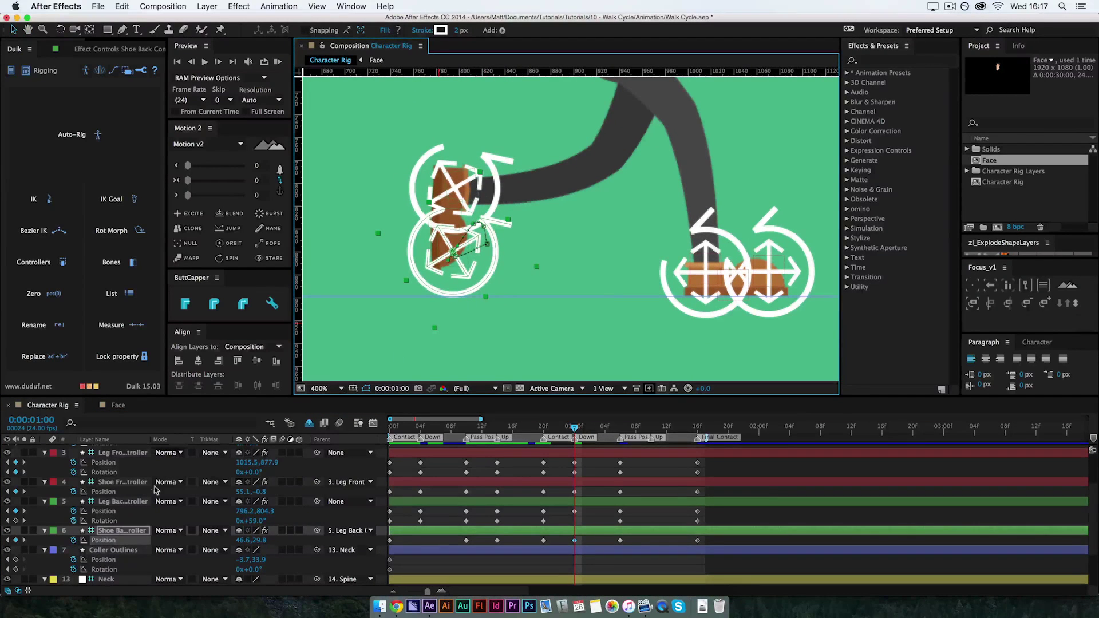
- Lower the back leg controller at frame 24 to a Y position of 829.3
left_click(141, 502)
left_click_drag(268, 509, 280, 507)
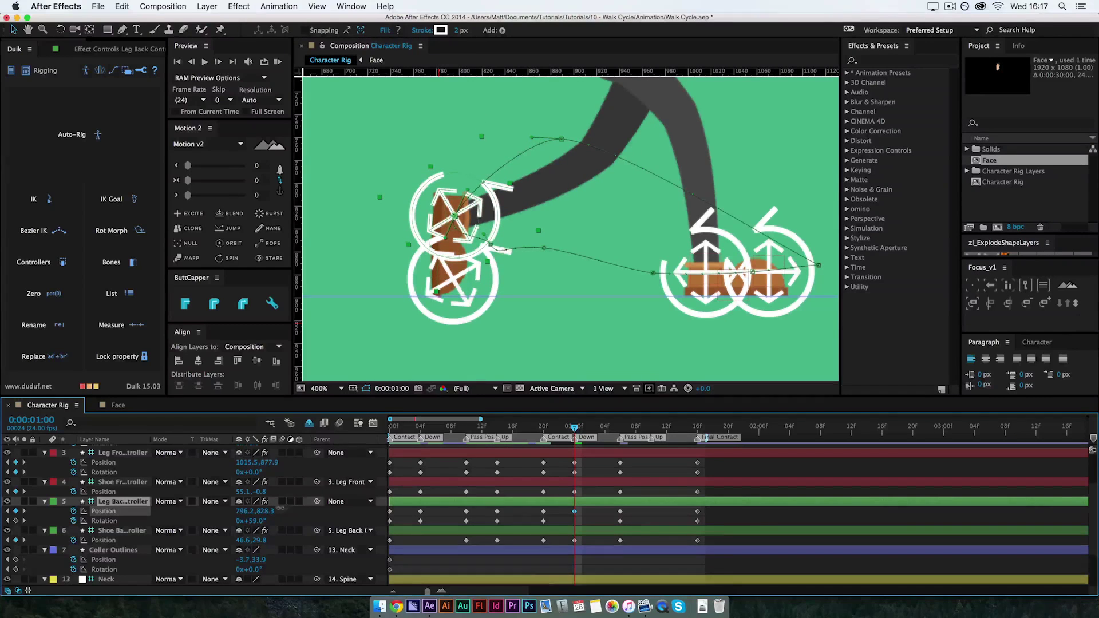
key("super+minus")
key("super+minus")
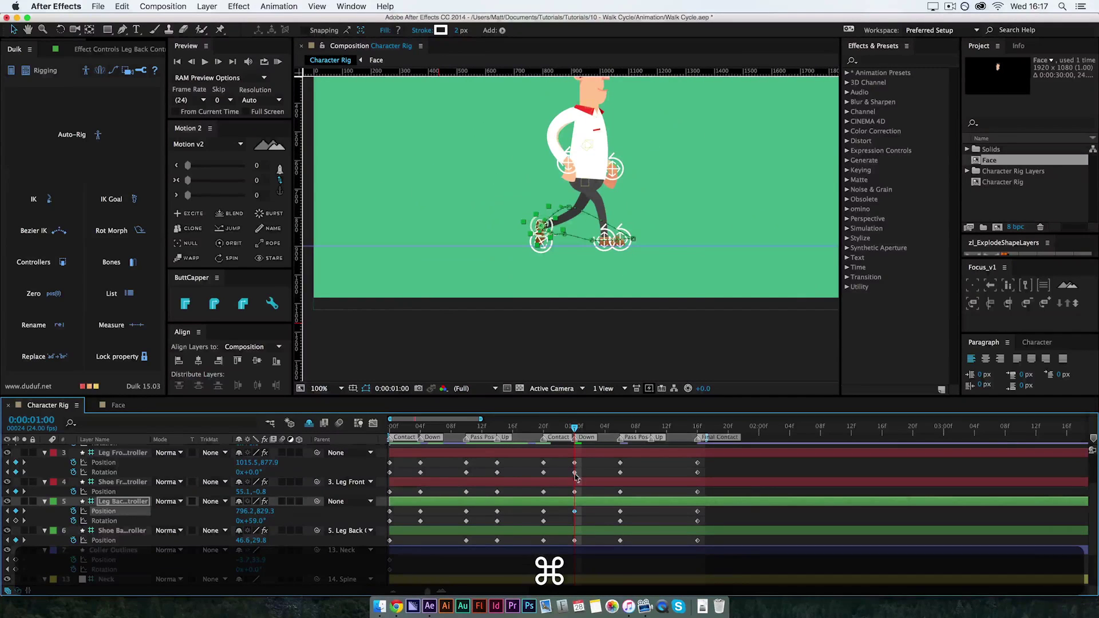
- Set the back leg controller's rotation to 64° at frame 24
left_click(593, 523)
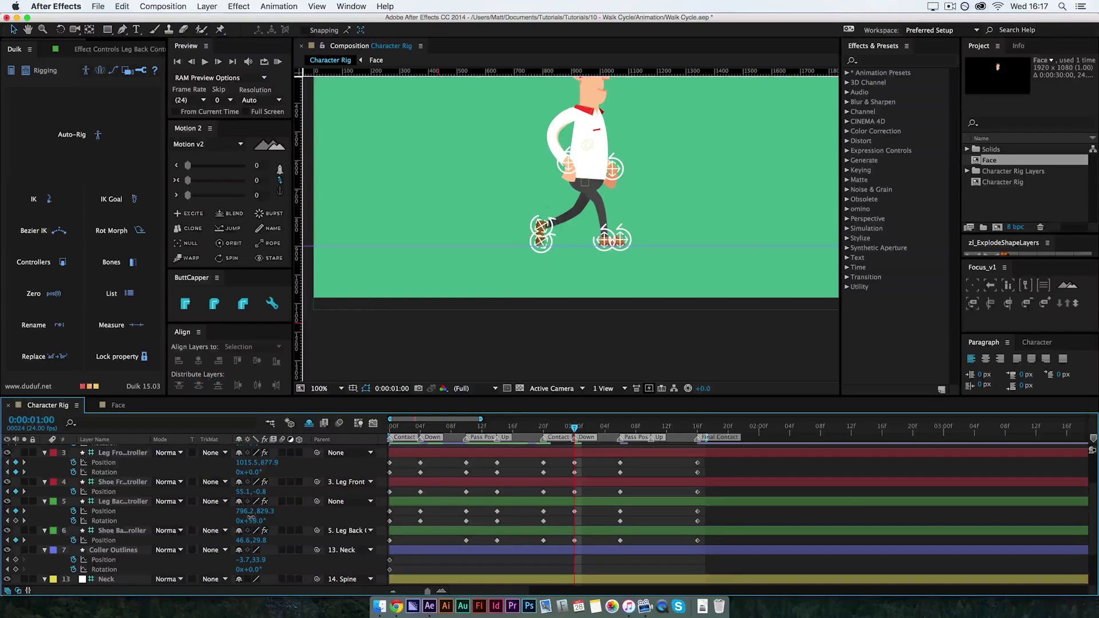
left_click_drag(250, 518, 248, 518)
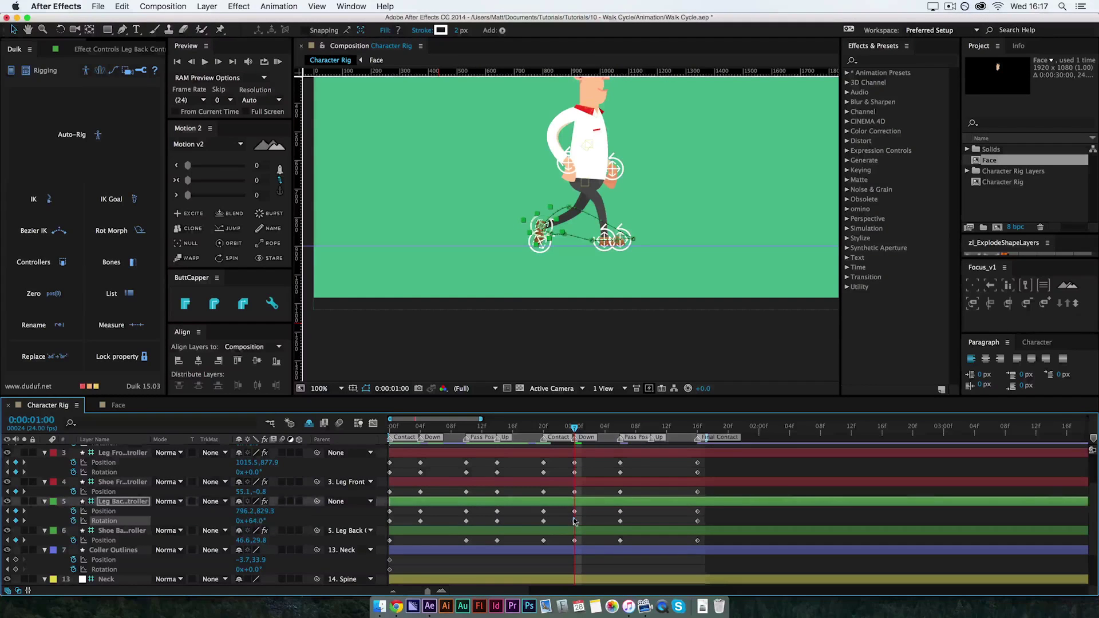
left_click(593, 522)
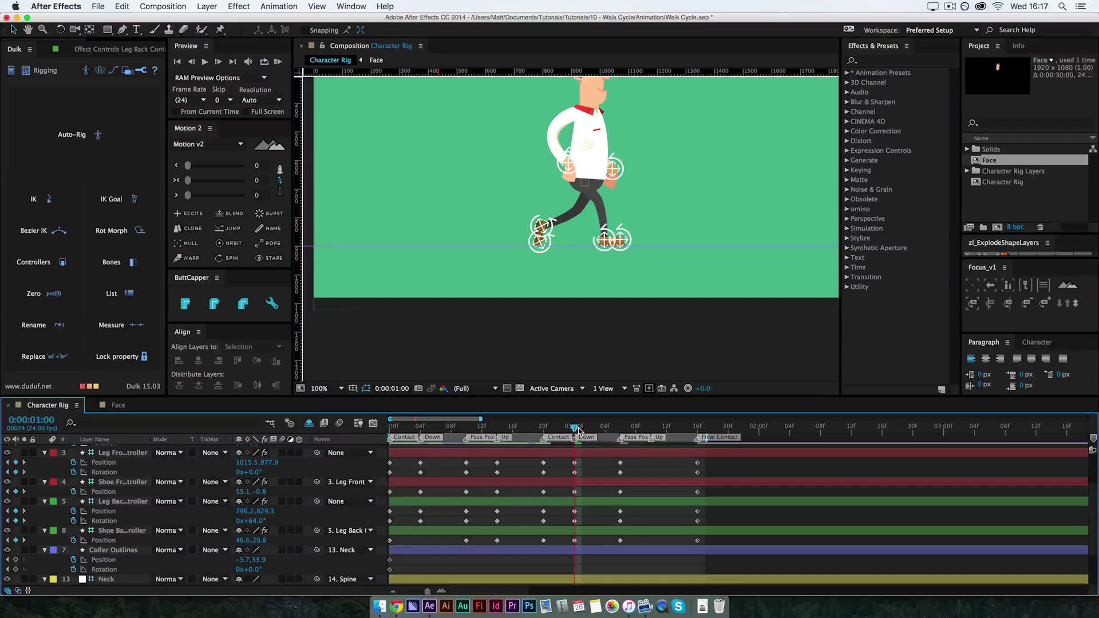
- Copy the Hips position keyframe from the first Up pose at frame 14 to the second Up pose at frame 34
left_click_drag(579, 430, 661, 471)
left_click_drag(660, 433, 651, 435)
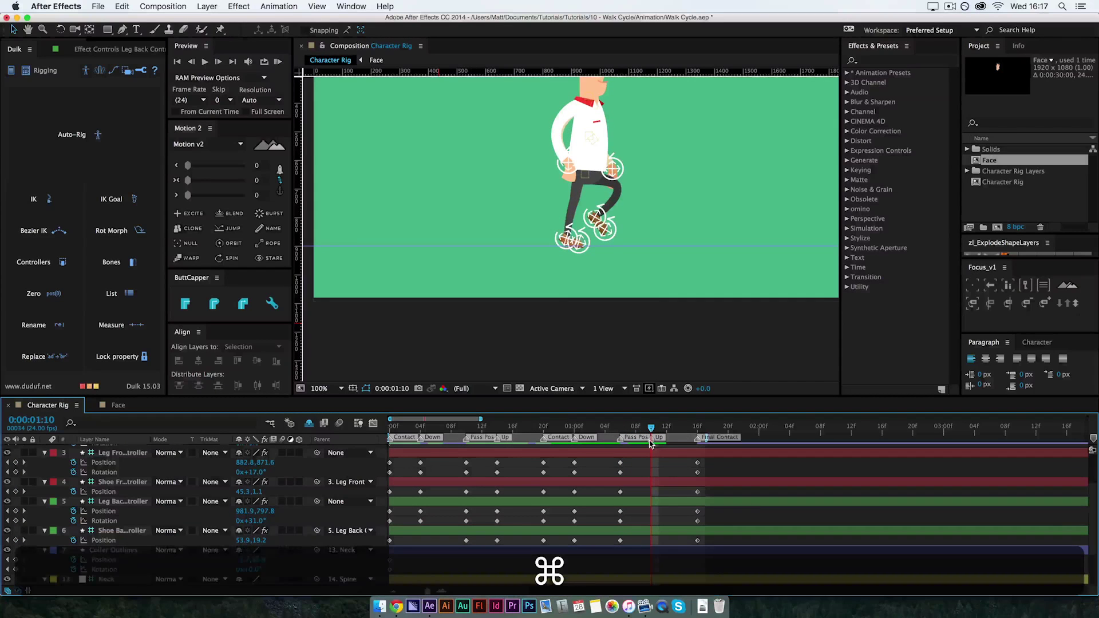
key("super+equal")
left_click_drag(623, 254, 617, 274)
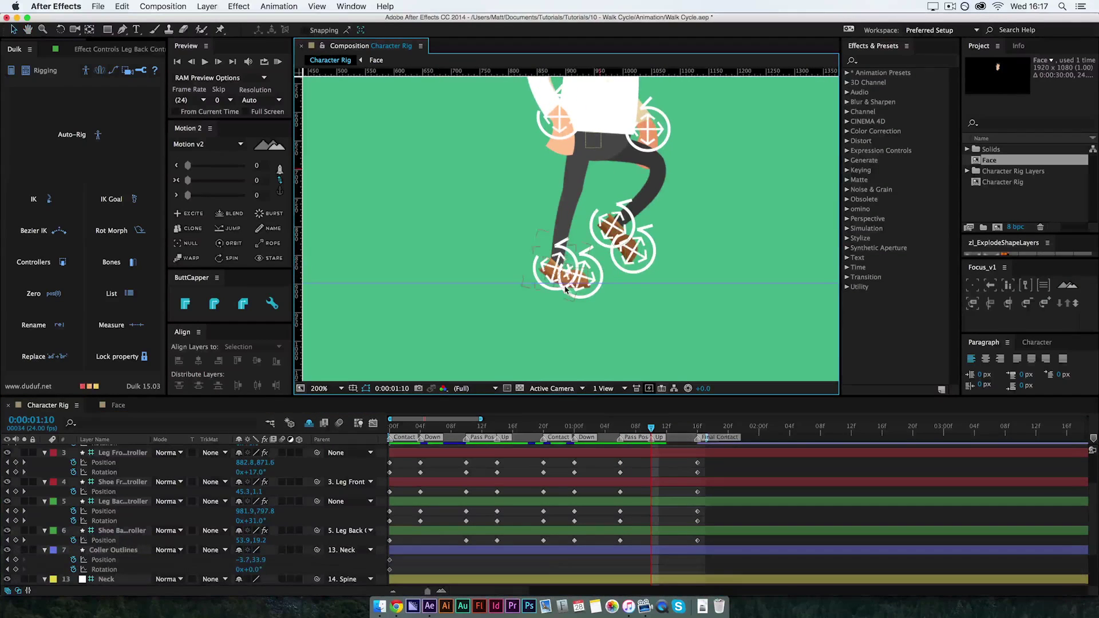
scroll(1094, 511, "down", 5)
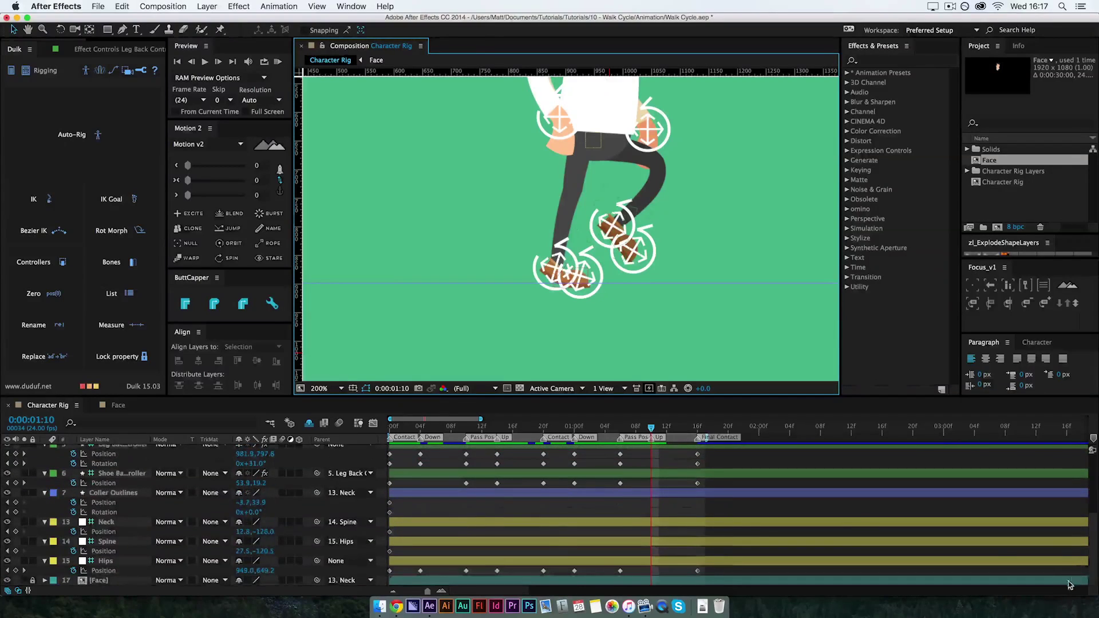
left_click(504, 562)
key("super+v")
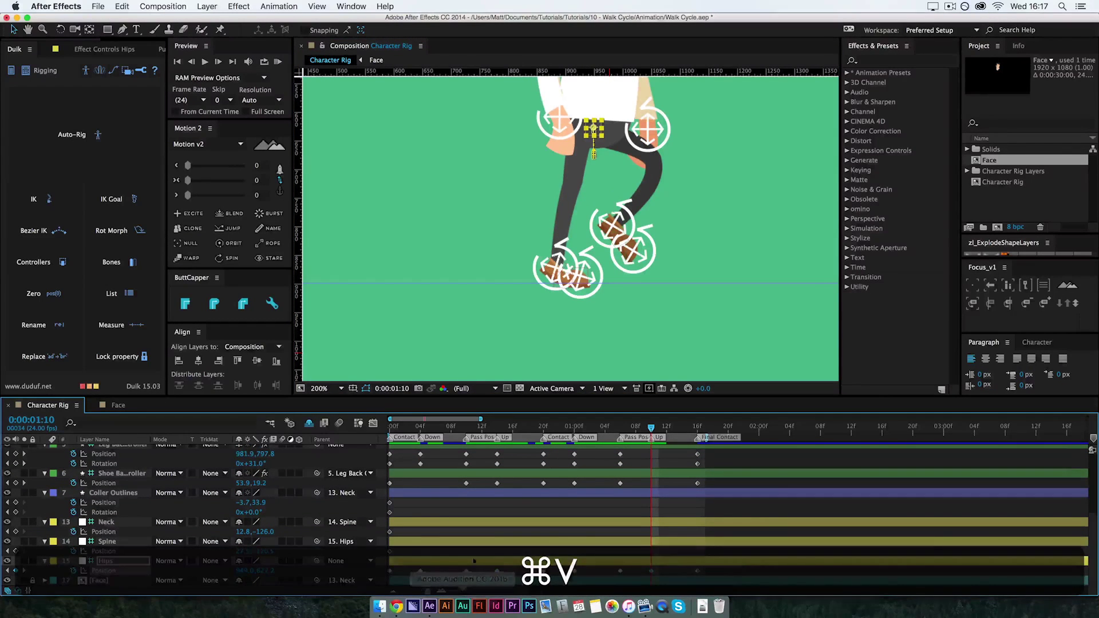
- At frame 34, move the front leg controller behind the body to position 841.8, 867.1
left_click(523, 265)
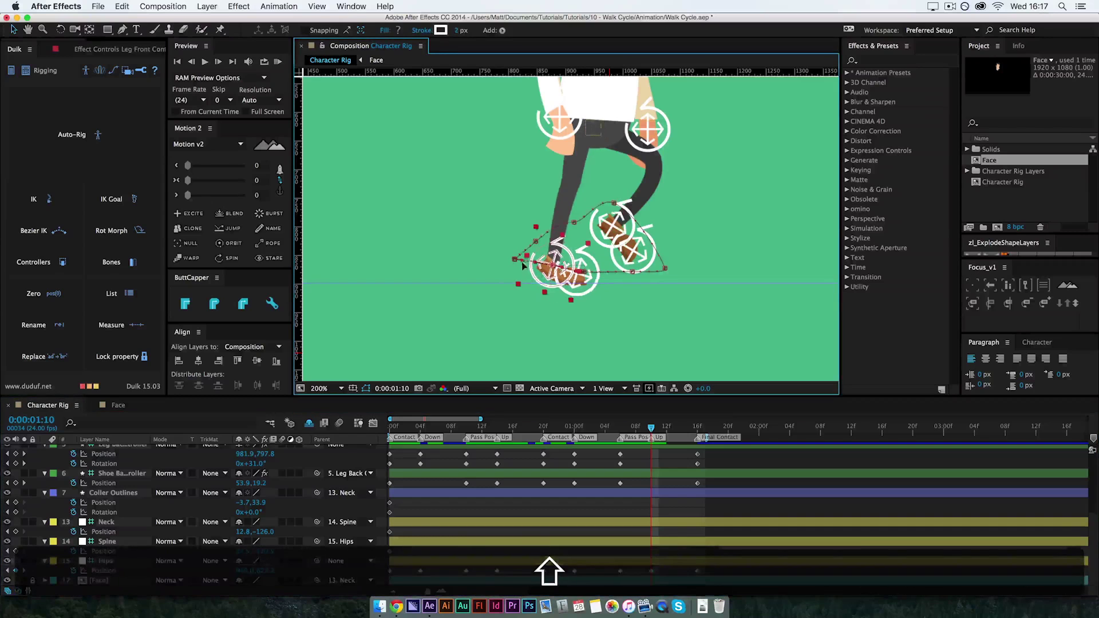
left_click_drag(522, 265, 508, 295)
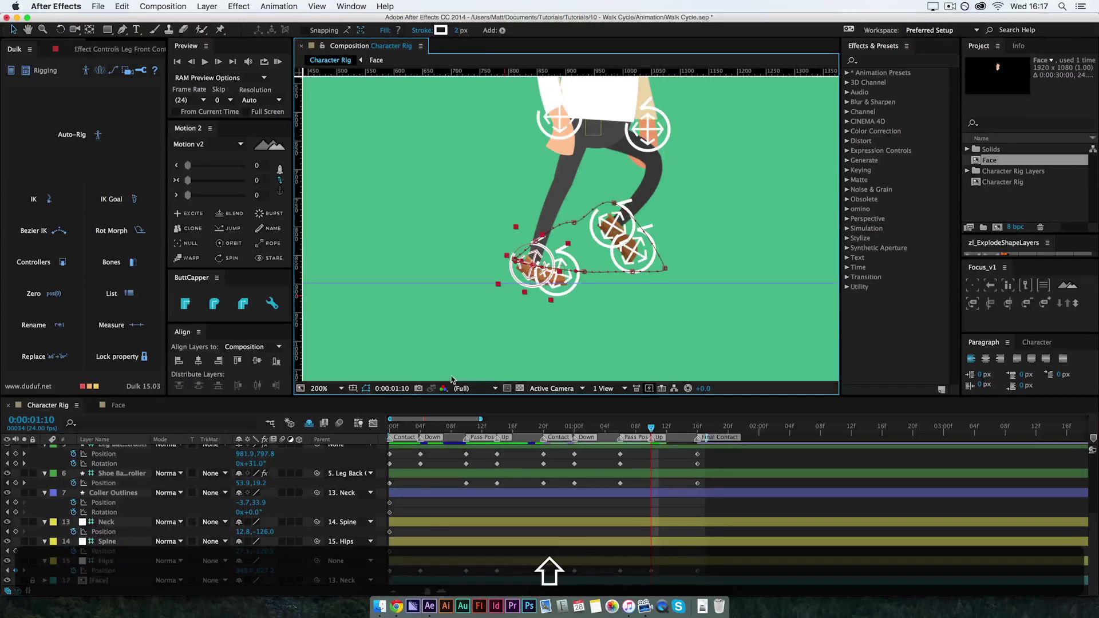
left_click_drag(606, 529, 607, 582)
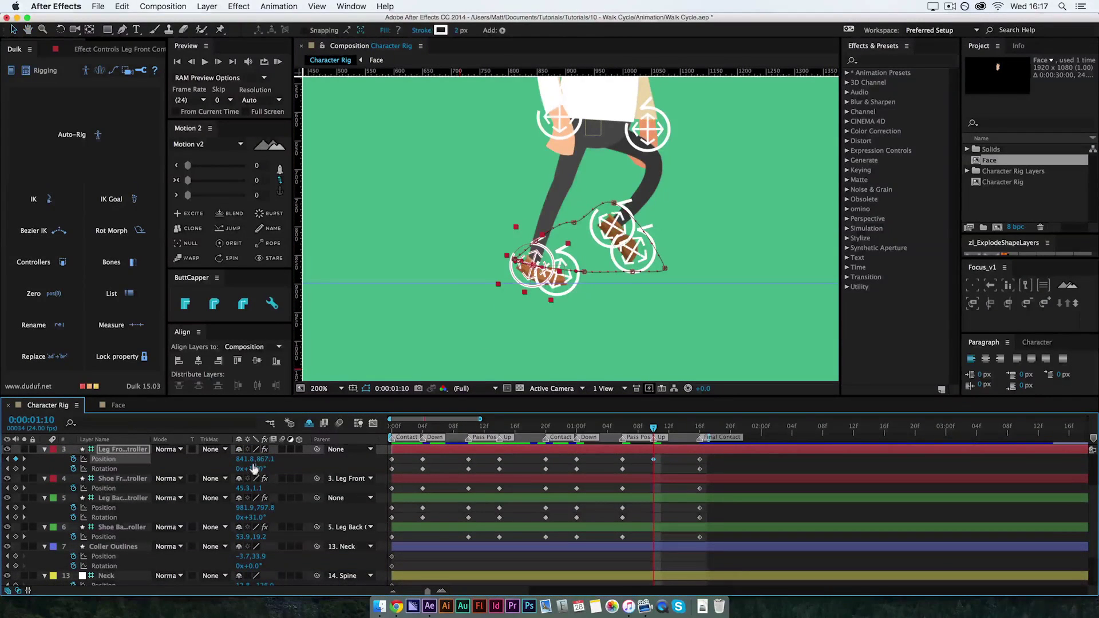
- At frame 34, set the front leg controller to 56° rotation and position 830.8, 843.9, and the front shoe controller to position 35.8, -2.8
mouse_move(253, 468)
left_mouse_down()
mouse_move(272, 460)
mouse_move(252, 452)
left_mouse_up()
key("super+equal")
left_click_drag(557, 325, 553, 311)
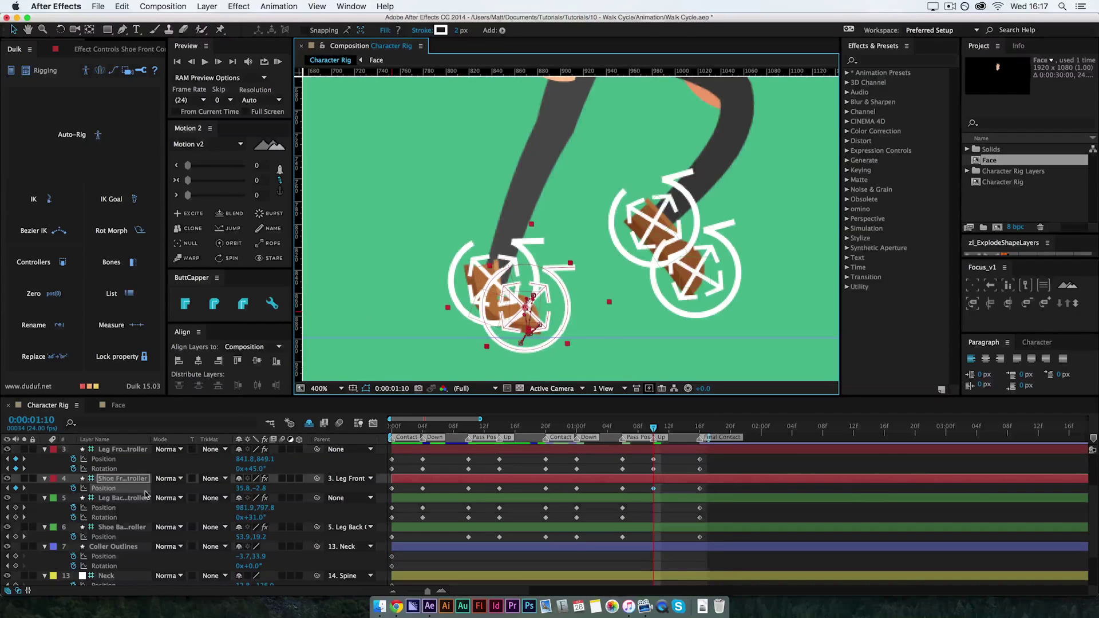
left_click_drag(255, 468, 268, 450)
key("super+minus")
key("super+minus")
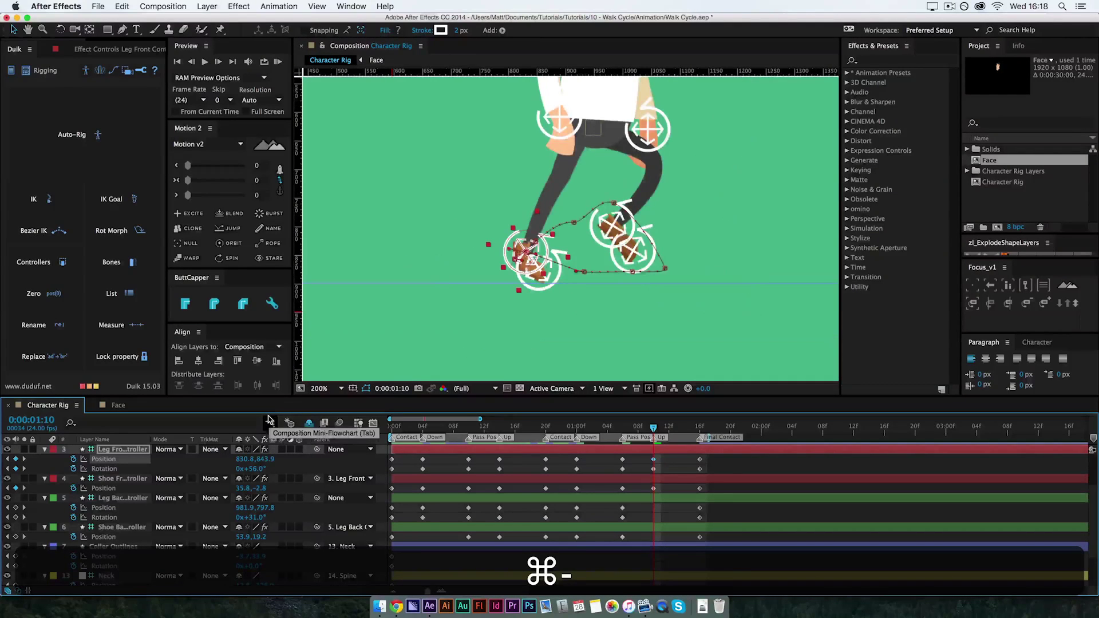
- At frame 34, raise the back leg controller to position 982.9, 750.8 and set its rotation to 72°
left_click(111, 508)
left_click_drag(593, 243, 596, 204)
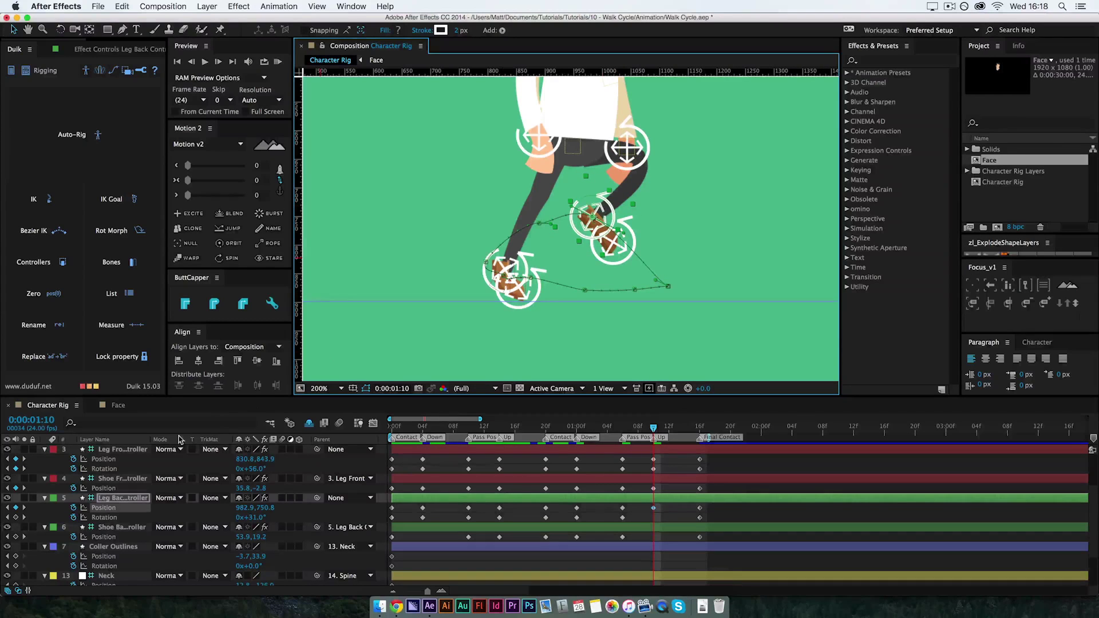
left_click_drag(246, 518, 273, 507)
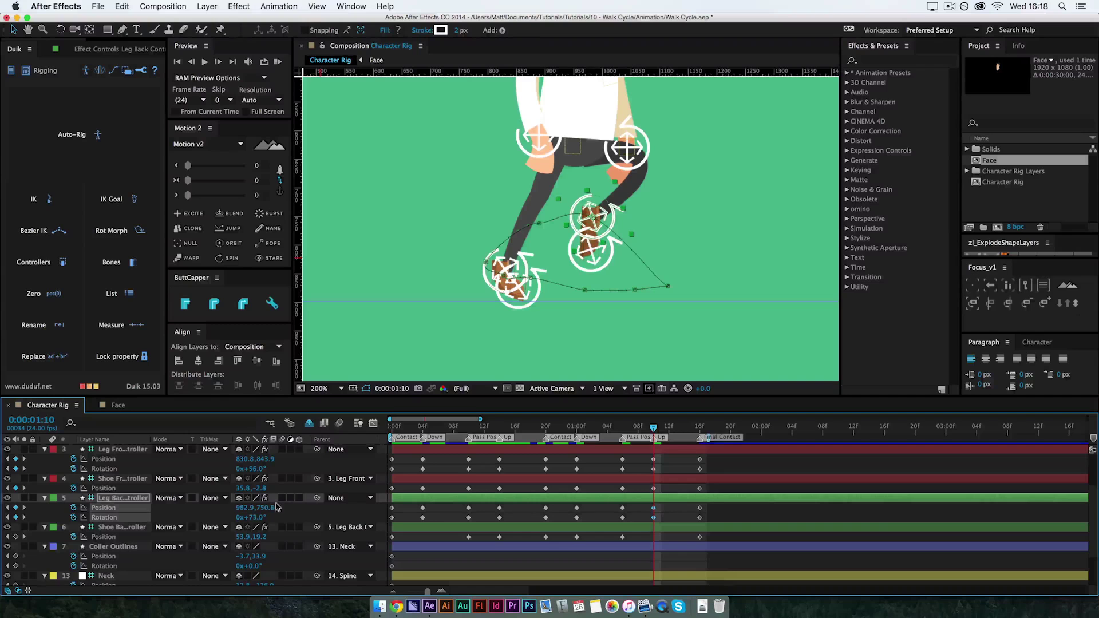
left_click(667, 506)
left_click(669, 506)
key("super+minus")
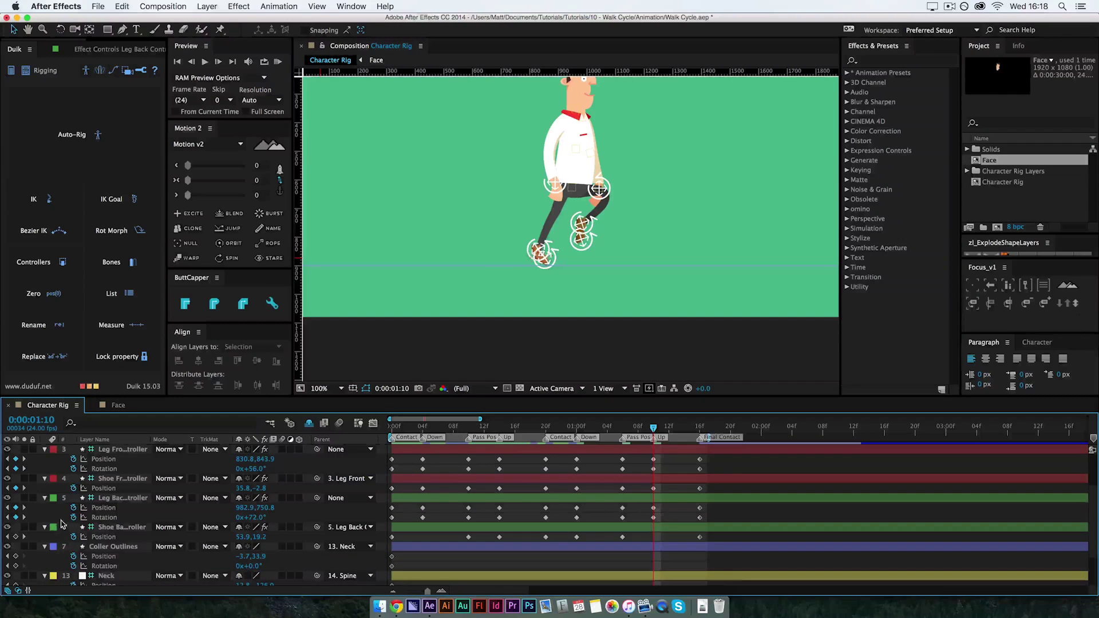
- Hide the six arm, wrist, leg and shoe controller layers and preview the walk animation
key("grave")
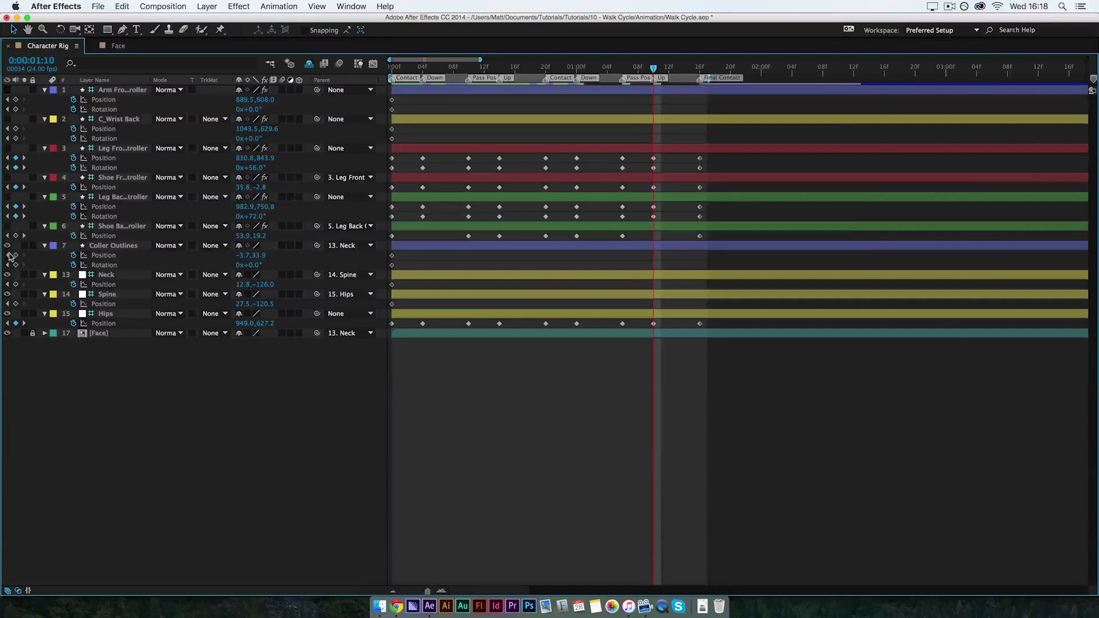
key("grave")
key("space")
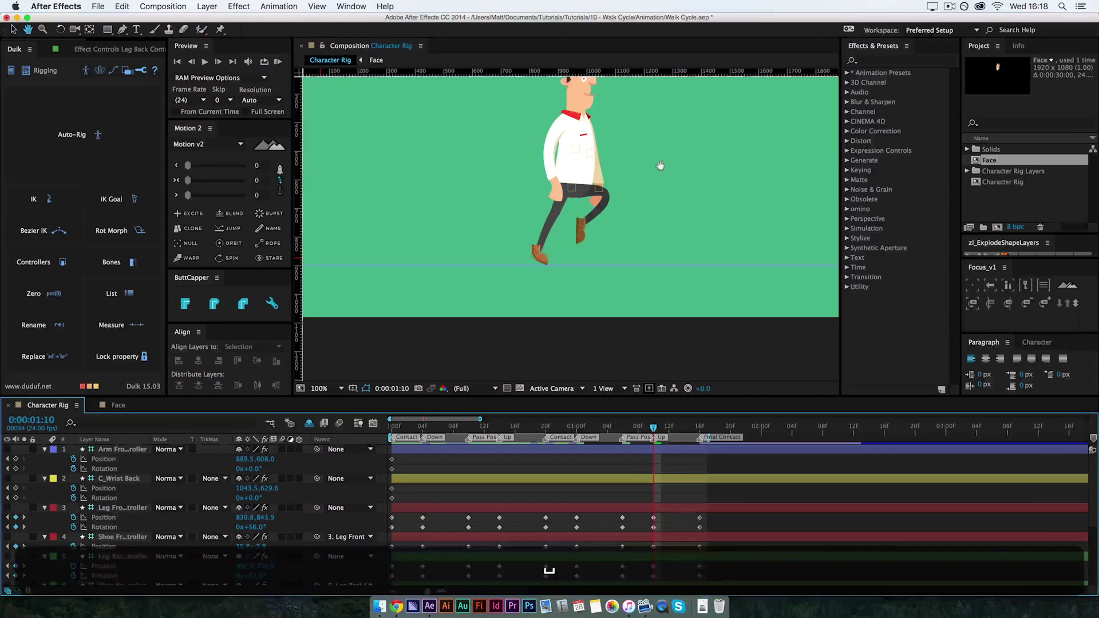
left_click_drag(659, 165, 662, 204)
key("KP_0")
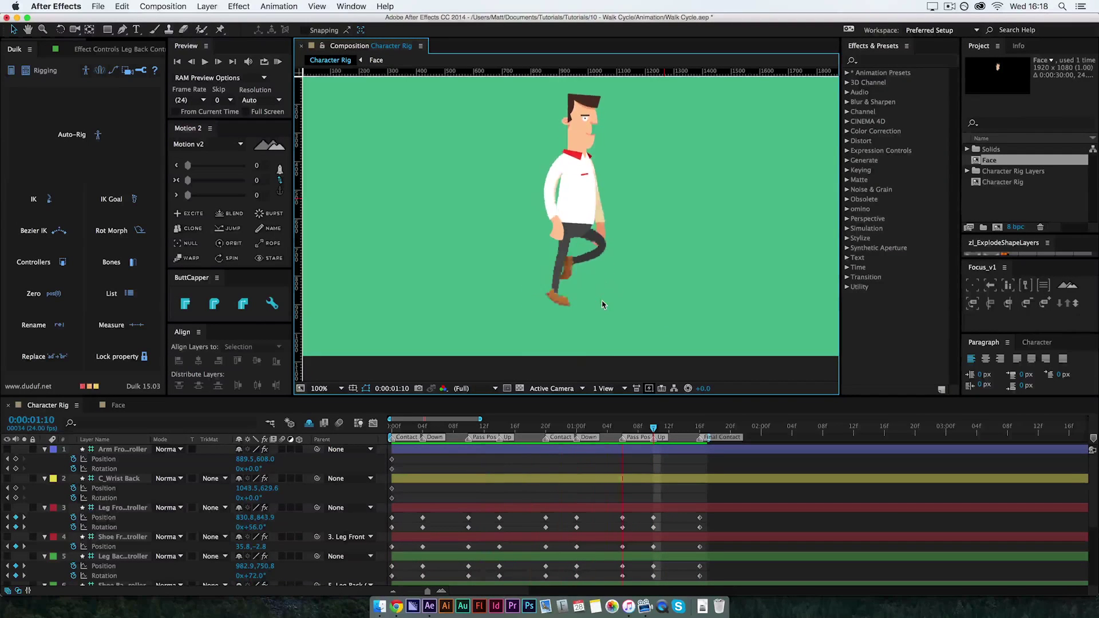
key("space")
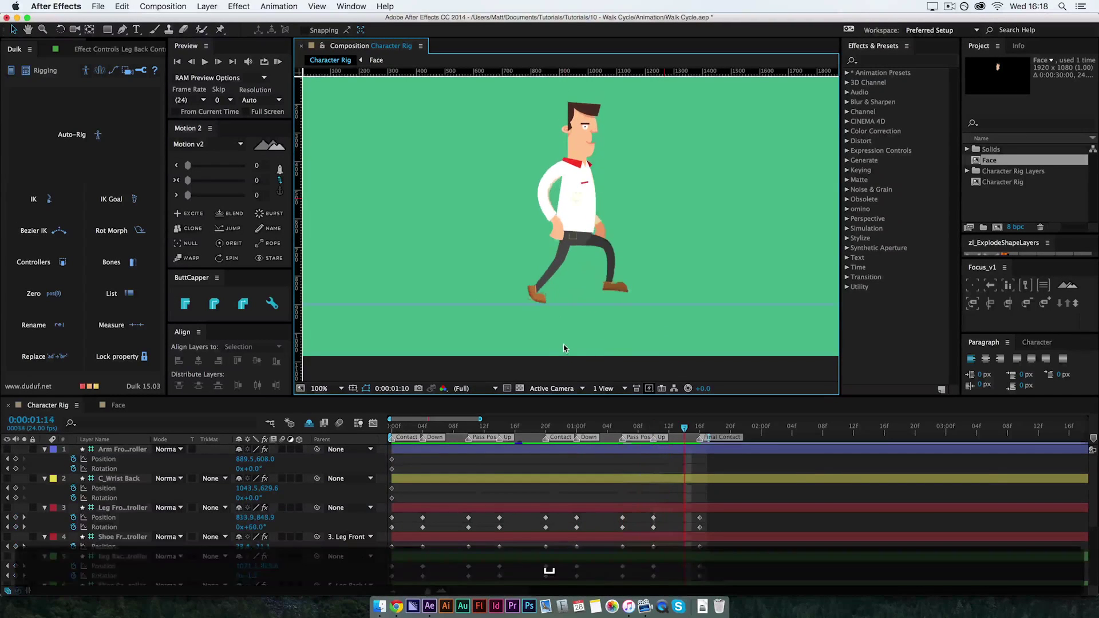
- Return to frame 34 and move the front leg controller to position 856.8, 848.8
left_click_drag(668, 429, 651, 476)
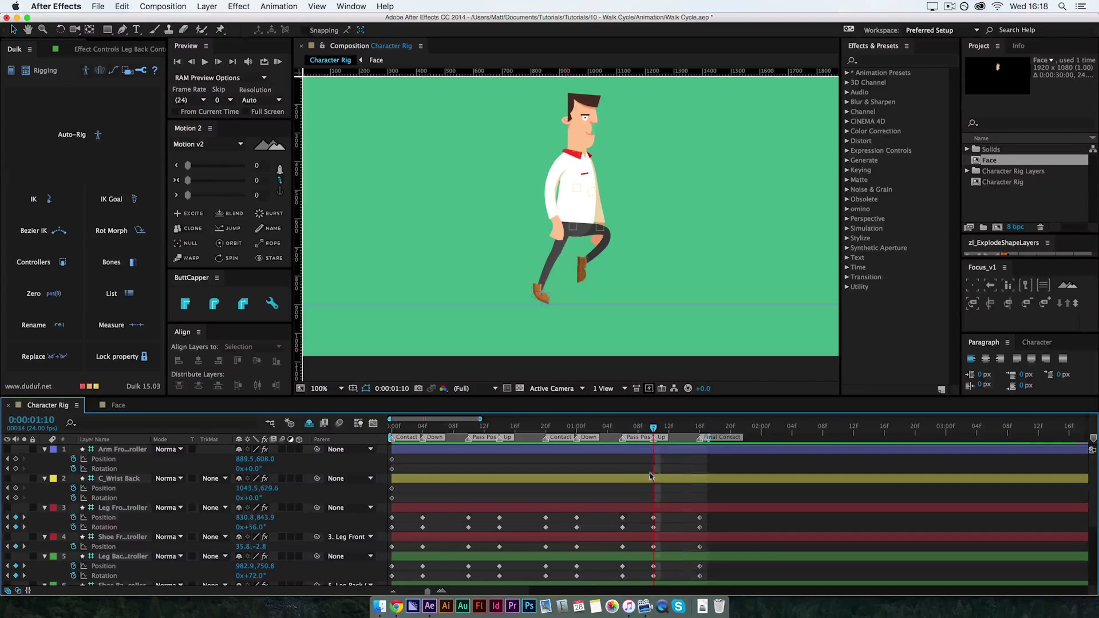
left_click(131, 508)
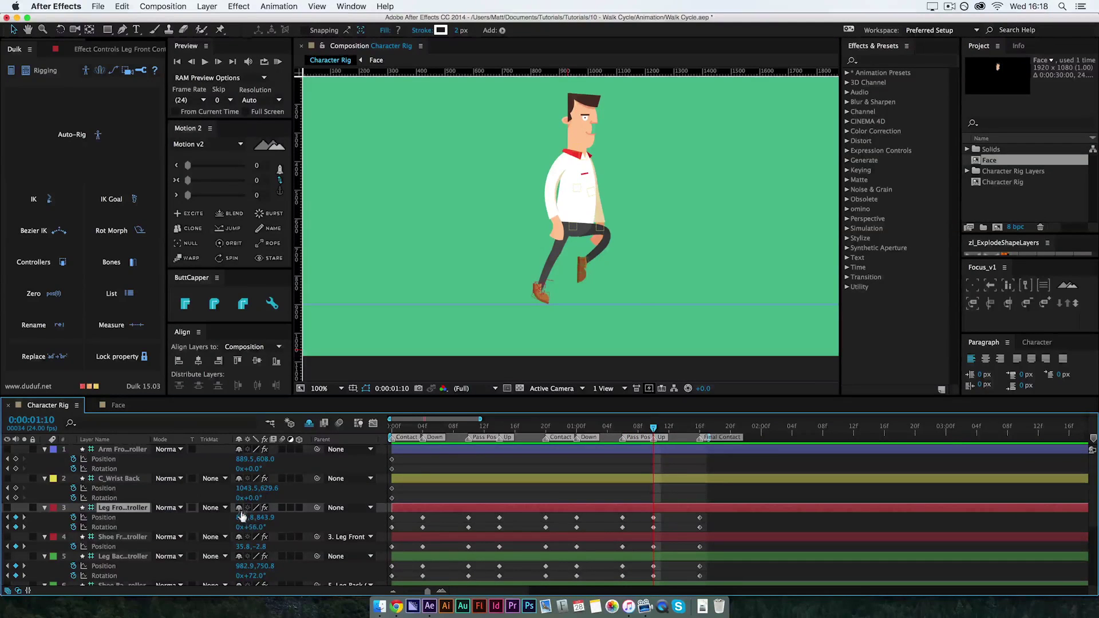
left_click_drag(242, 515, 270, 513)
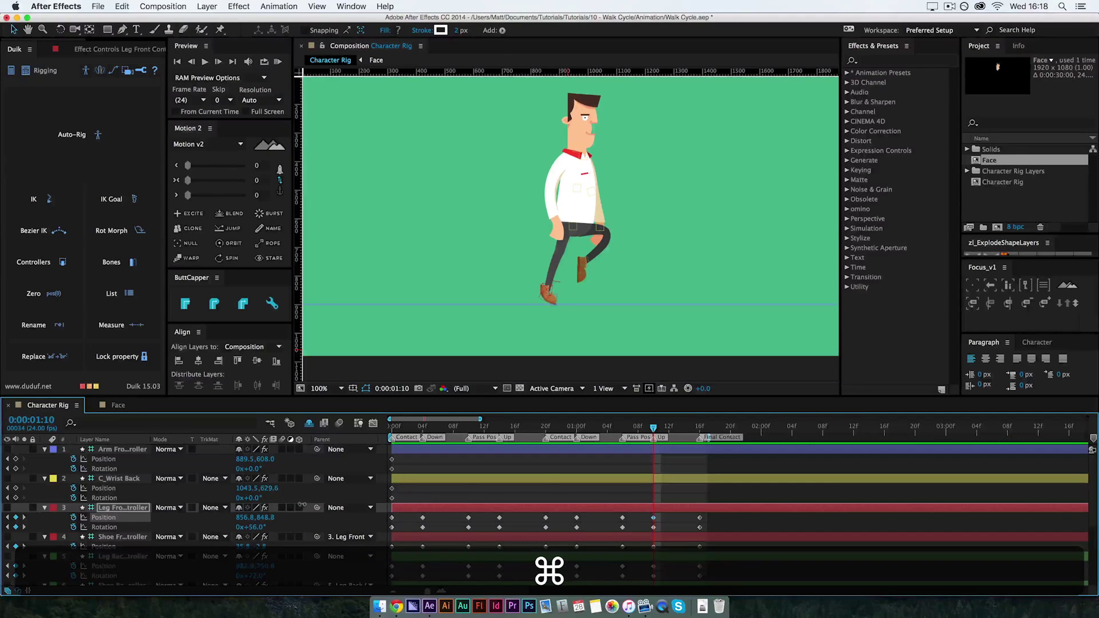
- Preview the complete walk cycle, then go to the first Down pose at frame 4
left_click(637, 438)
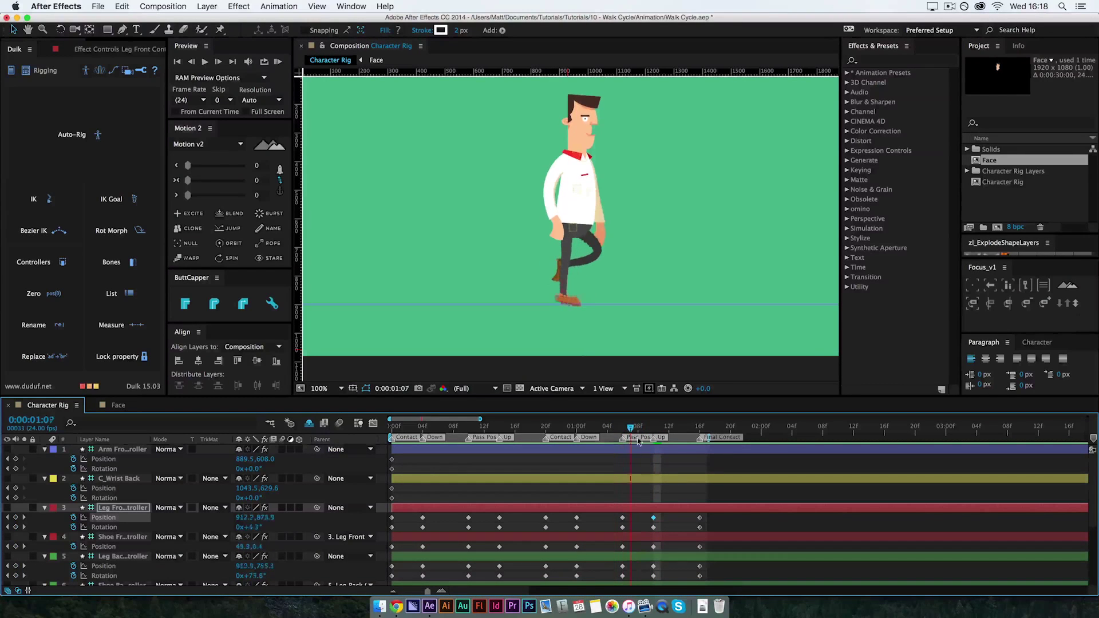
left_click_drag(639, 441, 561, 432)
key("KP_0")
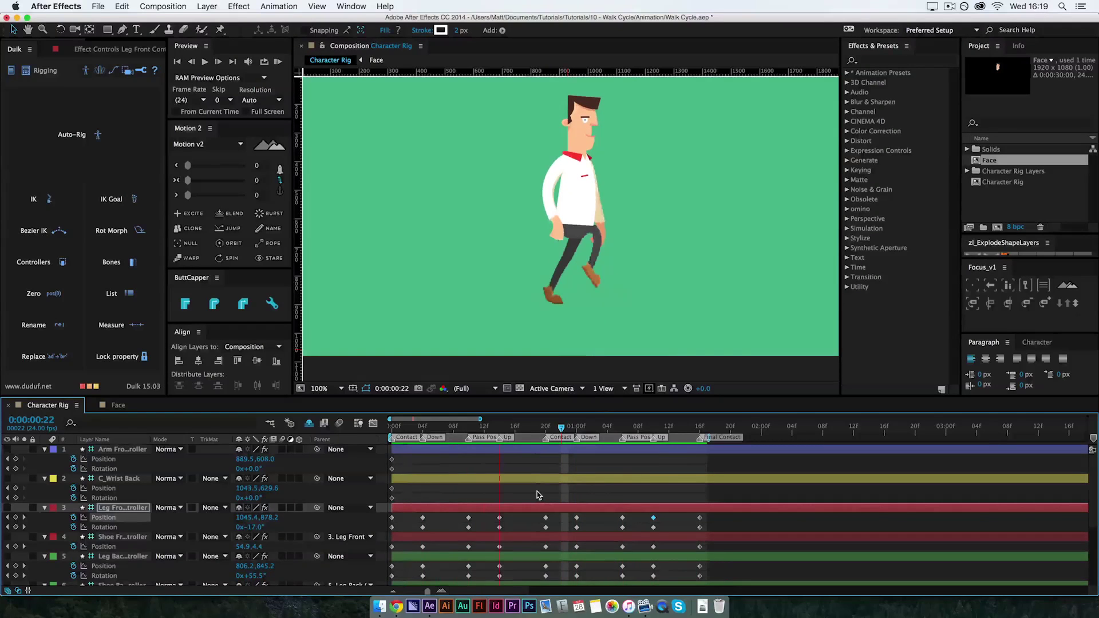
key("space")
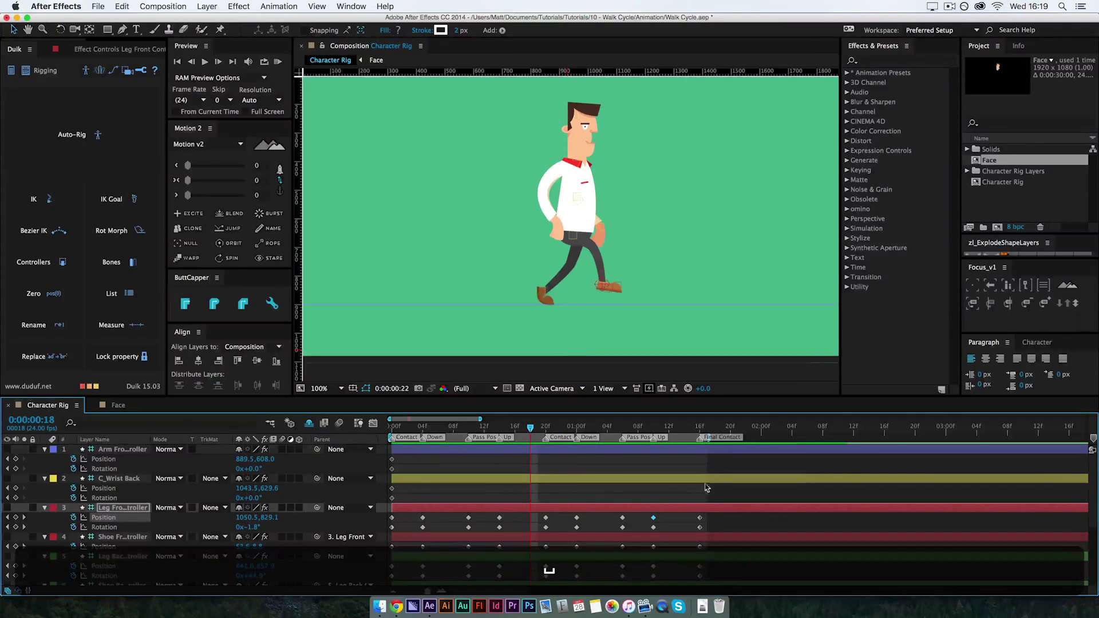
left_click_drag(1091, 511, 1070, 574)
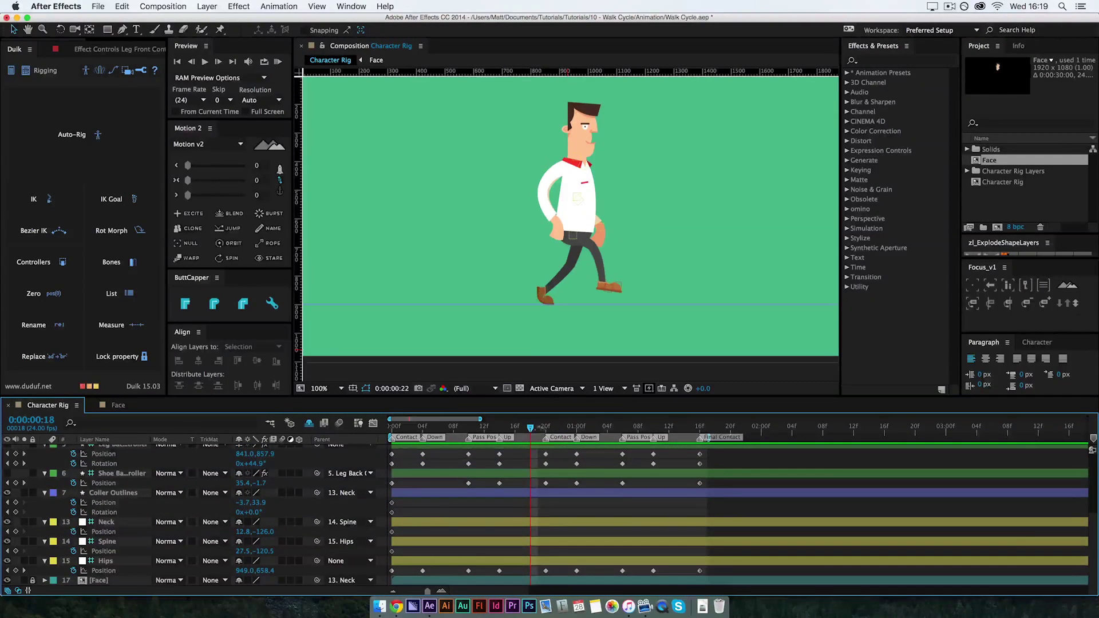
key("space")
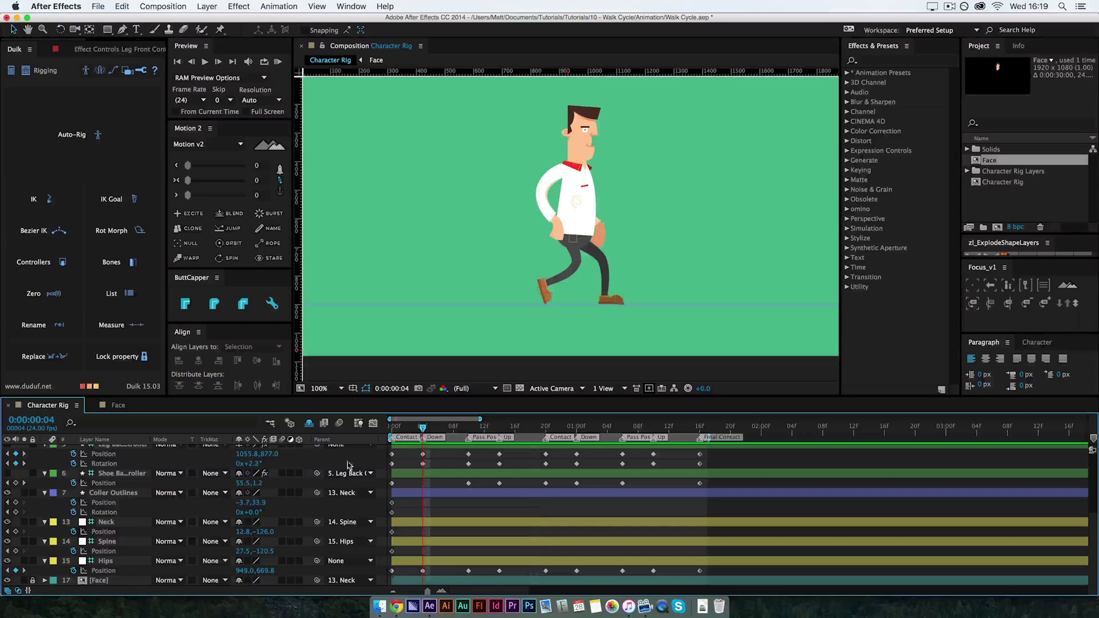
left_click(106, 522)
mouse_move(242, 532)
left_mouse_down()
mouse_move(255, 532)
mouse_move(230, 533)
left_mouse_up()
key("super+z")
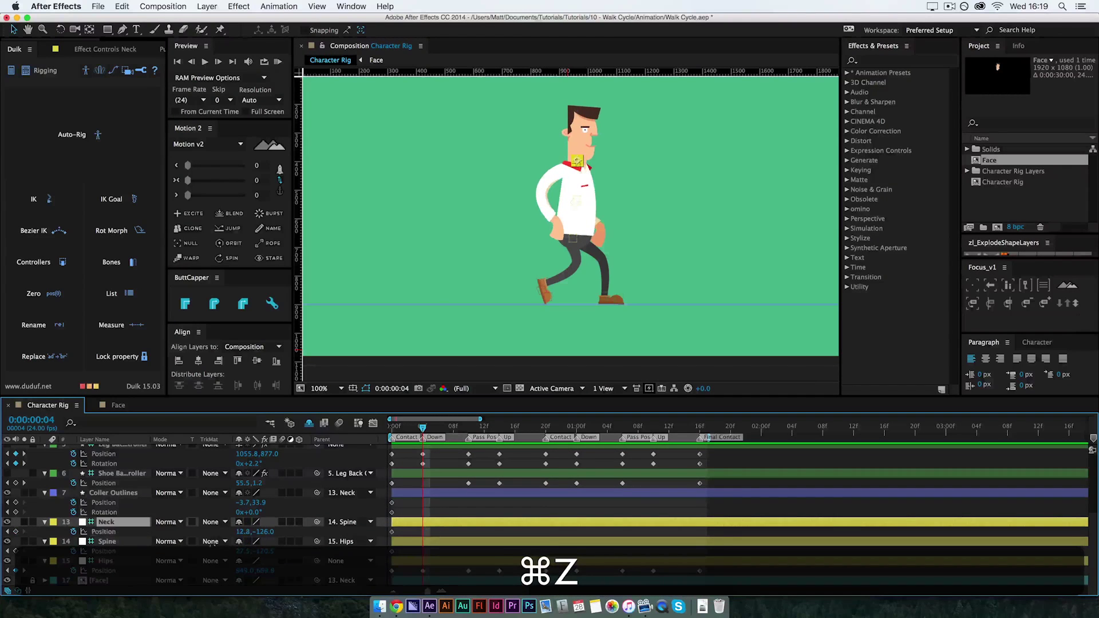
left_click(231, 551)
left_click_drag(235, 550, 225, 554)
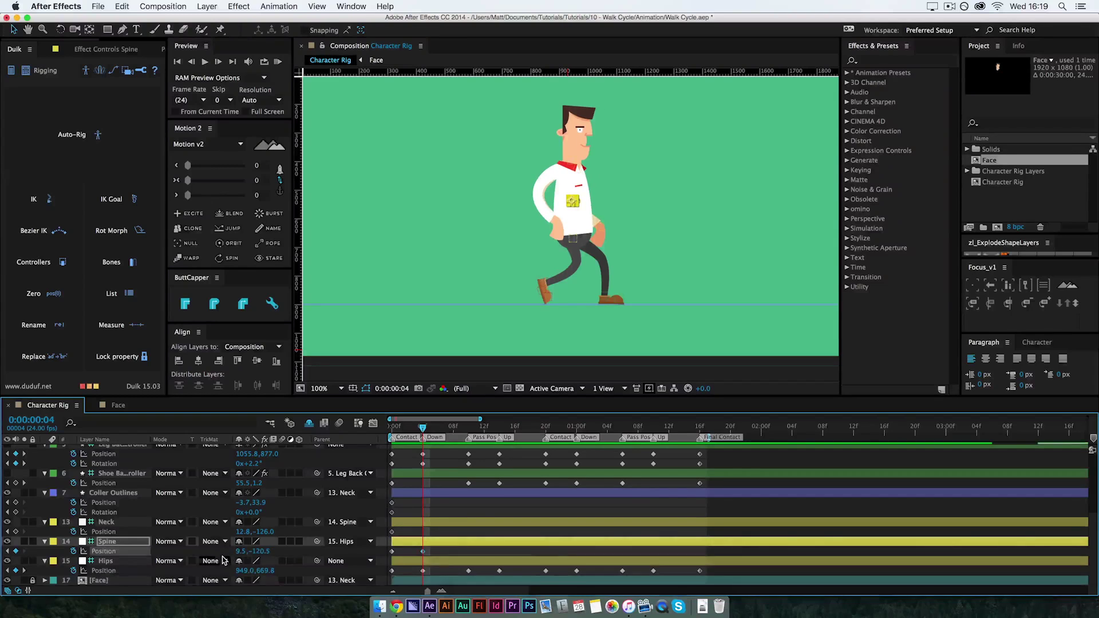
key("super+z")
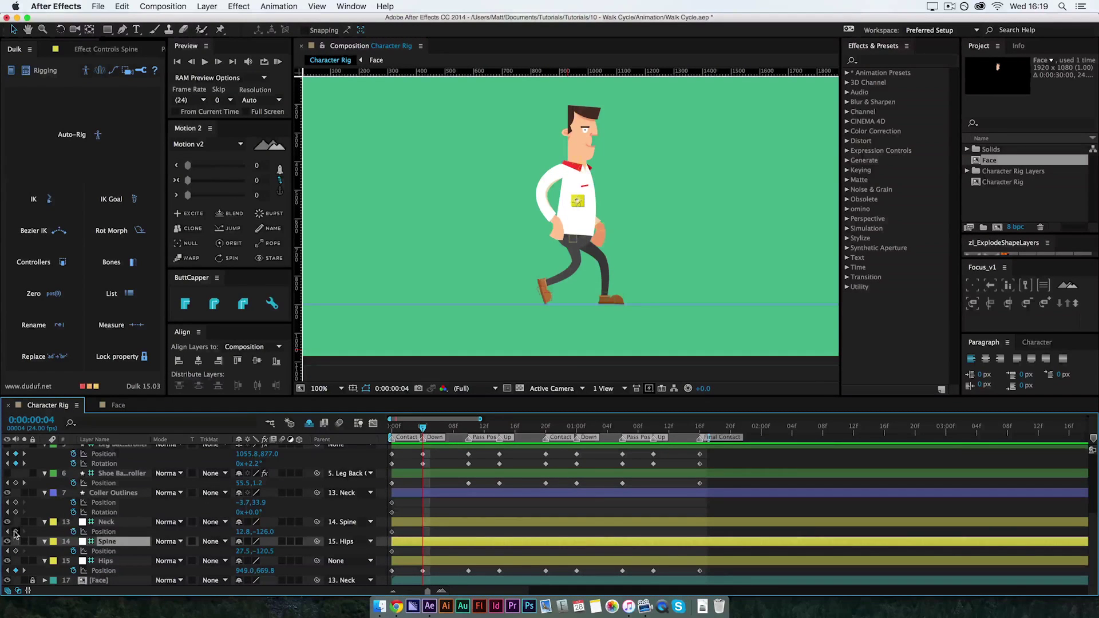
- Add Position keyframes to the Neck and Spine at frame 4, with Y values of -106.0 and -99.5
left_click(15, 531)
left_click(15, 550)
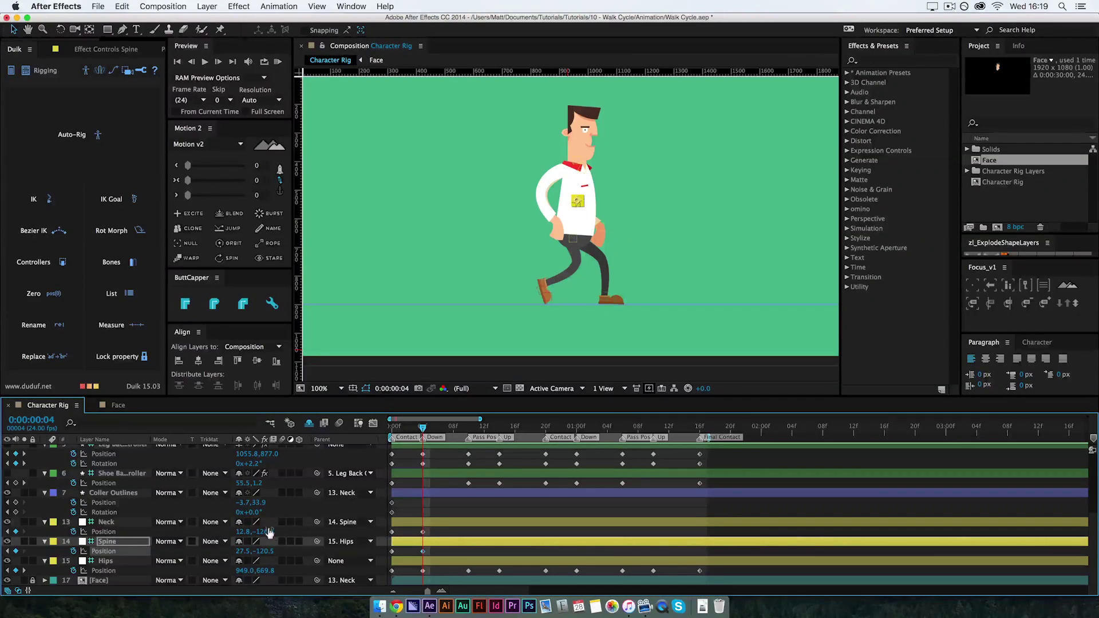
mouse_move(264, 532)
left_mouse_down()
mouse_move(279, 524)
mouse_move(280, 546)
left_mouse_up()
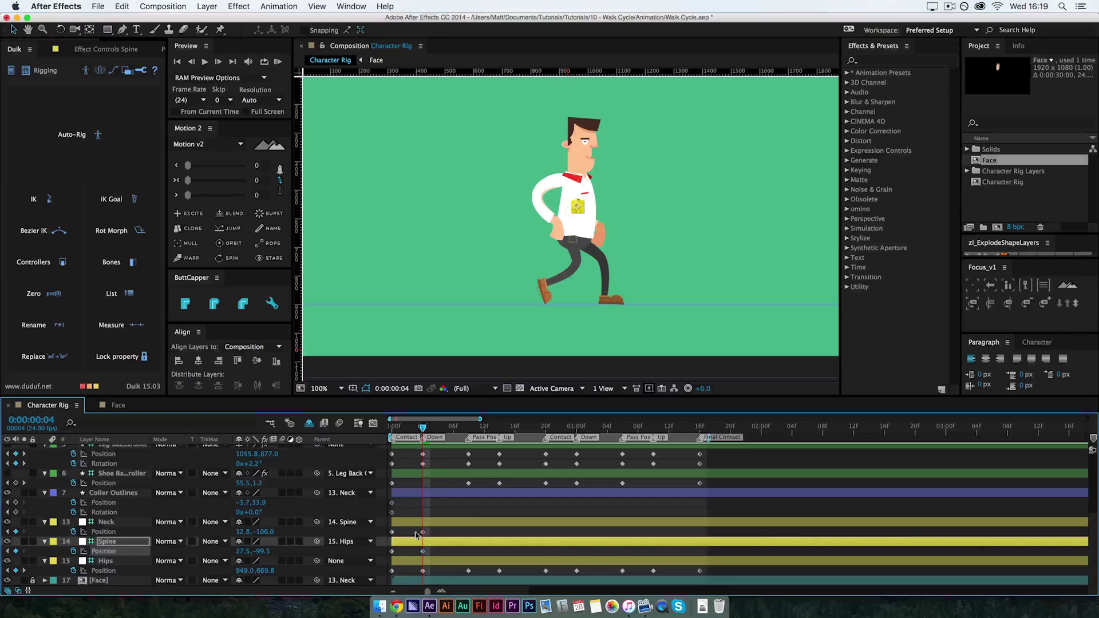
- Shift the Neck and Spine Position keyframes to frames 3 and 6 so the upper body lags behind the hips
left_click_drag(416, 530, 419, 553)
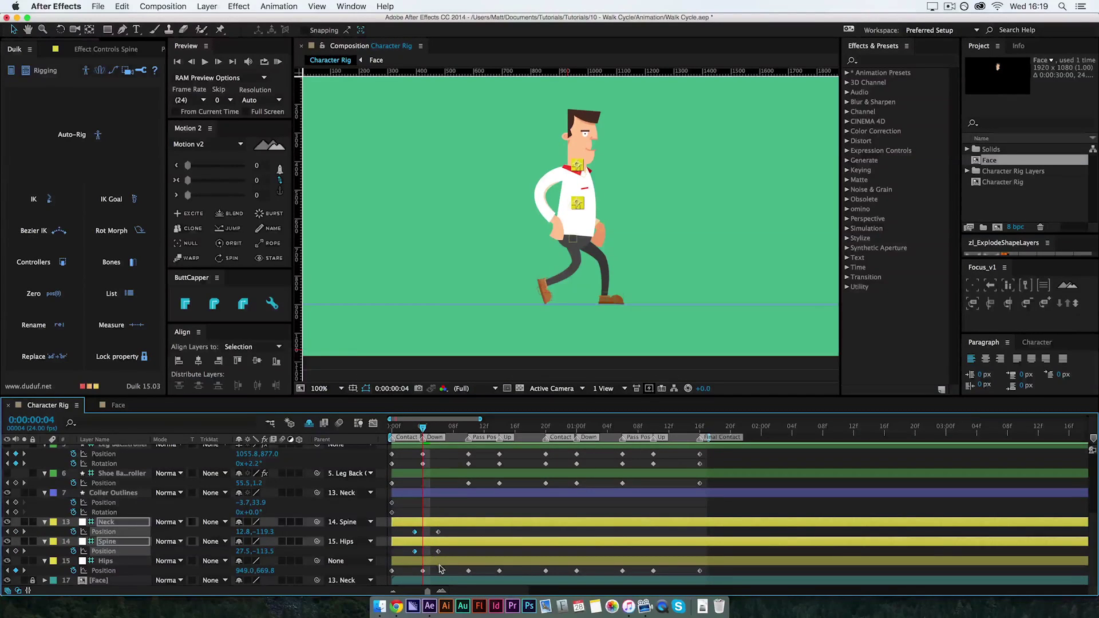
left_click_drag(418, 433, 439, 460)
left_click(455, 530)
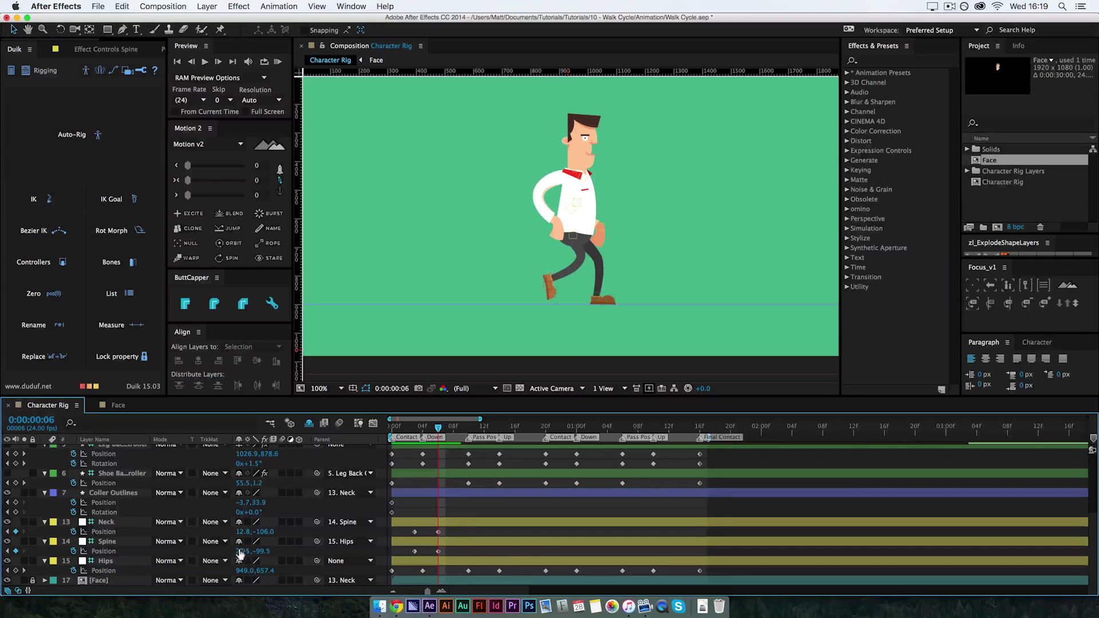
- At frame 6, set the Neck's X position to 59.8 and the Spine's X position to 20.5
left_click_drag(240, 553, 226, 550)
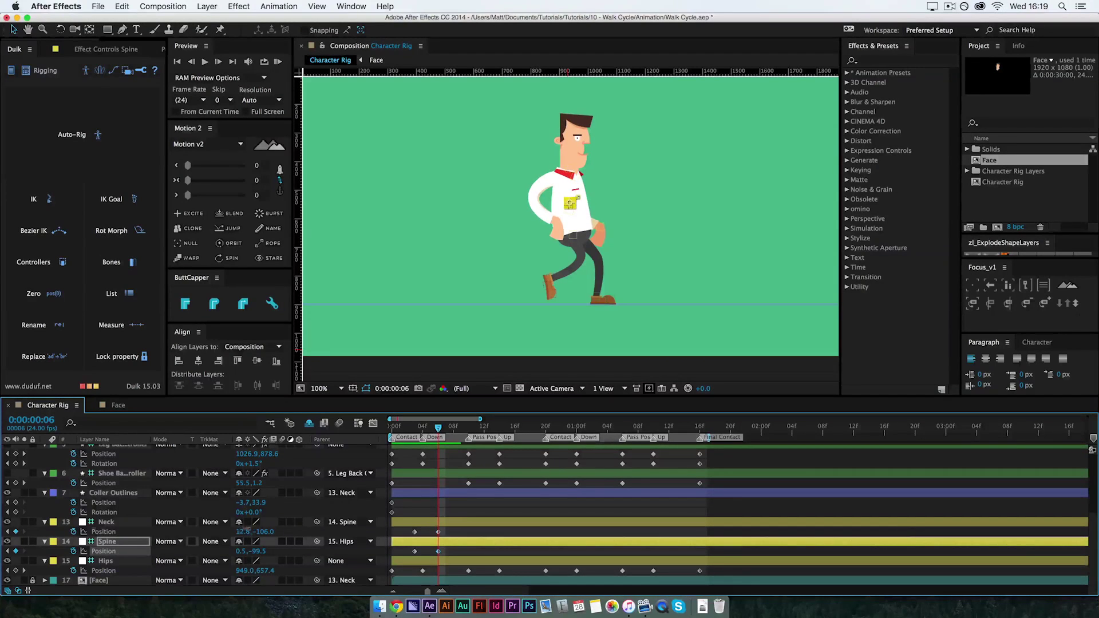
left_click_drag(246, 530, 276, 526)
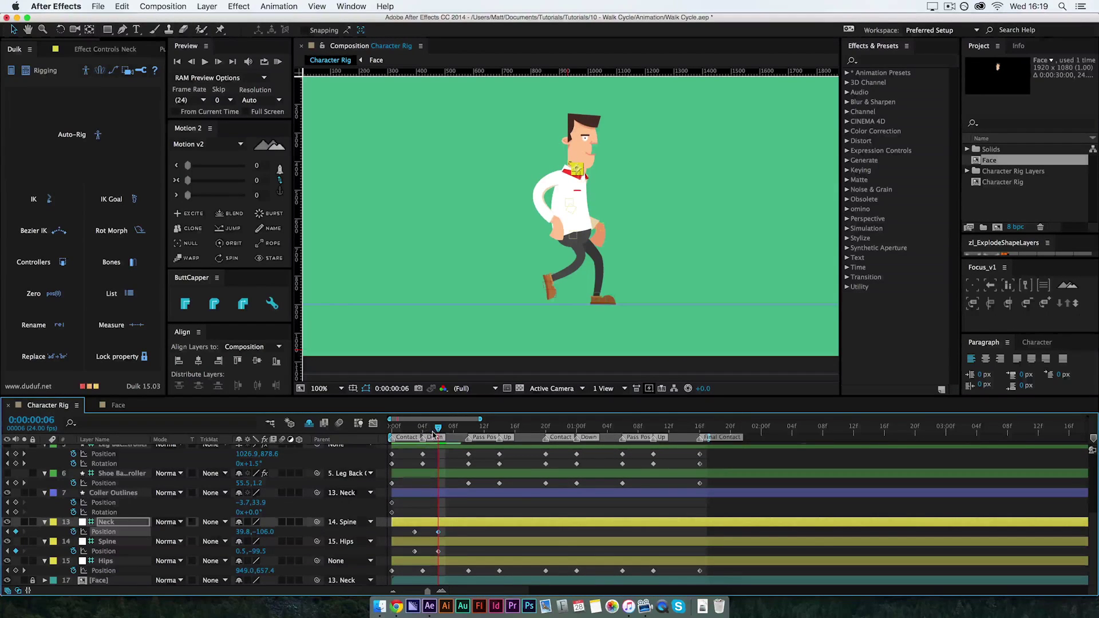
mouse_move(434, 432)
left_mouse_down()
mouse_move(392, 437)
mouse_move(437, 451)
left_mouse_up()
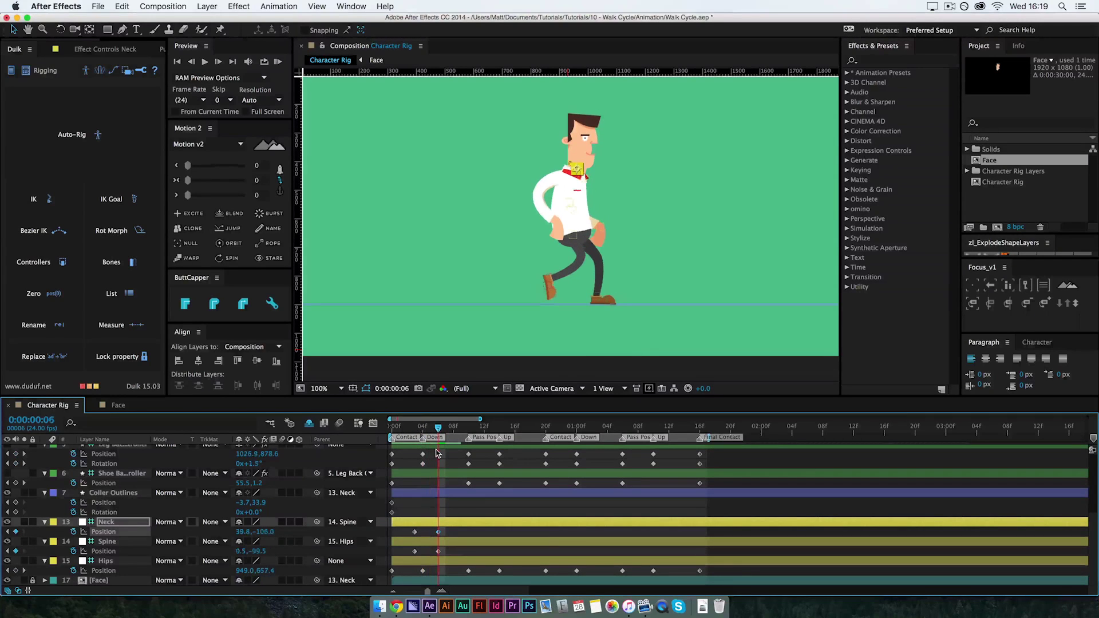
left_click(444, 543, "shift")
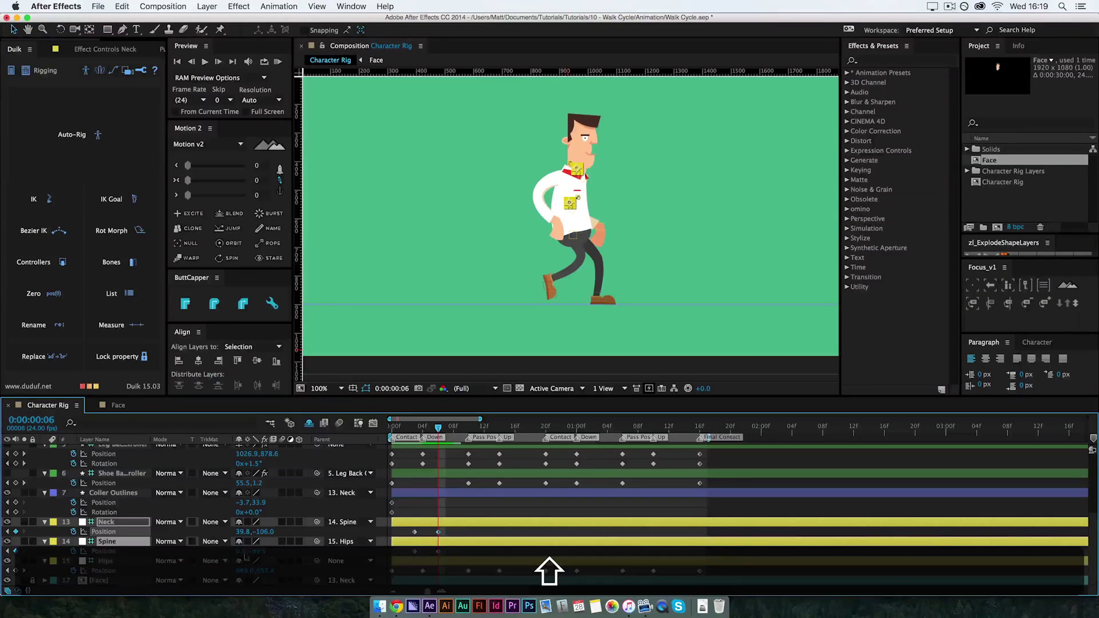
left_click_drag(242, 533, 254, 537)
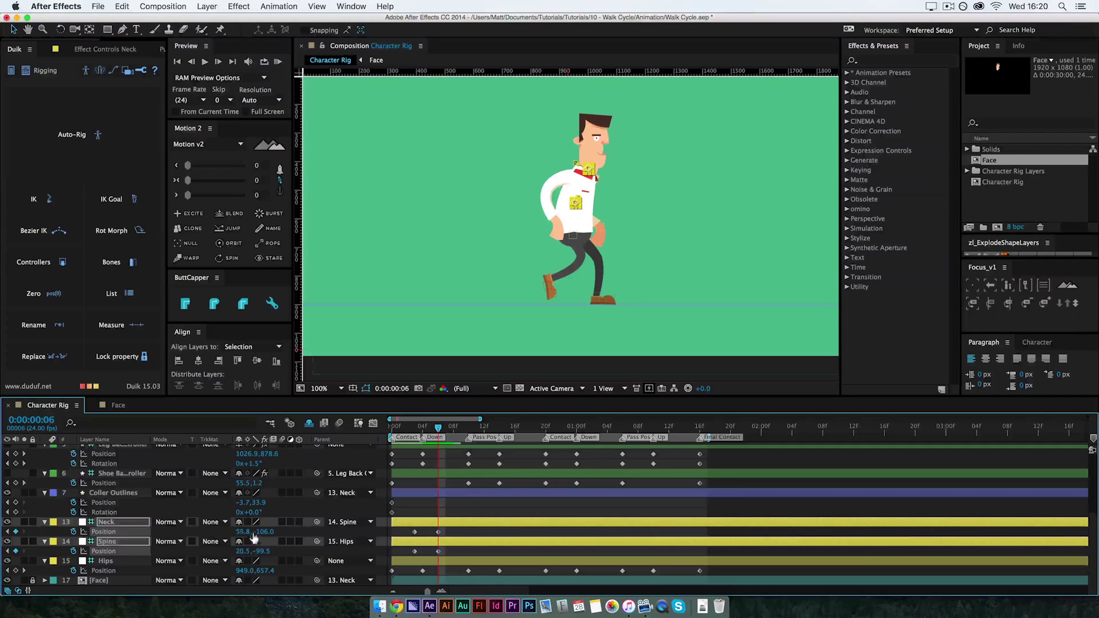
left_click(448, 469)
mouse_move(437, 428)
left_mouse_down()
mouse_move(408, 438)
mouse_move(438, 445)
left_mouse_up()
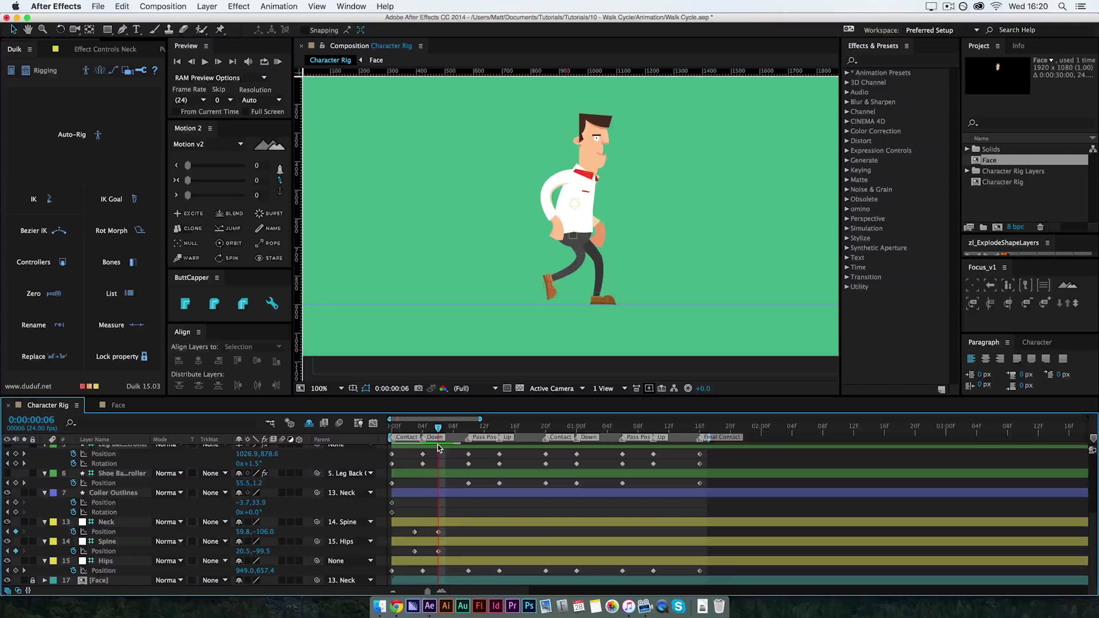
- Copy the Neck and Spine Position keyframes from frame 3 to the first Pass Pos pose at frame 10 and preview the motion
key("k")
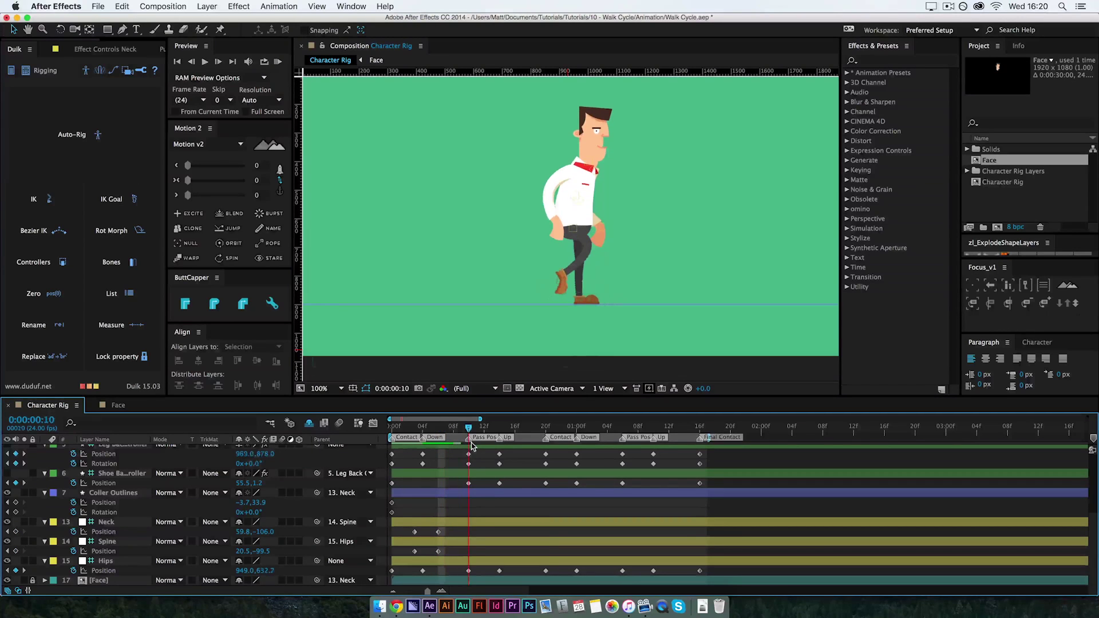
left_click(415, 532)
left_click(414, 551, "shift")
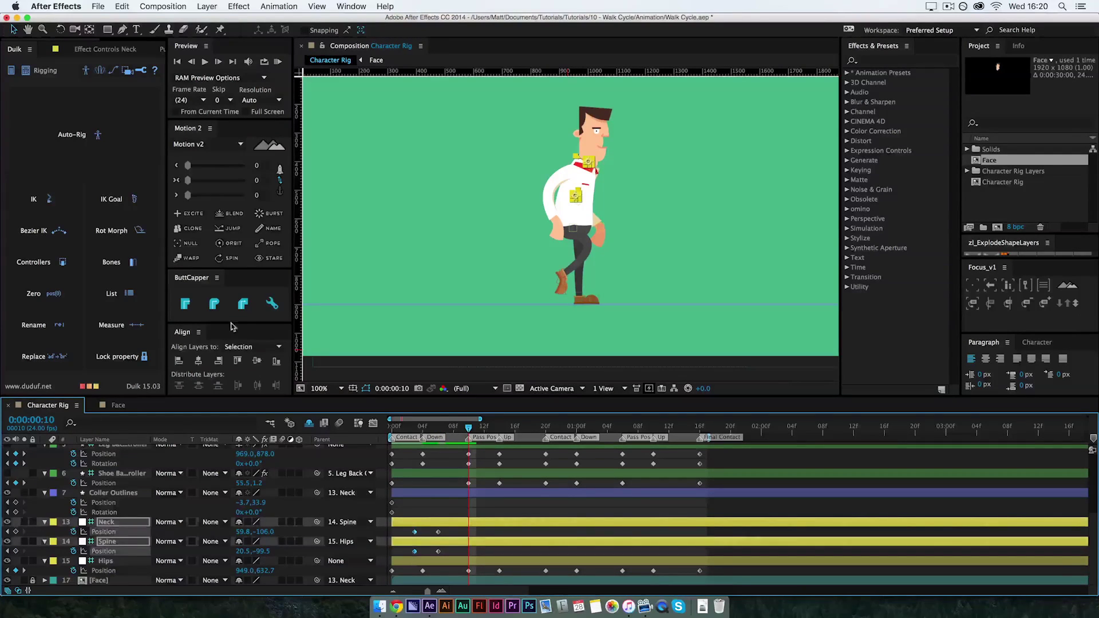
left_click(183, 226)
key("F2")
key("space")
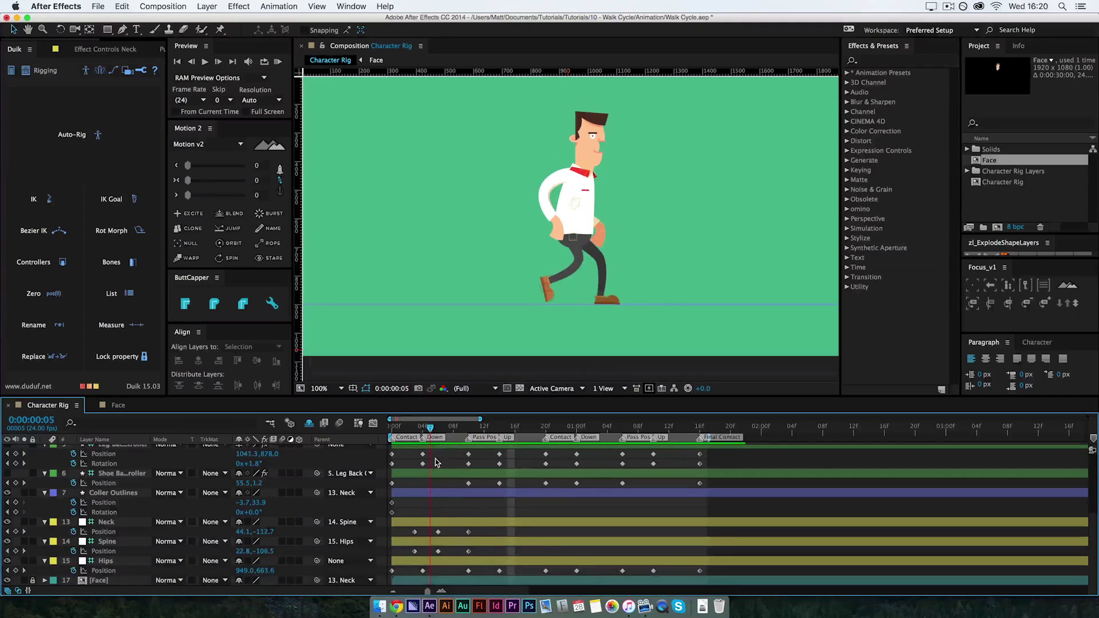
- At frame 6, set the Neck's Y position to -125.0 and the Spine's Y position to -116.5
left_click(260, 531)
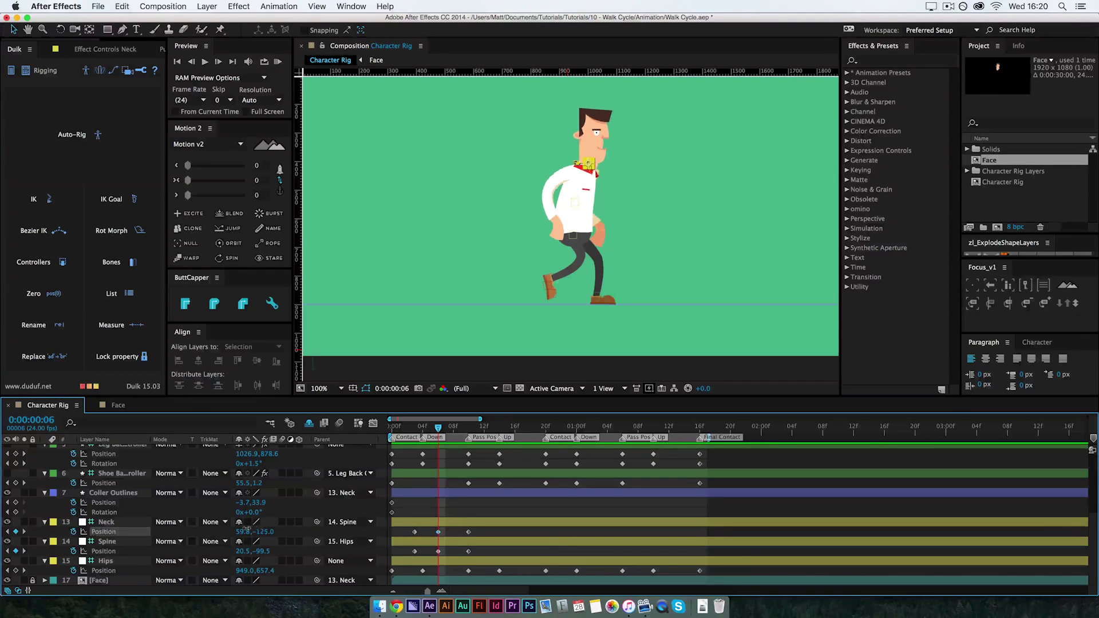
left_click_drag(261, 552, 250, 551)
left_click(491, 554)
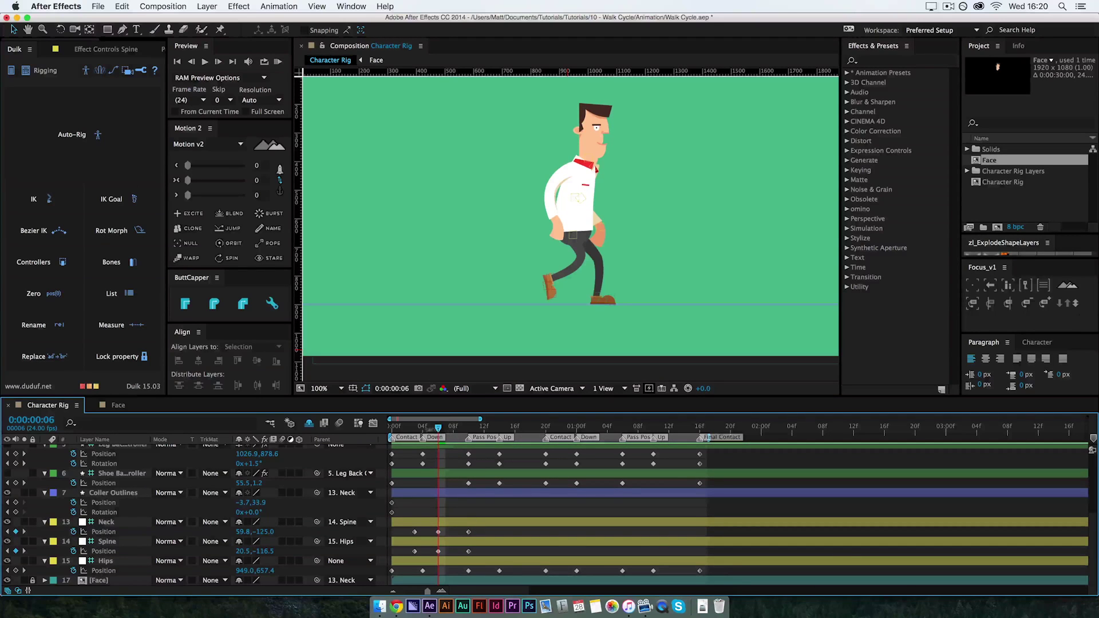
- Replace the Neck and Spine Position keyframes at frame 6, setting Neck Y to -115.0 and Spine Y to -109.5, and preview the motion
left_click_drag(437, 428, 462, 435)
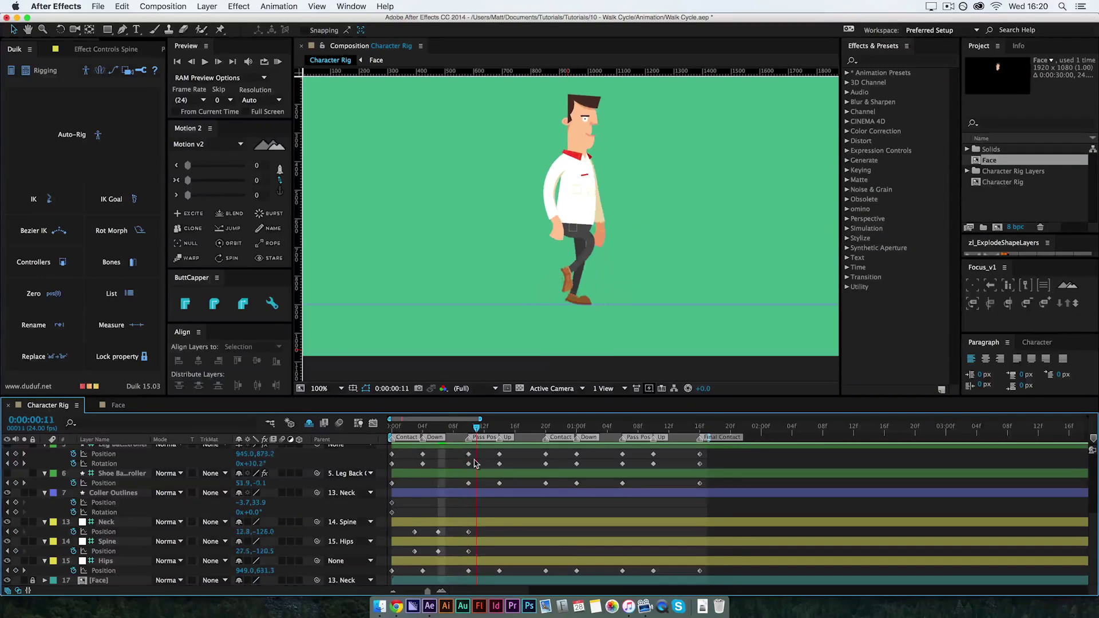
key("space")
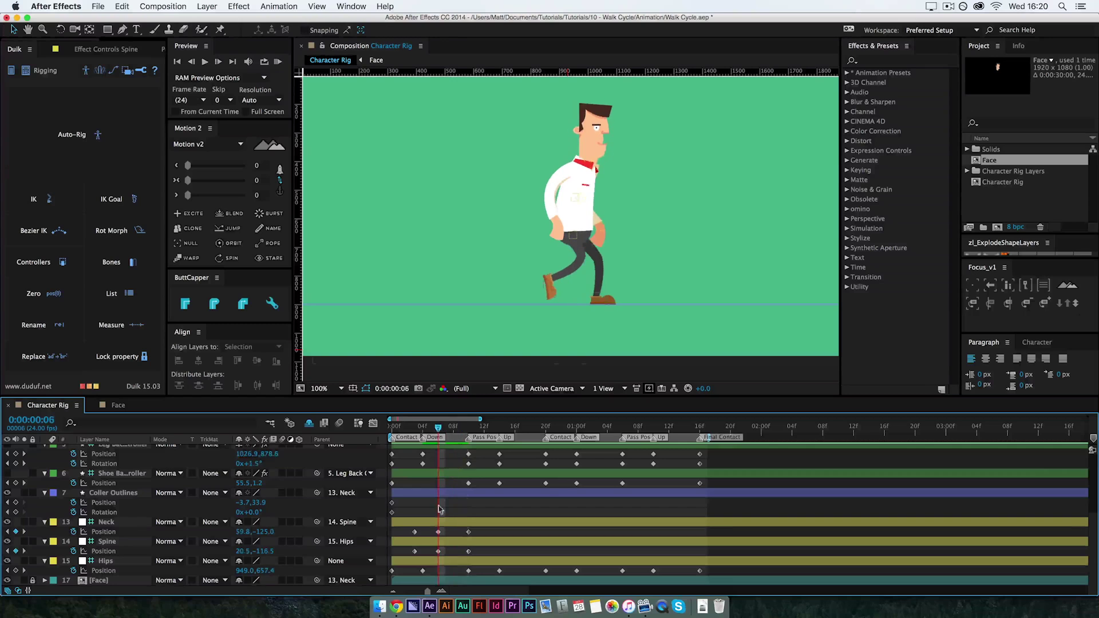
left_click_drag(437, 548, 309, 511)
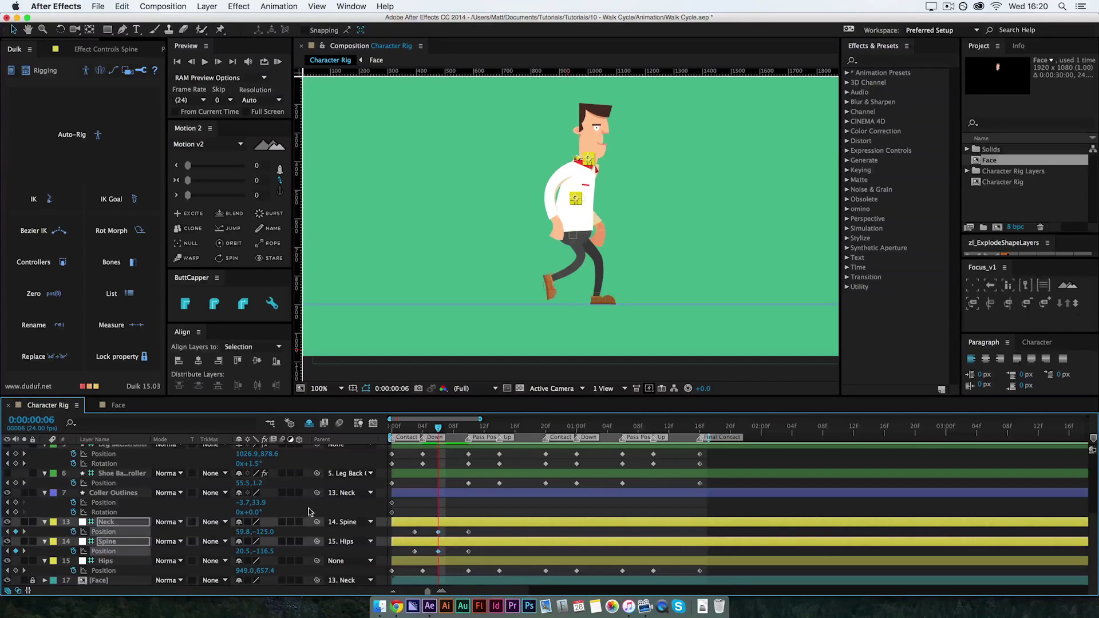
key("BackSpace")
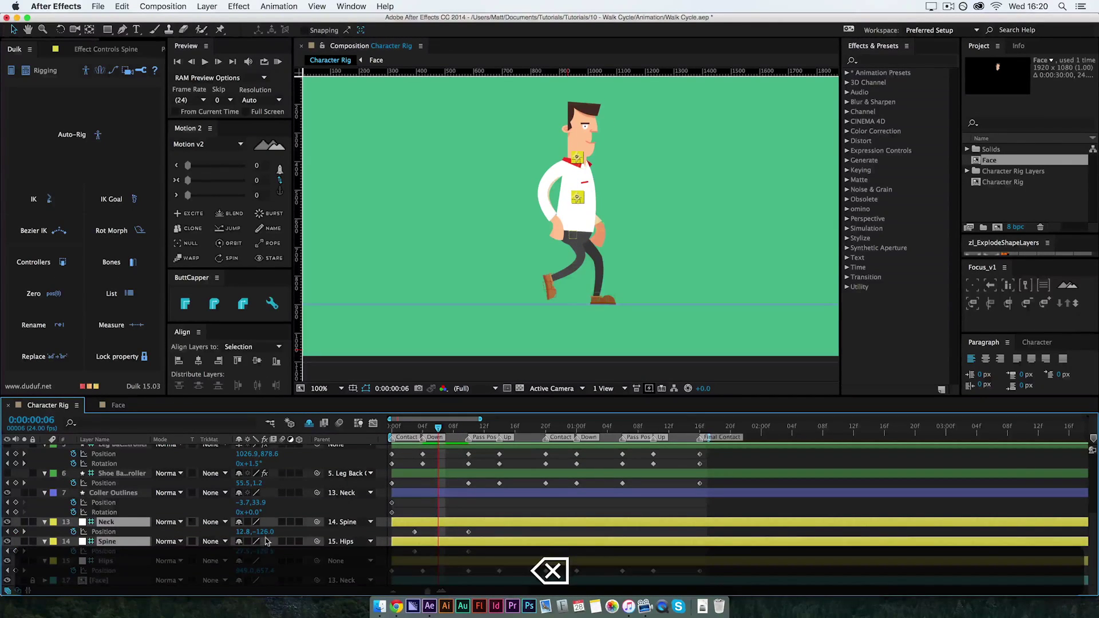
left_click_drag(265, 531, 273, 525)
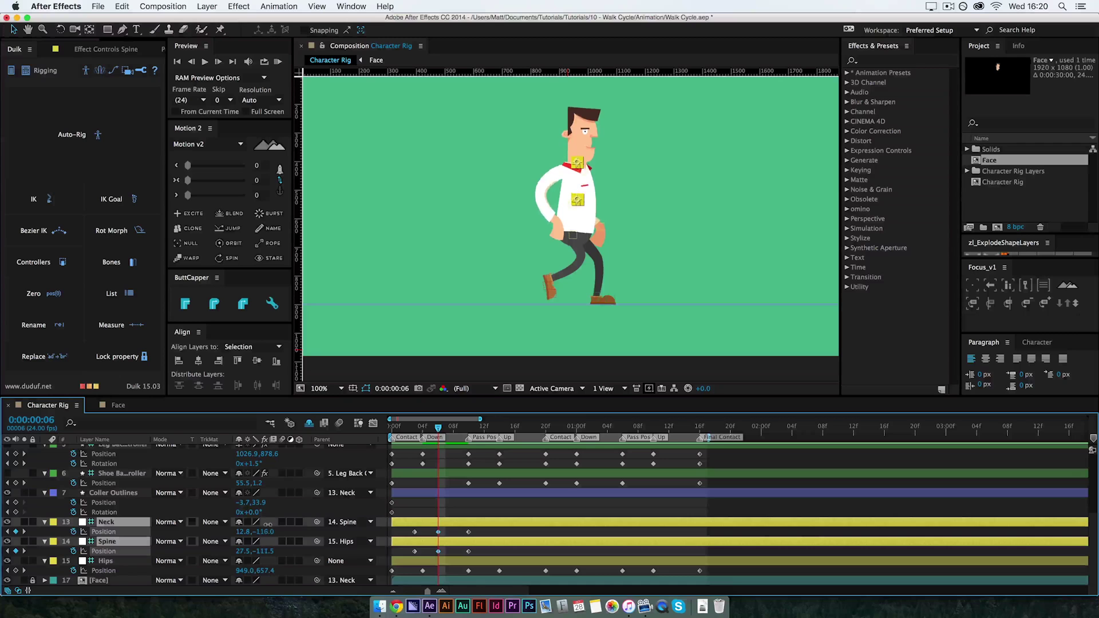
left_click(450, 533)
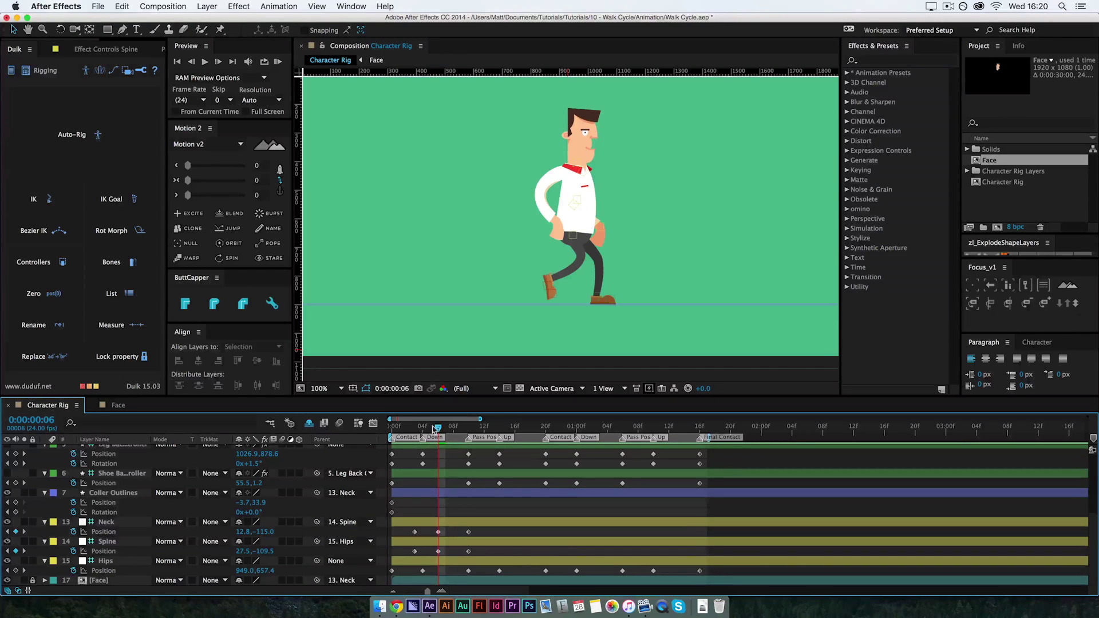
left_click_drag(437, 429, 453, 486)
key("space")
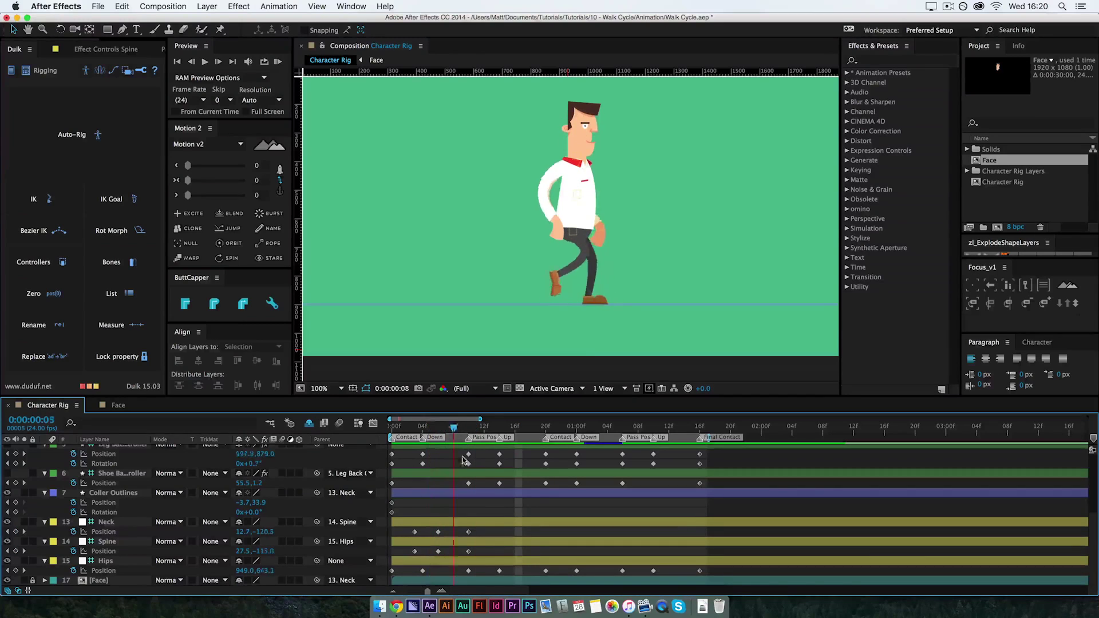
- Shift the Neck and Spine Position keyframes to frames 2, 5 and 9, and clone them to frames 22, 25 and 29
left_click_drag(611, 463, 578, 461)
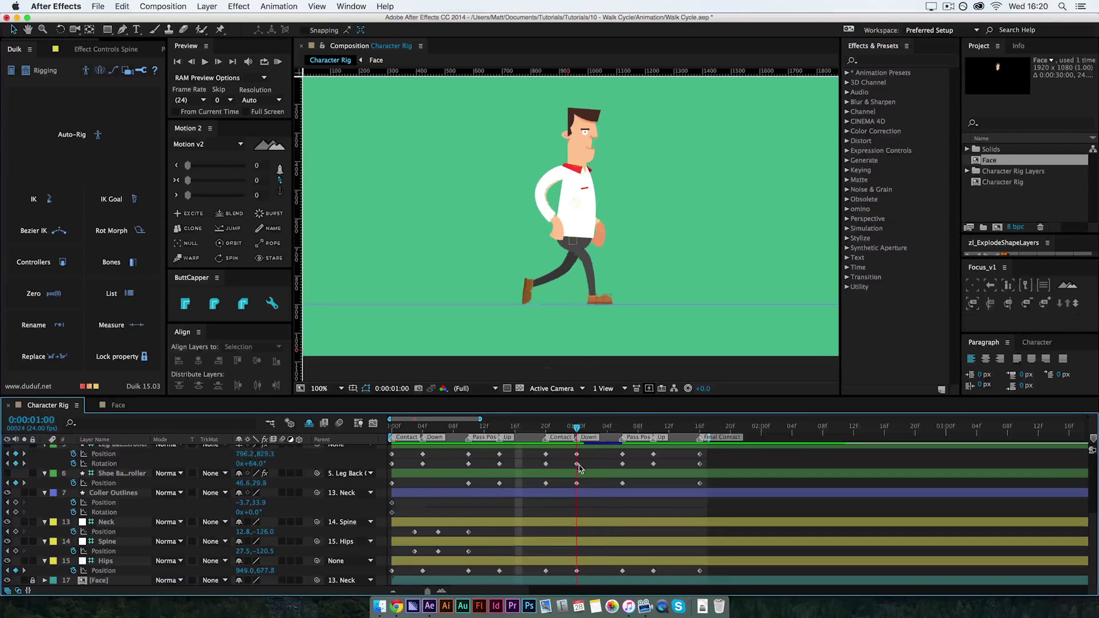
left_click_drag(484, 531, 441, 553)
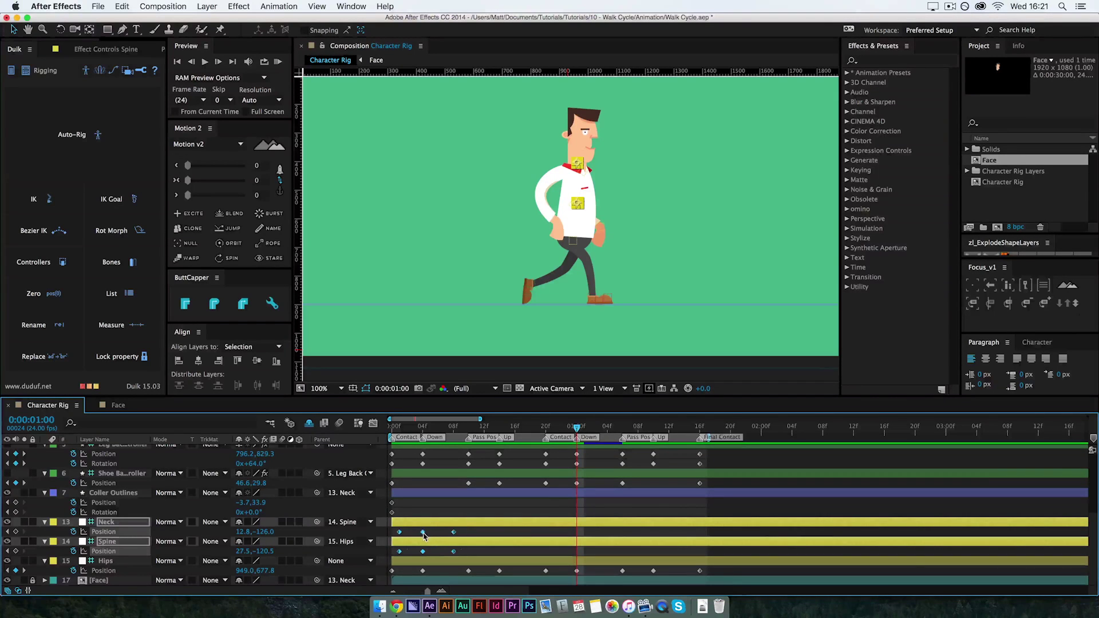
left_click(190, 228)
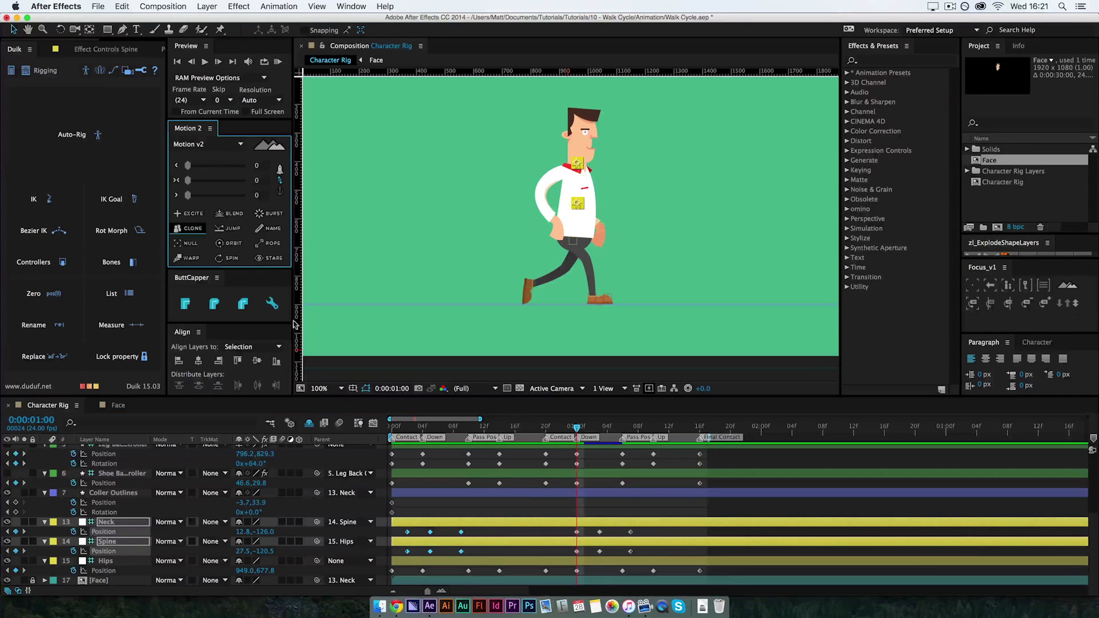
mouse_move(640, 528)
left_mouse_down()
mouse_move(572, 562)
mouse_move(581, 555)
left_mouse_up()
left_click(595, 552)
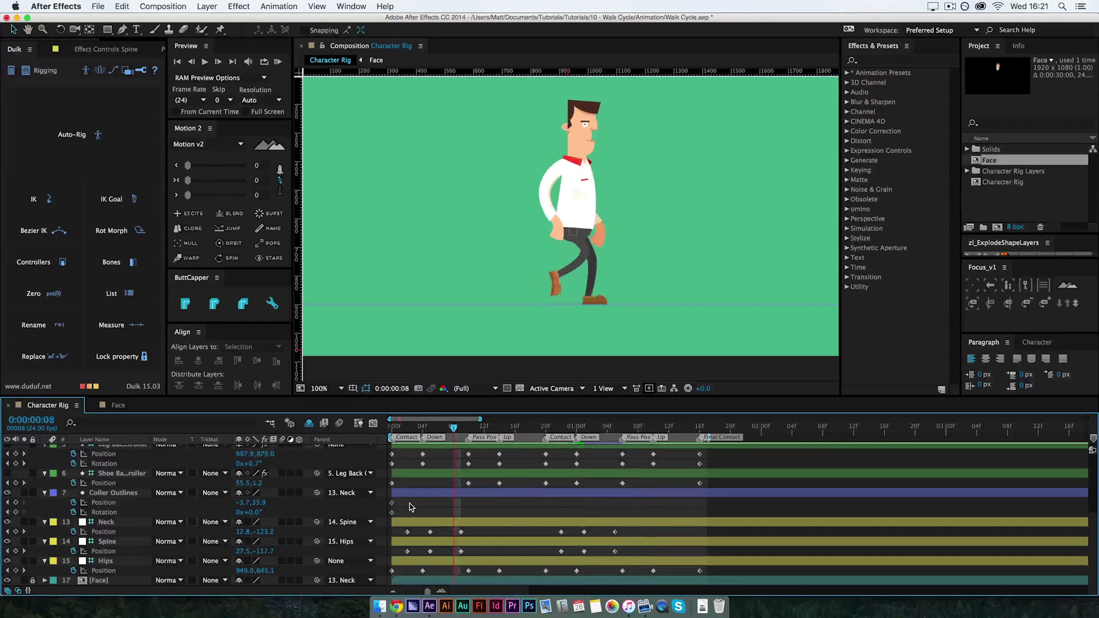
key("0")
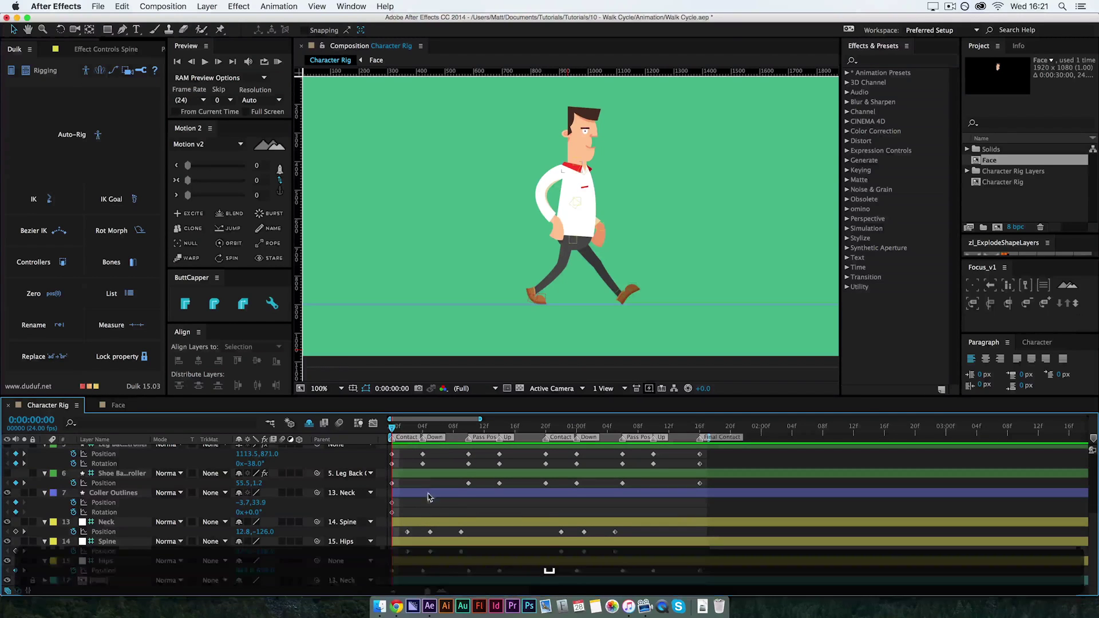
- At frame 0, swing the front arm controller forward to about 1091.5, 596.0 and rotate it to -108°
scroll(435, 521, "up", 5)
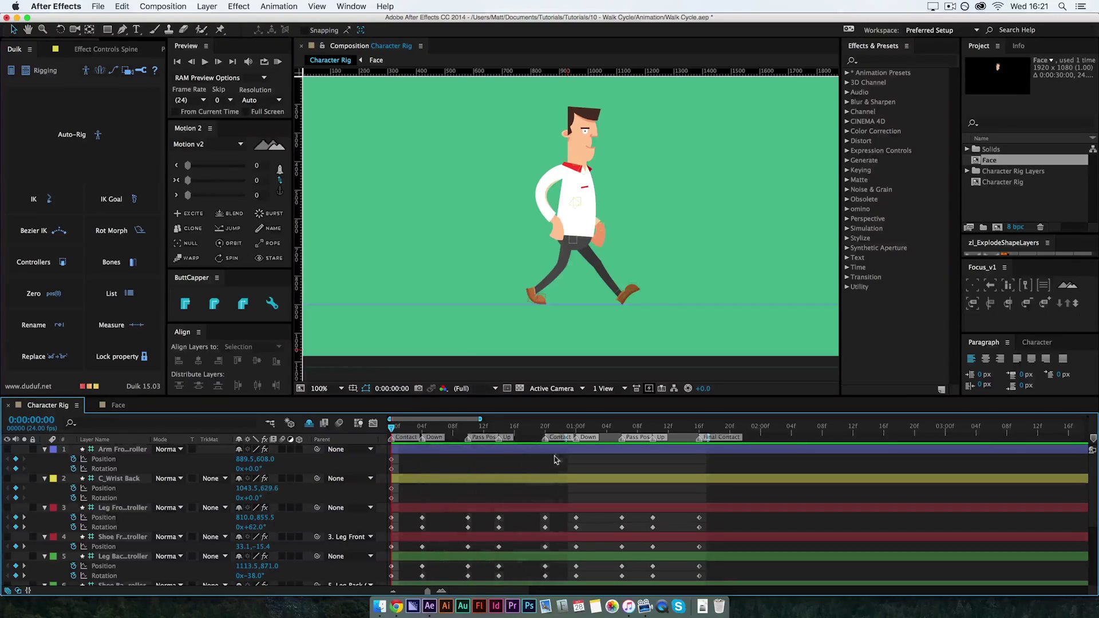
left_click(92, 449)
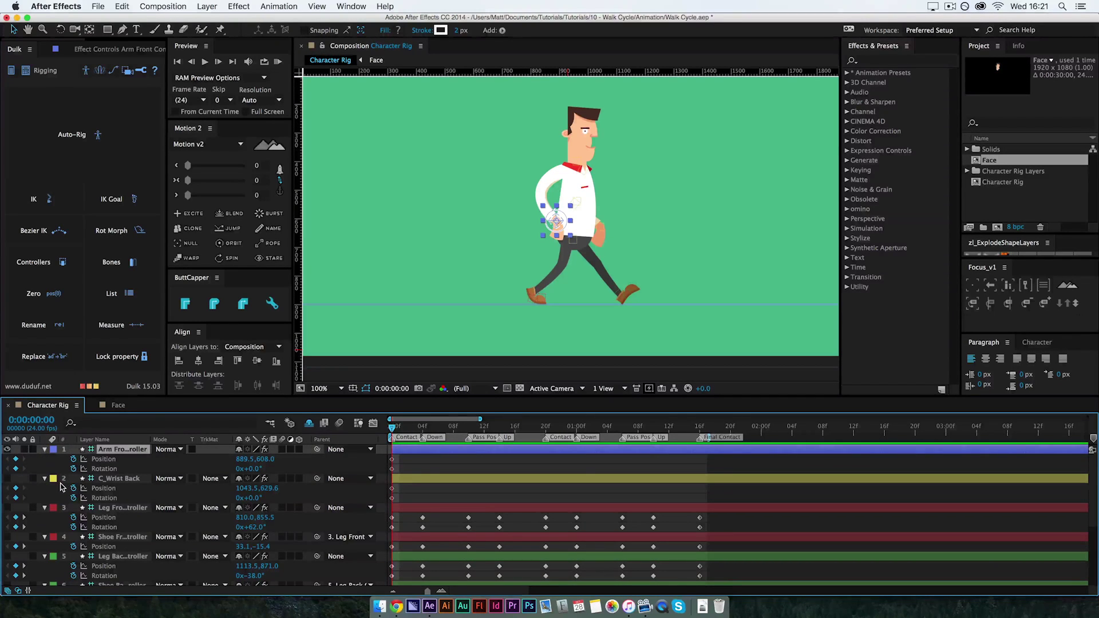
left_click(108, 479)
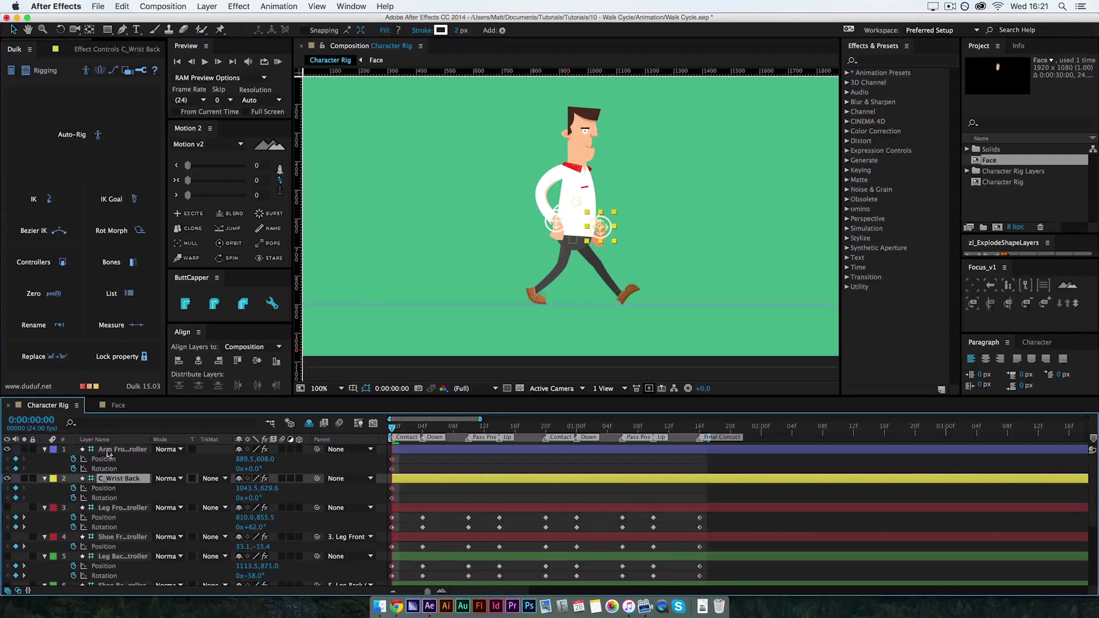
left_click(128, 451)
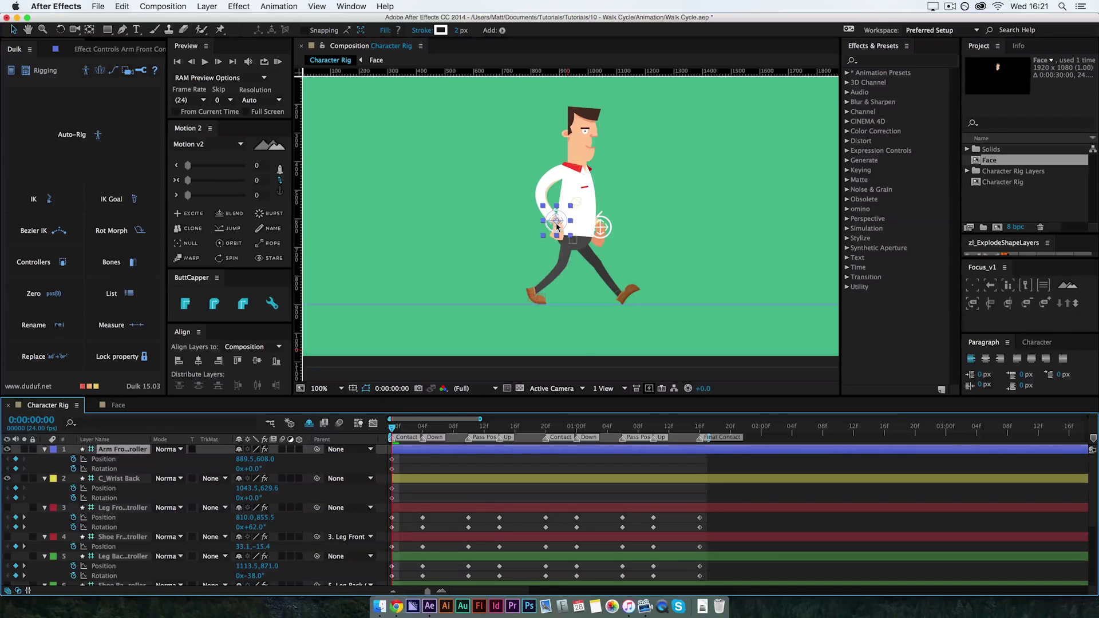
left_click_drag(559, 226, 612, 221)
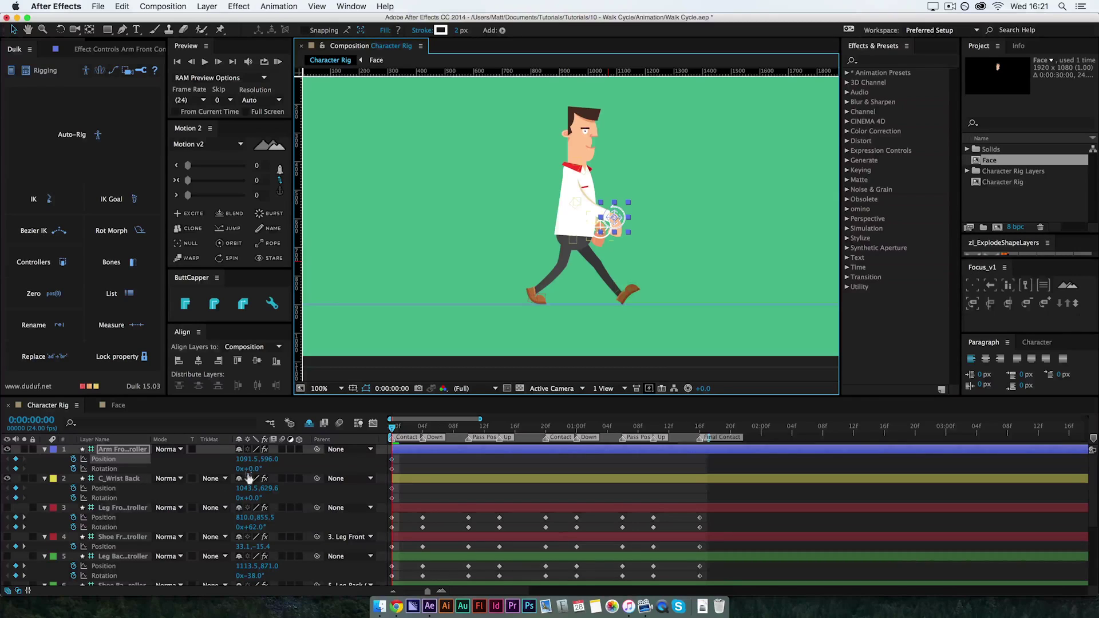
left_click_drag(250, 469, 202, 478)
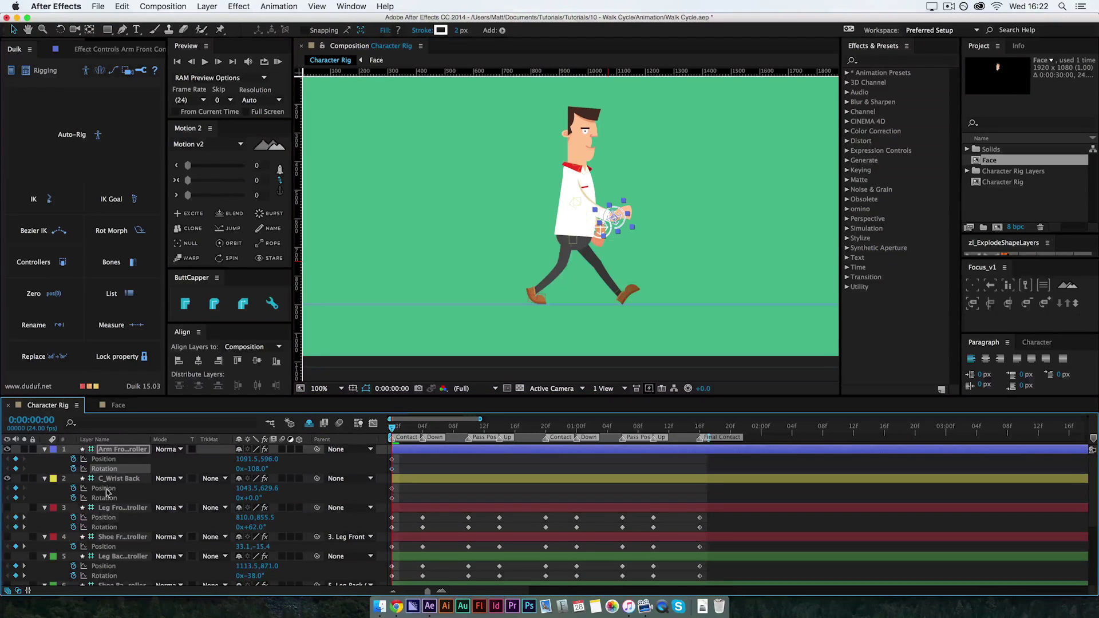
- At frame 0, swing the C_Wrist Back controller behind the body to about 813.5, 609.6 and rotate it to 98°
left_click(113, 480)
left_click_drag(601, 230, 530, 221)
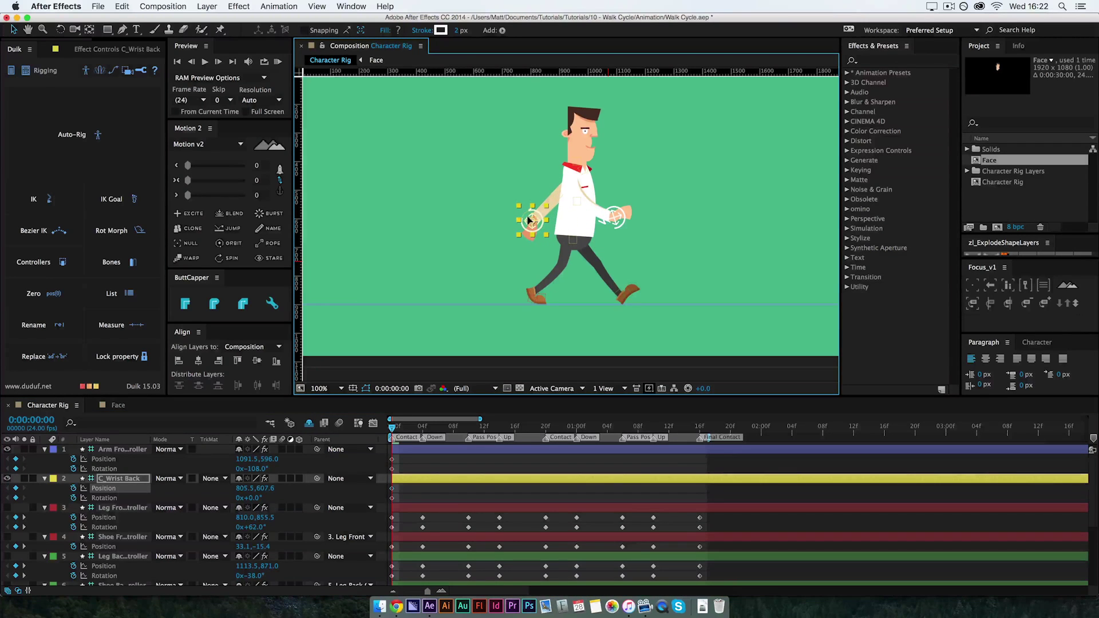
left_click_drag(258, 499, 306, 491)
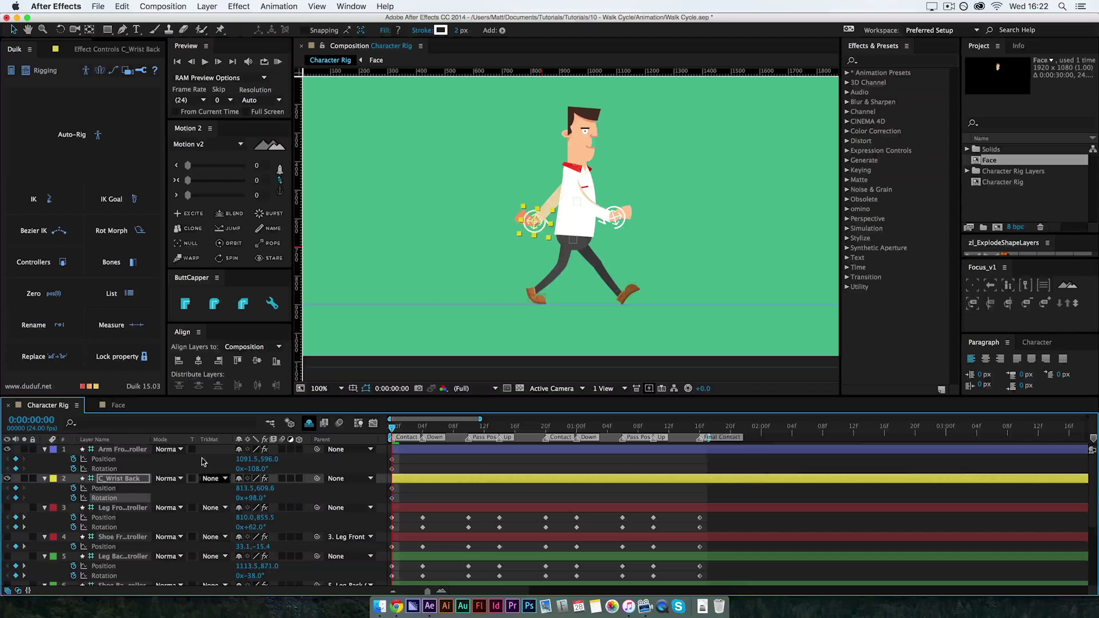
left_click(415, 498)
- At the second Contact pose on frame 20, swing the front arm controller backward to about 795.5, 636.0 and rotate it to 83°
left_click_drag(396, 429, 545, 458)
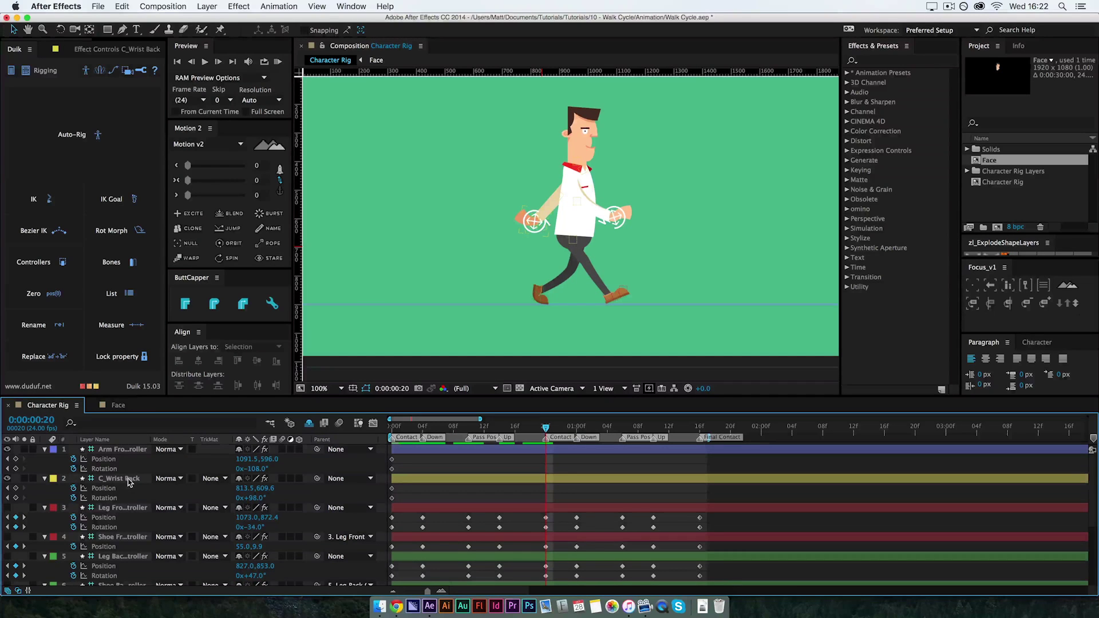
left_click(127, 450)
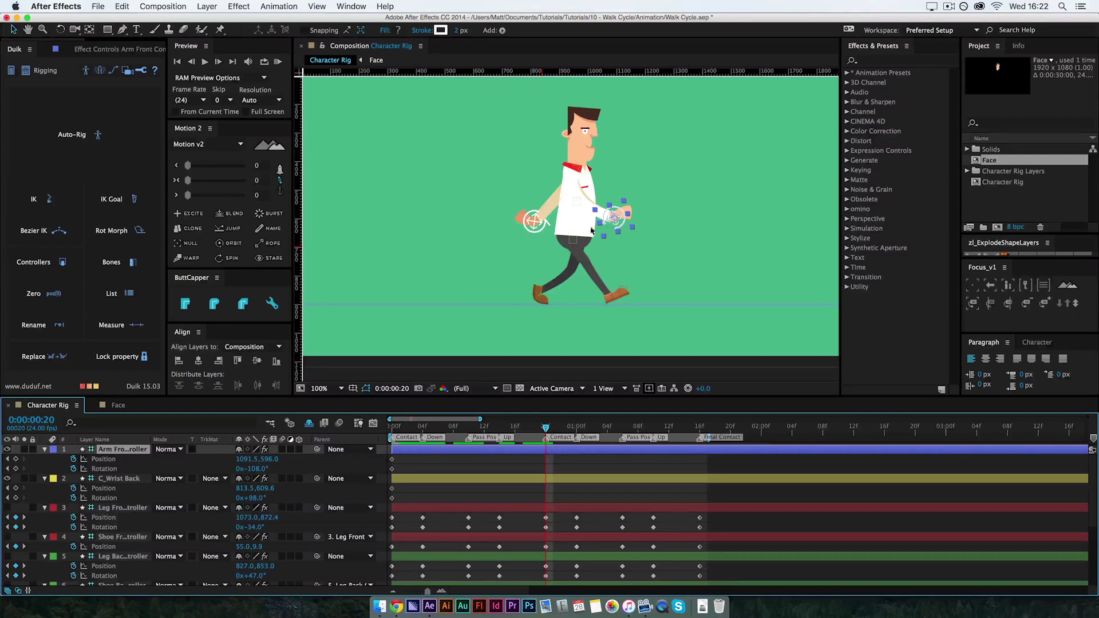
left_click_drag(615, 223, 528, 233)
left_click_drag(260, 469, 352, 448)
- At frame 20, swing the C_Wrist Back controller forward to about 1143.5, 577.6 and rotate it to -129°
left_click(111, 480)
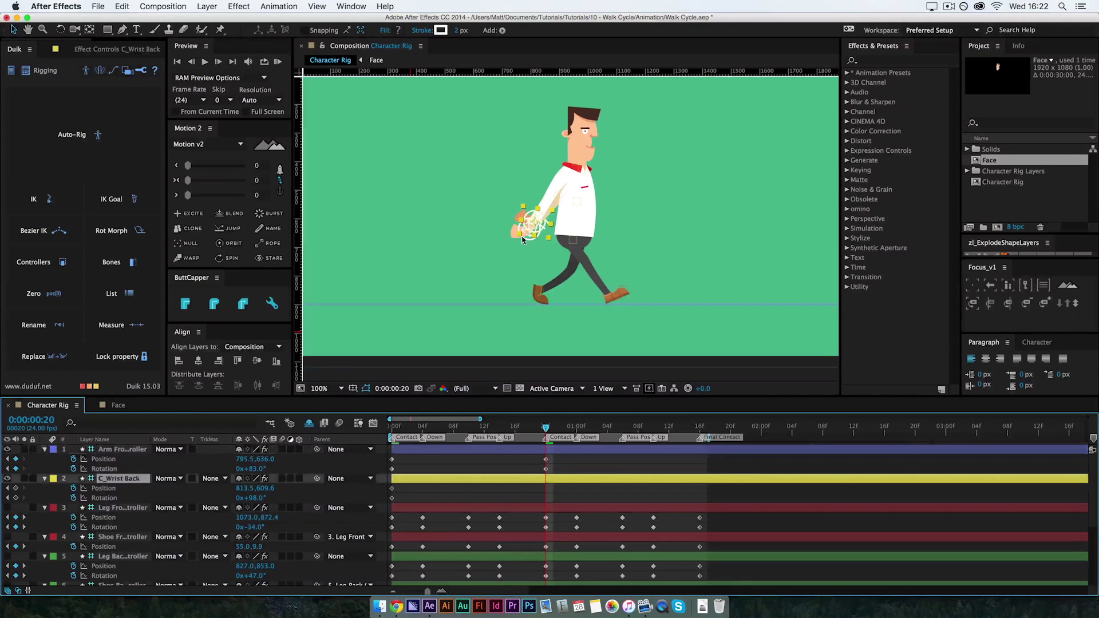
left_click_drag(544, 227, 623, 210)
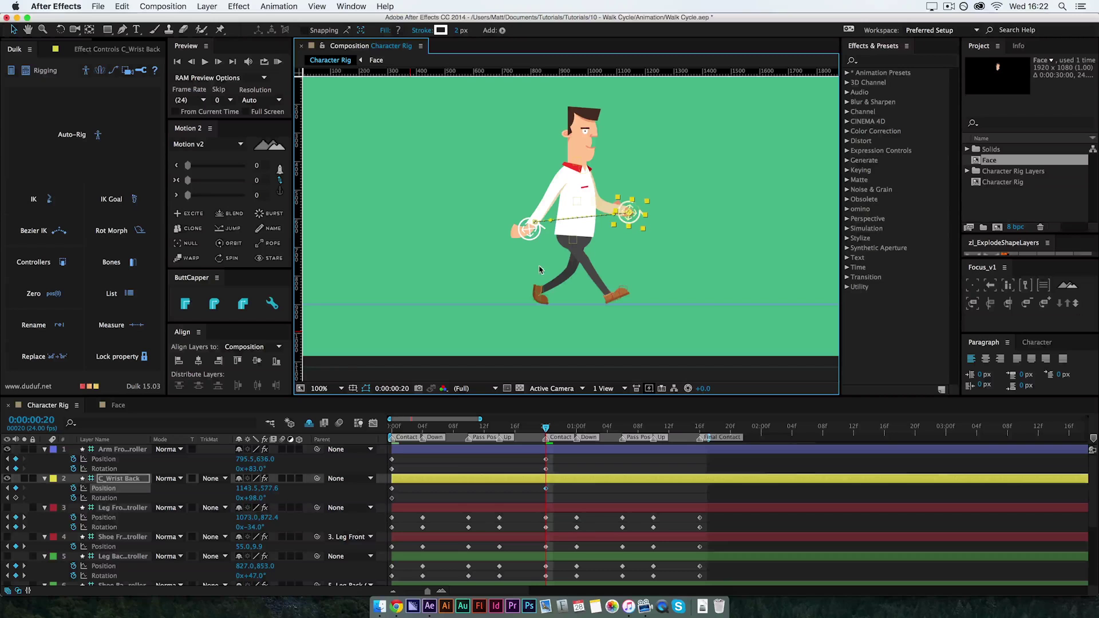
left_click_drag(259, 500, 182, 487)
- Clone the front arm and back wrist keyframes from frame 0 to the Final Contact pose at 1:16 and preview the swing
left_click_drag(546, 429, 692, 446)
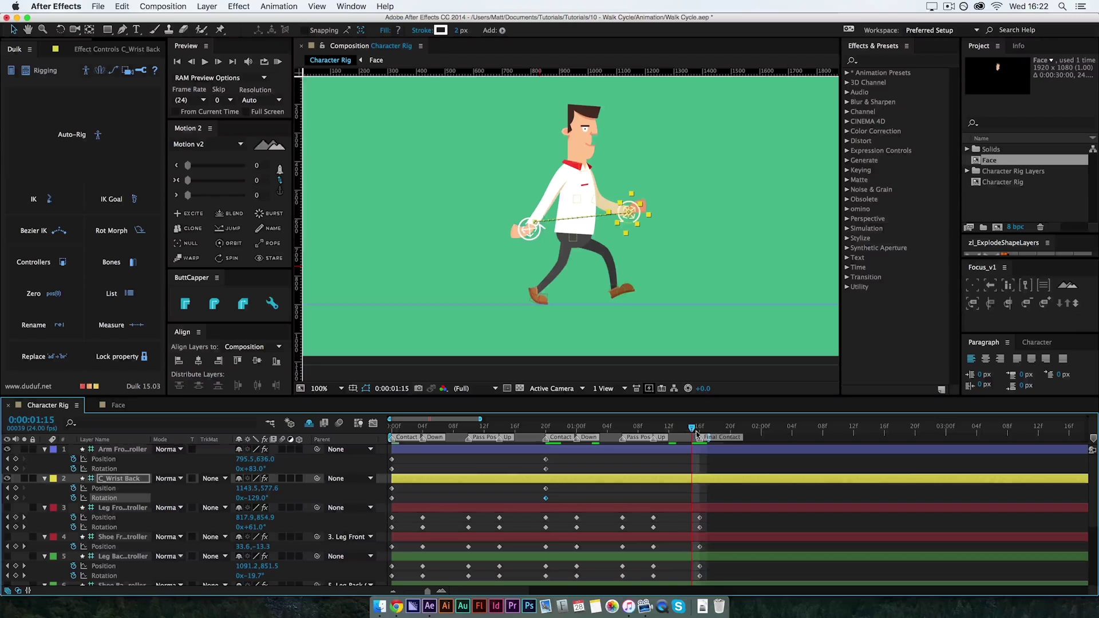
left_click(697, 433)
left_click_drag(411, 459, 386, 505)
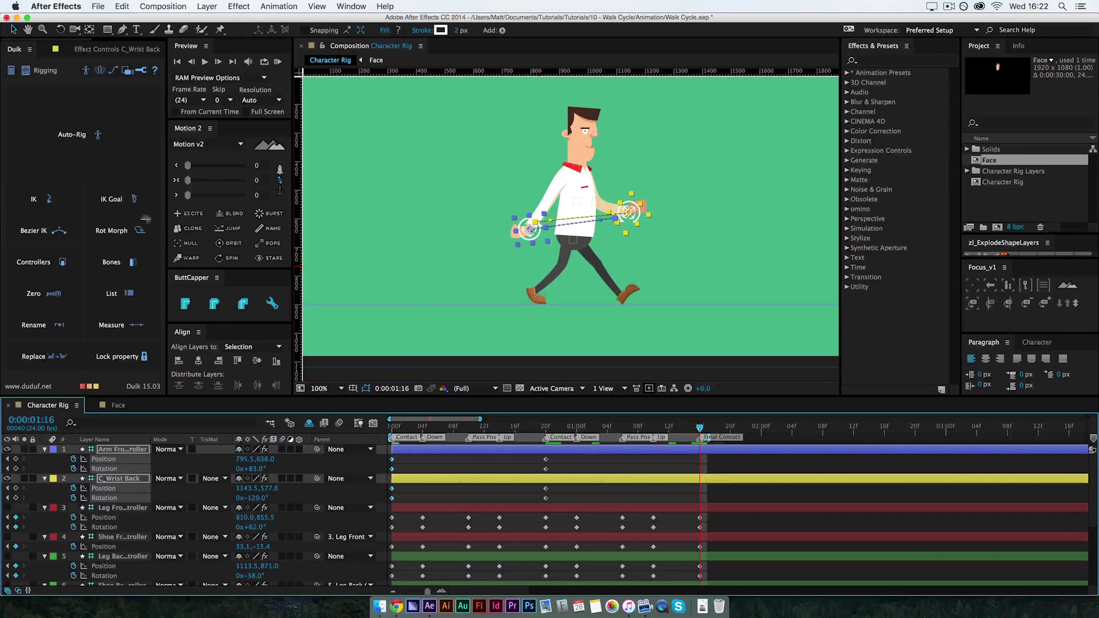
left_click(189, 228)
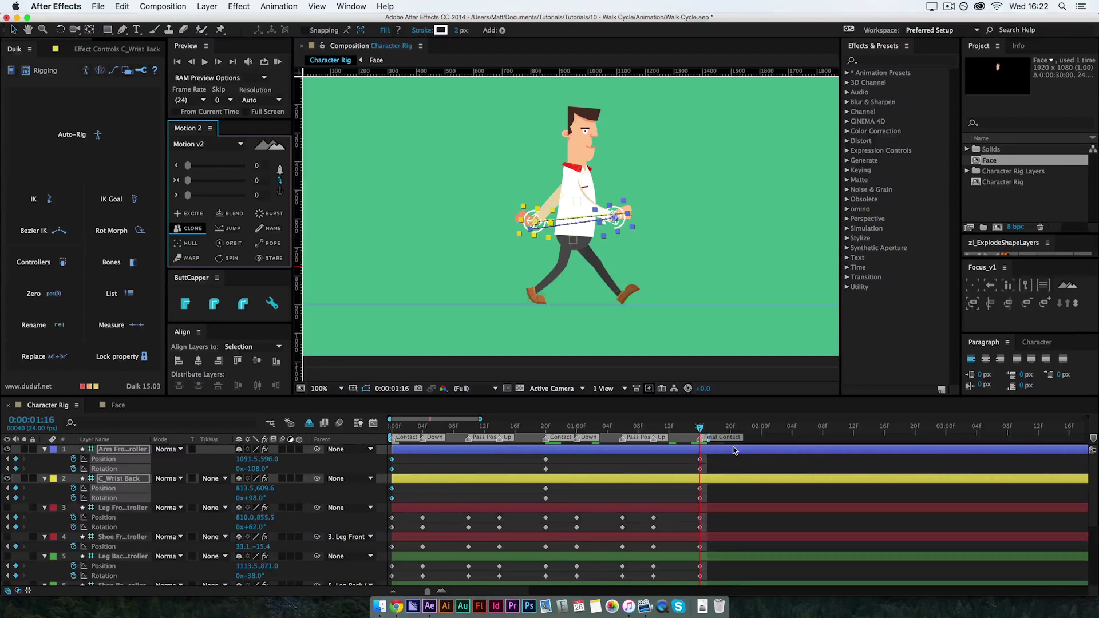
key("KP_0")
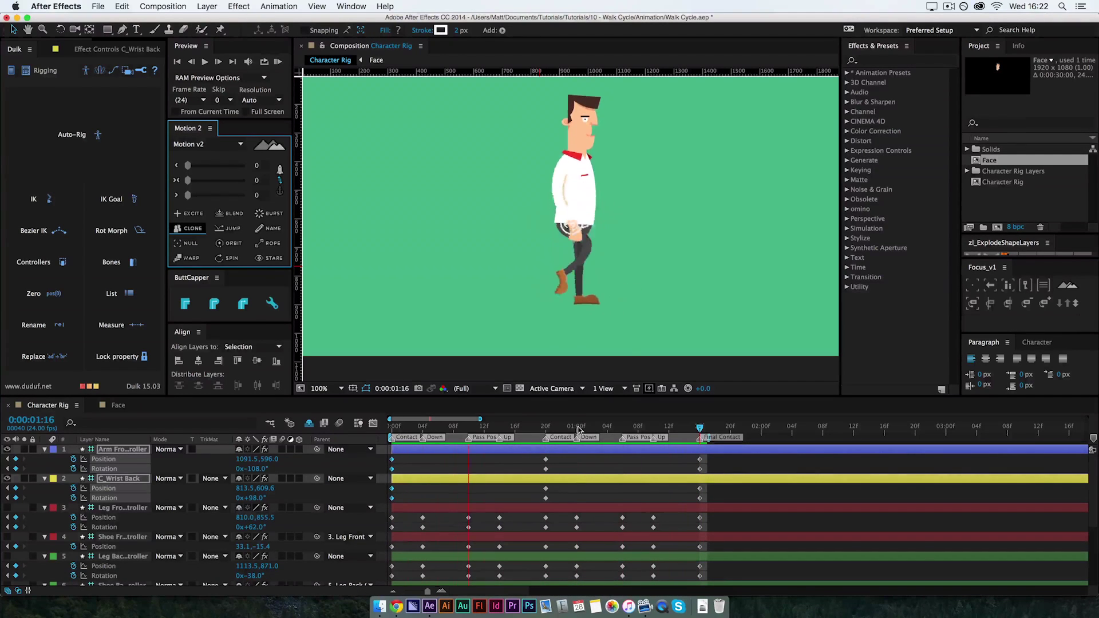
key("space")
left_click(724, 495)
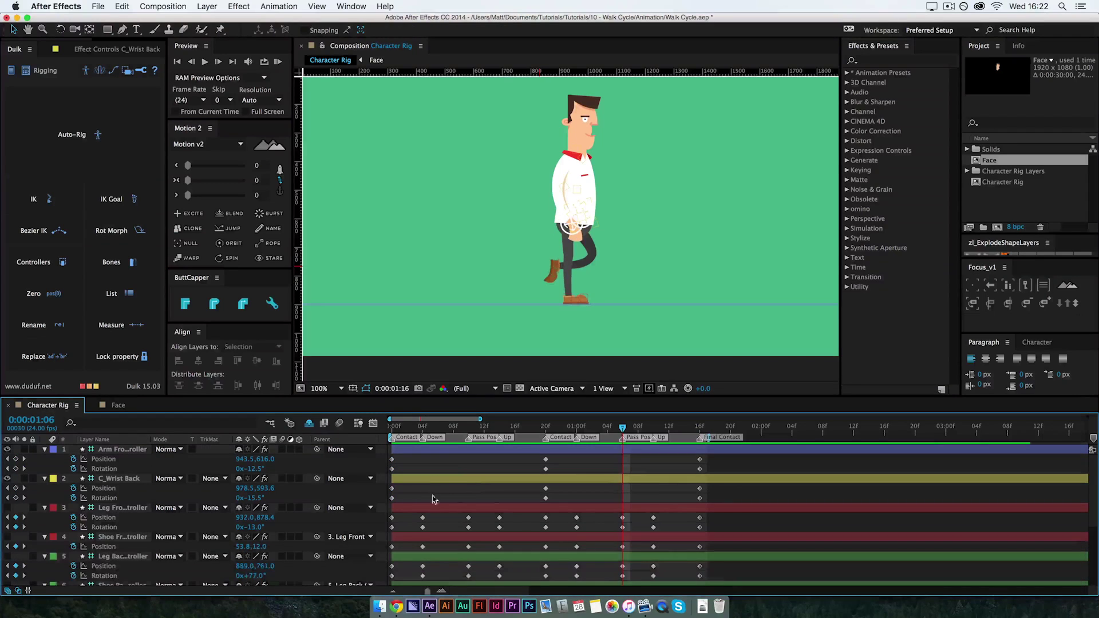
- Delay all Rotation keyframes of the front arm and back wrist controllers by two frames so the hands lag behind
left_click_drag(716, 497, 386, 503)
left_click_drag(722, 470, 387, 482)
key("alt+Right")
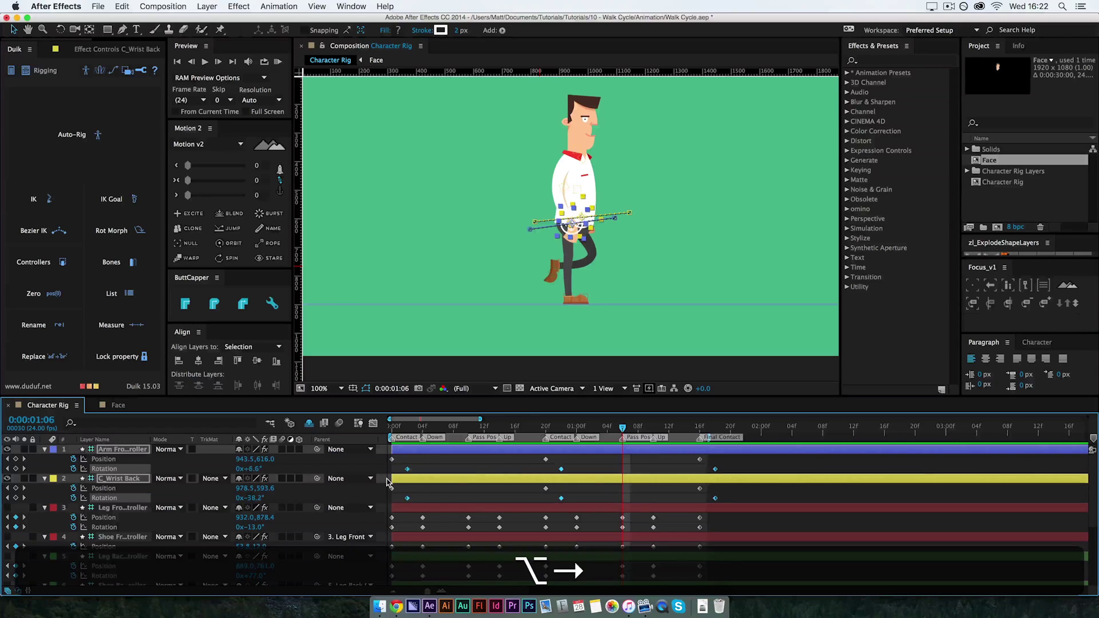
left_click(727, 468)
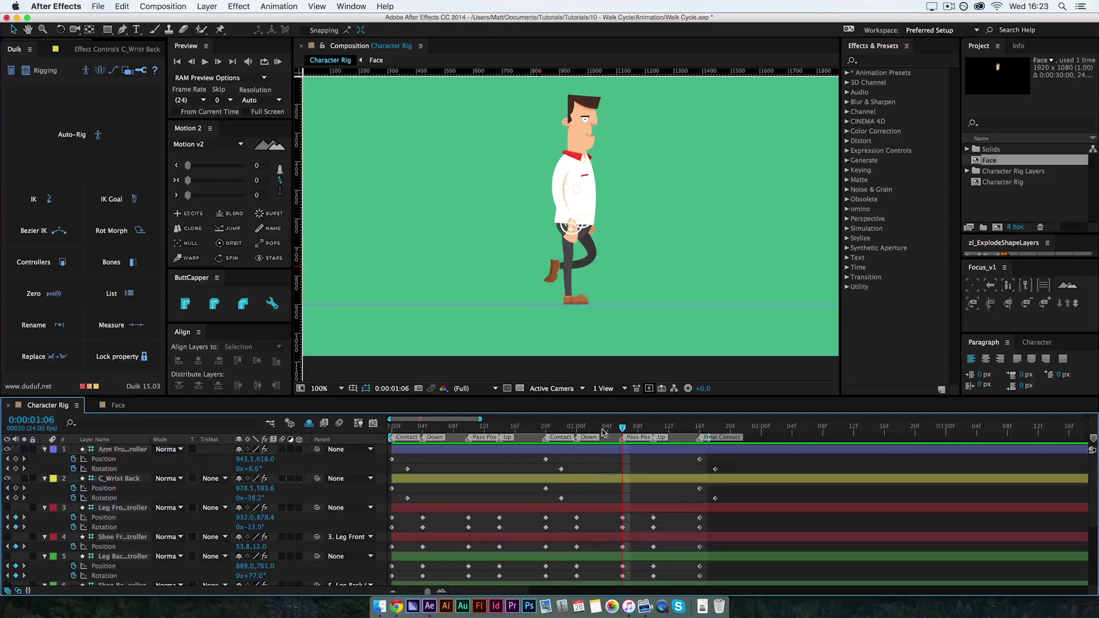
- Preview the walk cycle from the first frame at full size and at 50% zoom to check the arm swing
left_click_drag(603, 433, 351, 381)
key("0")
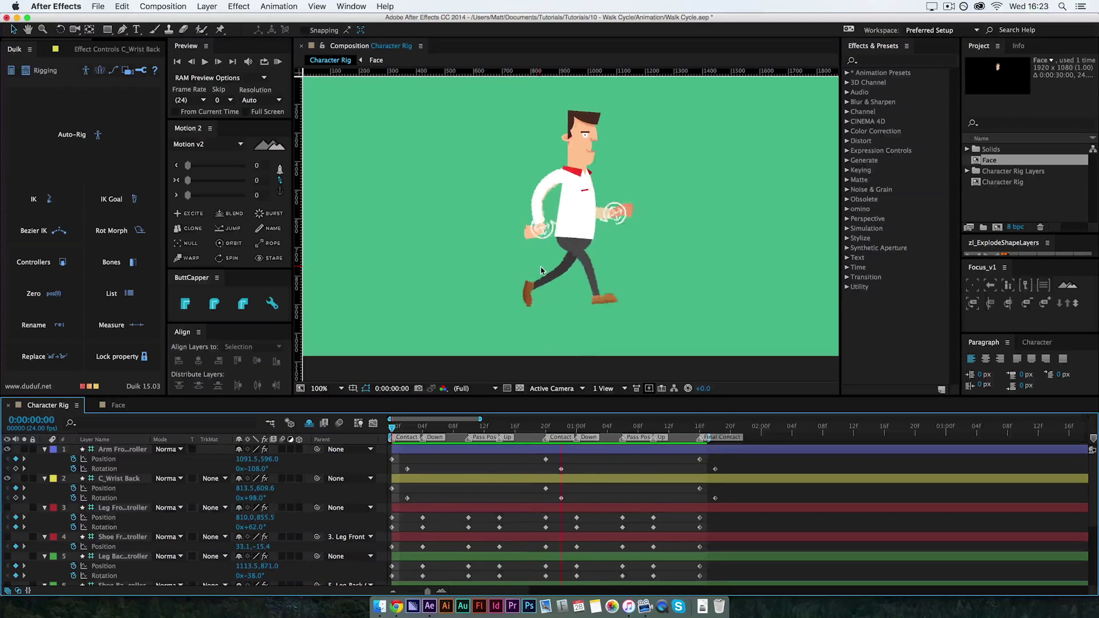
key("super+minus")
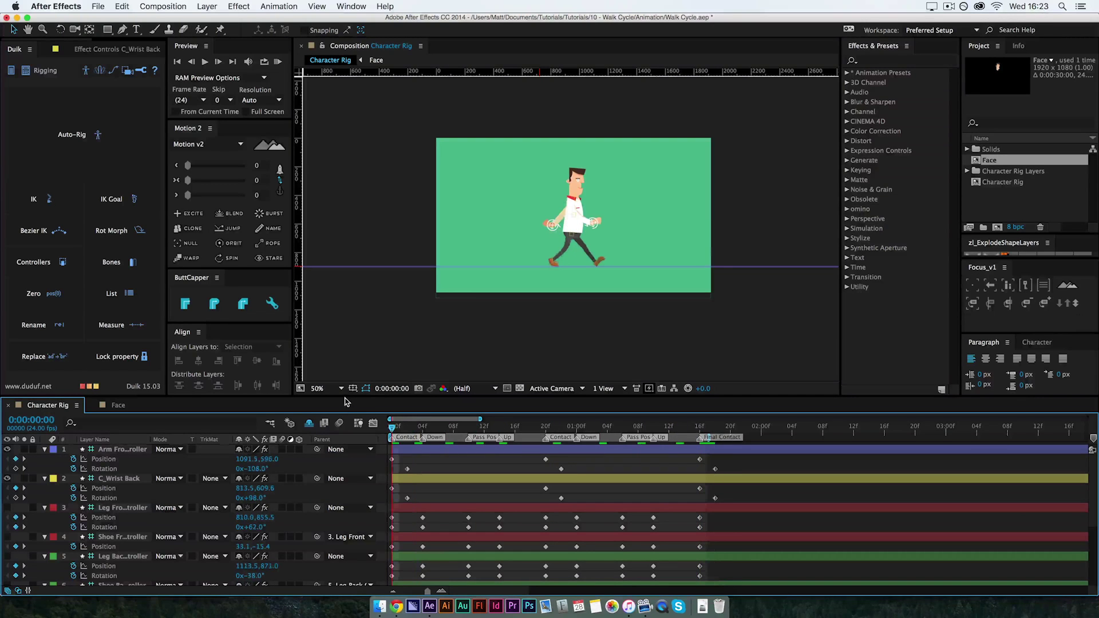
key("0")
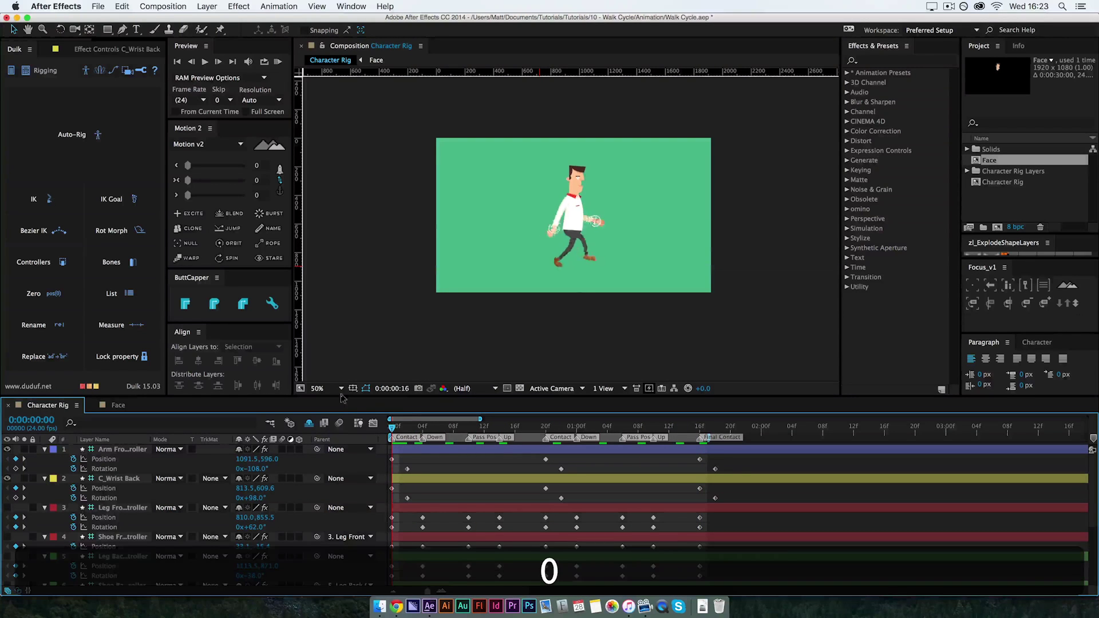
key("space")
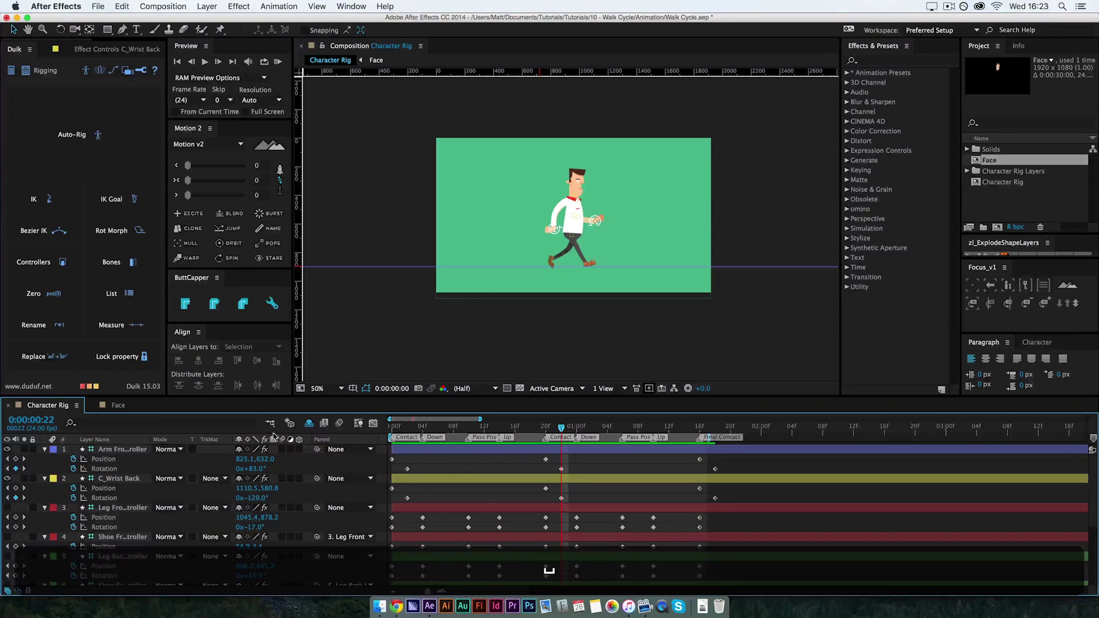
- Hide the front arm and C_Wrist Back controller layers and preview the walk cycle without them
left_click(8, 451)
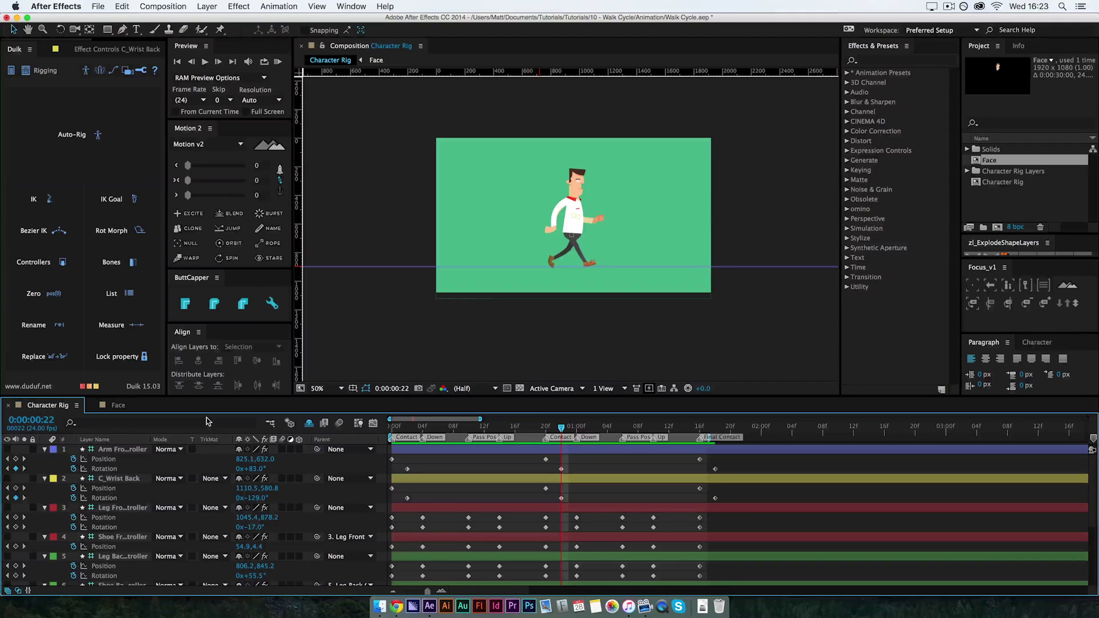
key("0")
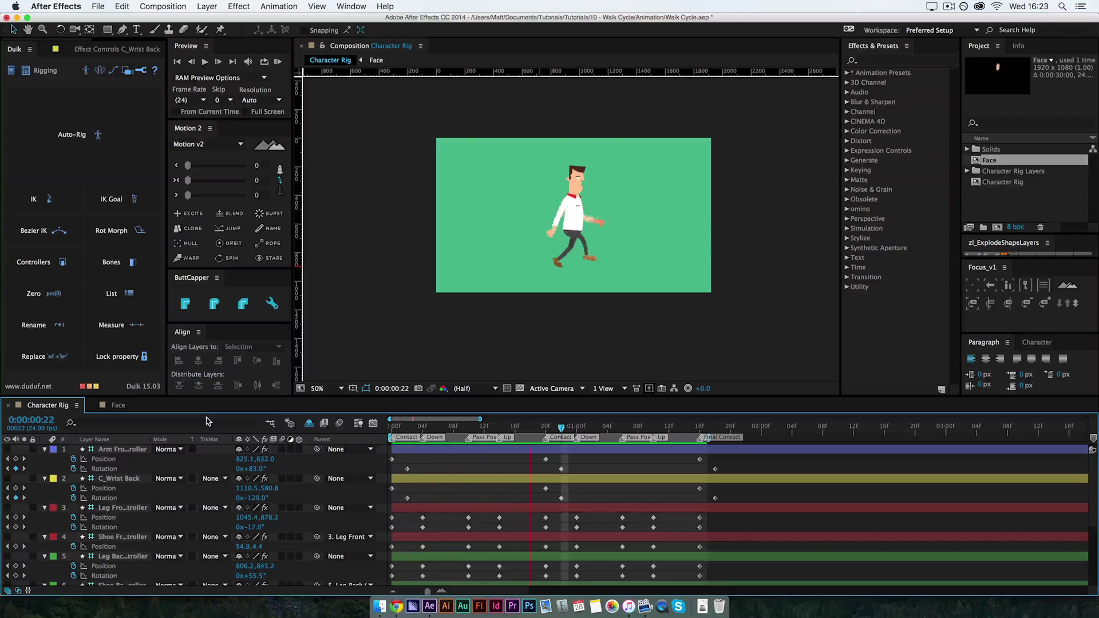
key("space")
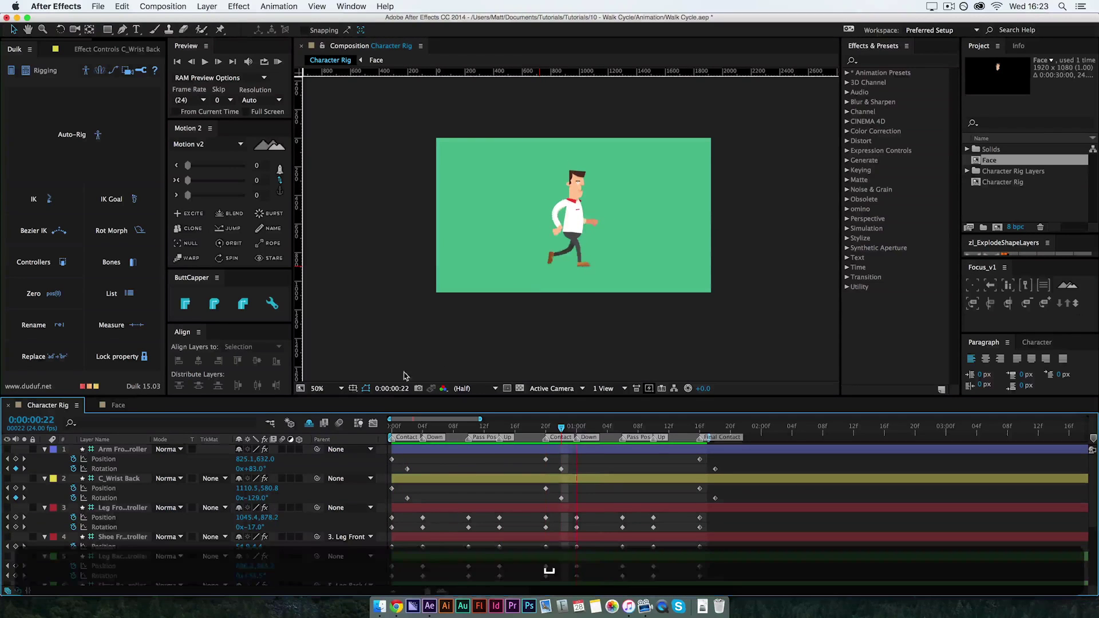
- Compare the passing pose at frame 10 with the Richard Williams walk cycle reference in Chrome, and replay the animation in After Effects
left_click_drag(600, 428, 521, 439)
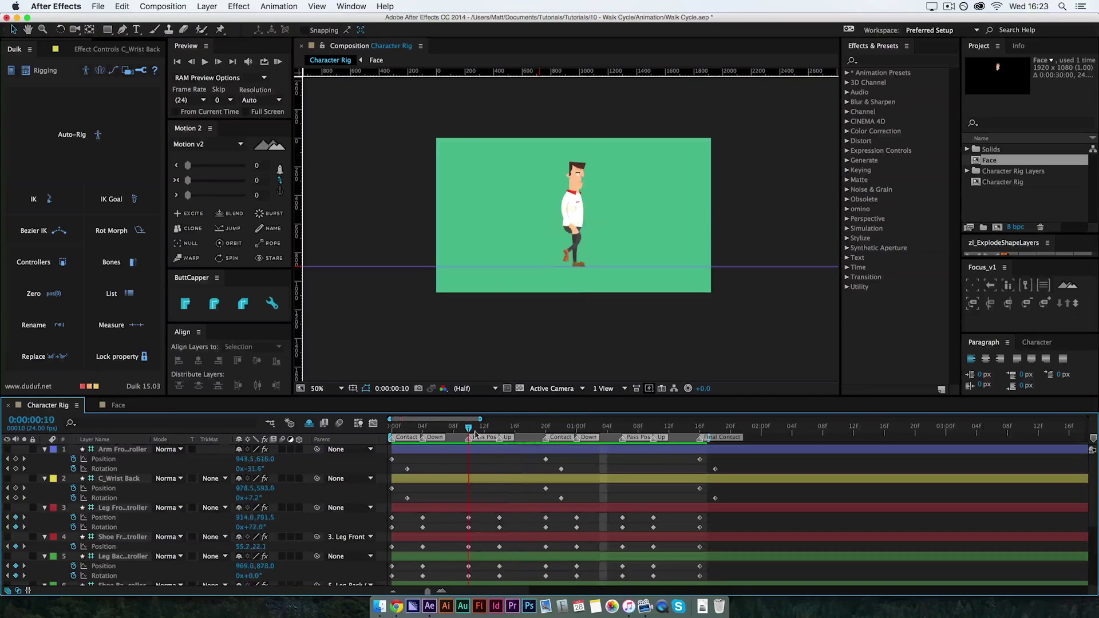
left_click(396, 607)
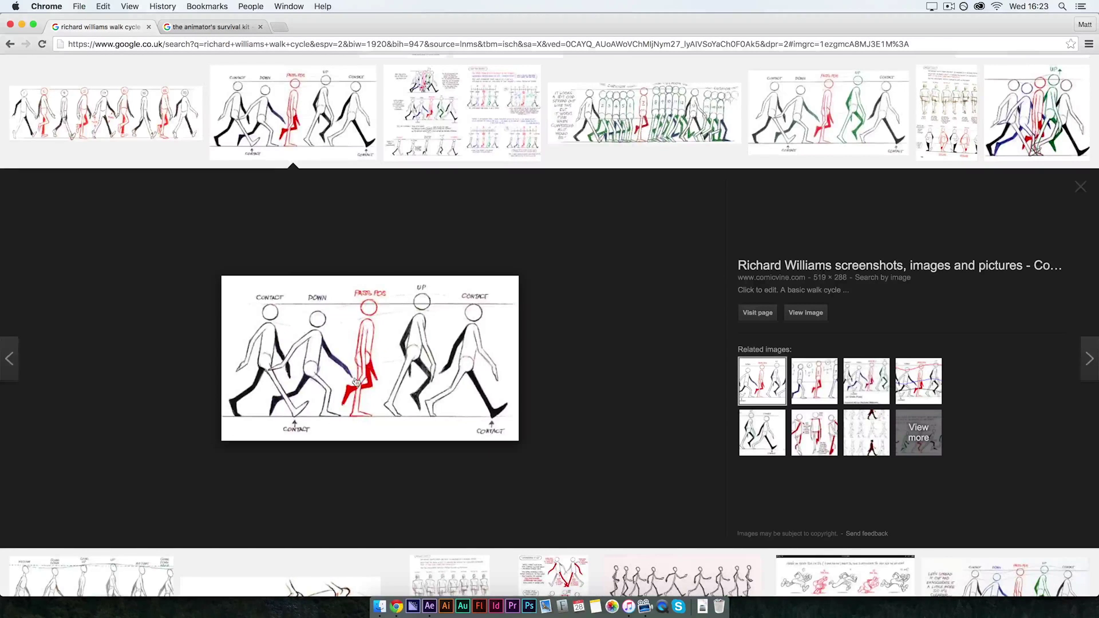
left_click(429, 607)
left_click(469, 427)
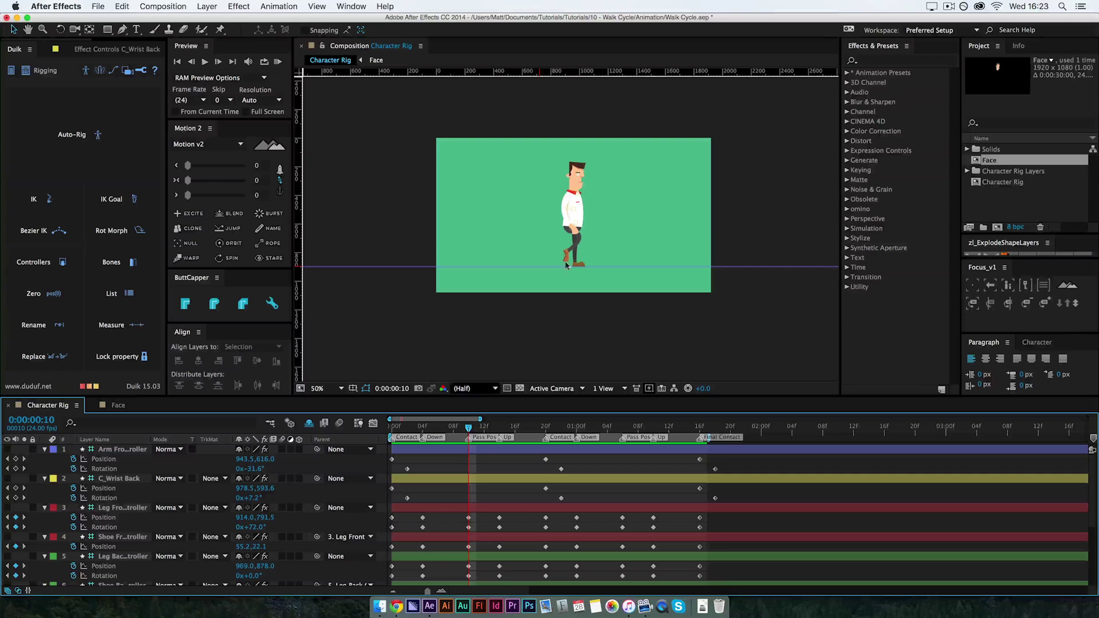
key("space")
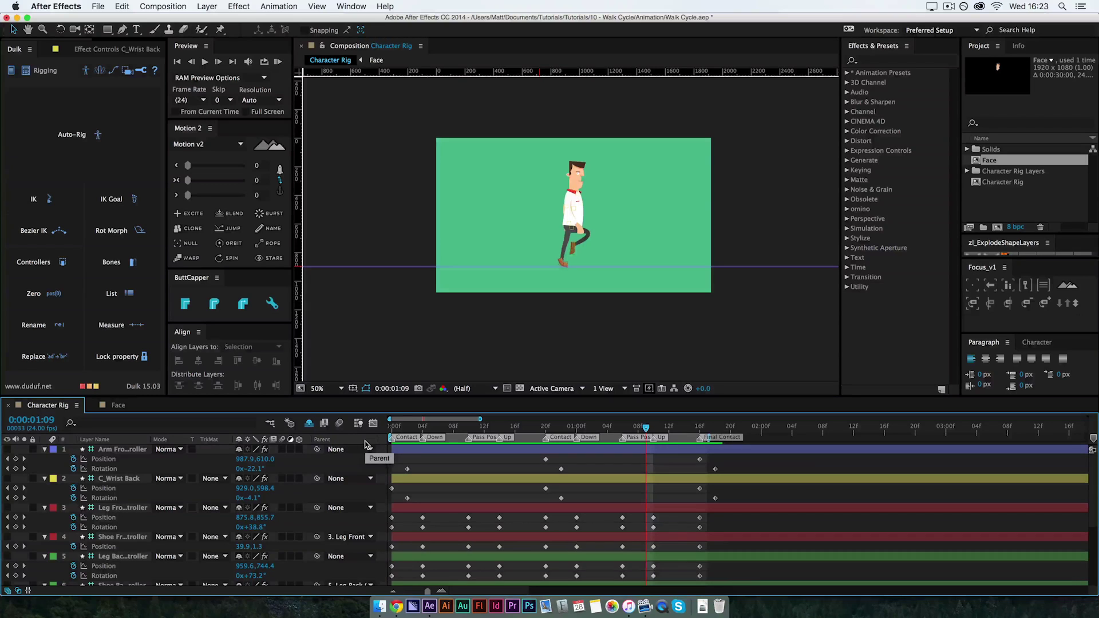
key("0")
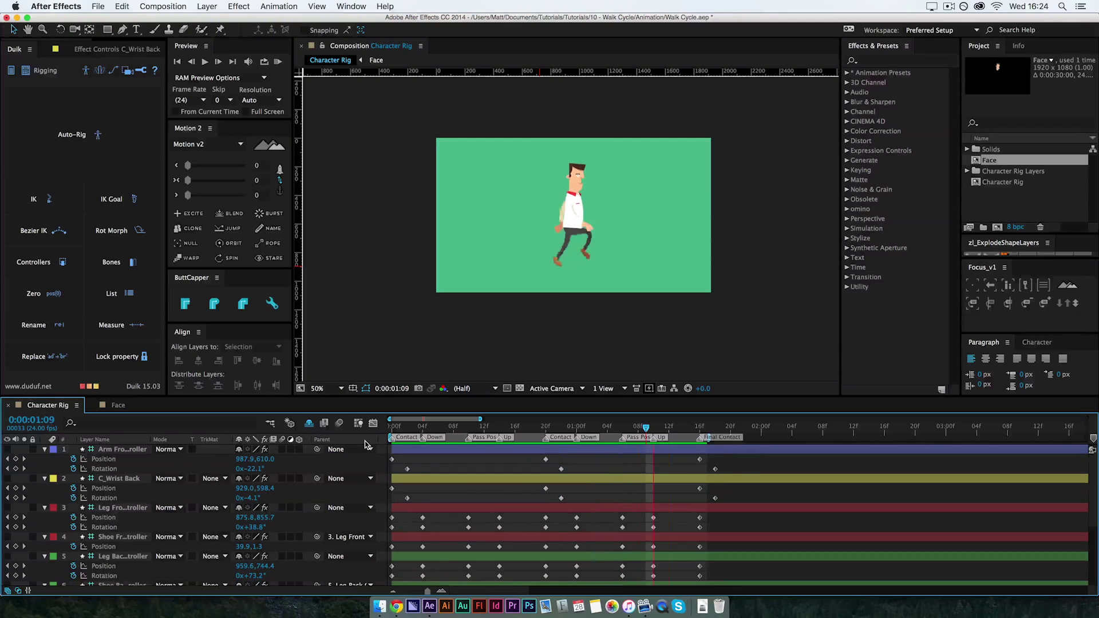
key("space")
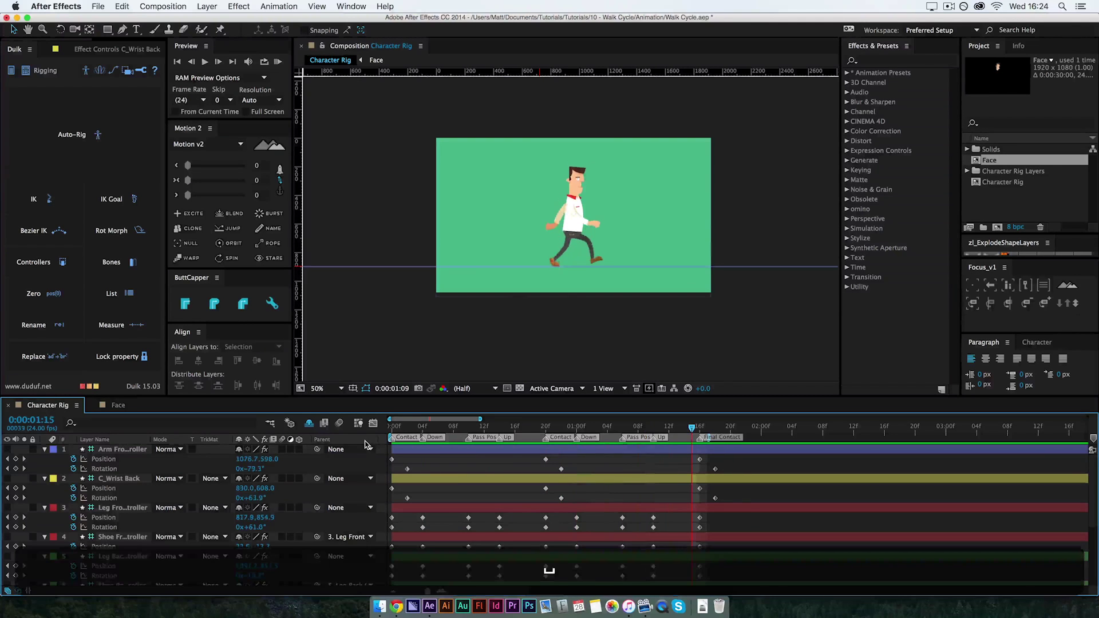
- Check the Character Rig composition's settings, such as frame rate and duration, without changing them
left_click(175, 5)
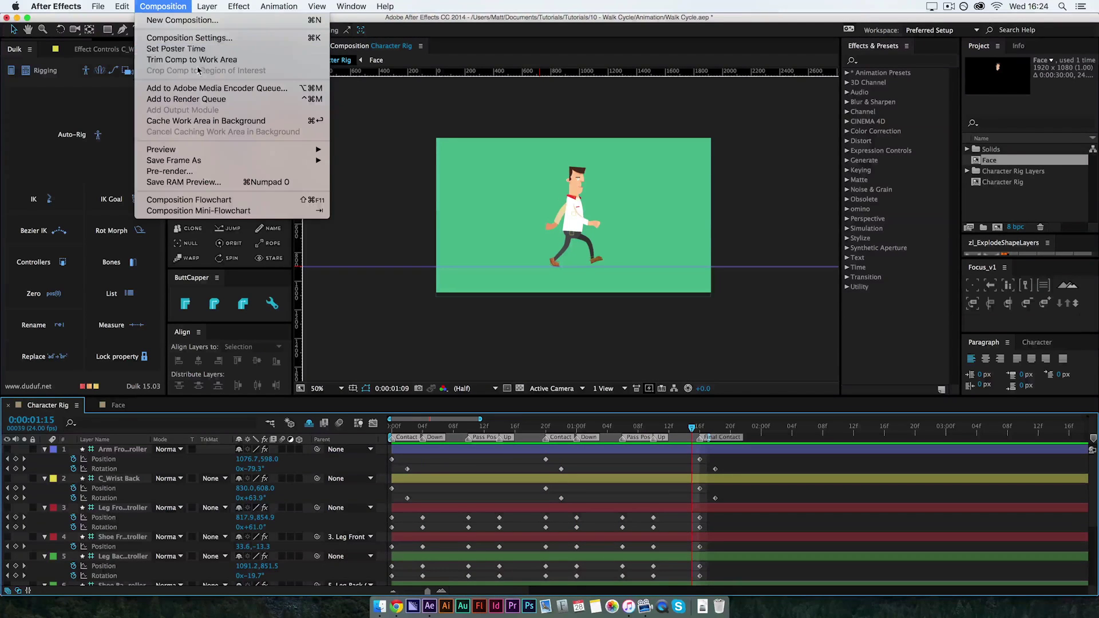
left_click(199, 39)
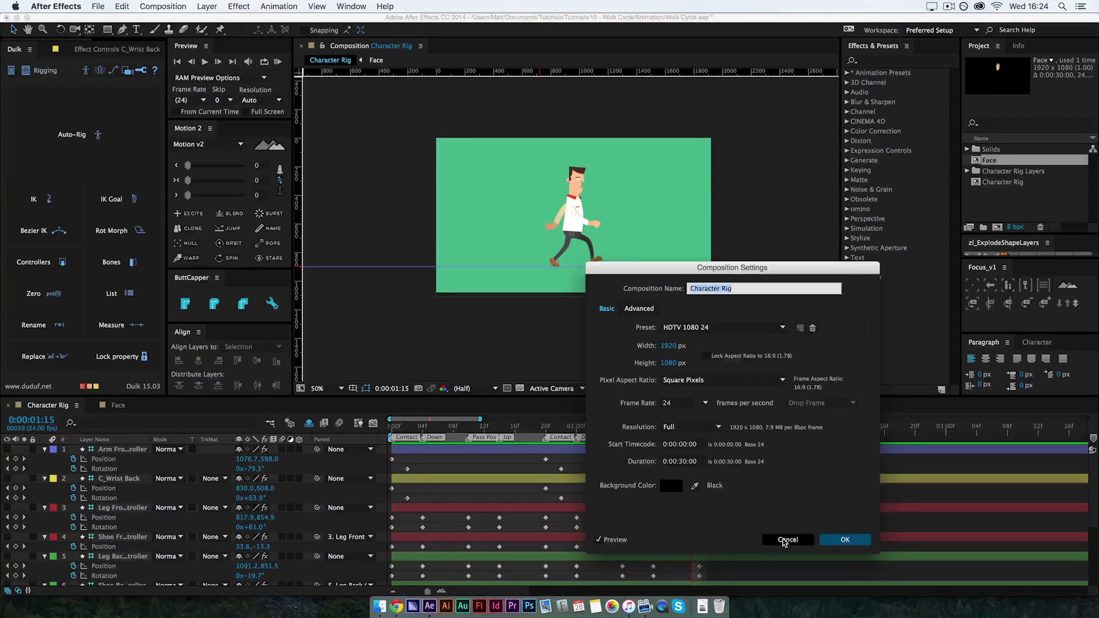
left_click(788, 539)
- Return to the first frame and preview the whole walk cycle to judge the loop
left_click_drag(689, 430, 391, 428)
key("KP_0")
key("space")
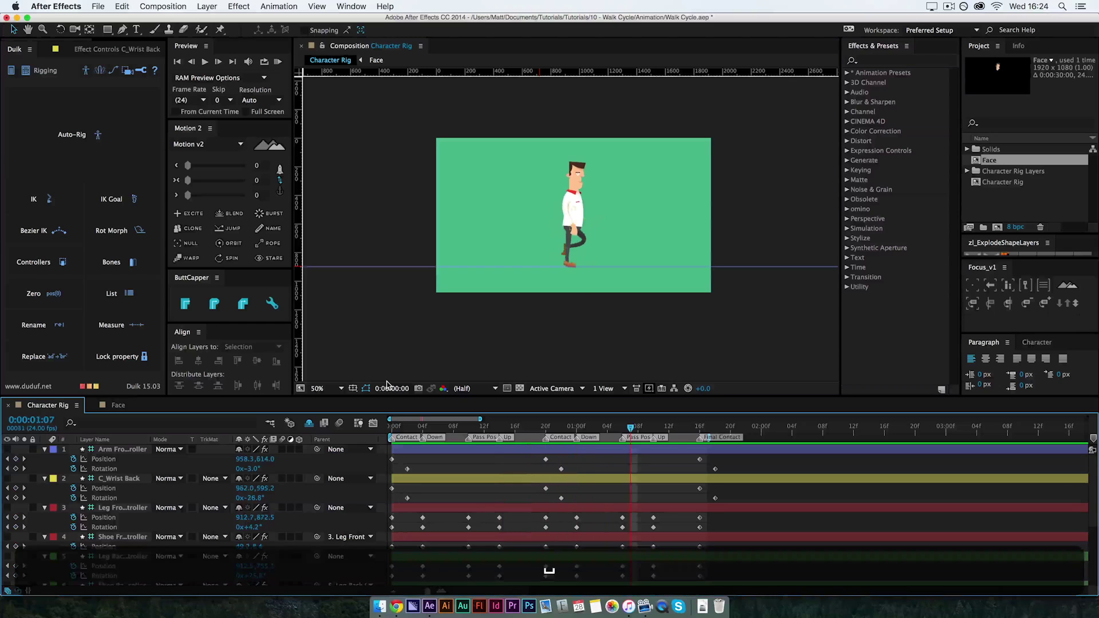
left_click(761, 435)
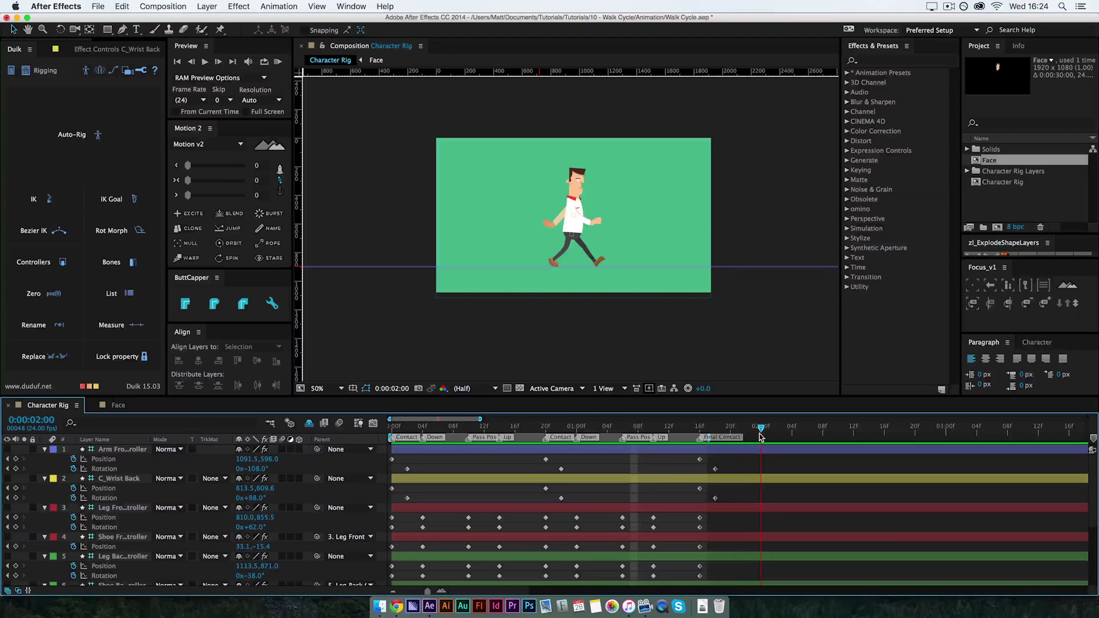
left_click_drag(760, 435, 384, 401)
key("KP_0")
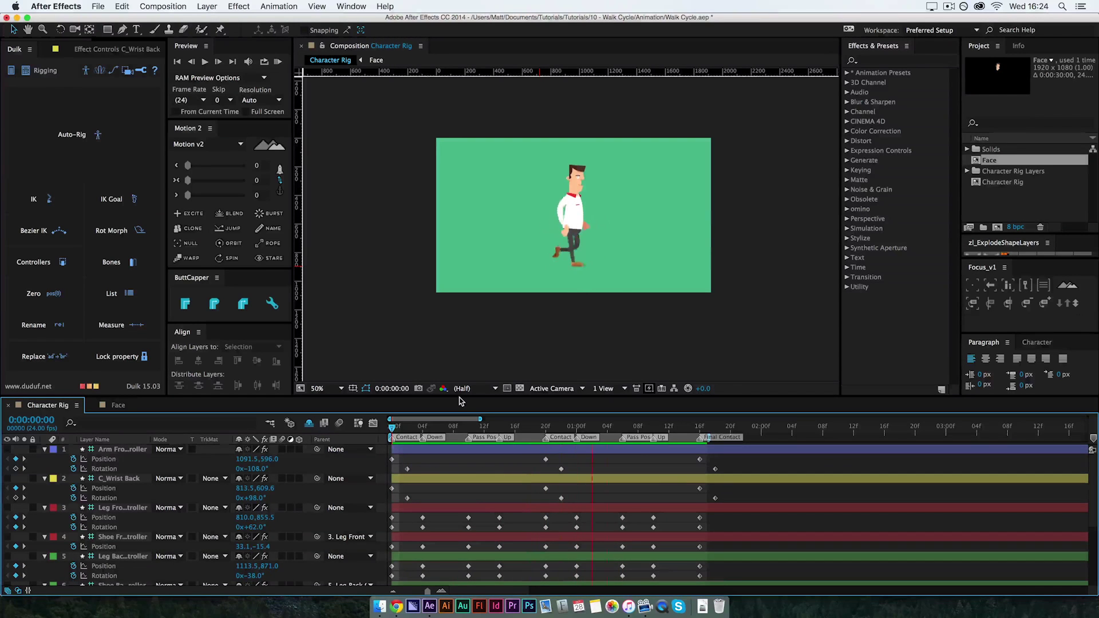
key("space")
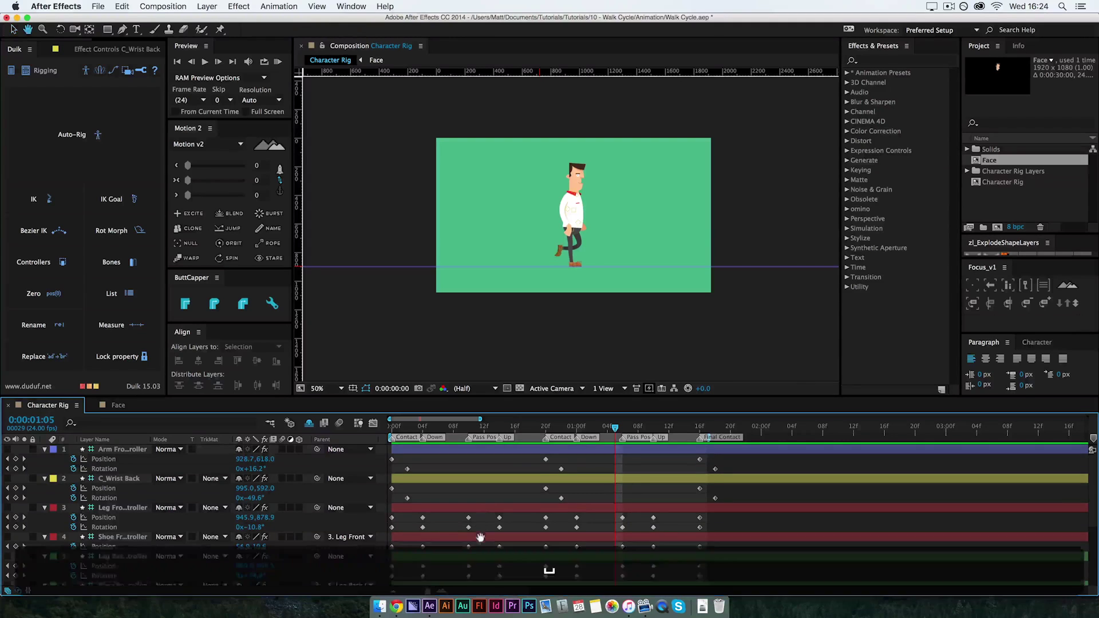
- Review the controllers' keyframes down the layer stack while scrubbing and replaying the walk cycle
scroll(481, 515, "down", 5)
scroll(489, 502, "up", 5)
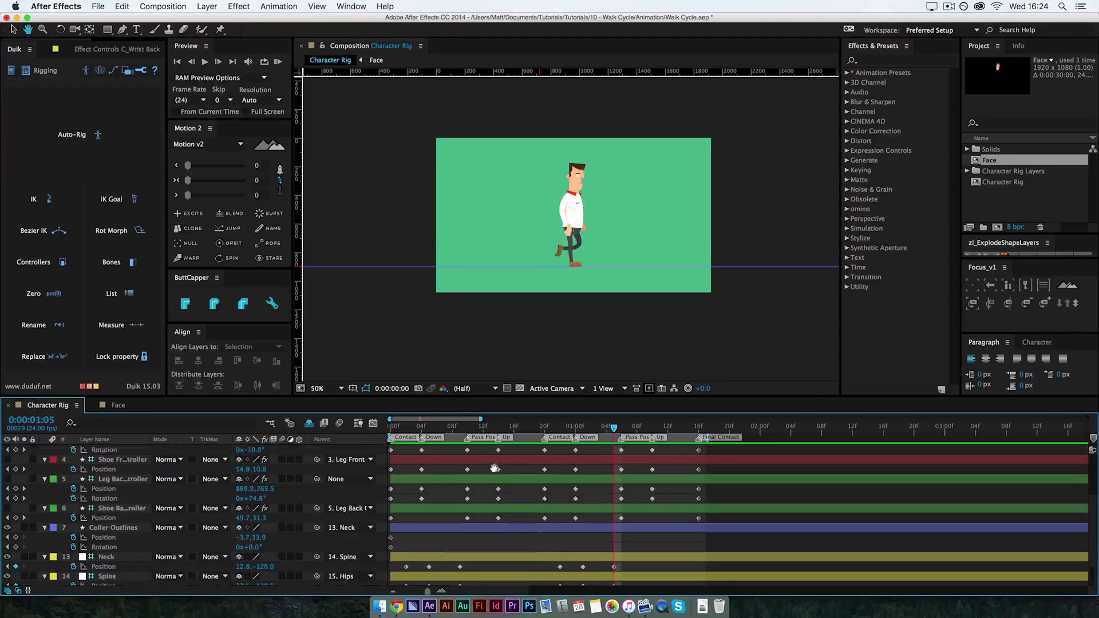
key("j")
left_click_drag(496, 437, 489, 468)
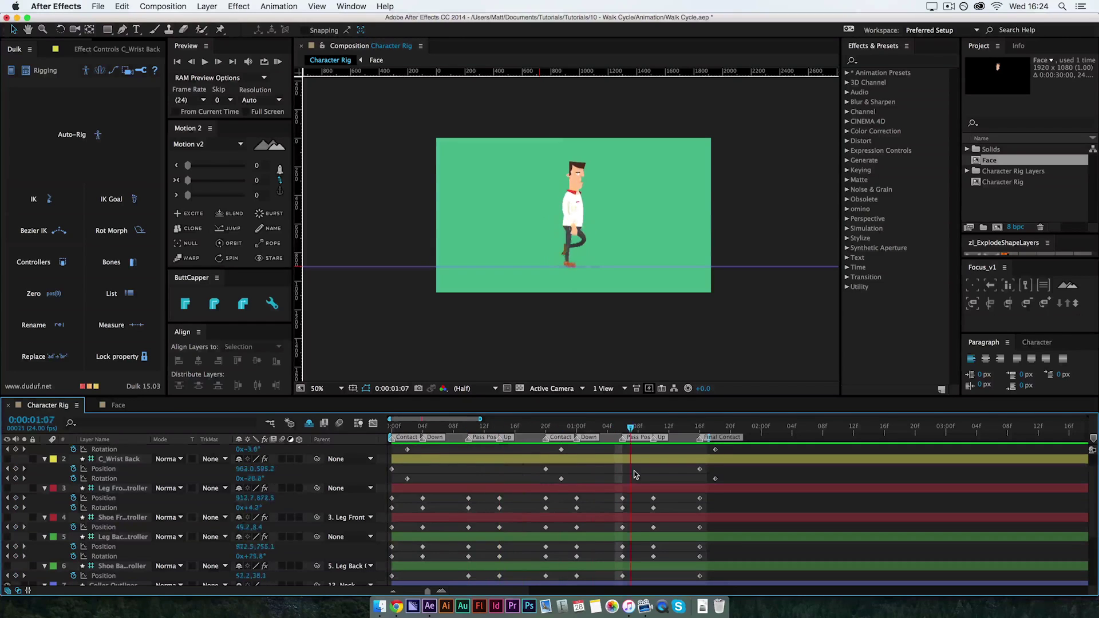
key("space")
scroll(490, 487, "up", 1)
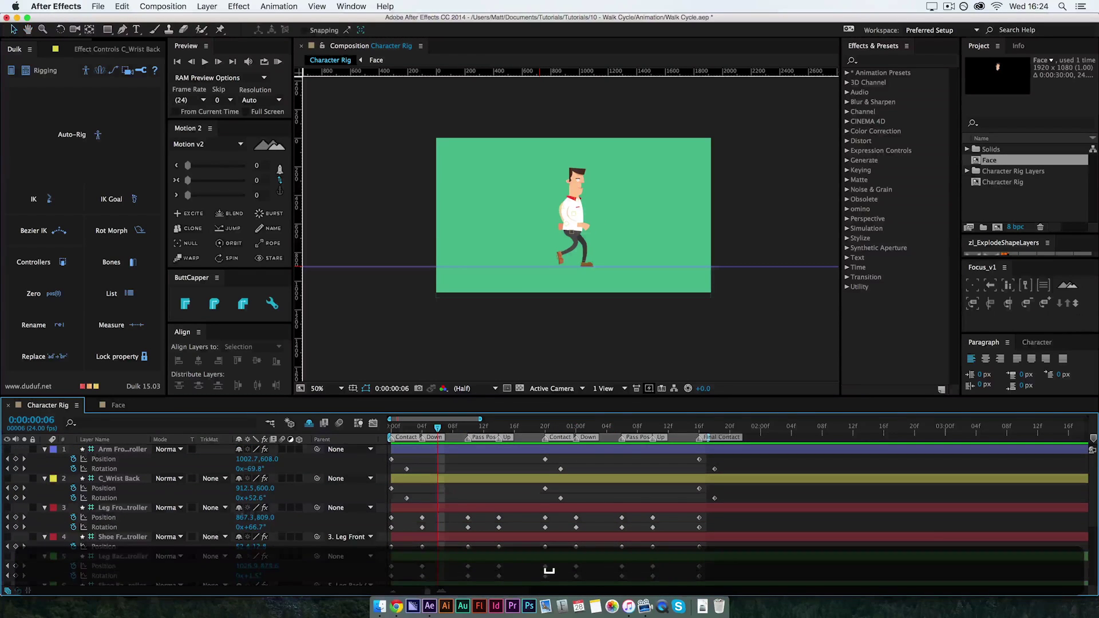
- Apply Easy Ease to all C_Wrist Back Position keyframes and display their speed graph in the Graph Editor
left_click(109, 489)
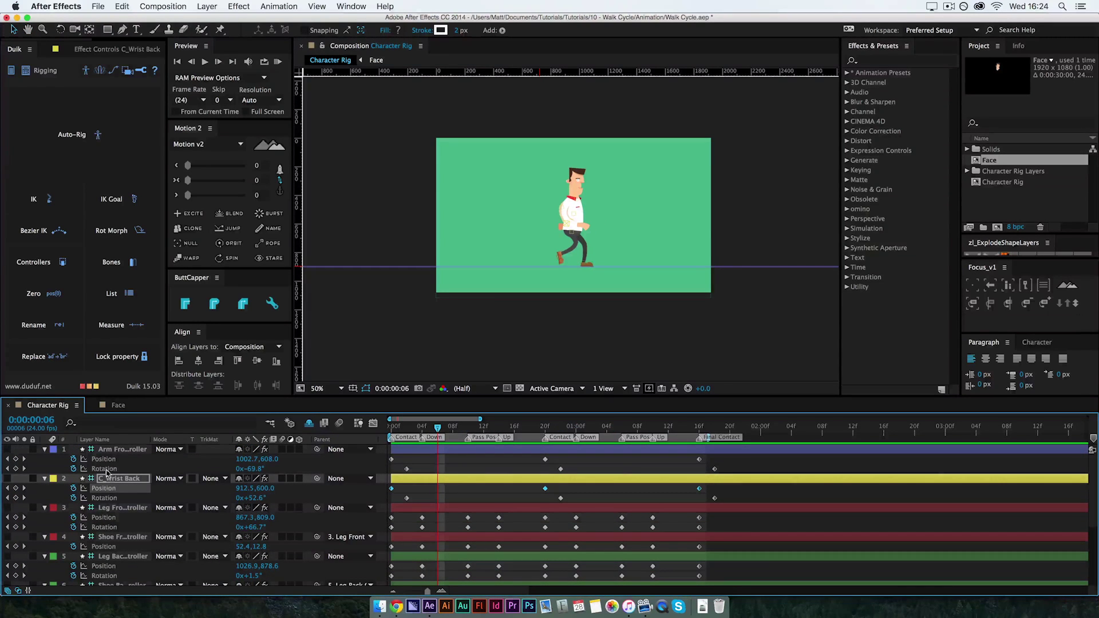
left_click(373, 423)
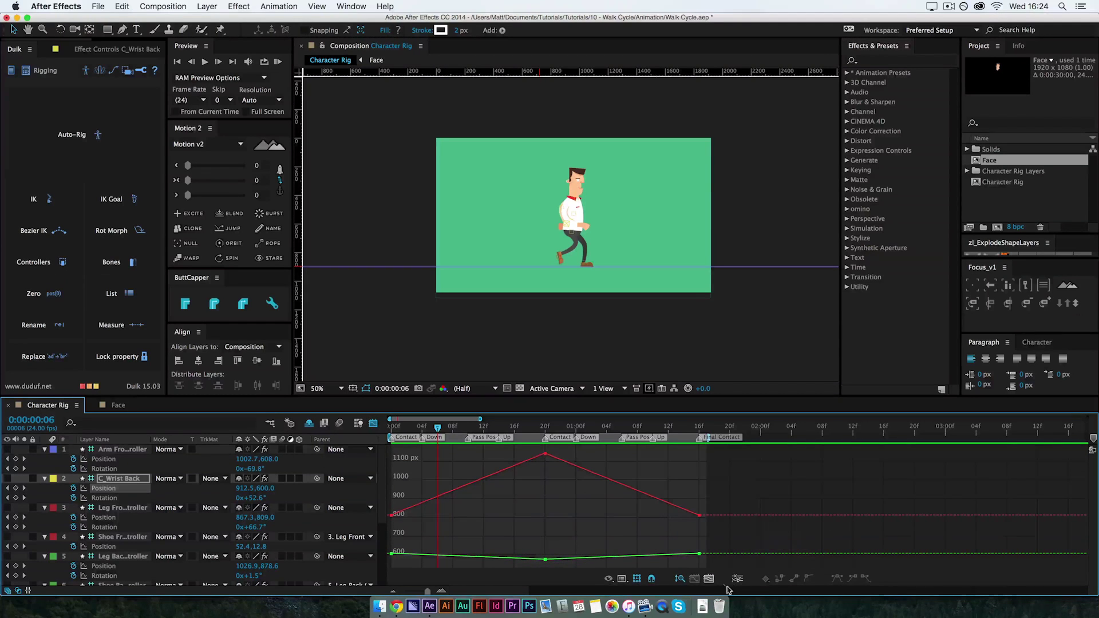
left_click(695, 579)
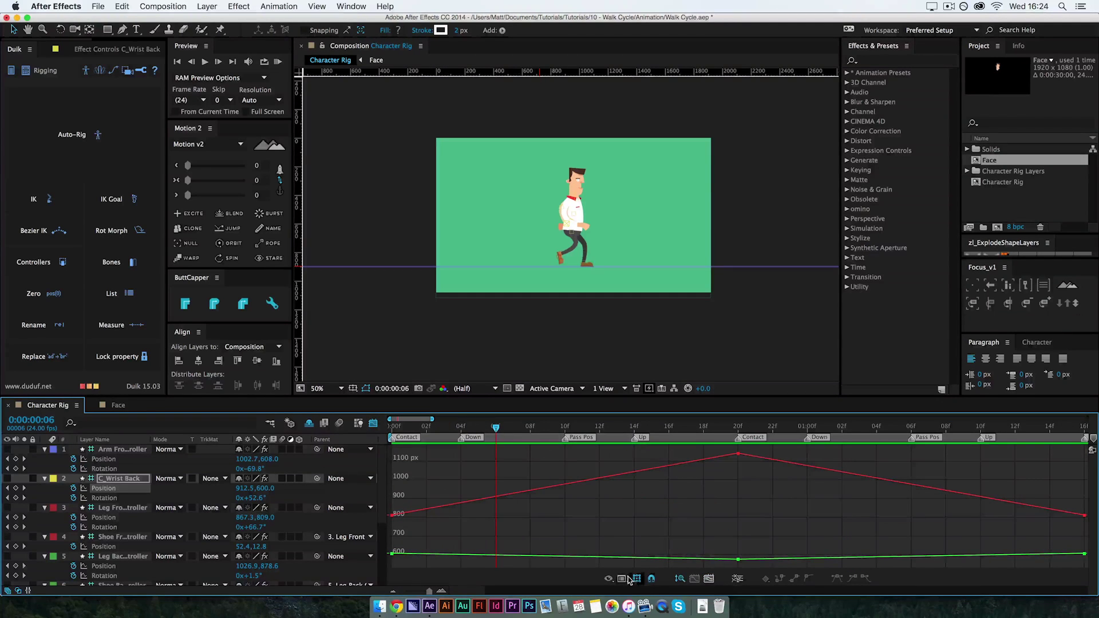
left_click(609, 579)
key("Return")
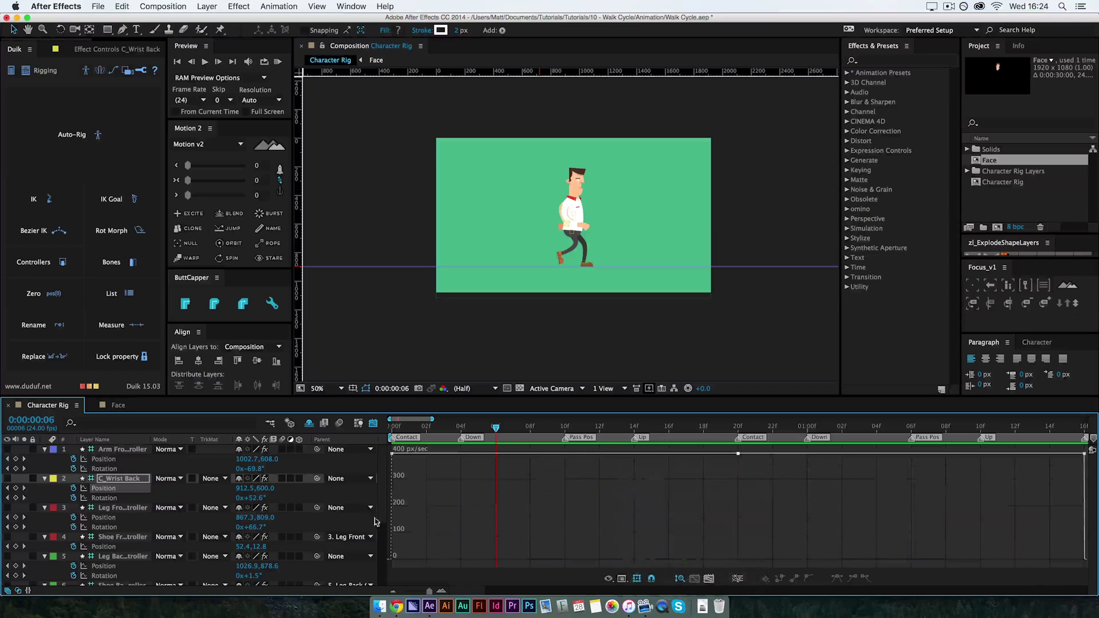
left_click(373, 423)
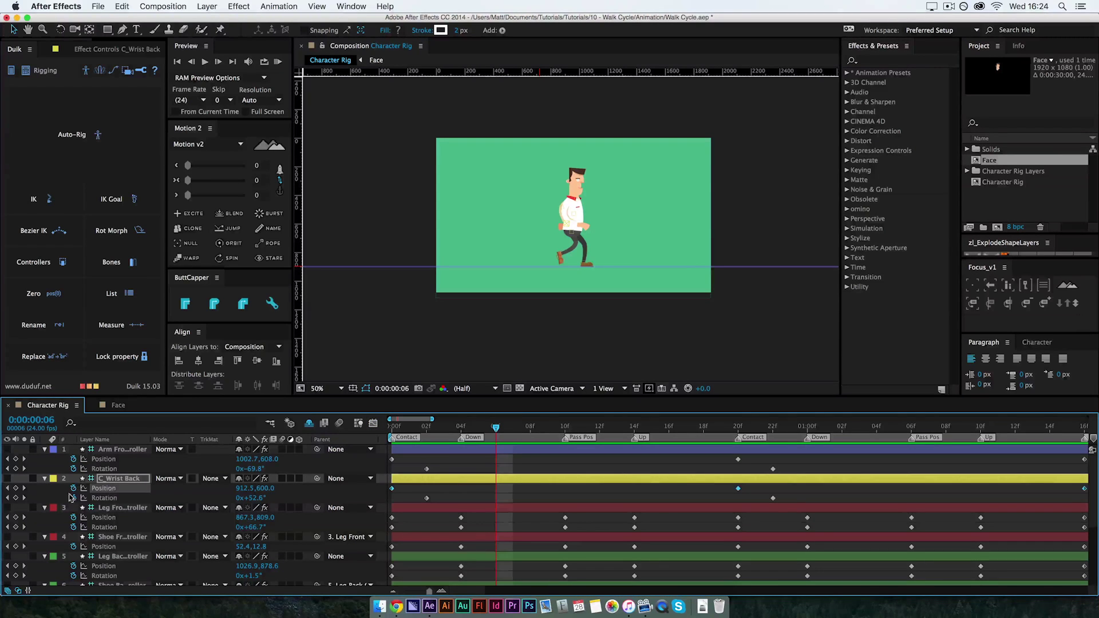
key("F9")
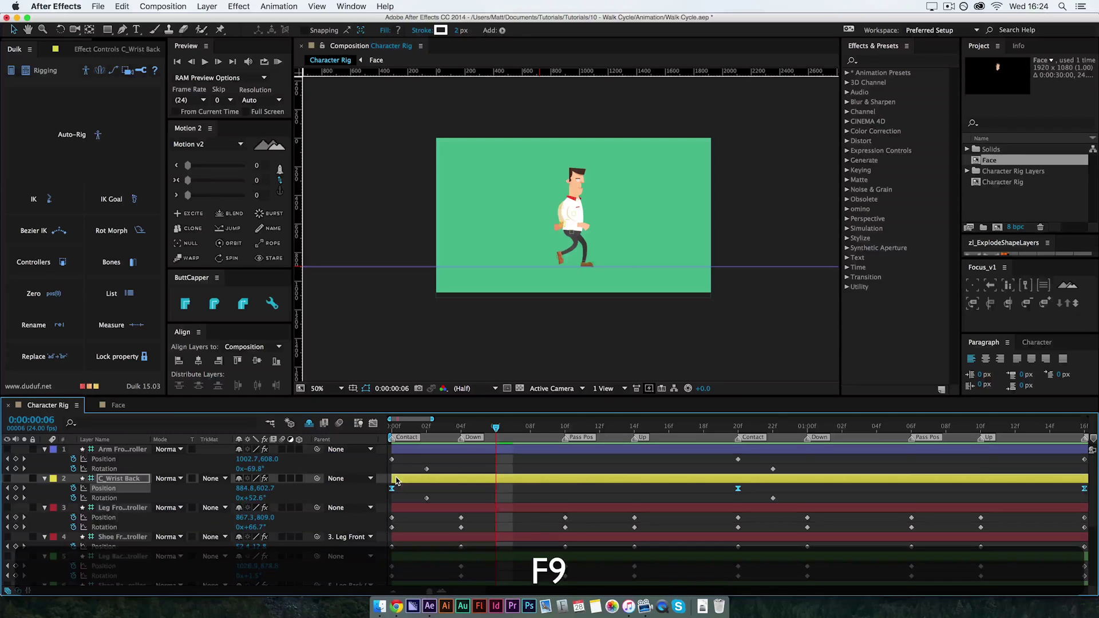
left_click(373, 423)
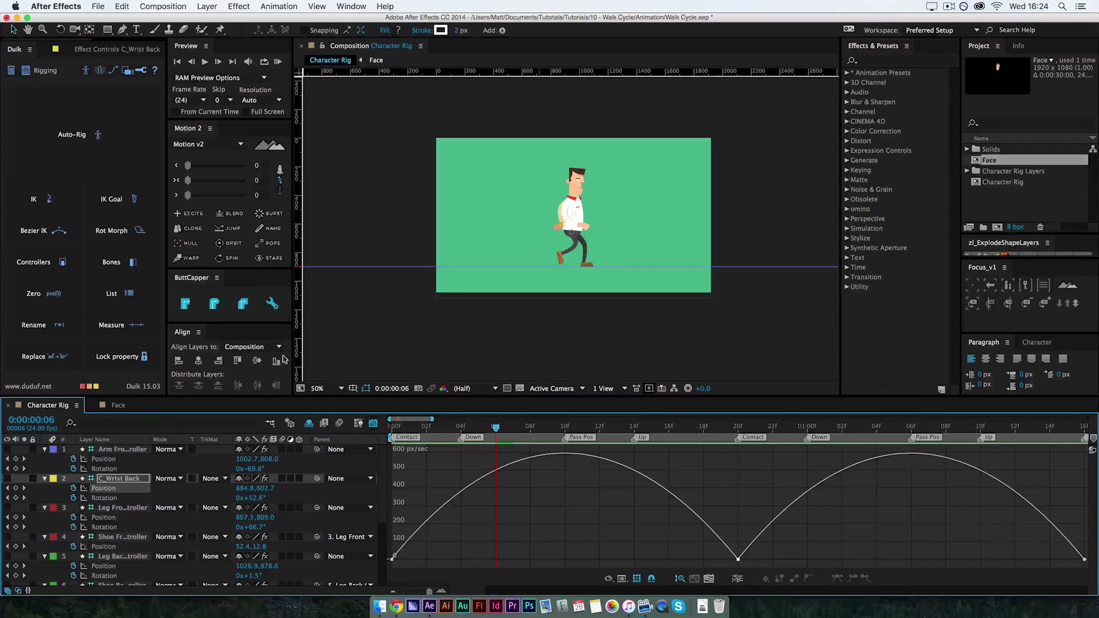
- Lengthen the easing on both sides of the C_Wrist Back Position keyframe at frame 20 in the speed graph
key("minus")
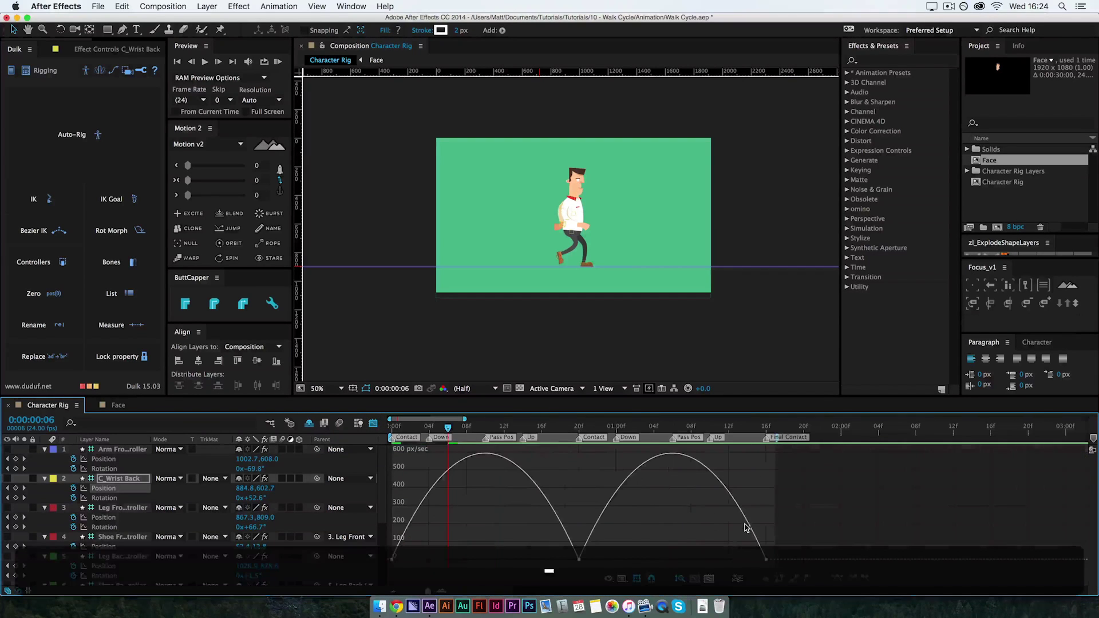
mouse_move(445, 428)
left_mouse_down()
mouse_move(377, 436)
mouse_move(579, 475)
left_mouse_up()
mouse_move(604, 547)
left_mouse_down()
mouse_move(554, 572)
mouse_move(628, 559)
mouse_move(526, 559)
left_mouse_up()
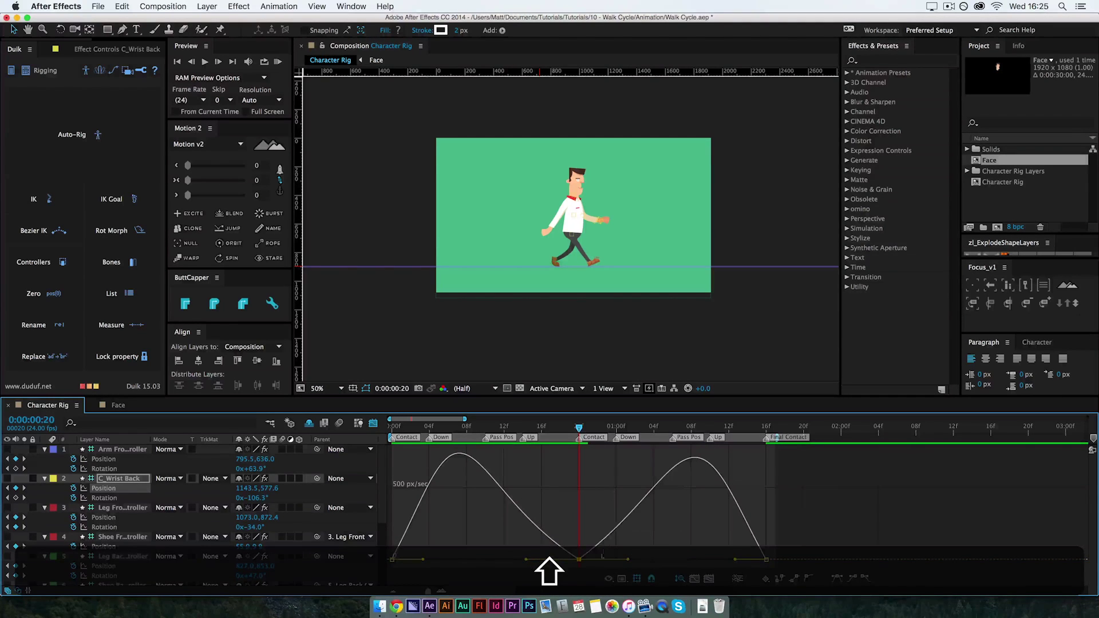
- Preview the eased back wrist swing from the first frame, and close the Graph Editor to show the keyframes again
left_click_drag(579, 426, 372, 430)
key("KP_0")
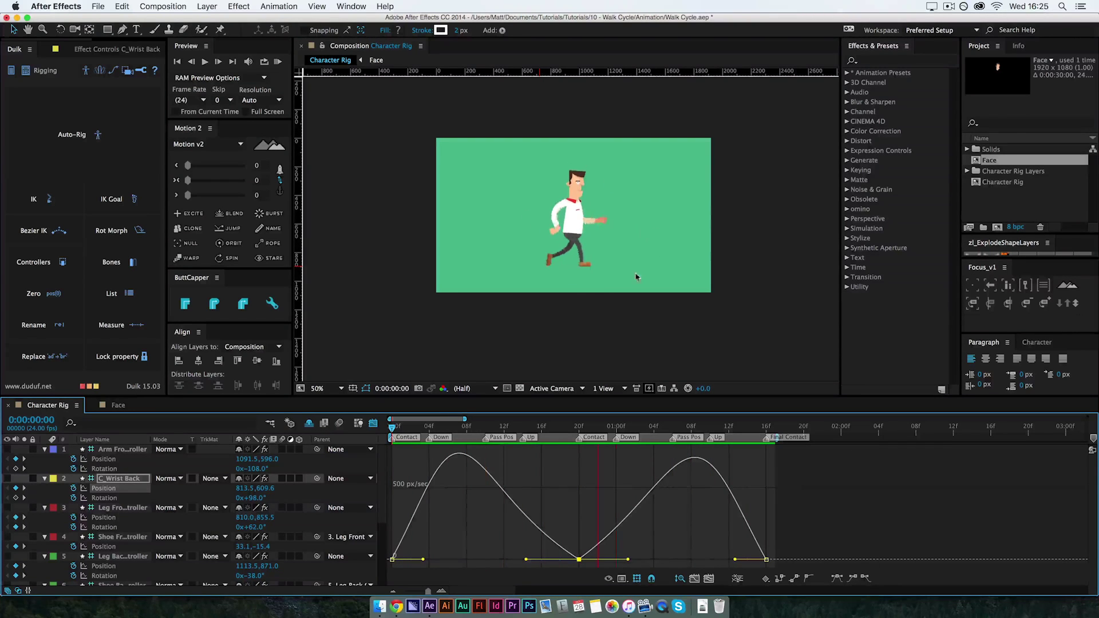
key("space")
left_click(373, 423)
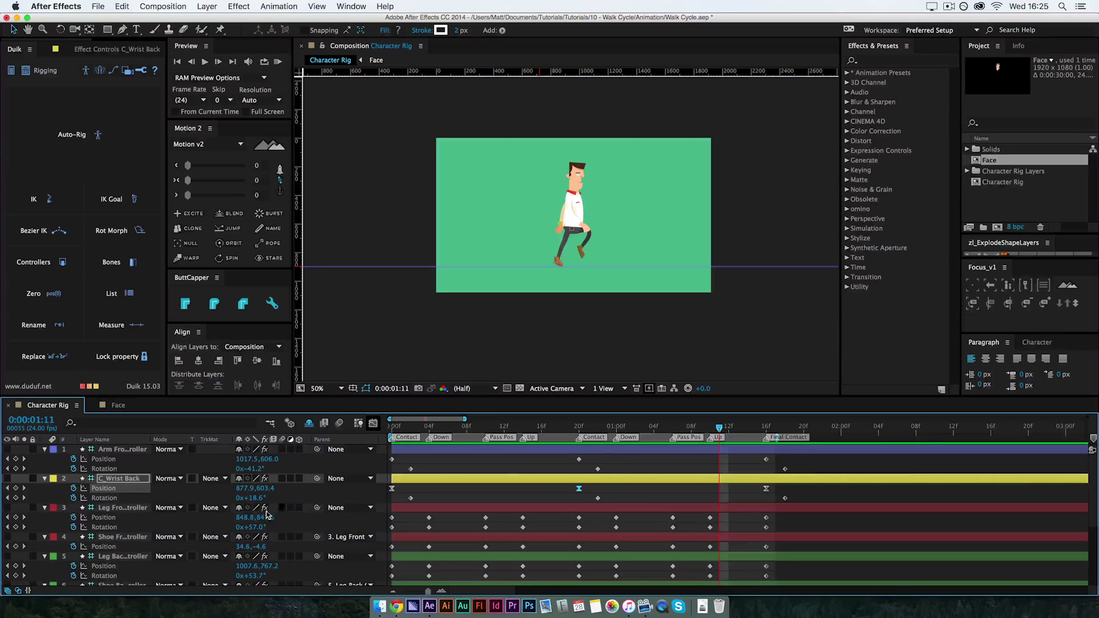
left_click(641, 491)
key("space")
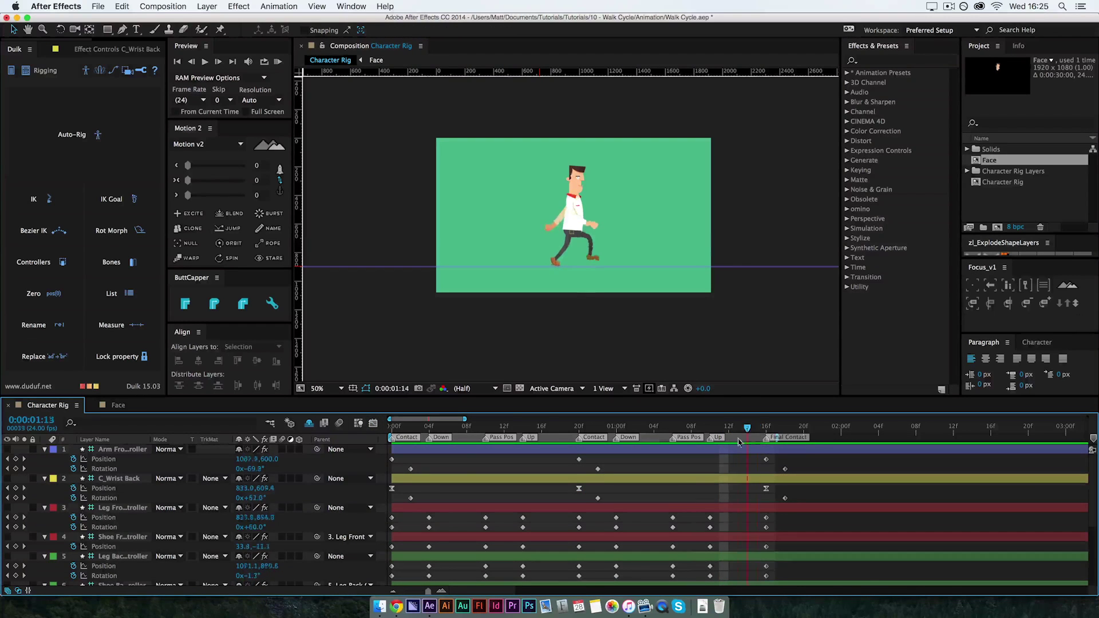
key("space")
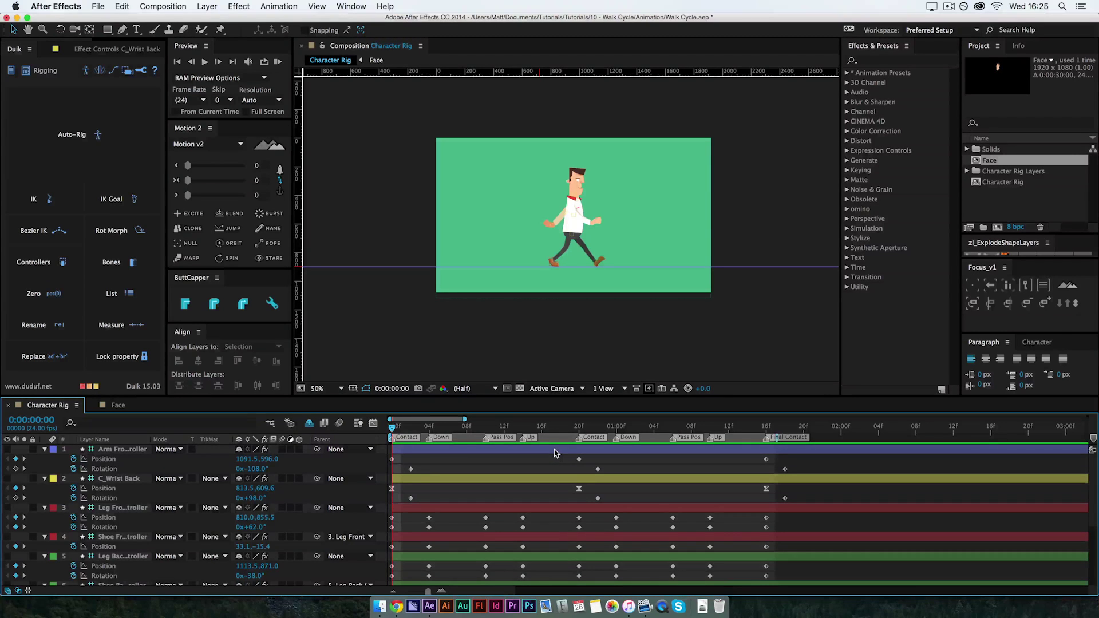
- Scrub through to 1:13 and back to the first frame, and preview the full walk cycle again
left_click_drag(487, 430, 738, 460)
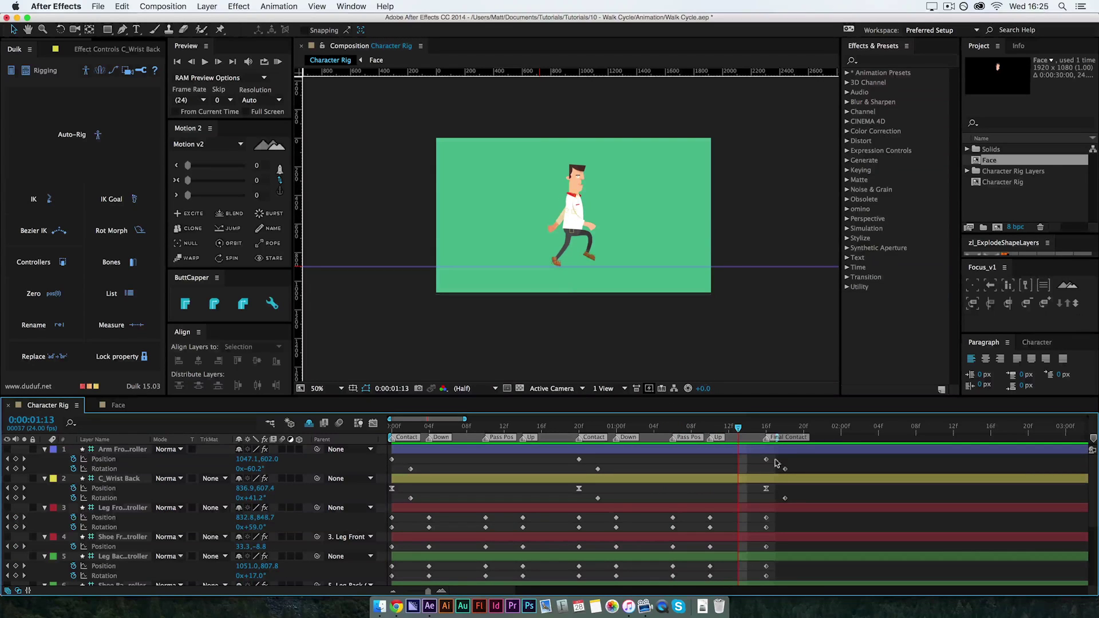
left_click_drag(740, 432, 313, 453)
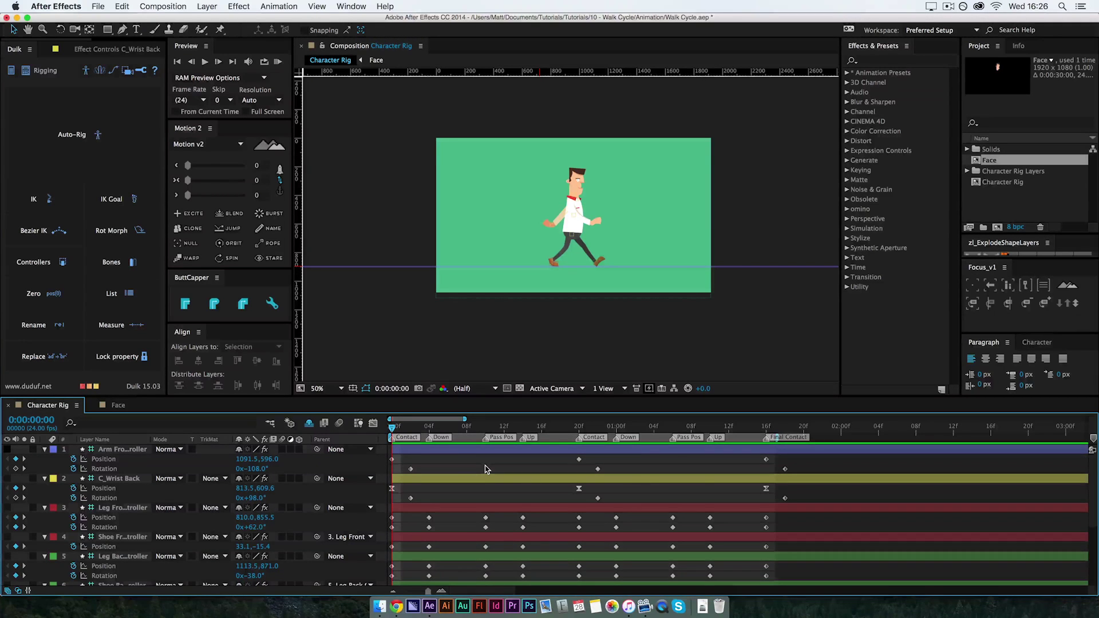
key("0")
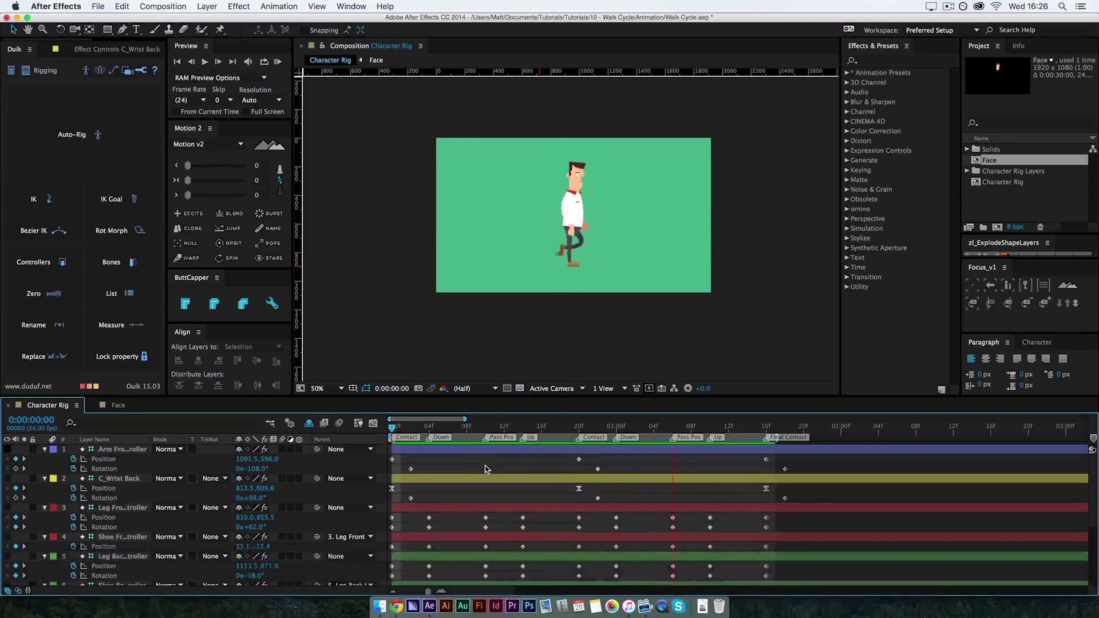
key("0")
- In Chrome, view the Animator's Survival Kit search results and their walk cycle reference images, and return to After Effects
left_click(396, 606)
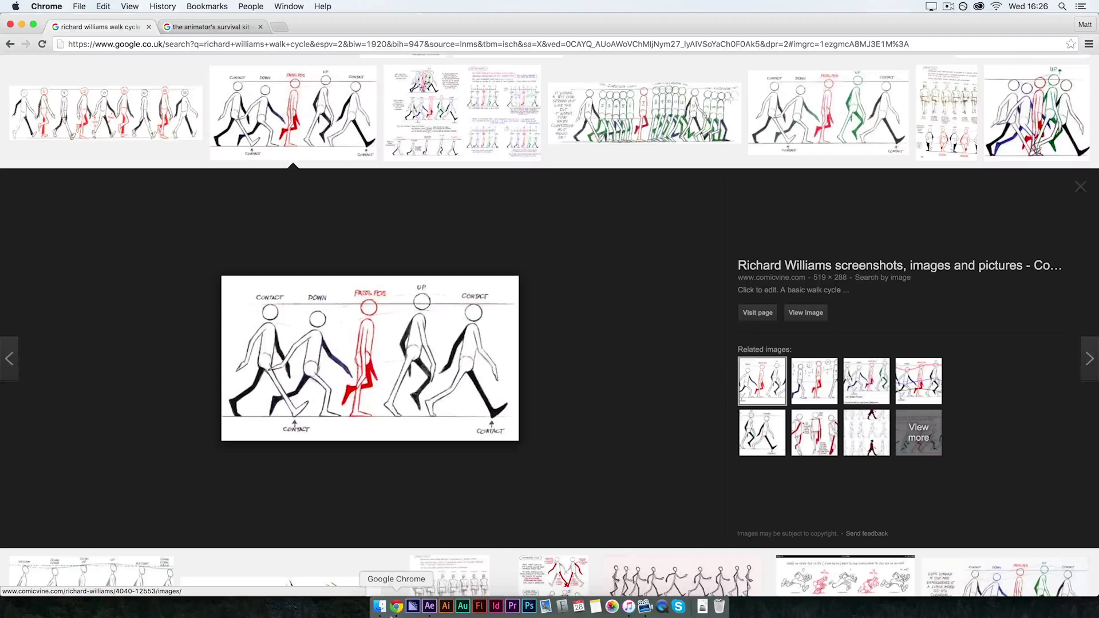
left_click(210, 26)
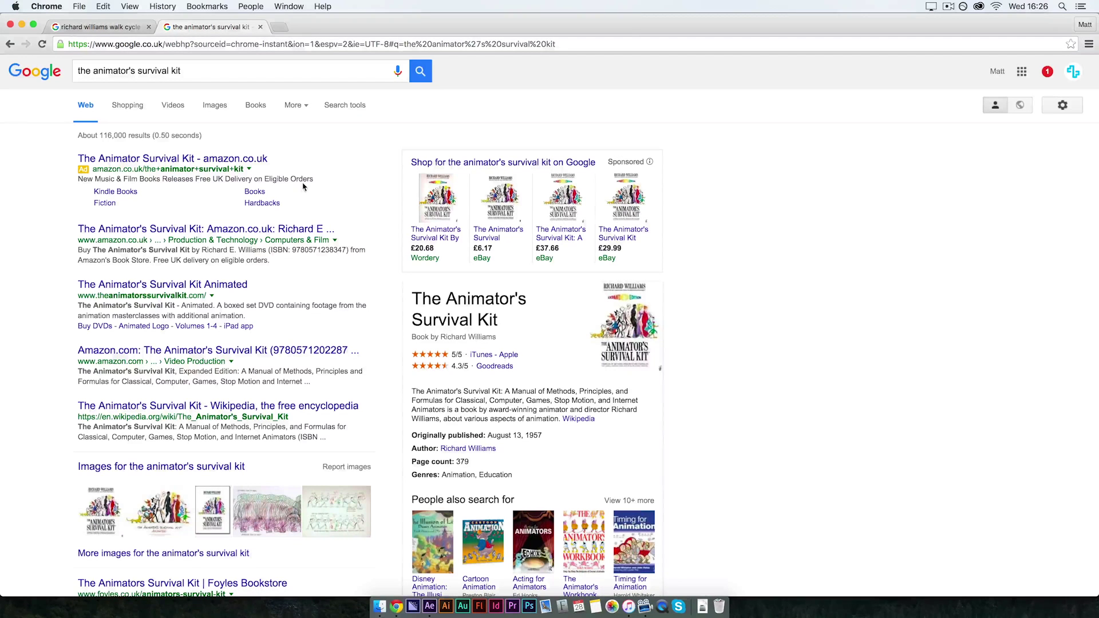
left_click(359, 503)
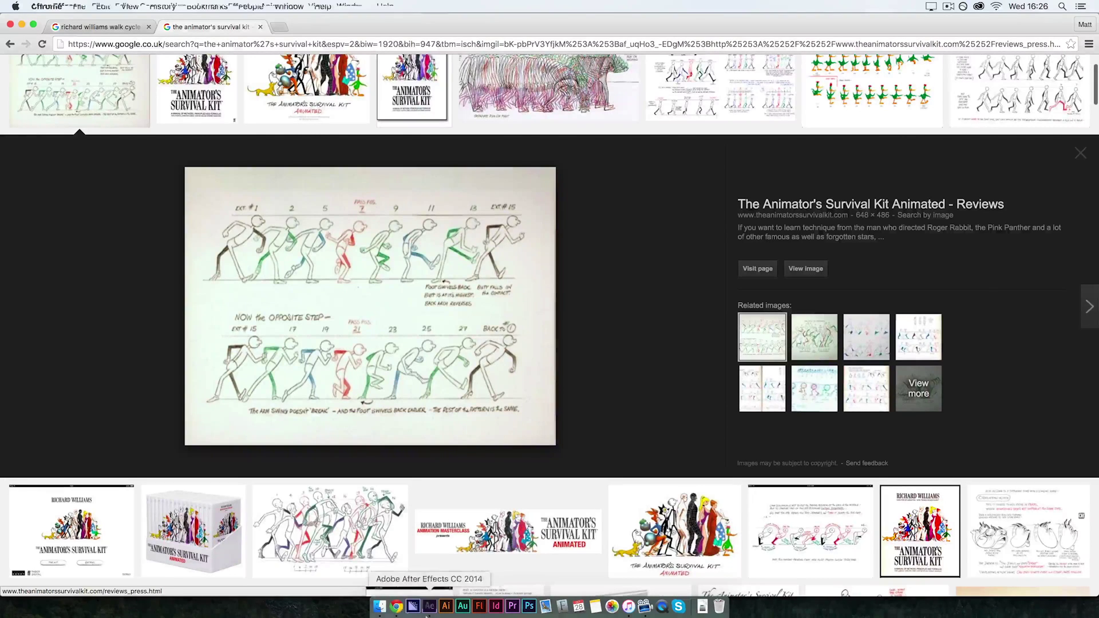
left_click(429, 607)
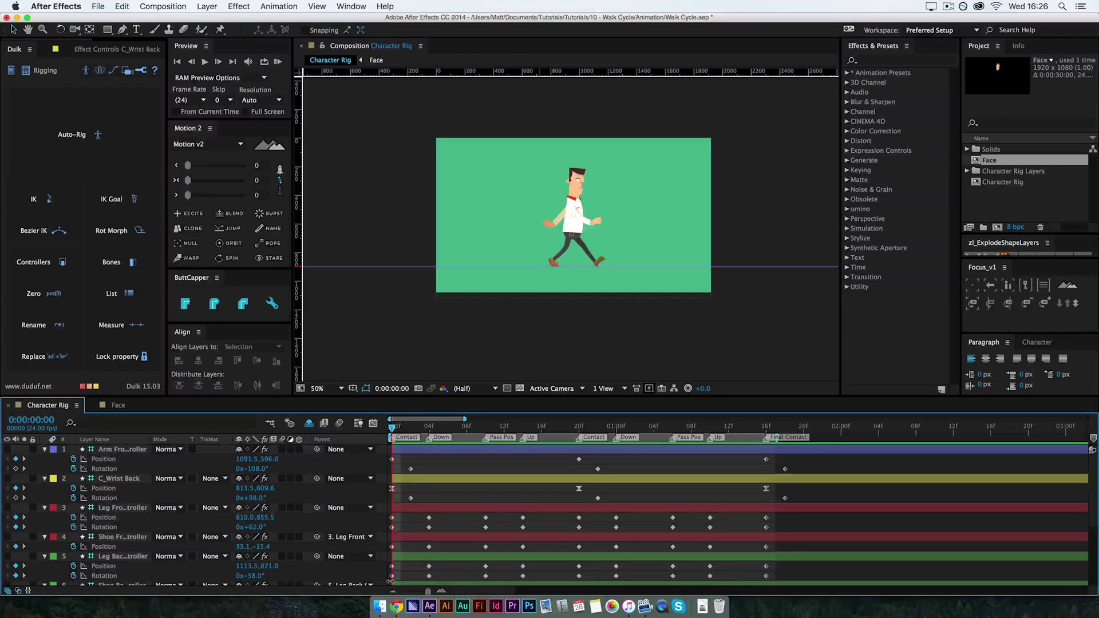